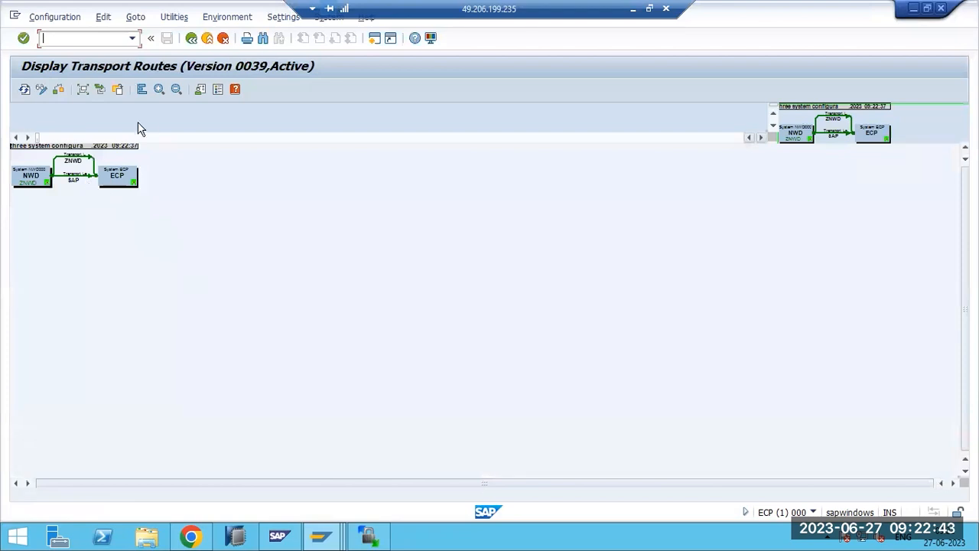
- Inspect the enlarged NWD-to-ECP route diagram, then return to the STMS start screen
left_click(159, 89)
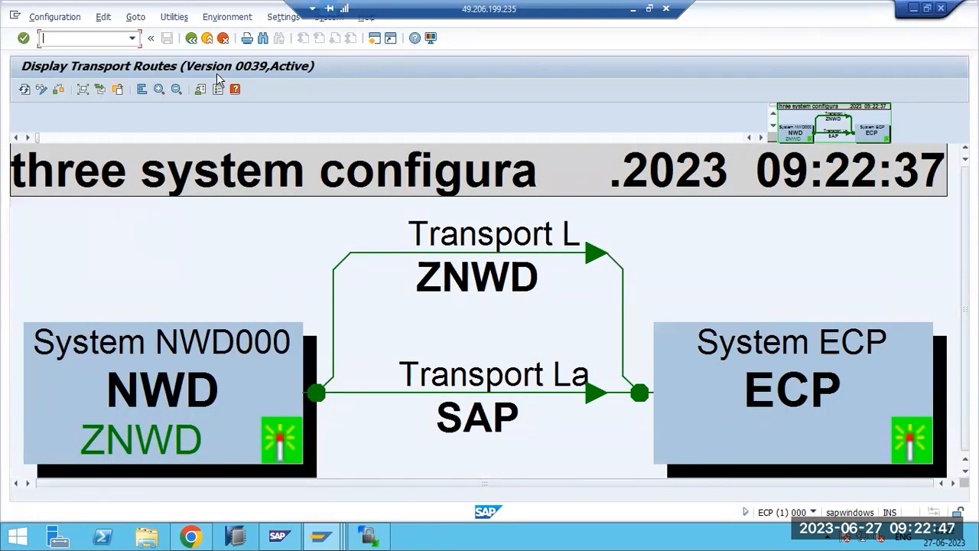
key("F3")
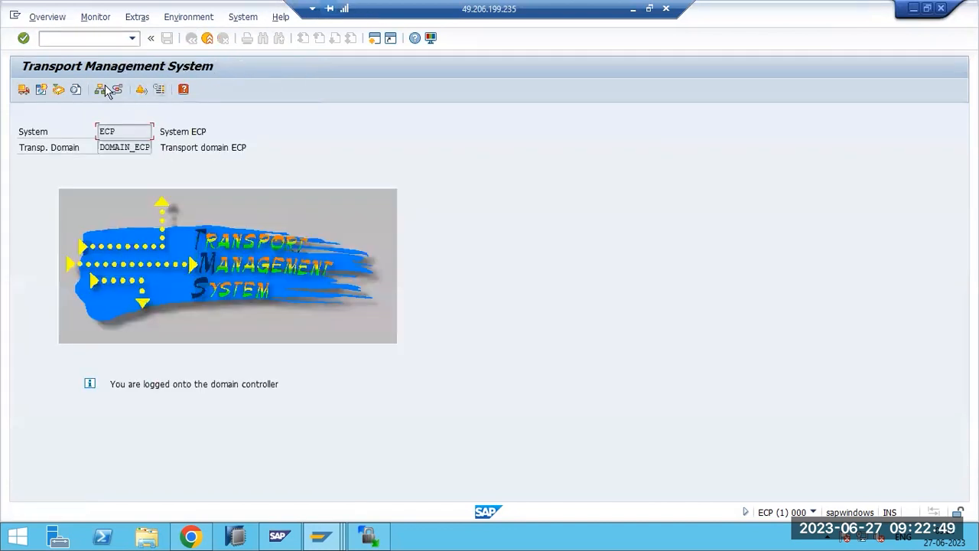
left_click(117, 90)
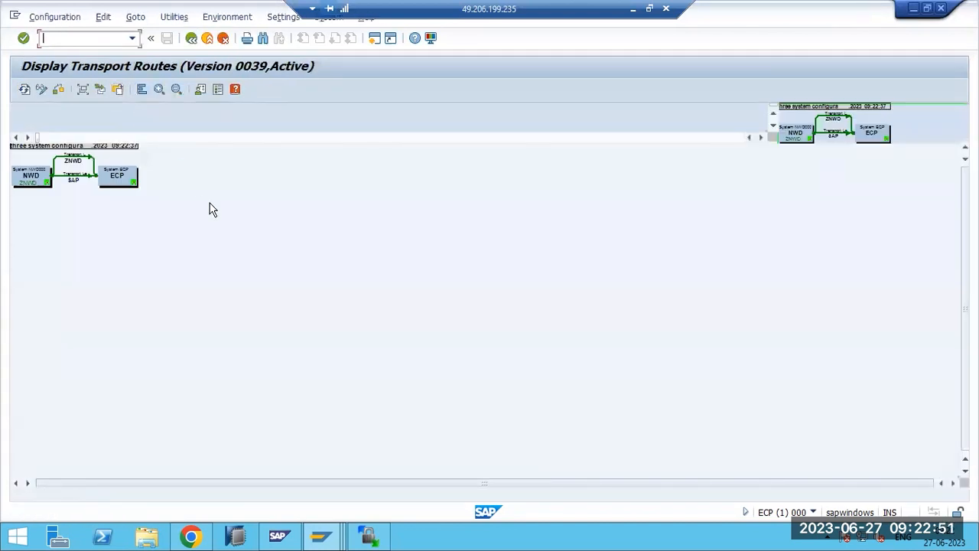
left_click(158, 90)
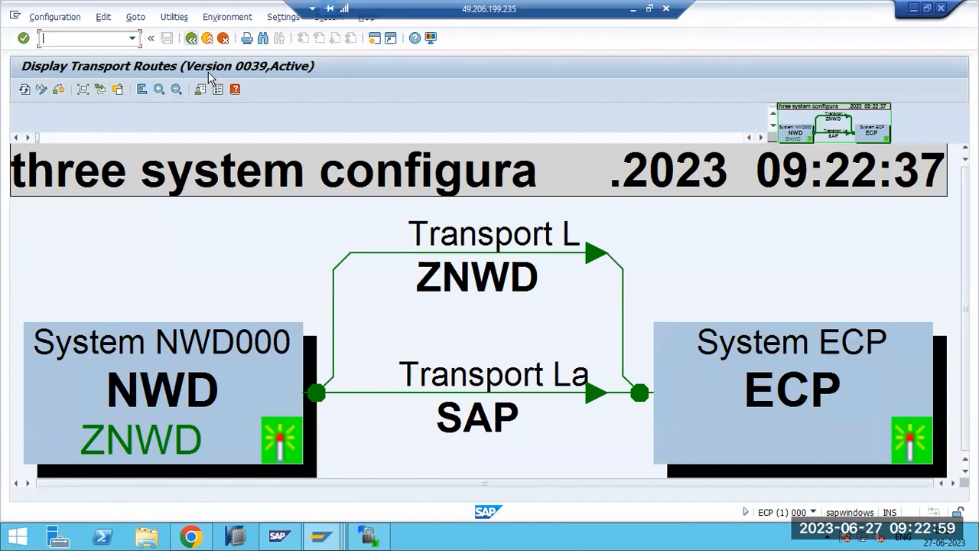
key("F3")
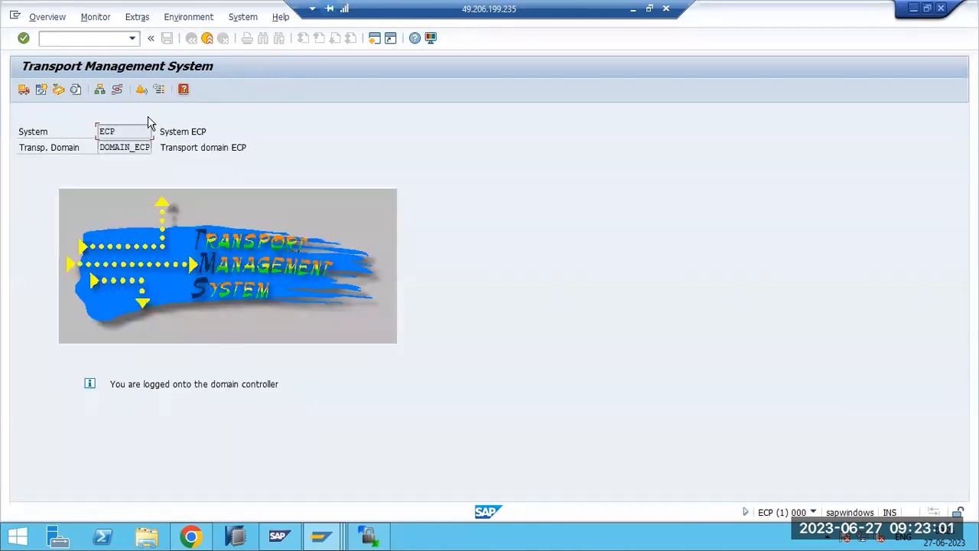
left_click(116, 89)
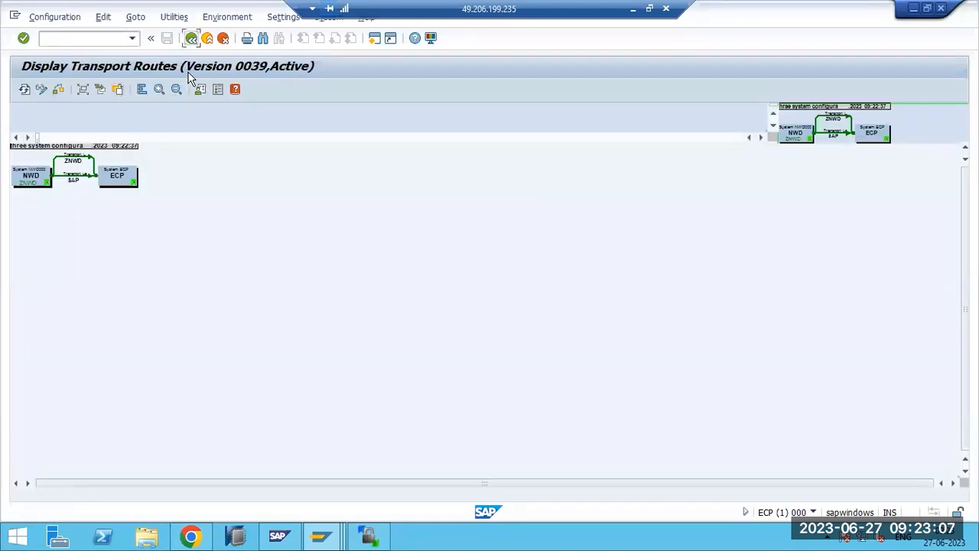
key("F3")
- Open the DOMAIN_ECP system overview and start, then cancel, a virtual system setup
left_click(99, 92)
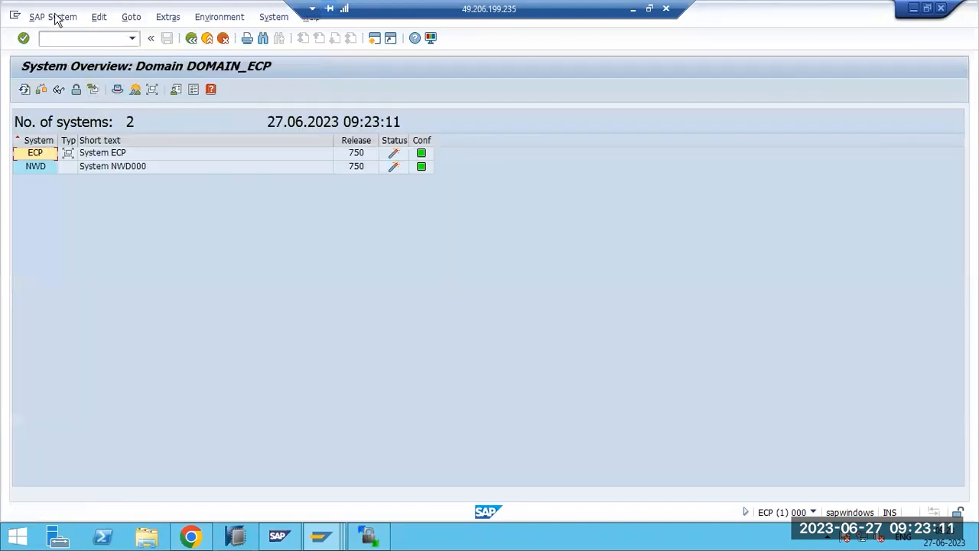
left_click(55, 18)
mouse_move(155, 40)
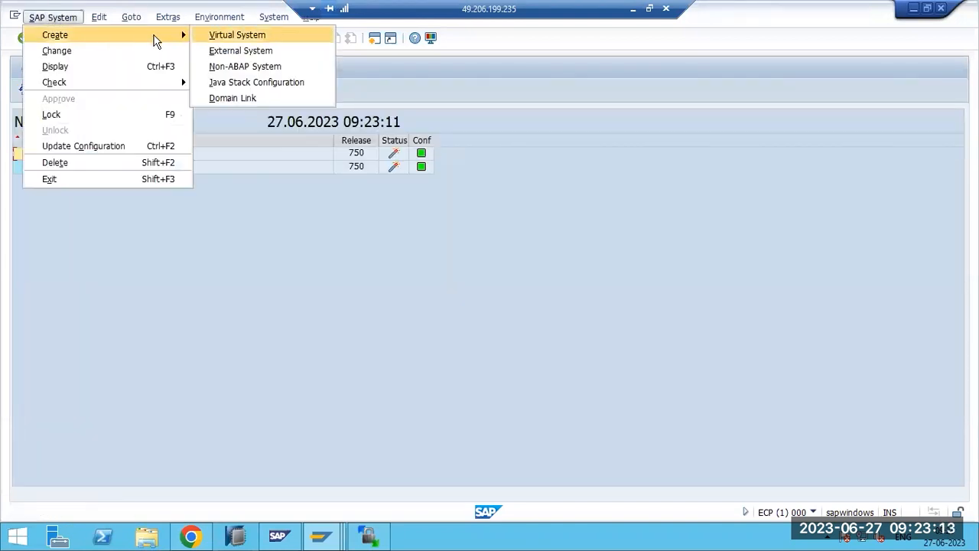
left_click(238, 35)
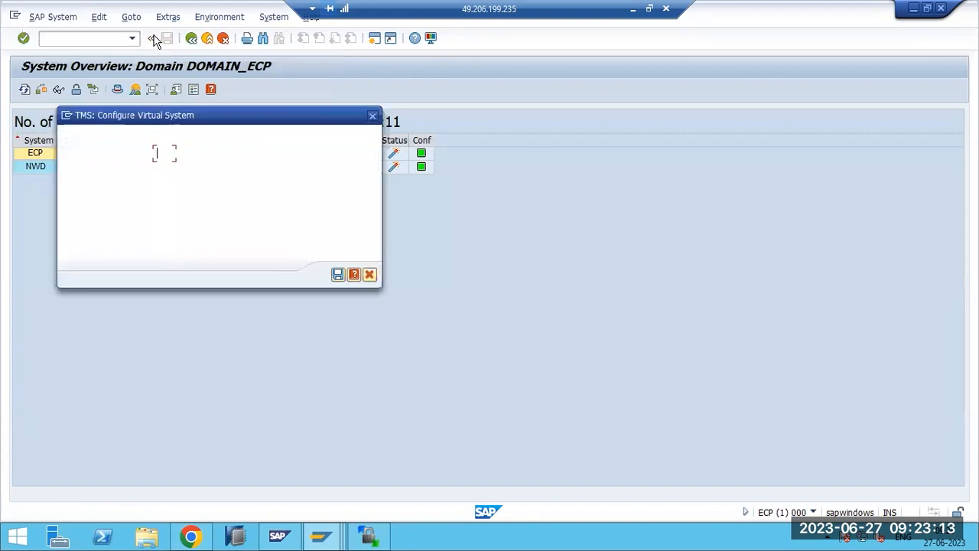
left_click(367, 276)
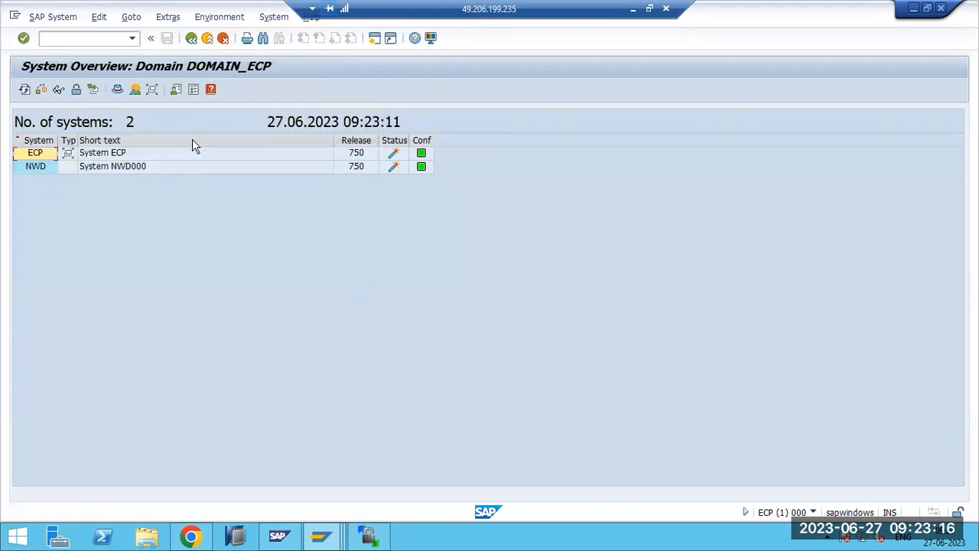
- Create virtual system VIR described as VIR, save it and distribute the configuration
left_click(43, 21)
mouse_move(63, 35)
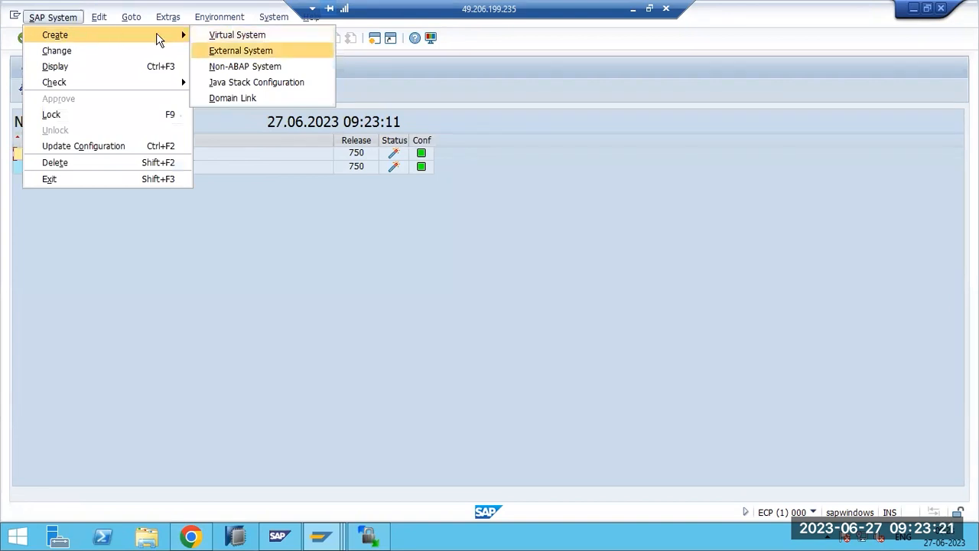
left_click(234, 35)
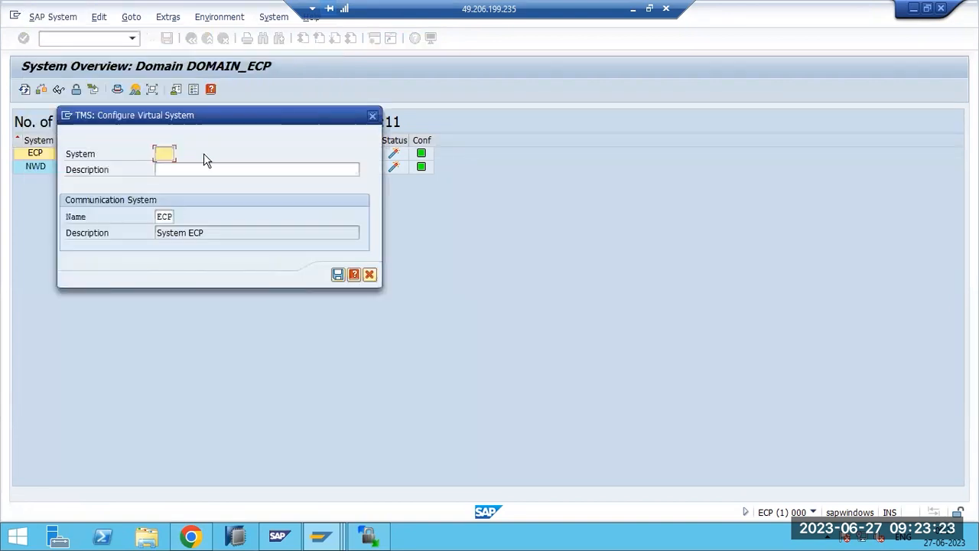
type("VIR")
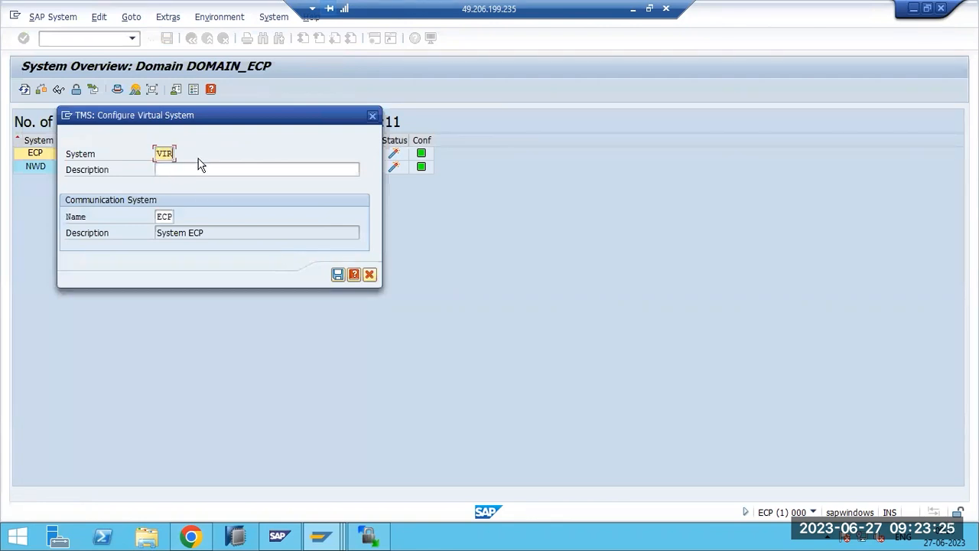
left_click(183, 170)
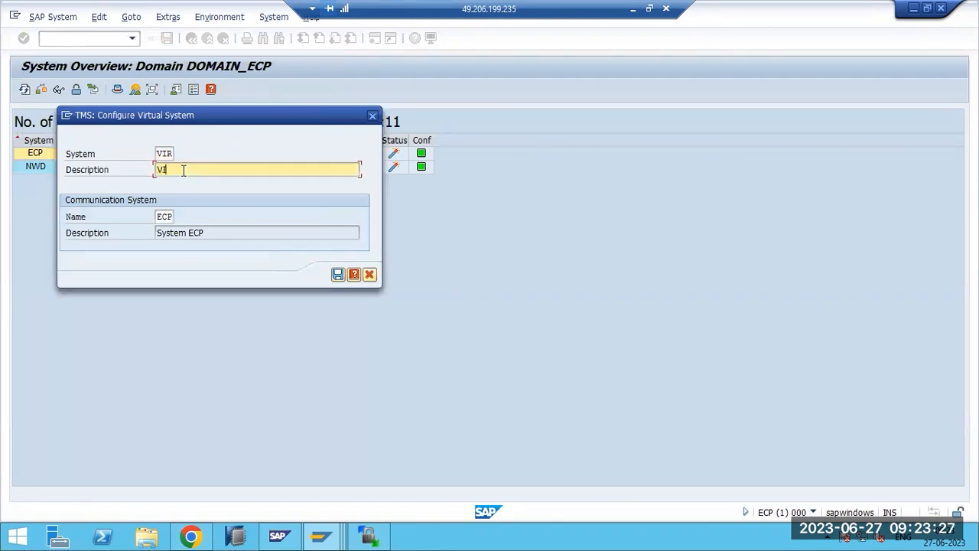
left_click(337, 274)
left_click(214, 267)
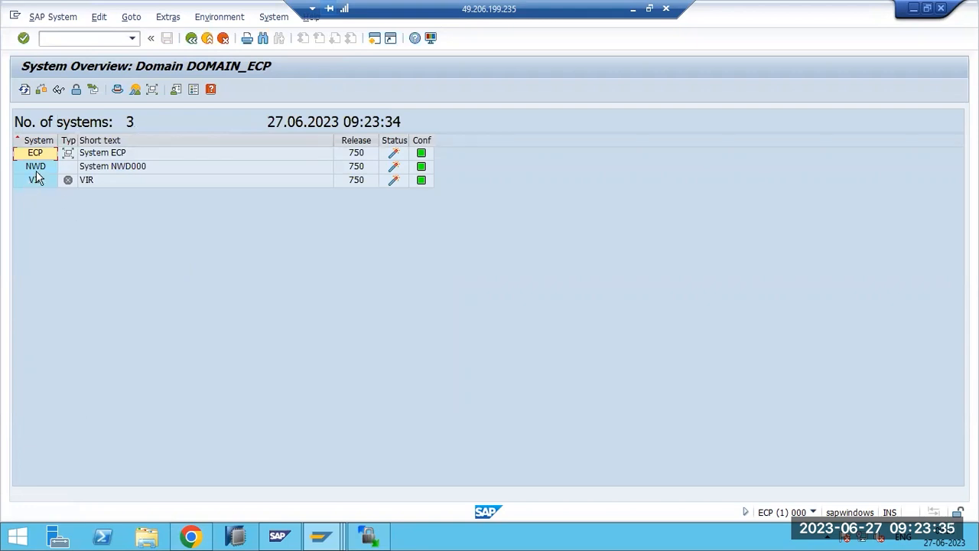
- Switch Transport Routes to change mode and drag VIR onto the canvas beside NWD and ECP
key("F3")
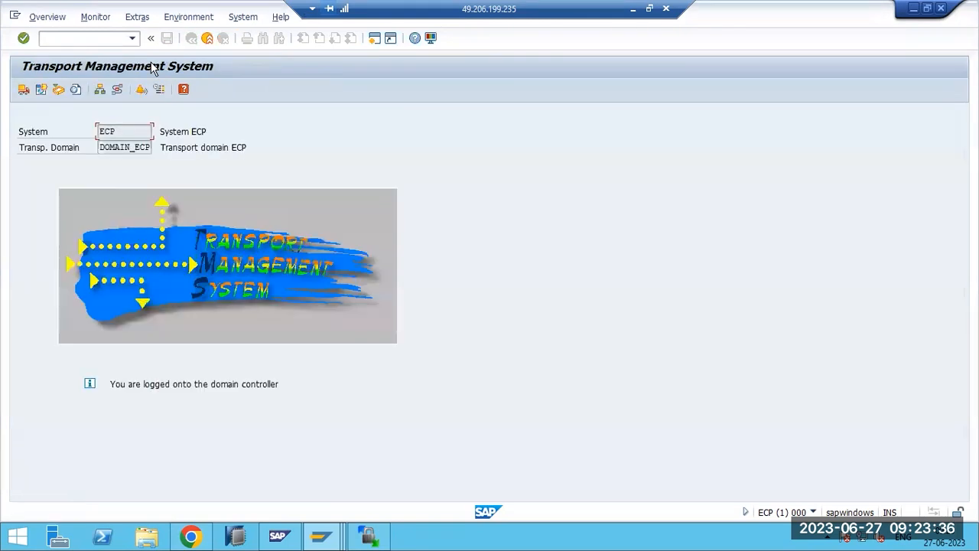
left_click(117, 90)
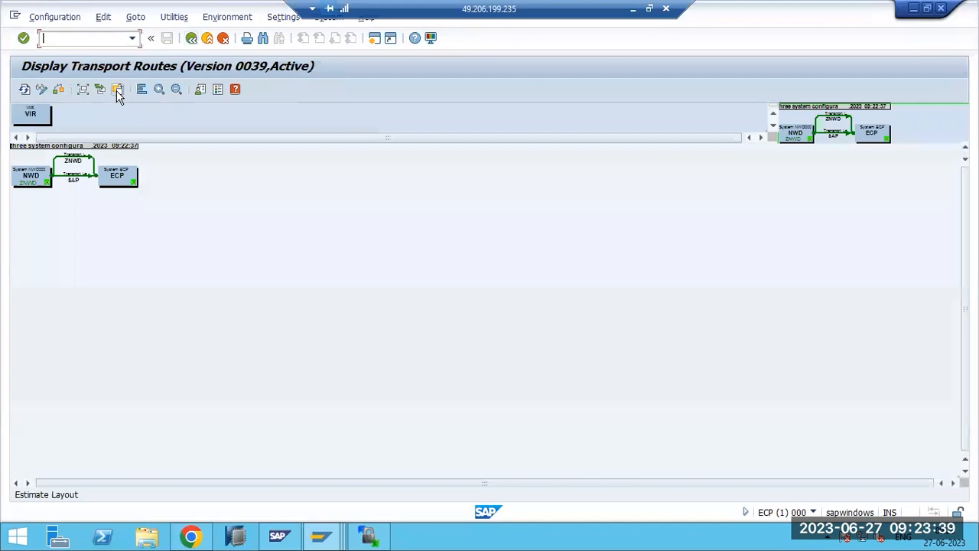
left_click(42, 90)
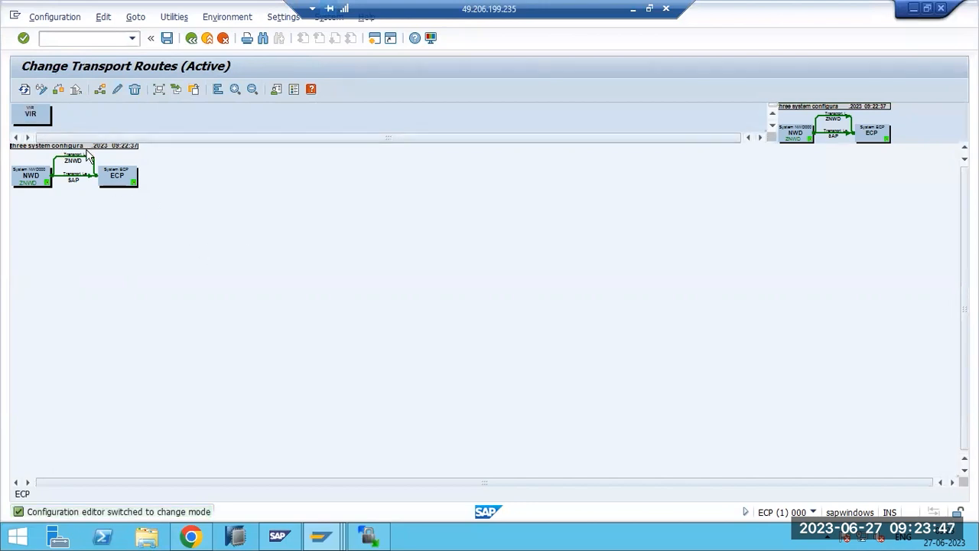
left_click_drag(31, 115, 485, 314)
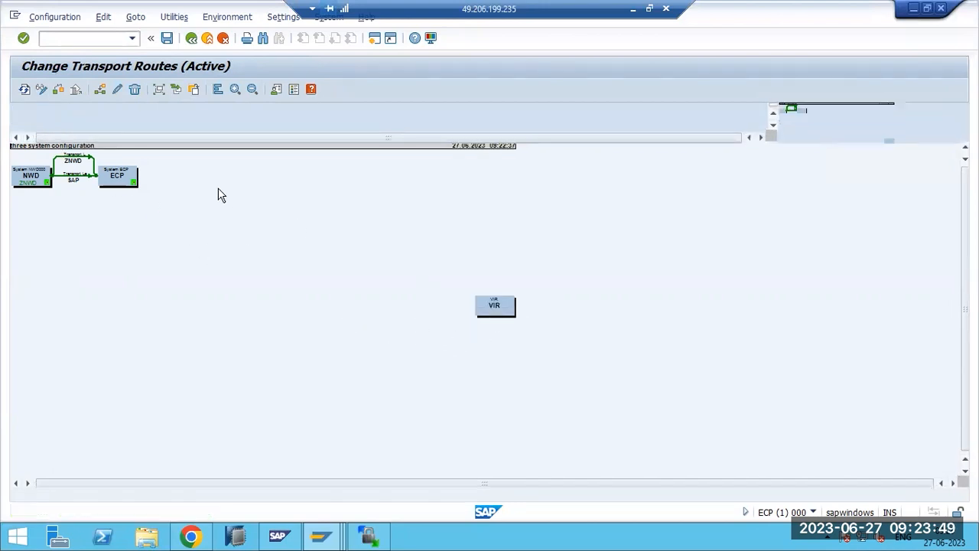
left_click_drag(476, 310, 300, 244)
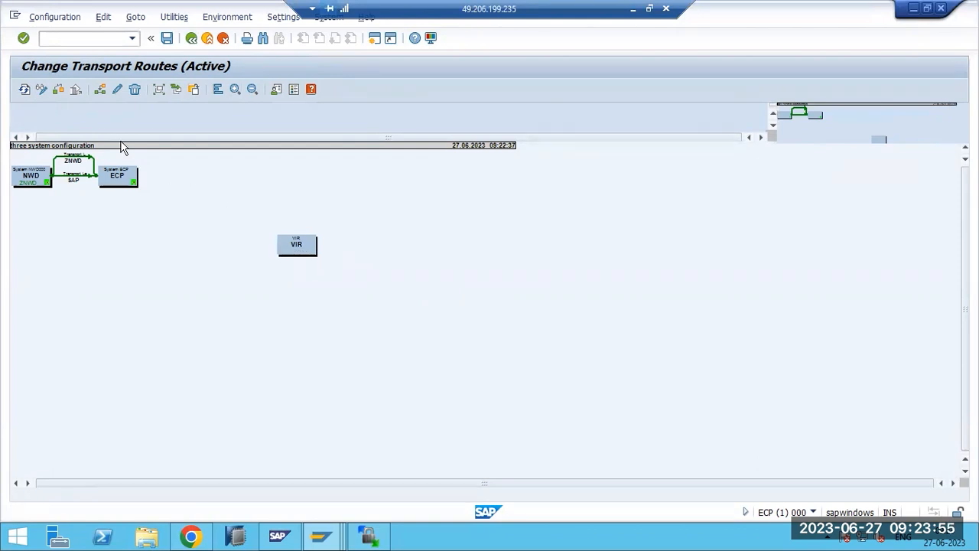
- Apply the Three Systems in Group configuration with NWD, ECP and VIR, then save
left_click(71, 22)
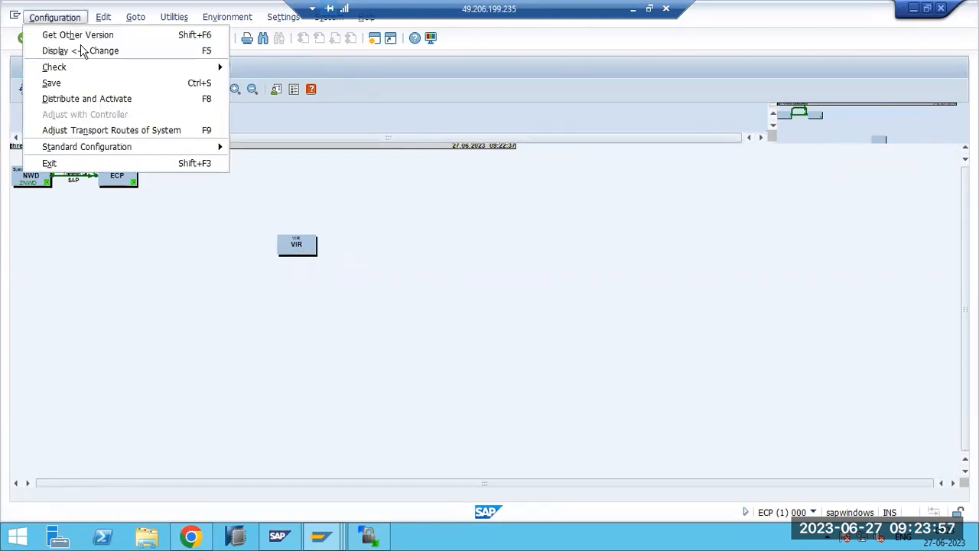
mouse_move(174, 153)
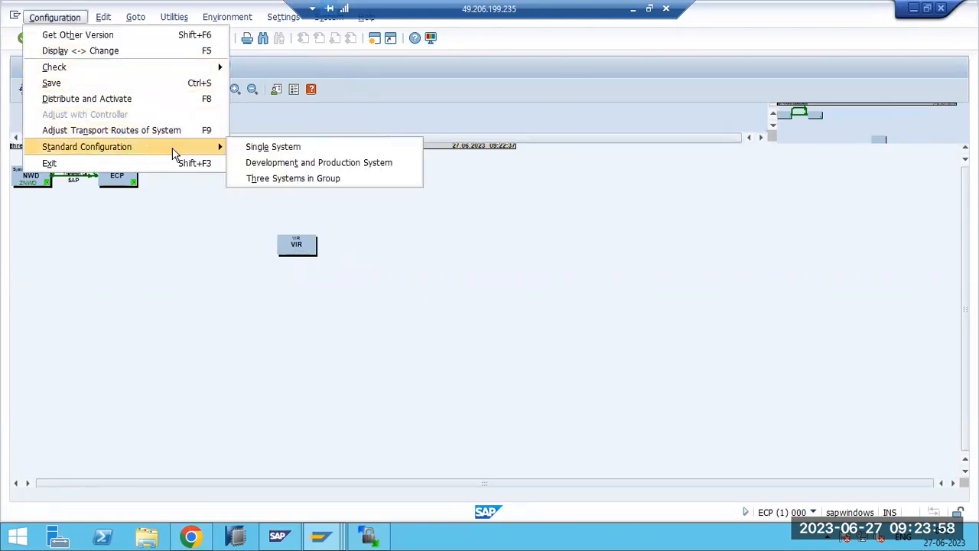
left_click(311, 179)
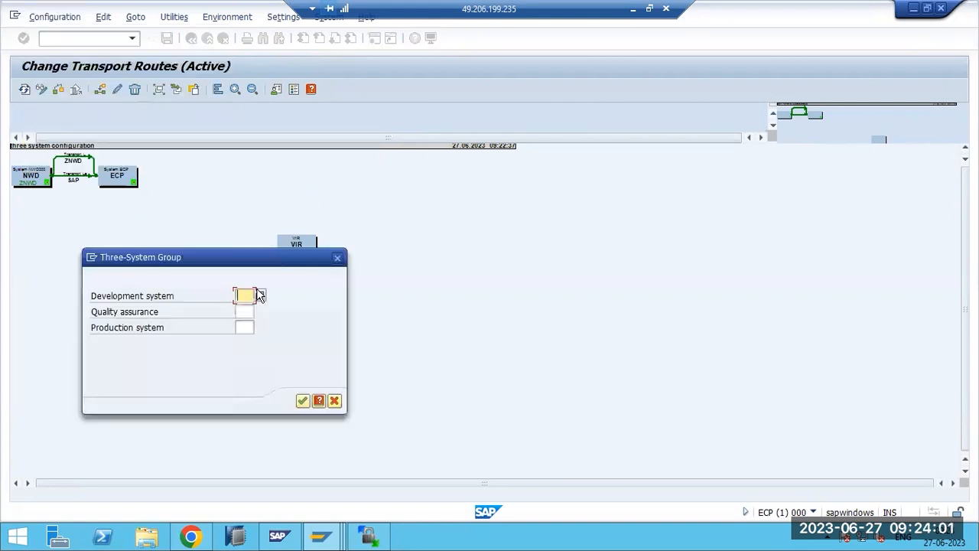
type("NWD")
key("Tab")
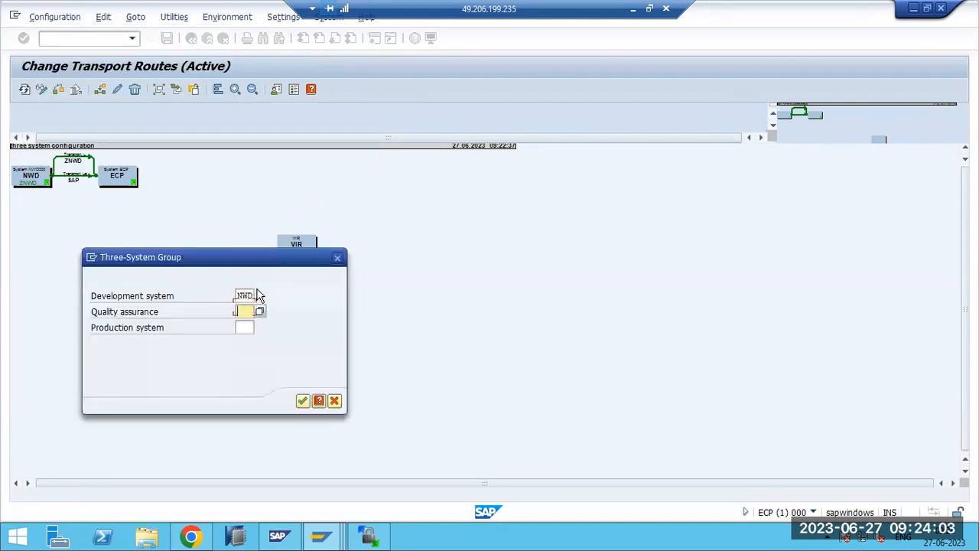
type("ECp")
key("Tab")
type("VIR")
left_click(302, 401)
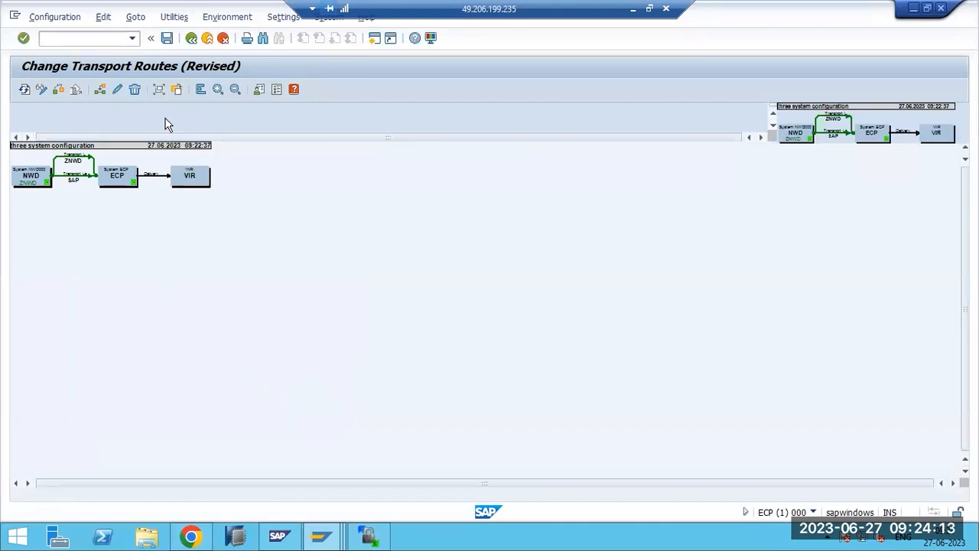
left_click(167, 38)
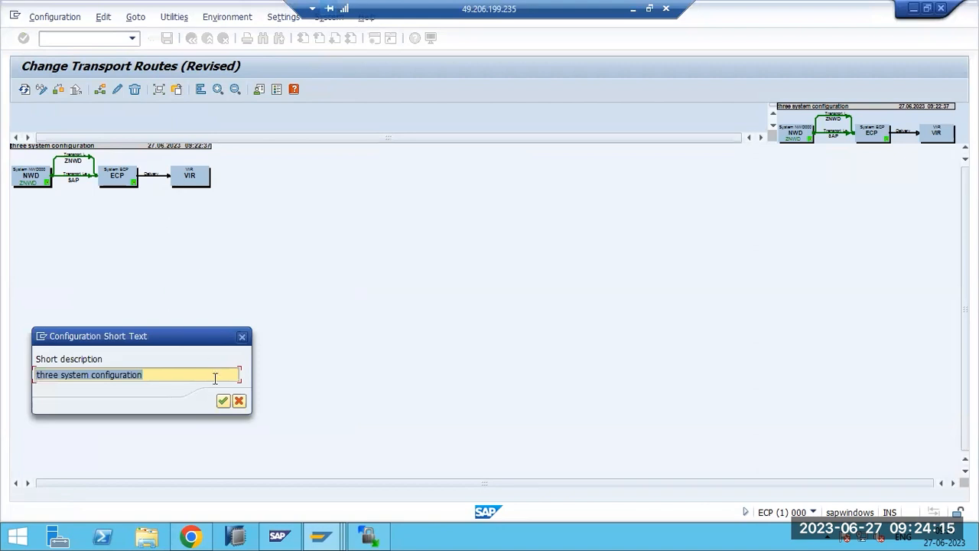
- Confirm the short text, distribute and activate the routes, and enlarge the diagram
left_click(223, 402)
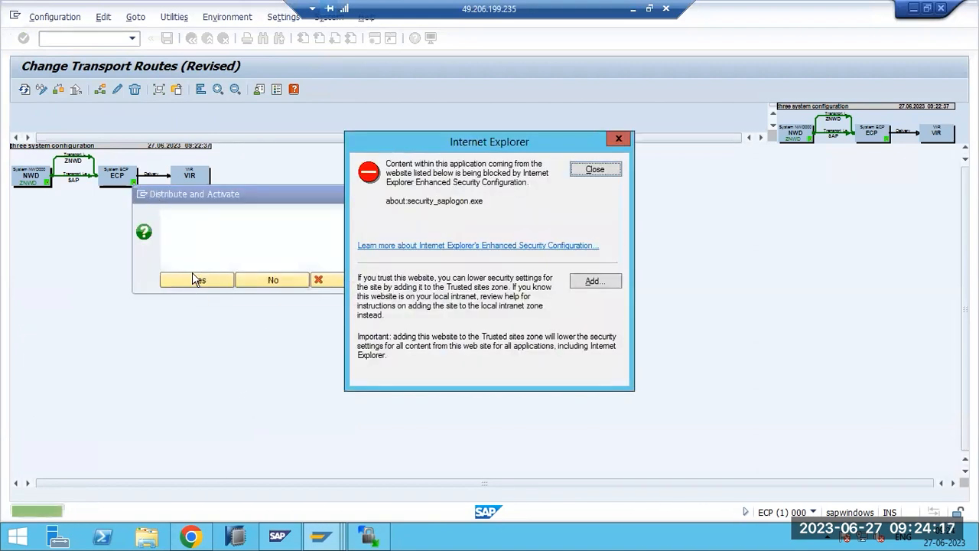
left_click(594, 169)
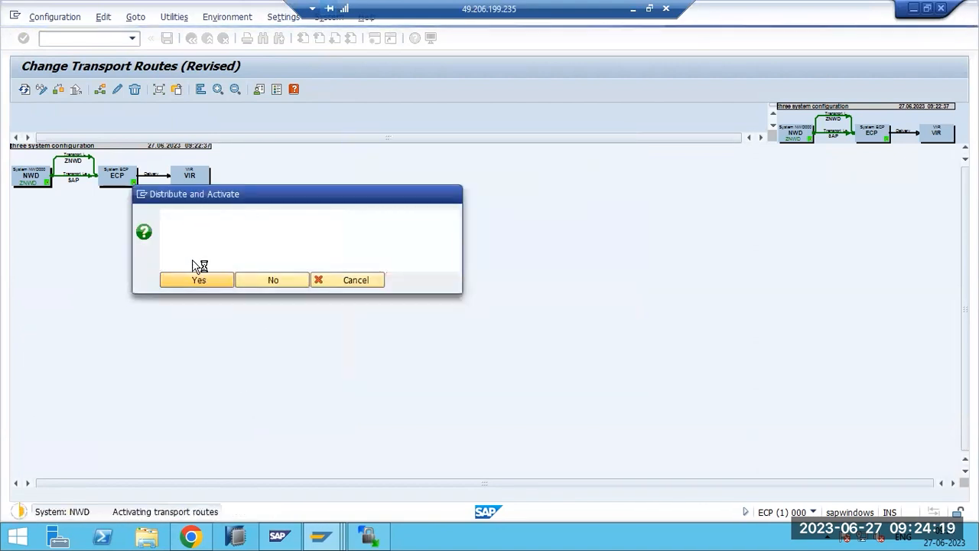
left_click(586, 341)
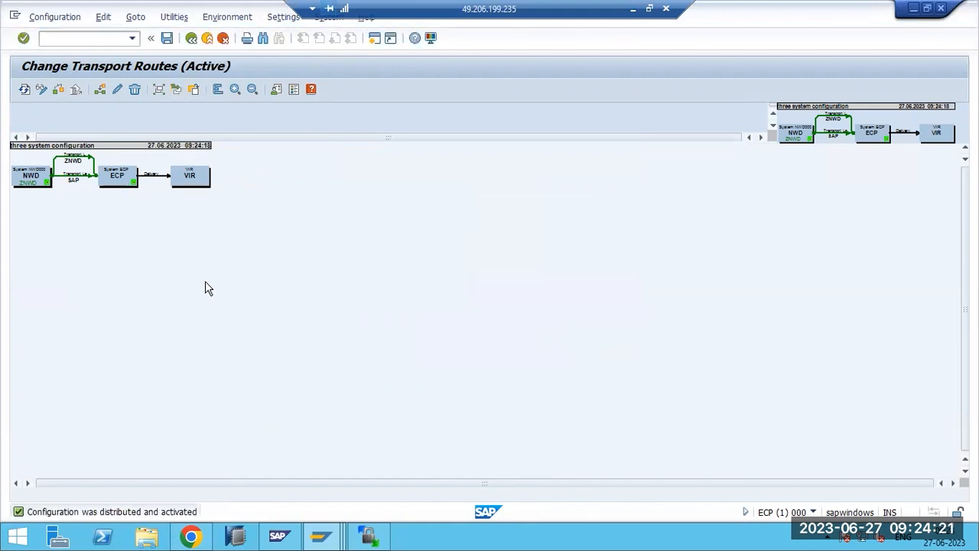
left_click(233, 91)
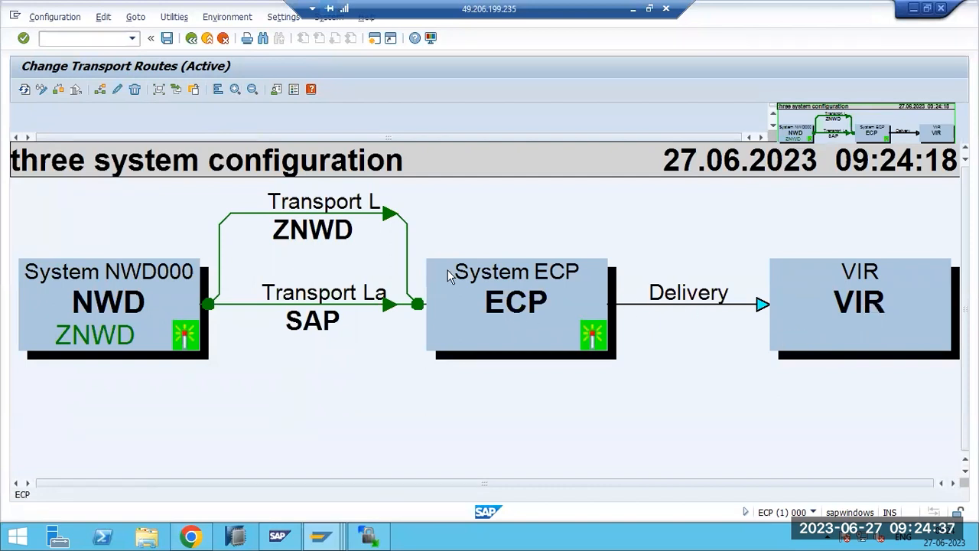
- Re-save, distribute and activate the three system configuration, then select VIR for deletion
left_click(158, 45)
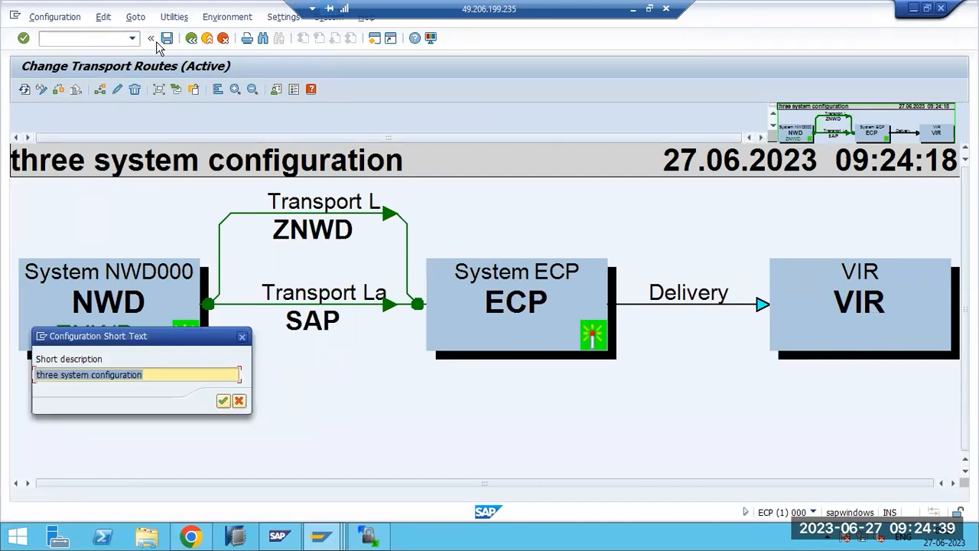
left_click(224, 400)
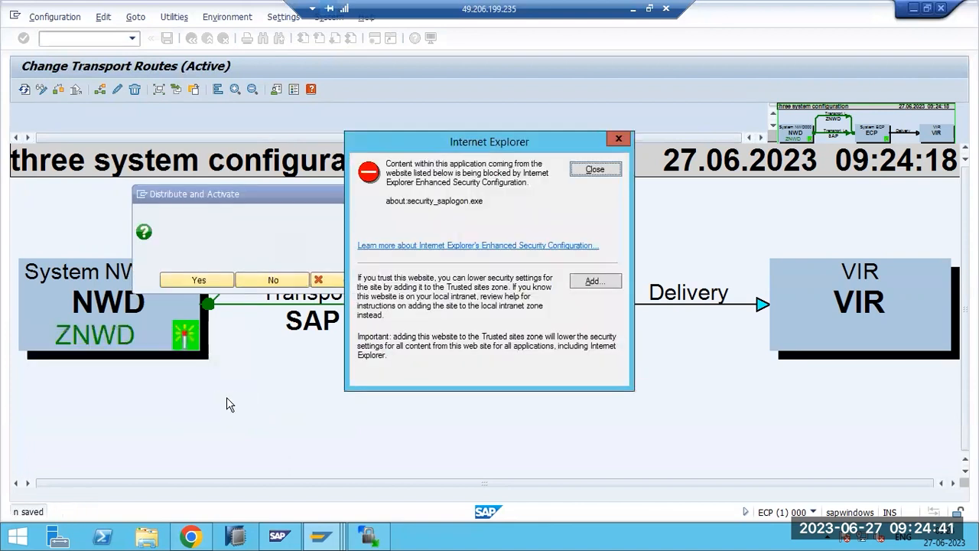
left_click(219, 281)
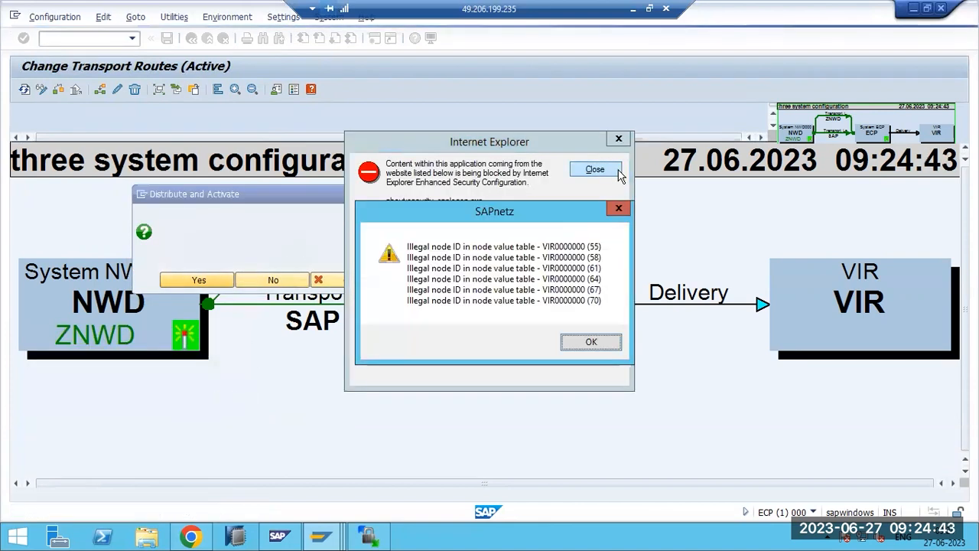
left_click(590, 341)
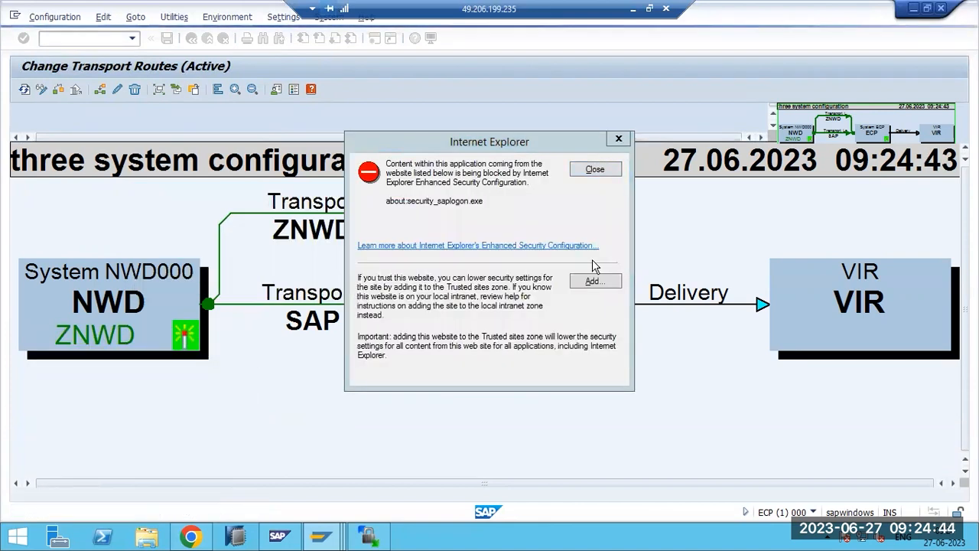
left_click(595, 169)
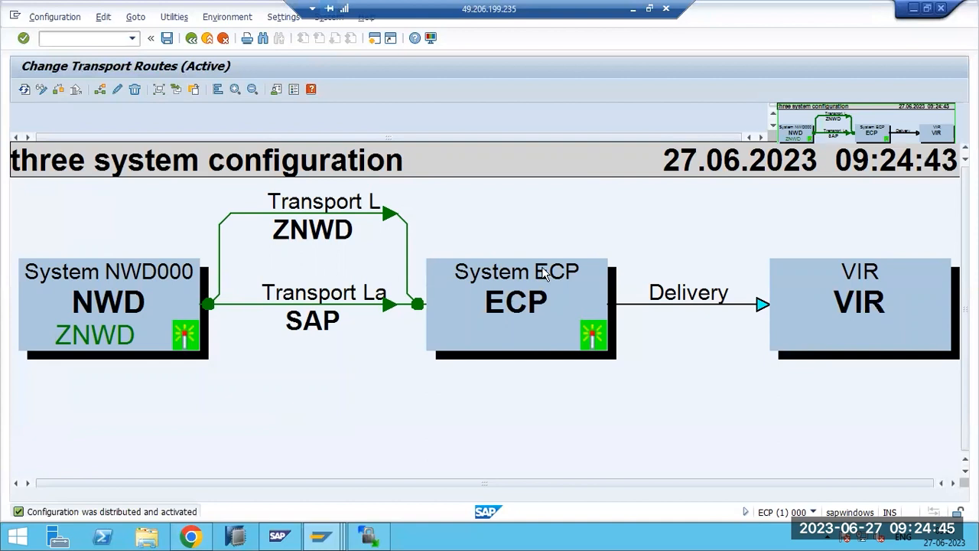
left_click(855, 287)
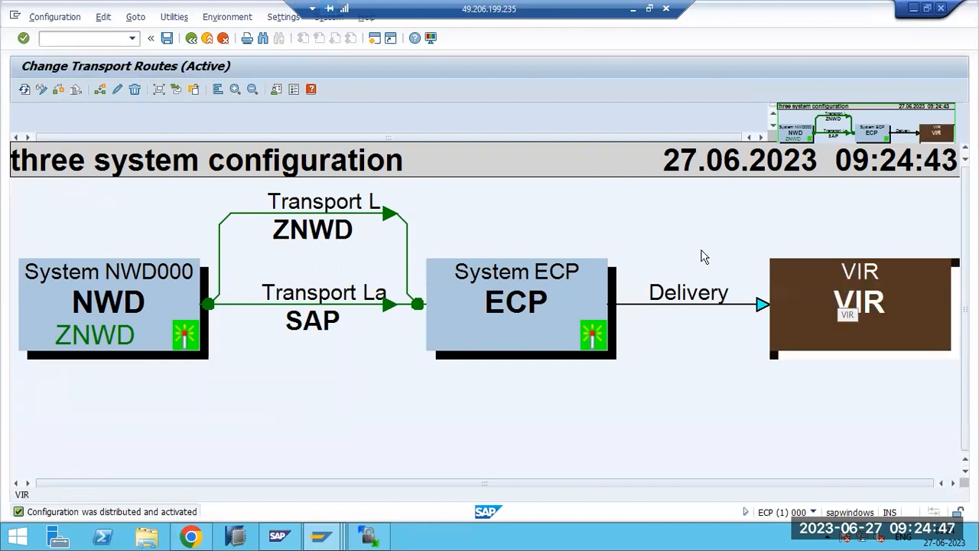
left_click(135, 90)
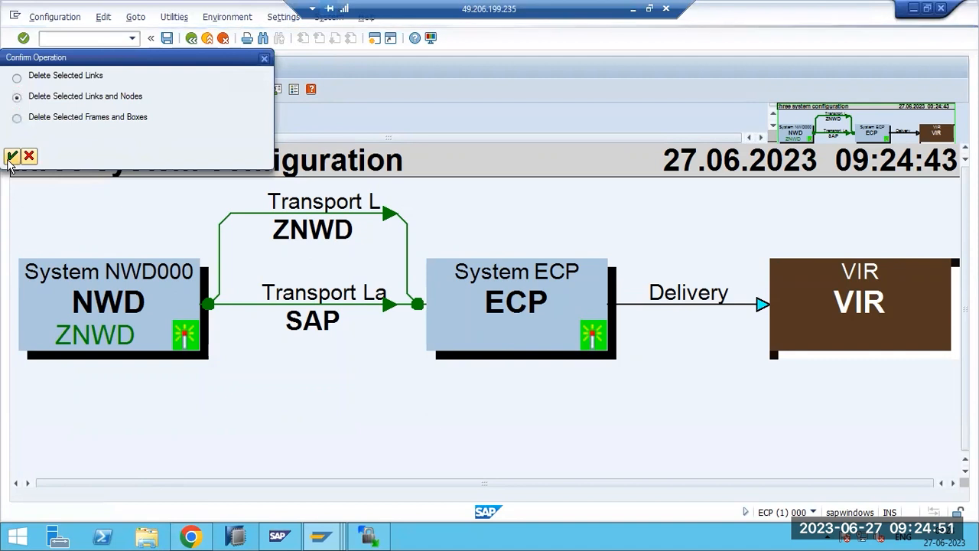
- Delete the ECP-to-VIR delivery link and leave the route editor keeping the changes
left_click(13, 157)
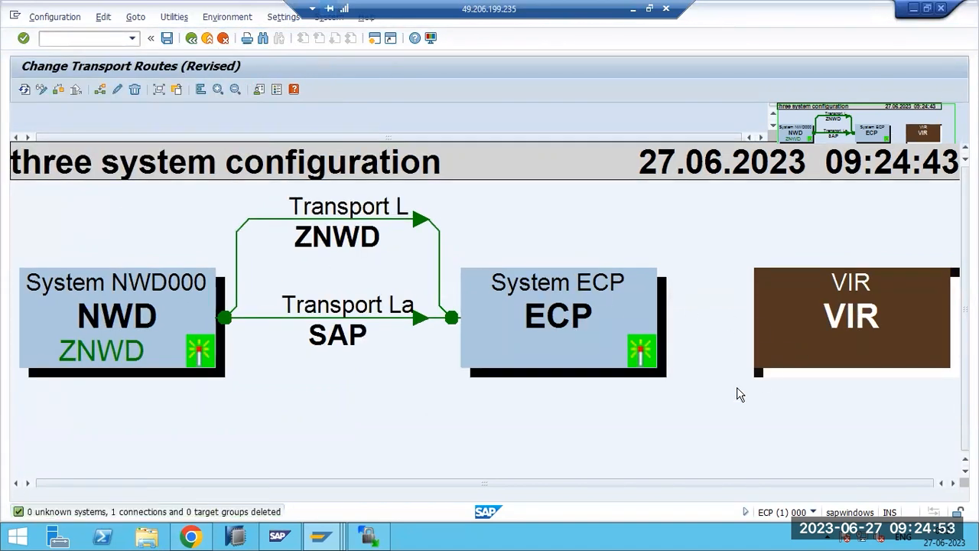
left_click(737, 390)
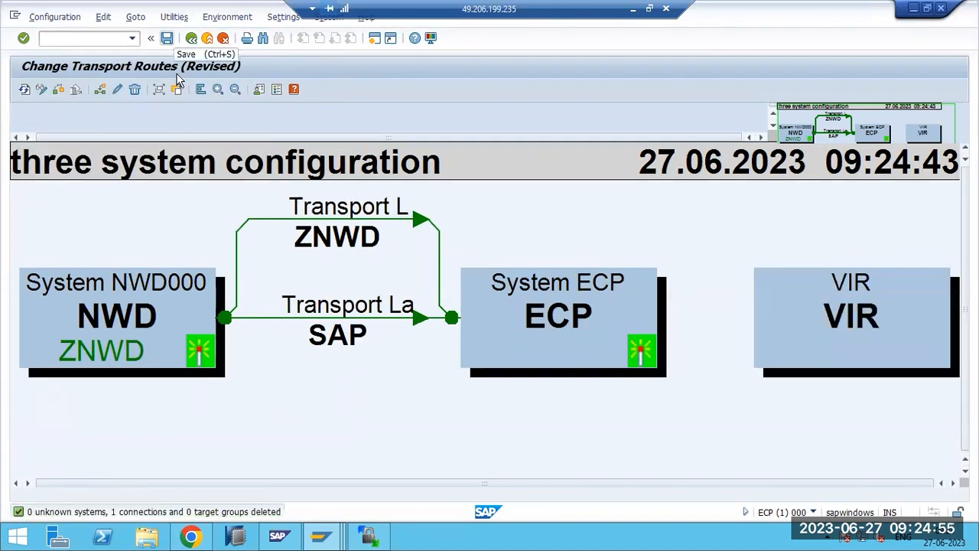
left_click_drag(854, 321, 817, 329)
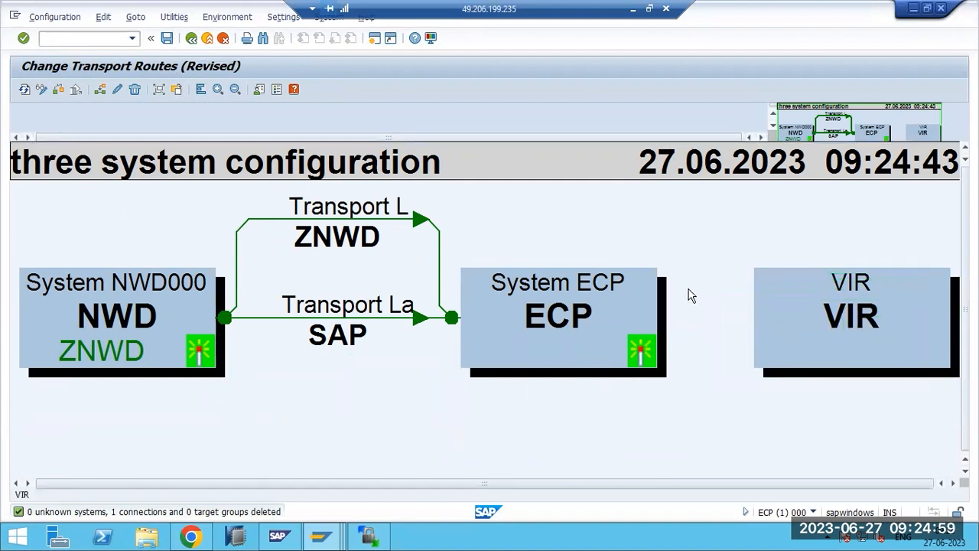
left_click(238, 89)
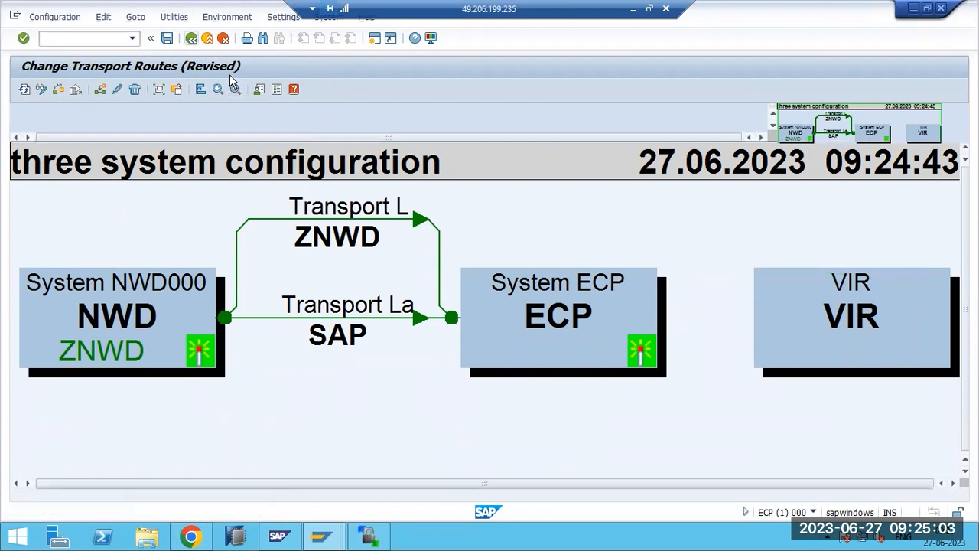
left_click(191, 37)
- Save, distribute and activate the revised routes, then reopen the Transport Routes display
left_click(192, 265)
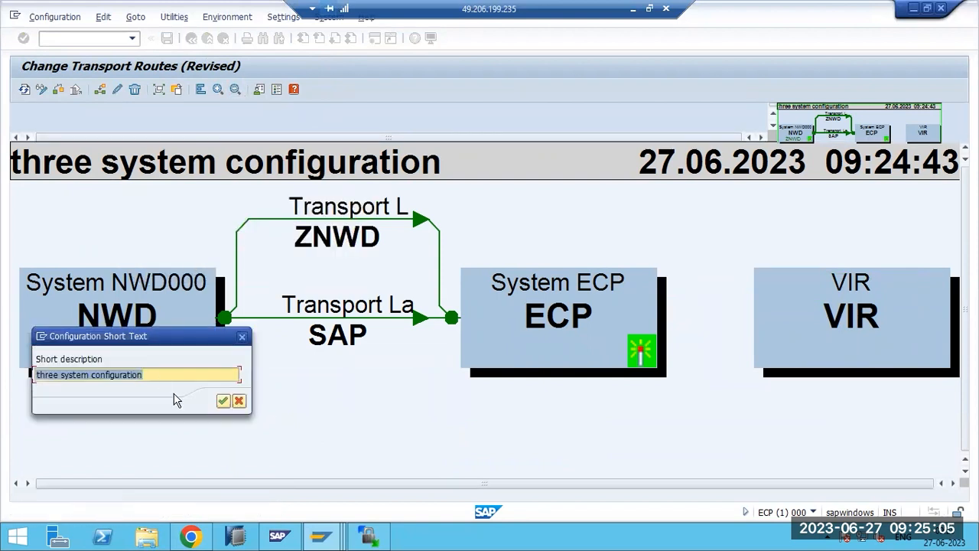
left_click(223, 401)
left_click(222, 280)
left_click(595, 169)
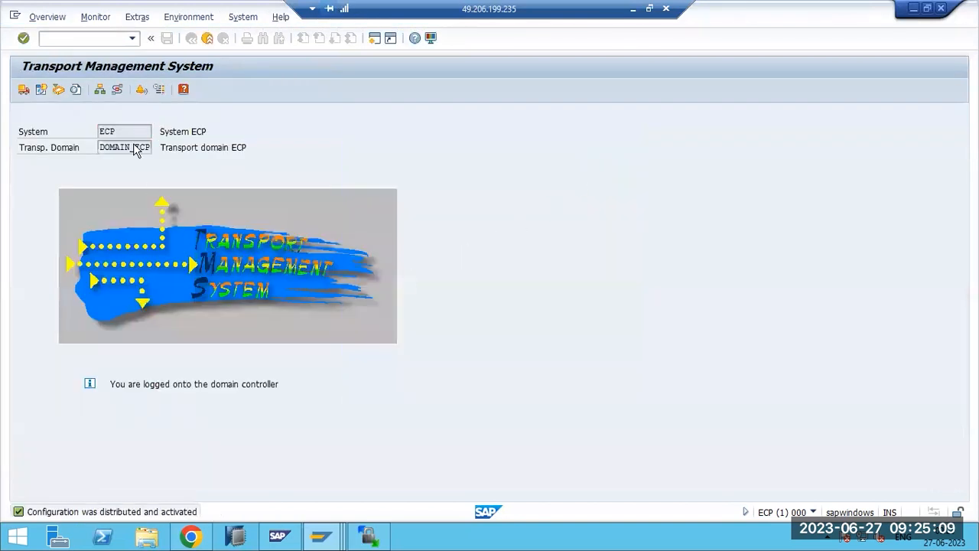
left_click(117, 89)
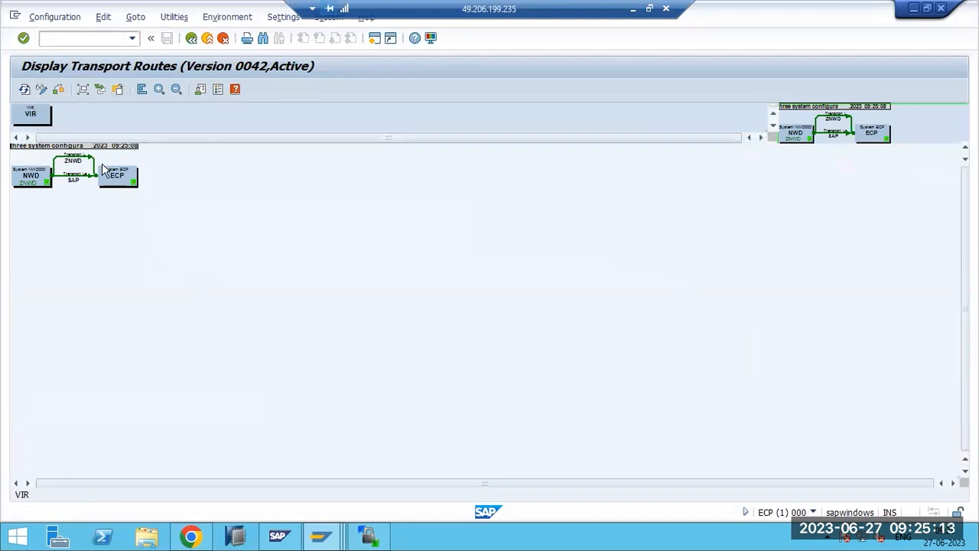
- In change mode, place VIR on the canvas and arrange NWD, ECP and VIR
left_click(42, 90)
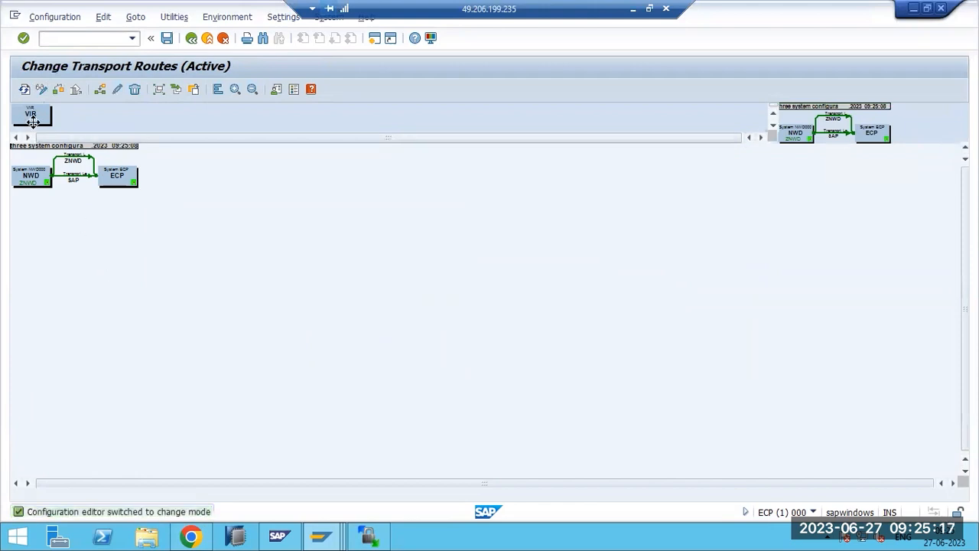
left_click_drag(35, 116, 153, 276)
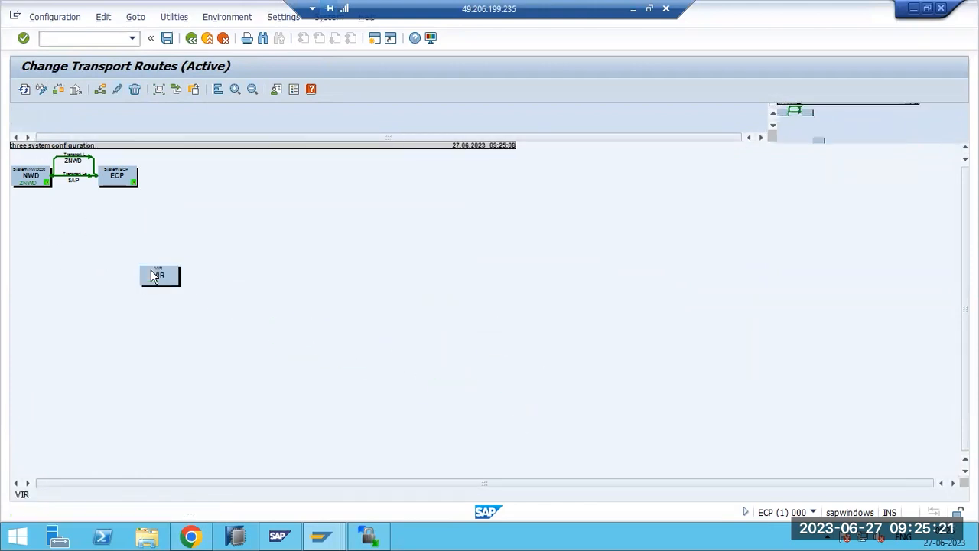
left_click_drag(122, 179, 564, 218)
left_click_drag(38, 177, 191, 193)
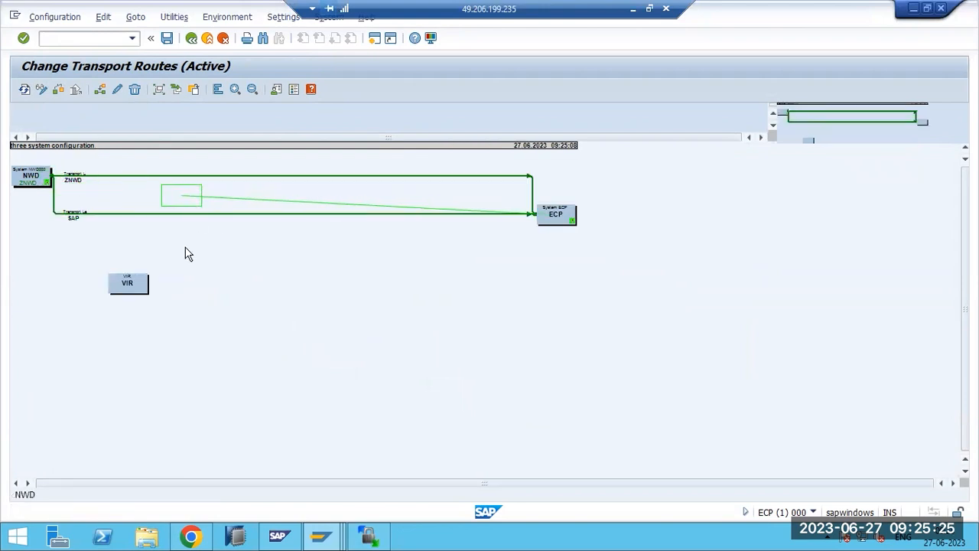
left_click_drag(149, 307, 247, 302)
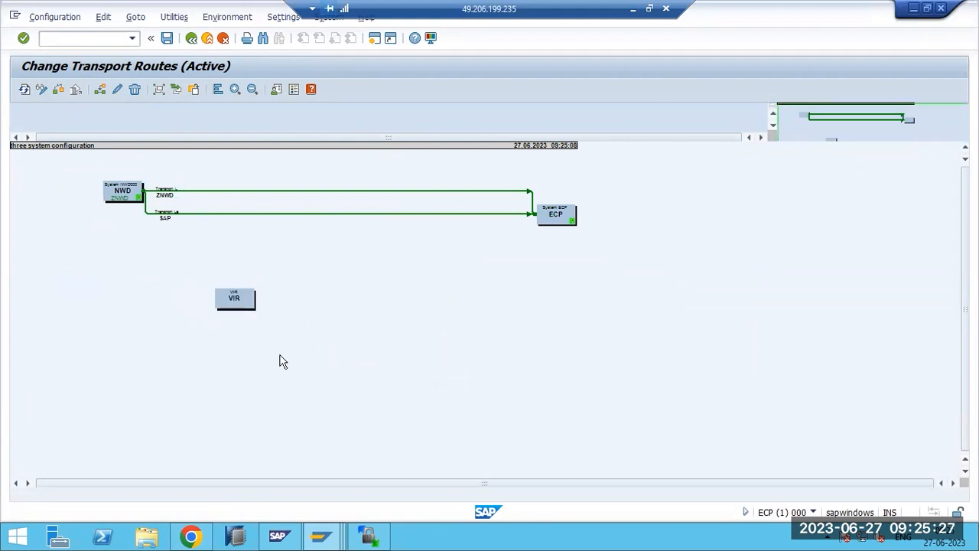
- Draw a new transport route from VIR to ECP
left_click(239, 299)
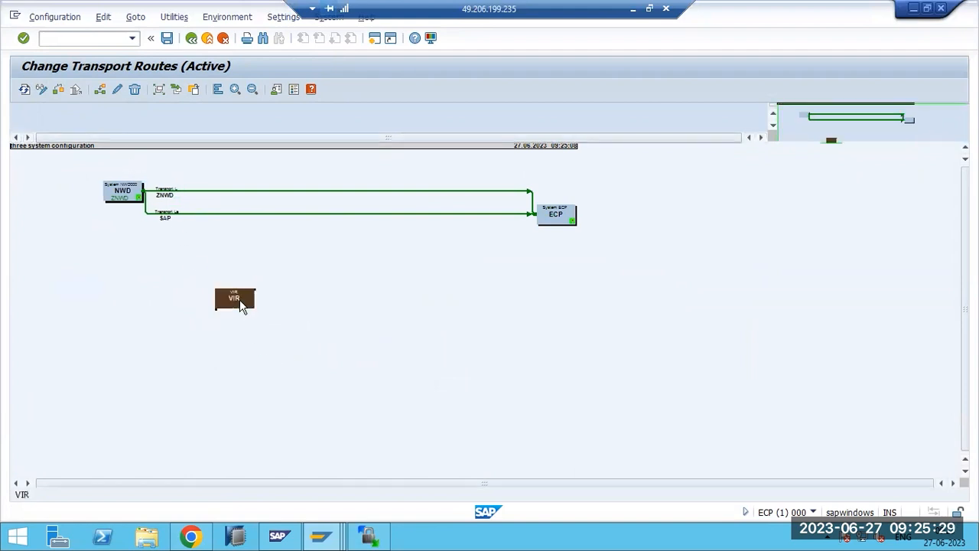
left_click(100, 90)
left_click_drag(243, 296, 538, 219)
left_click_drag(244, 299, 552, 220)
- Create transport layer ZECP described 'ASD' for the VIR-to-ECP consolidation route
left_click(328, 200)
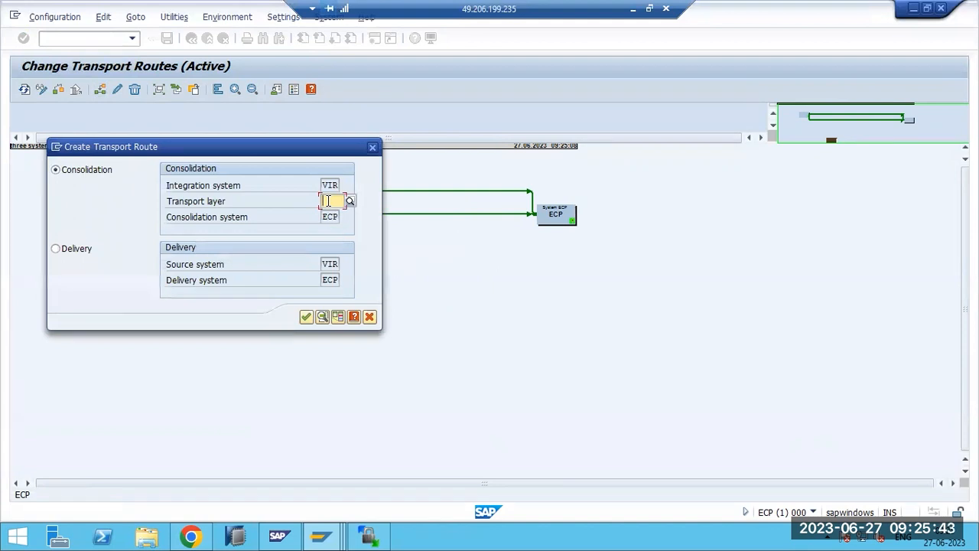
type("ZECP")
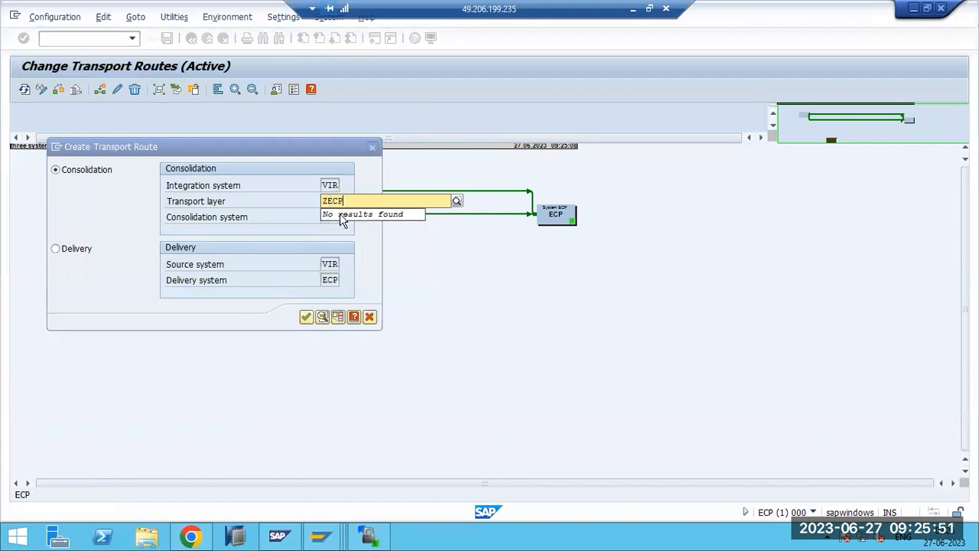
key("Return")
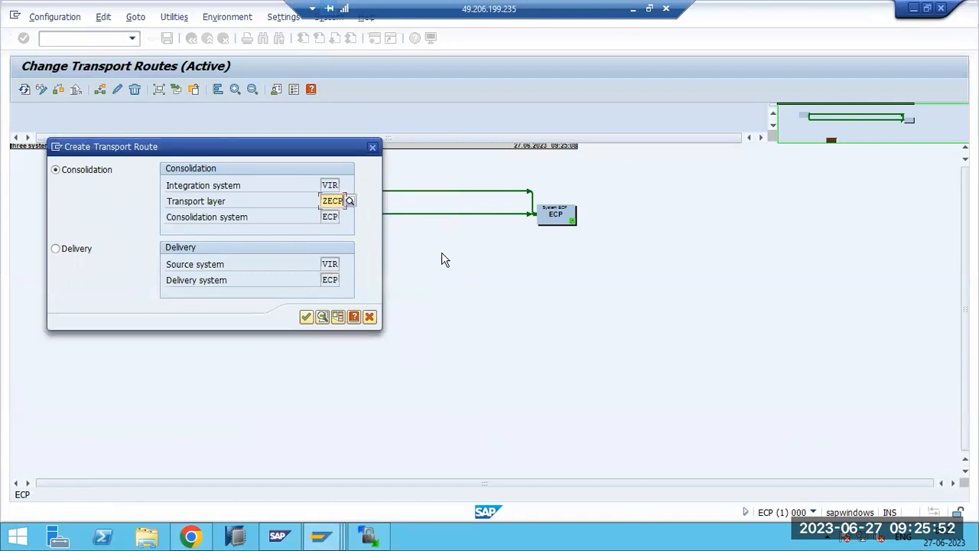
left_click(306, 316)
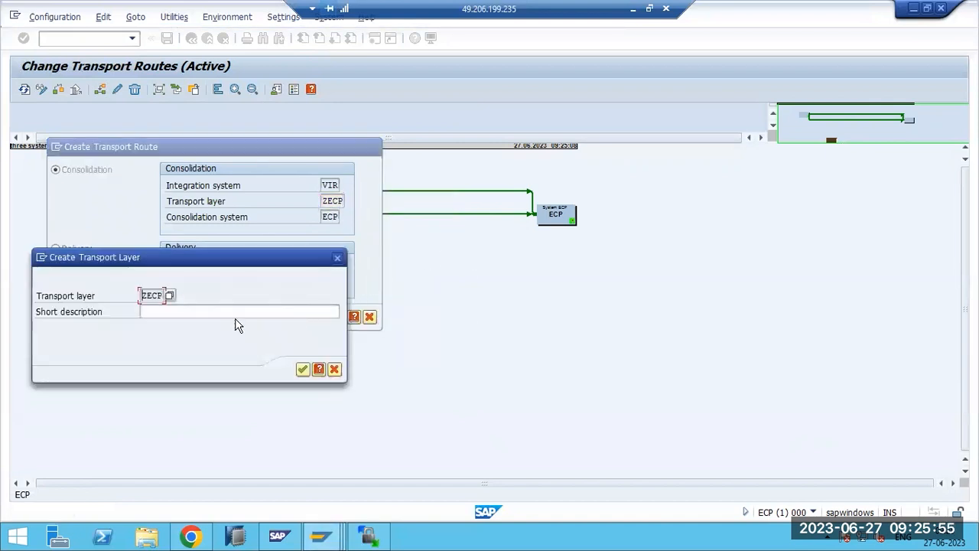
left_click(195, 313)
type("ASD")
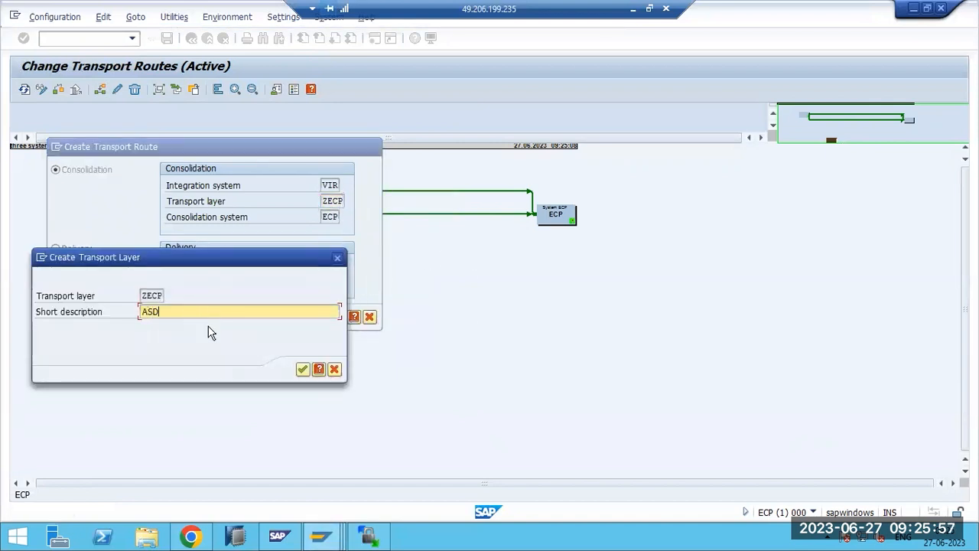
left_click(303, 370)
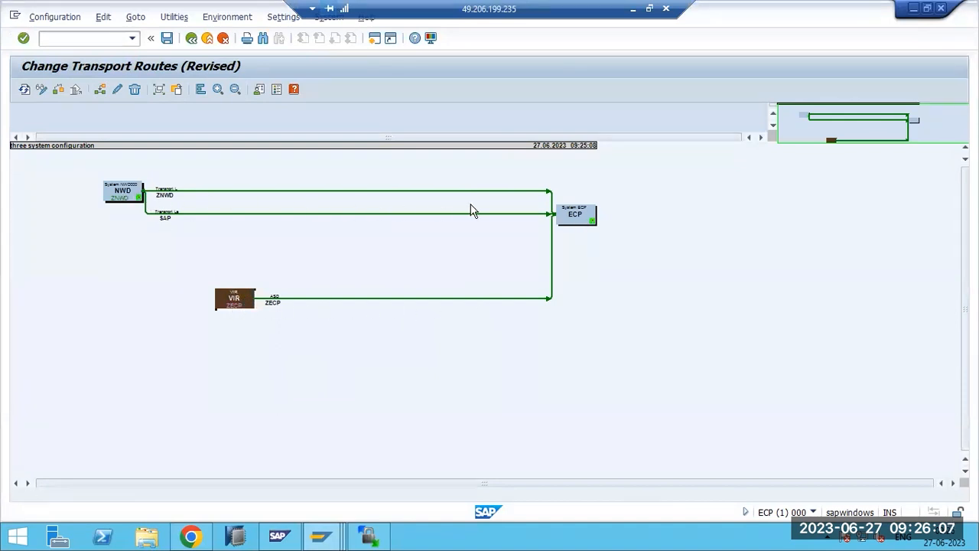
- Tidy the ECP box, then save, distribute and activate the VIR→ECP route configuration and return to the TMS overview
left_click_drag(616, 221, 683, 237)
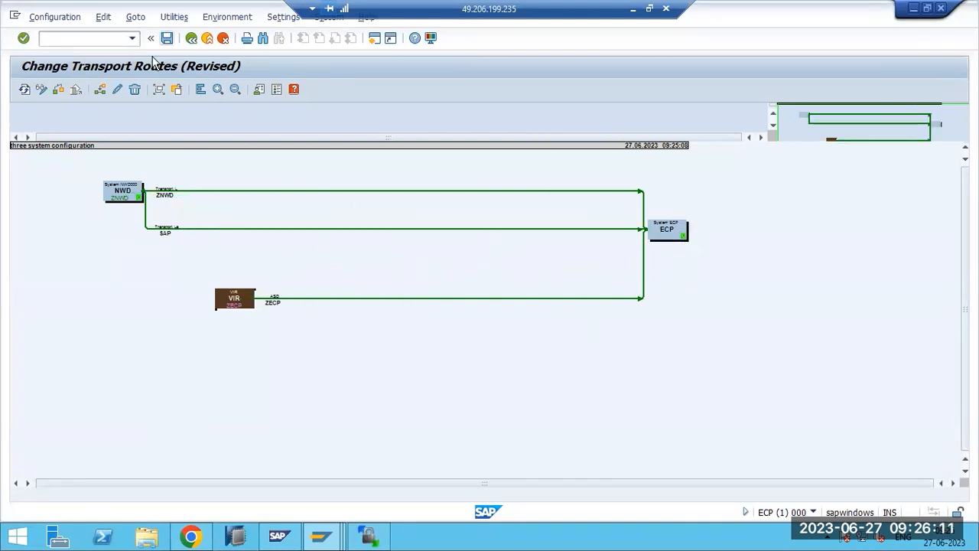
left_click(166, 38)
left_click(221, 400)
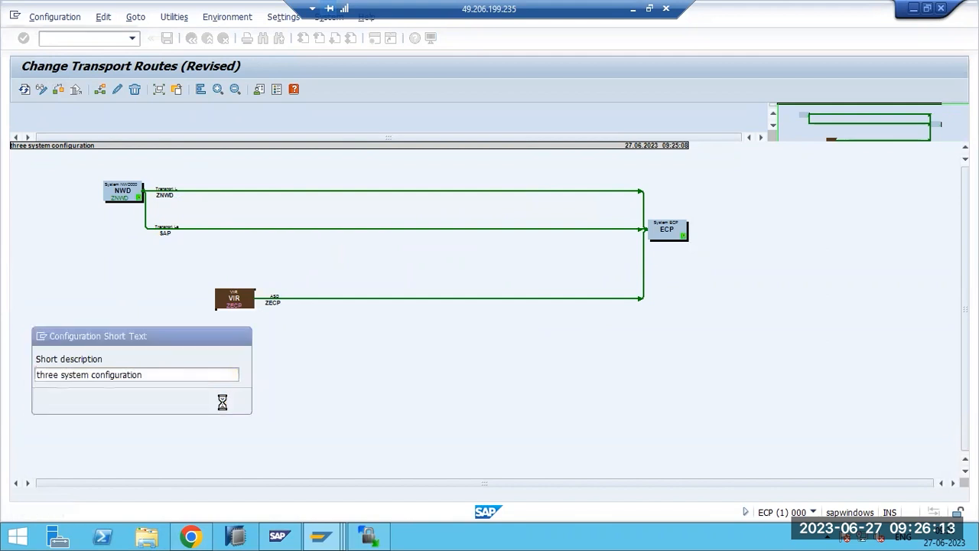
left_click(216, 281)
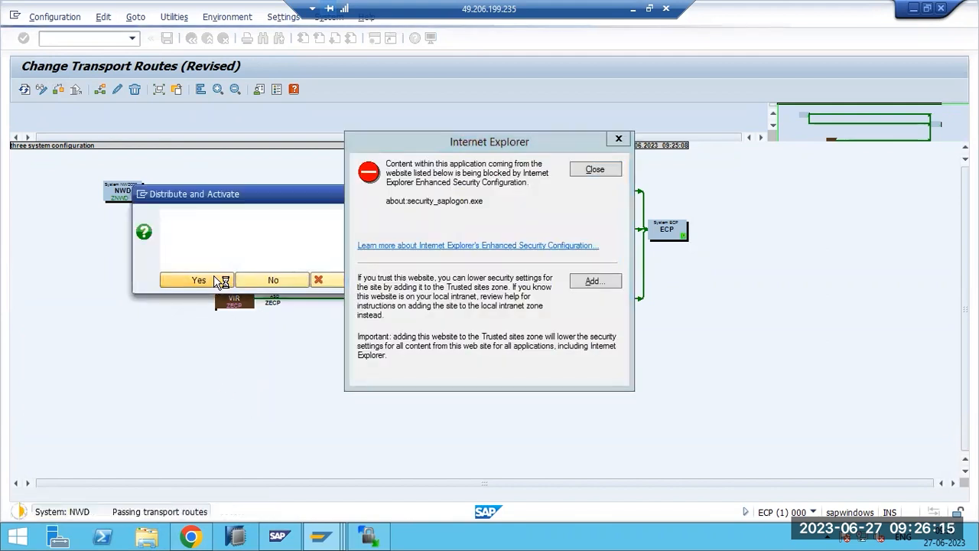
left_click(618, 174)
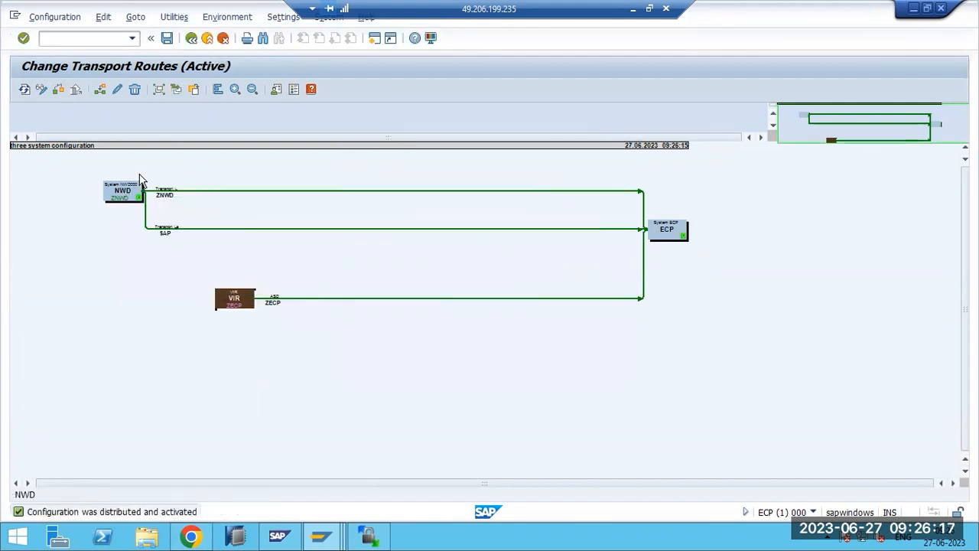
key("F3")
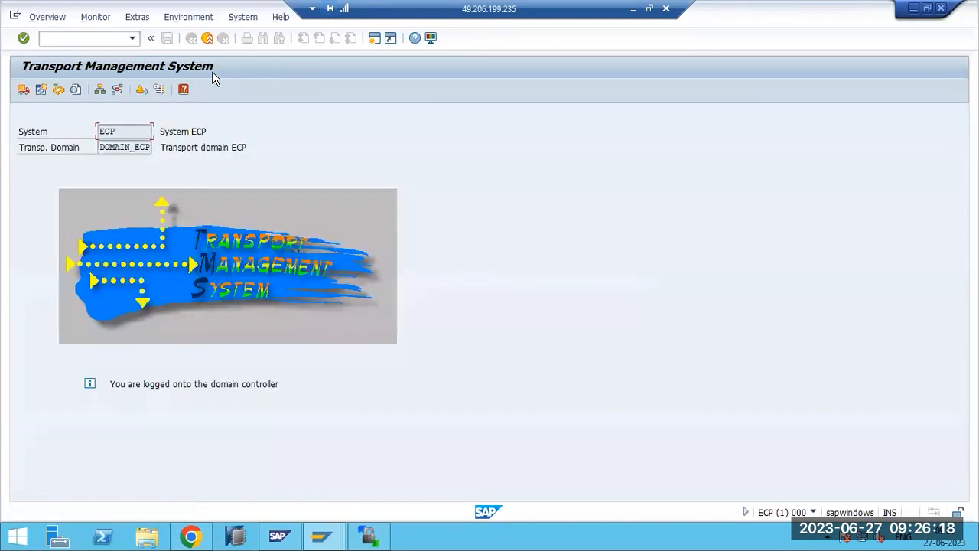
- Open the transport routes diagram zoomed in and rearrange the NWD, VIR and ECP boxes
left_click(115, 90)
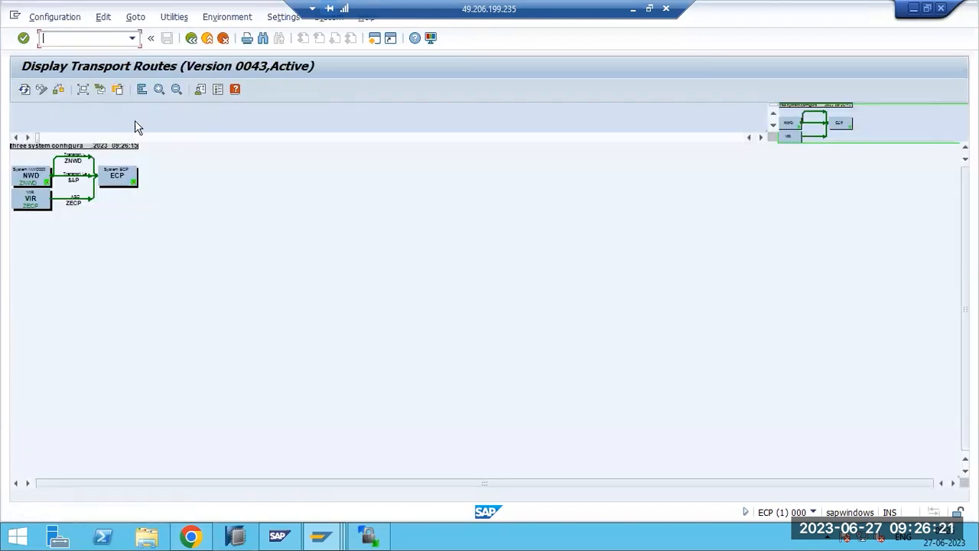
left_click(159, 89)
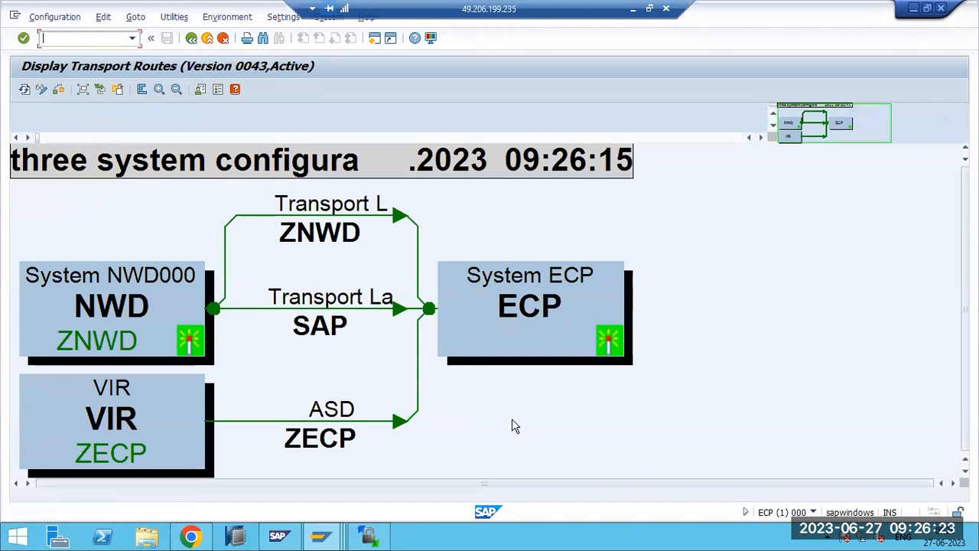
left_click_drag(72, 309, 76, 289)
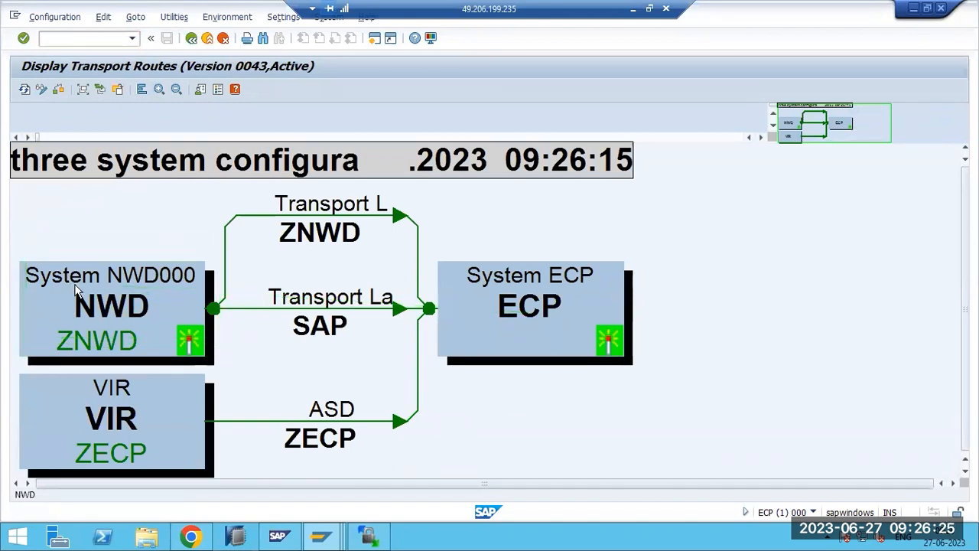
left_click(95, 403)
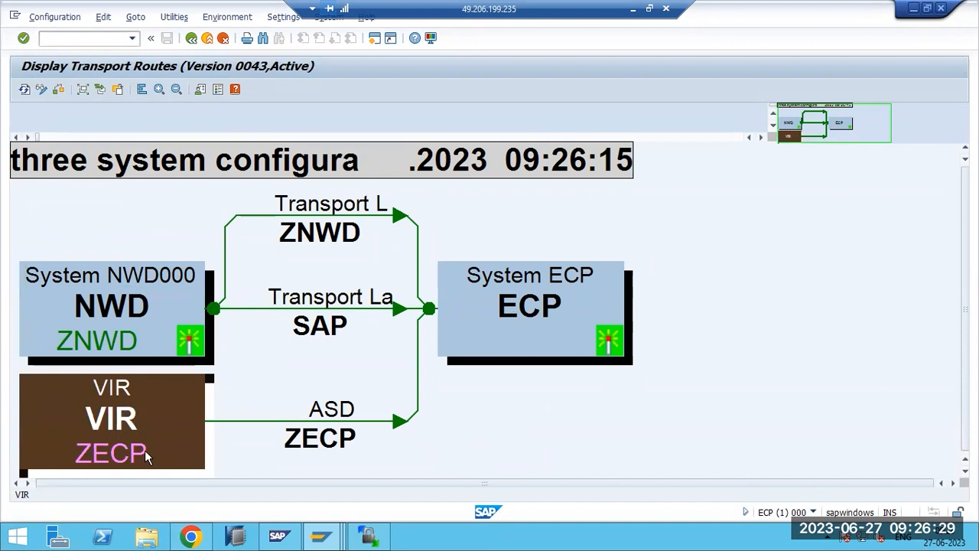
left_click_drag(502, 339, 605, 339)
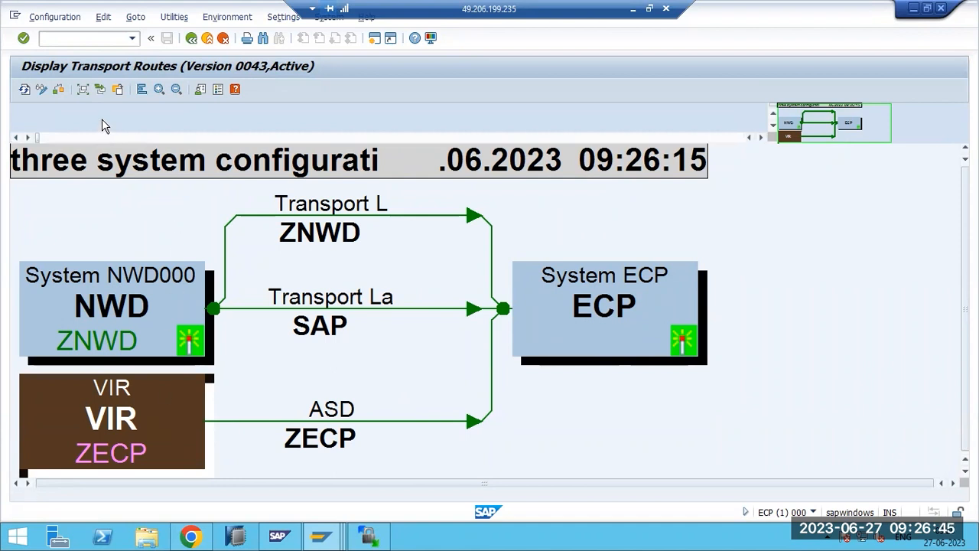
- In change mode, delete VIR's ZECP route into ECP
left_click(41, 89)
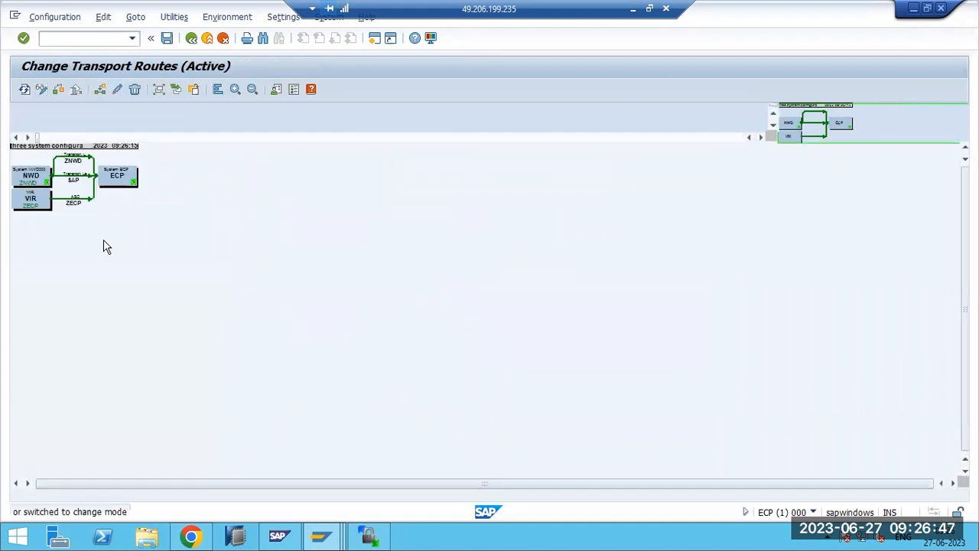
left_click(41, 208)
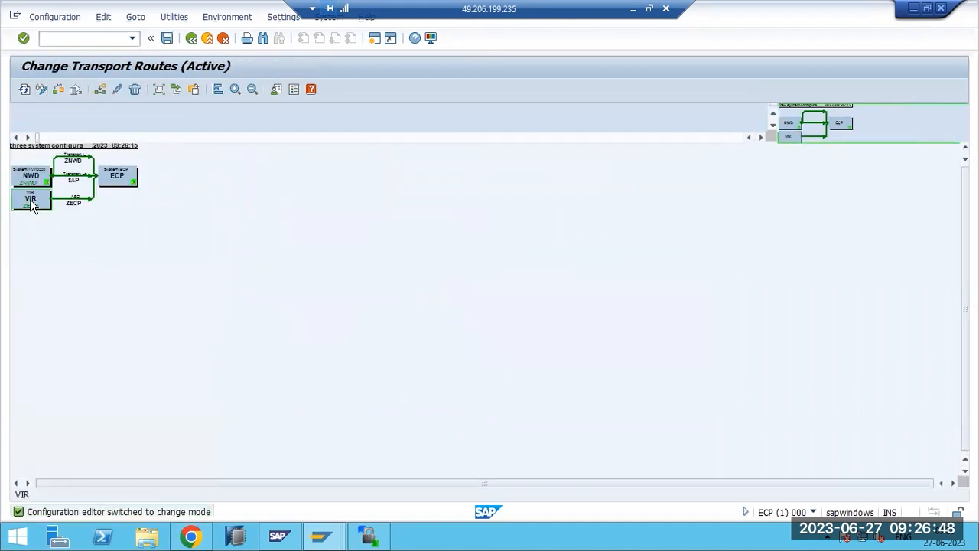
left_click(134, 91)
left_click(10, 153)
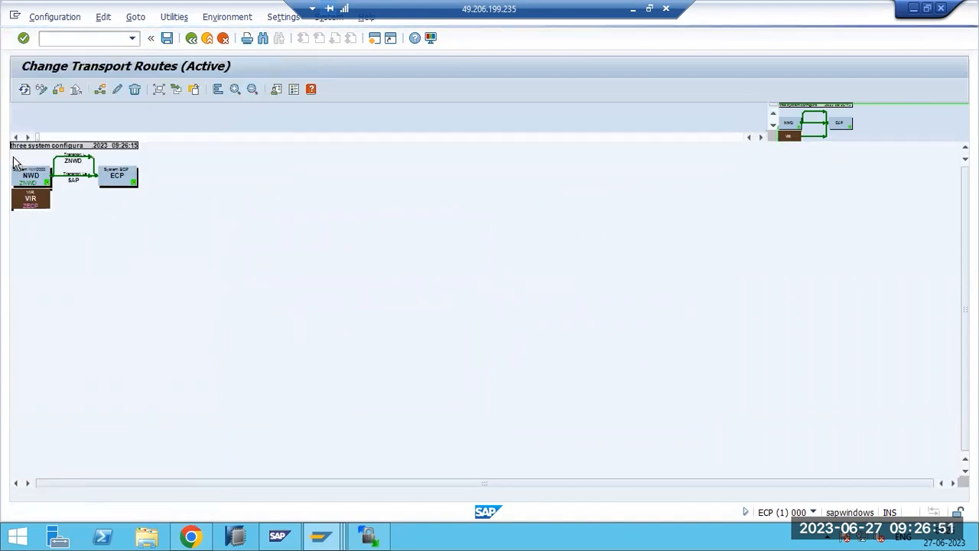
- Move VIR to empty canvas space and draw a new transport route from ECP to VIR
left_click_drag(46, 199, 356, 200)
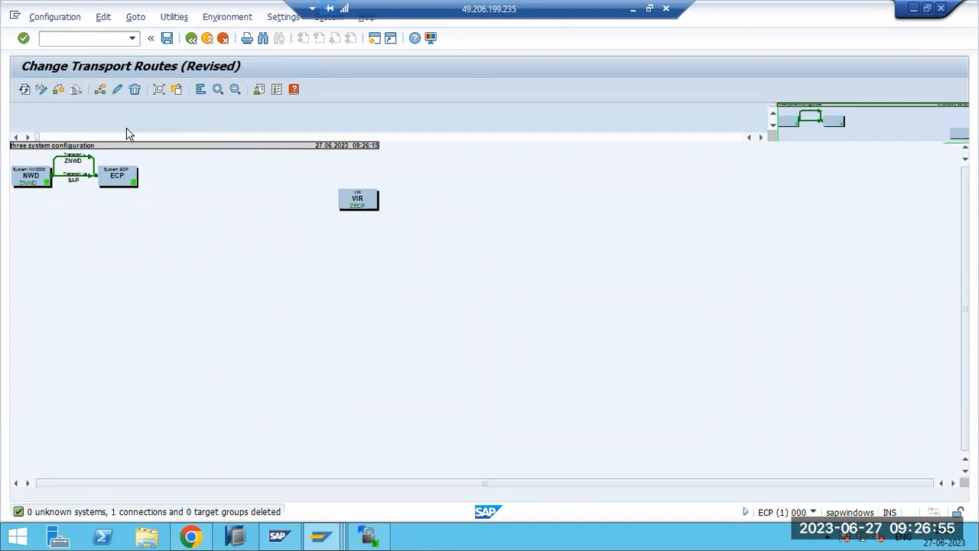
left_click(100, 90)
left_click_drag(134, 177, 348, 201)
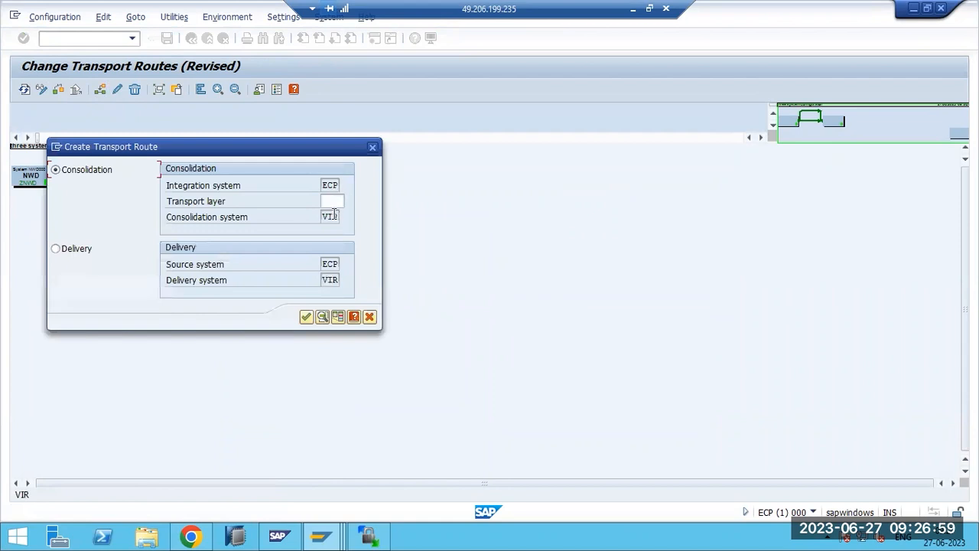
- Create the ECP-to-VIR consolidation route with transport layer ZNWD
left_click(327, 203)
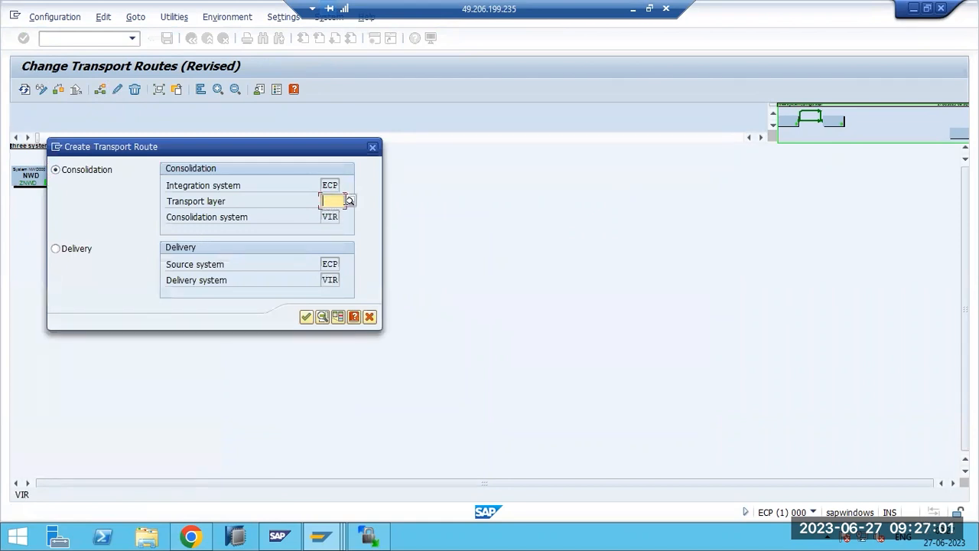
left_click(349, 202)
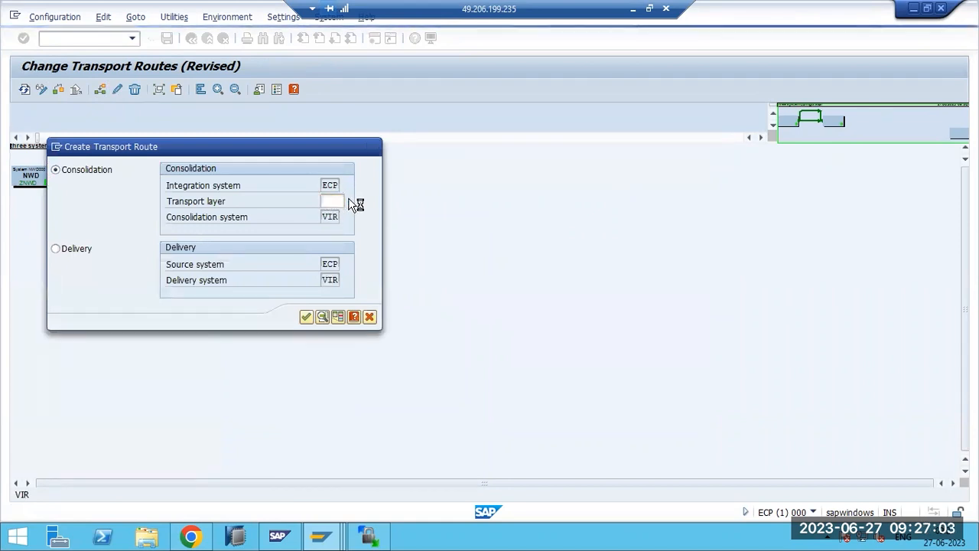
left_click(90, 258)
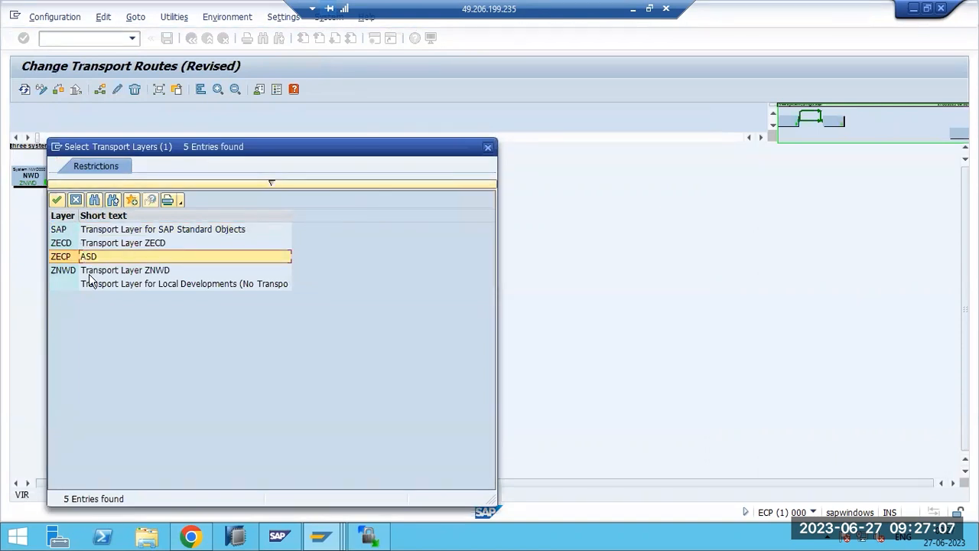
key("Return")
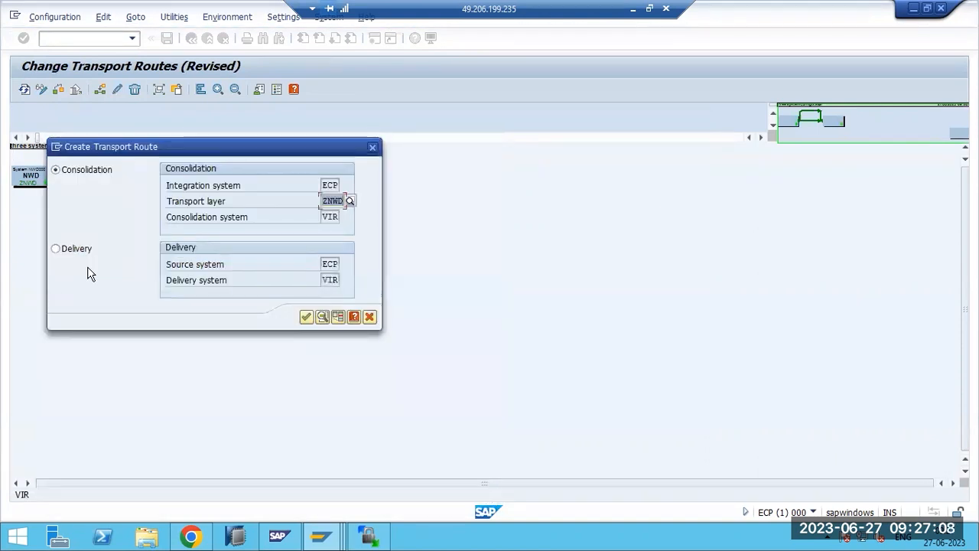
left_click(305, 317)
- Save with the existing short text, distribute and activate, and return to the TMS overview
key("ctrl+s")
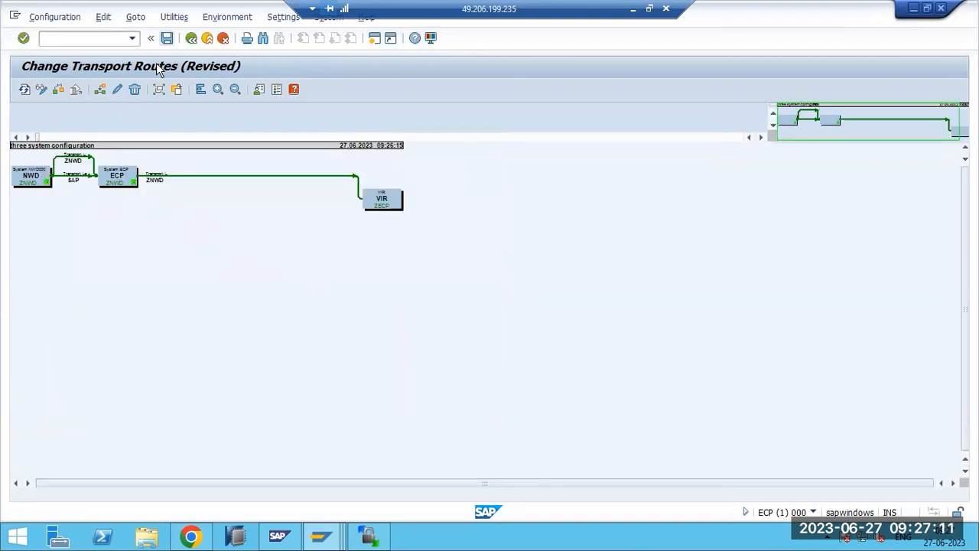
left_click(222, 401)
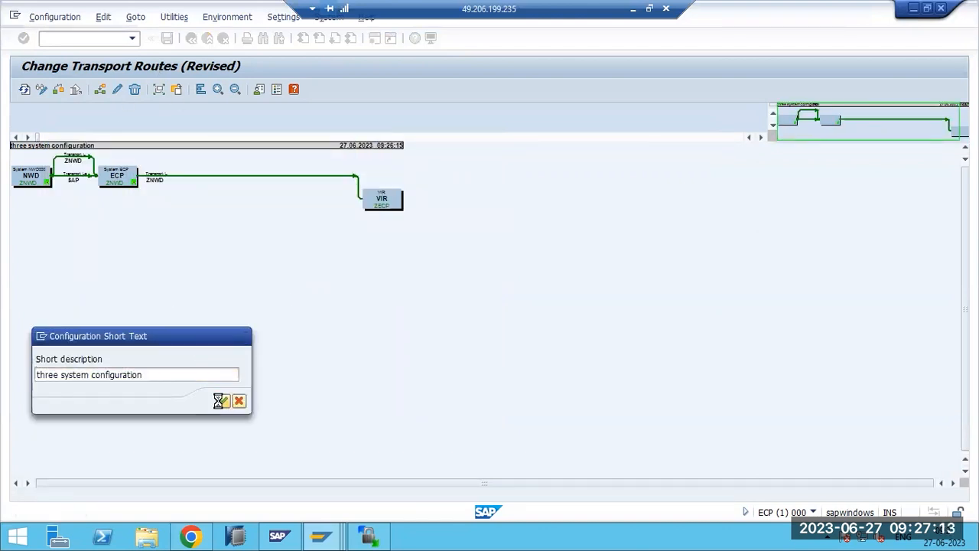
left_click(214, 281)
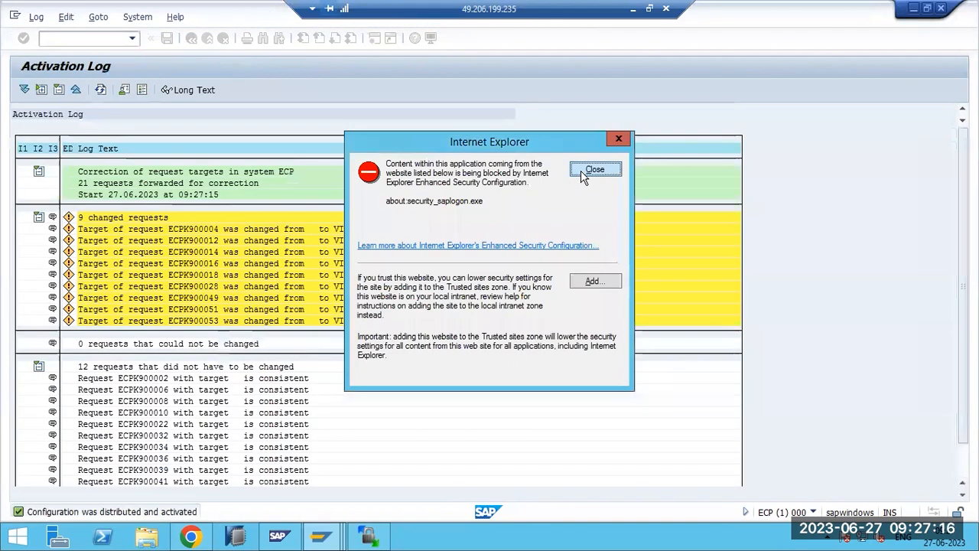
left_click(595, 169)
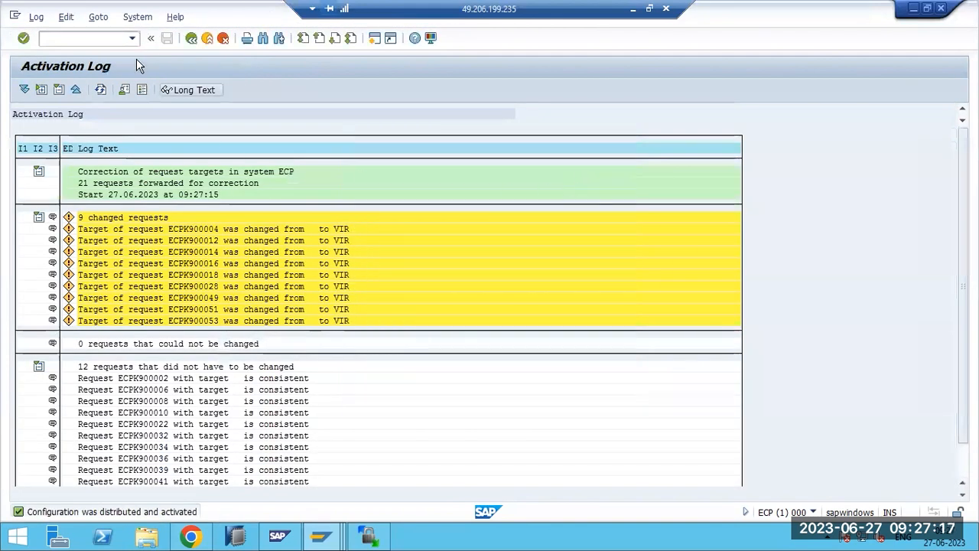
key("F3")
key("F3")
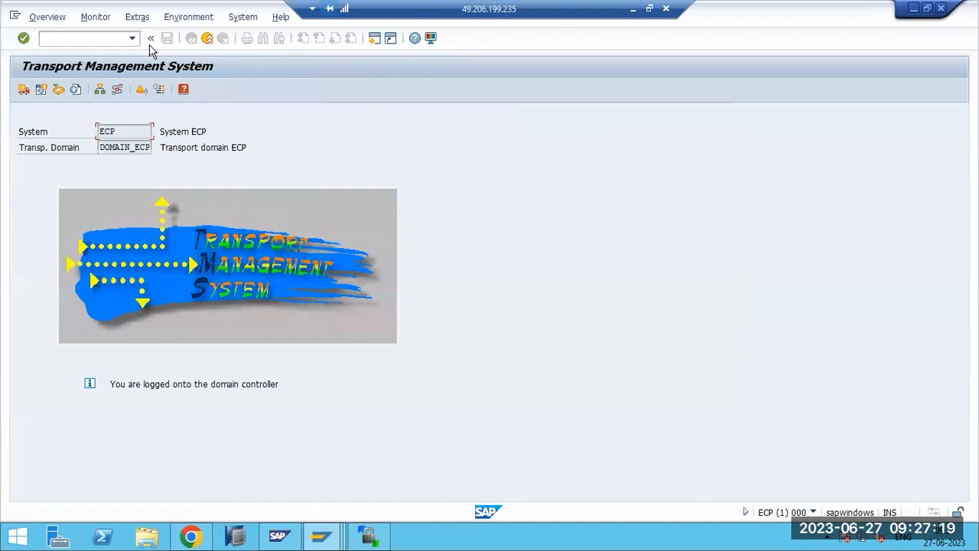
- Reopen transport routes version 0044, select the ZNWD route and VIR, and switch to change mode
left_click(119, 90)
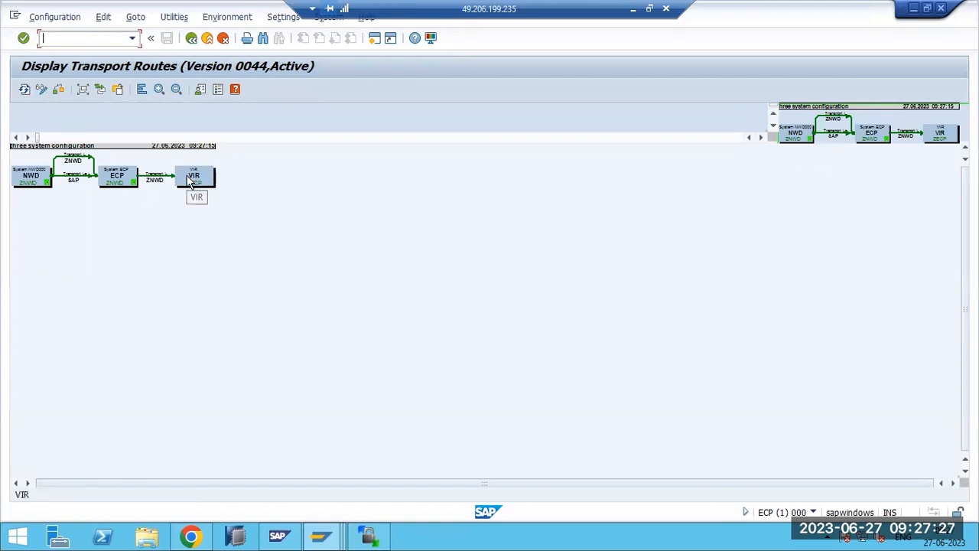
left_click(156, 180)
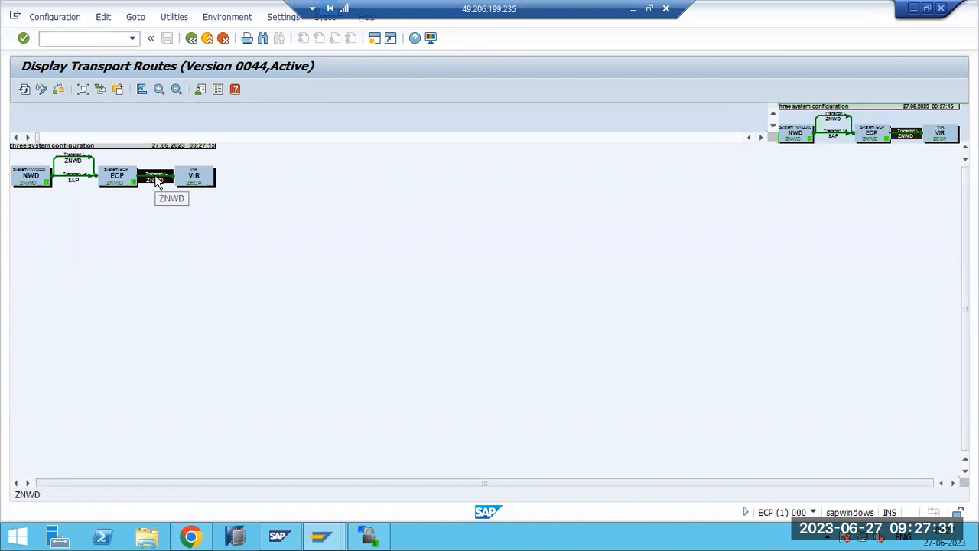
left_click(188, 184)
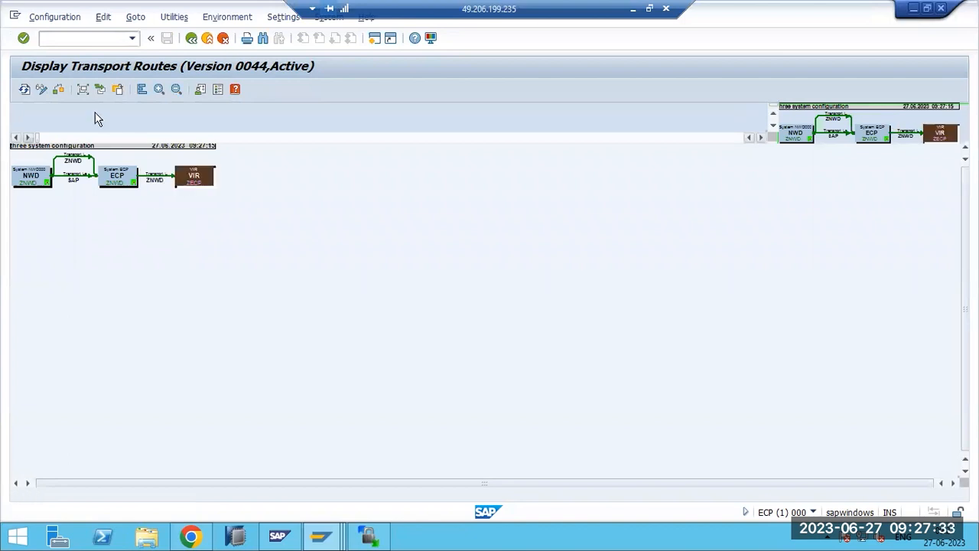
left_click(40, 91)
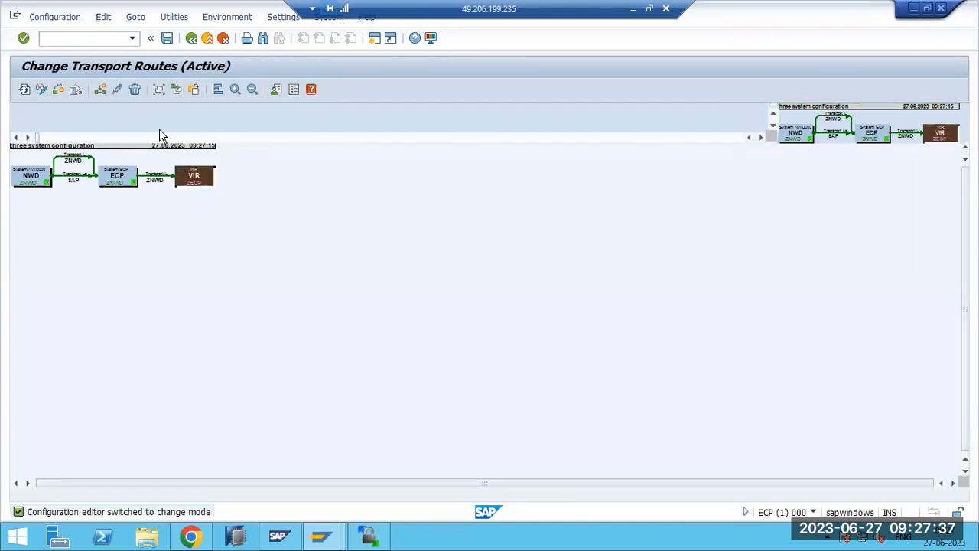
left_click(134, 91)
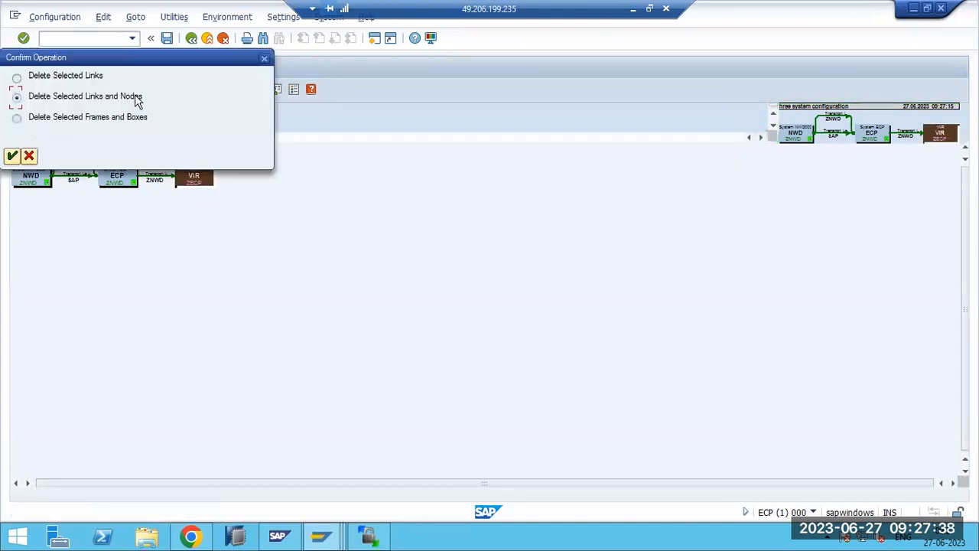
left_click(11, 156)
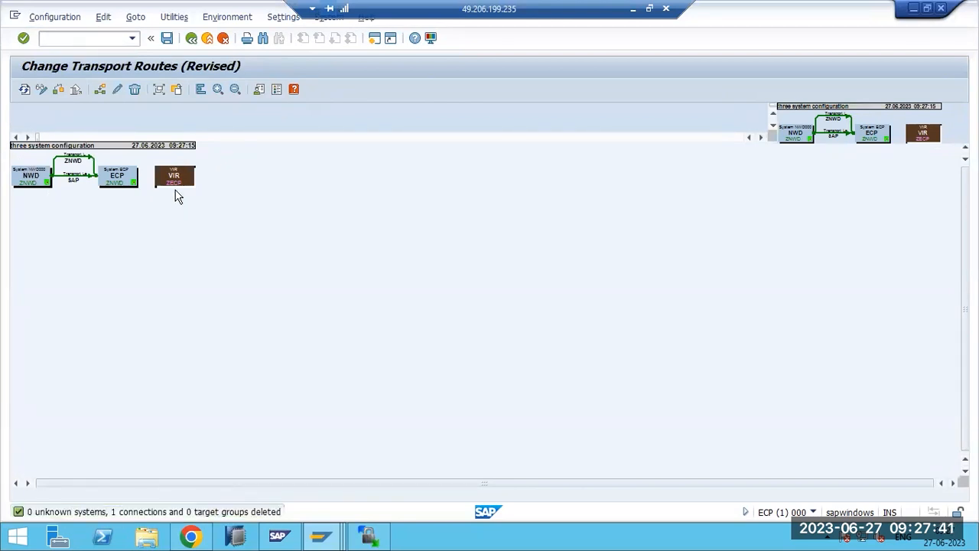
key("ctrl+s")
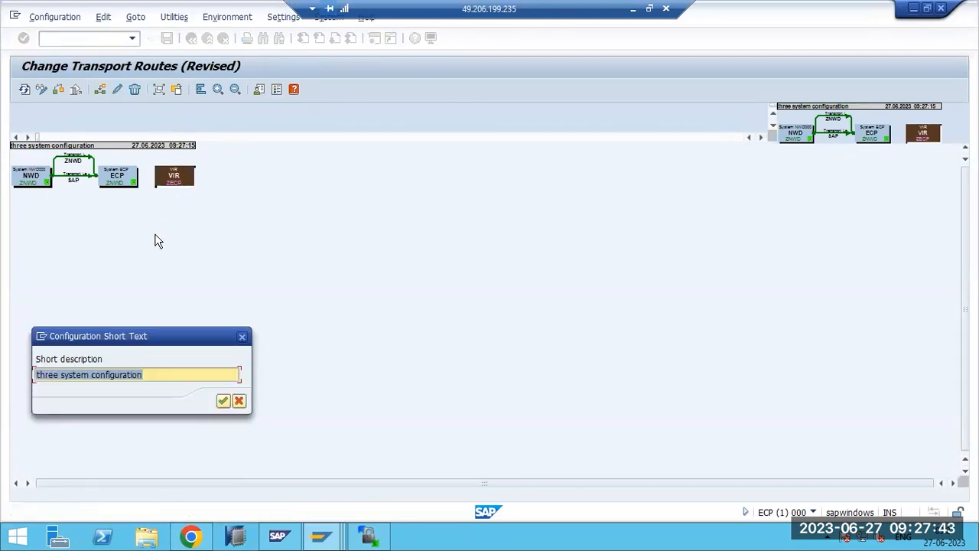
type("TRAINING LANDSCAPE")
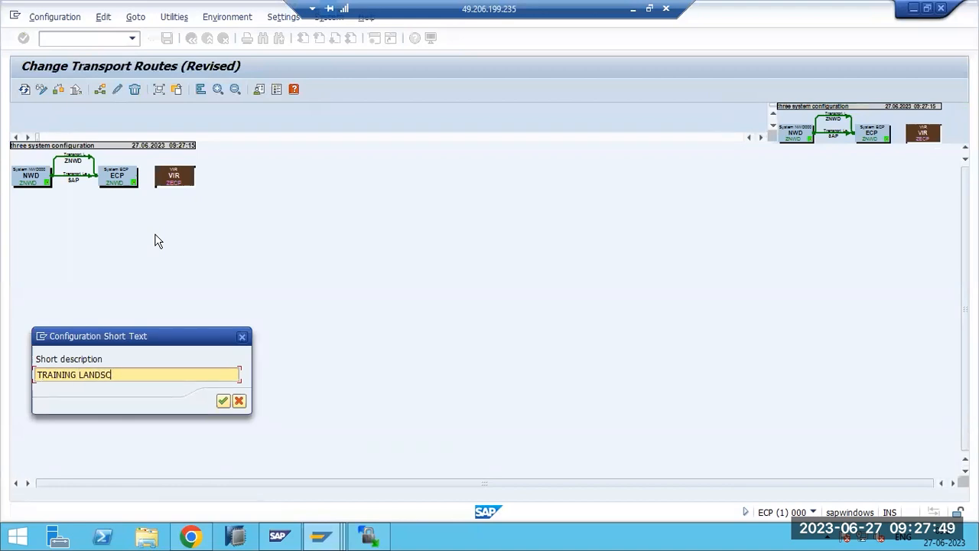
left_click(222, 401)
left_click(192, 283)
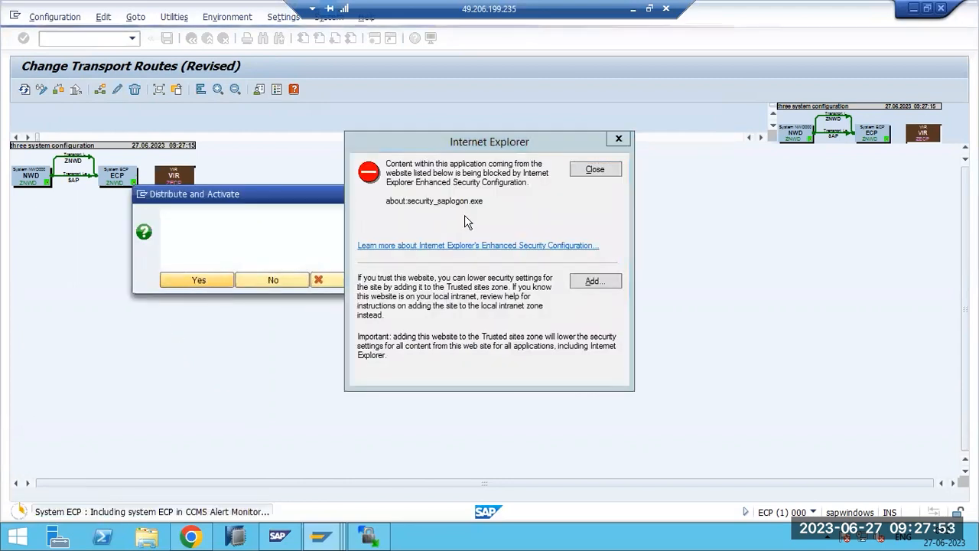
left_click(593, 169)
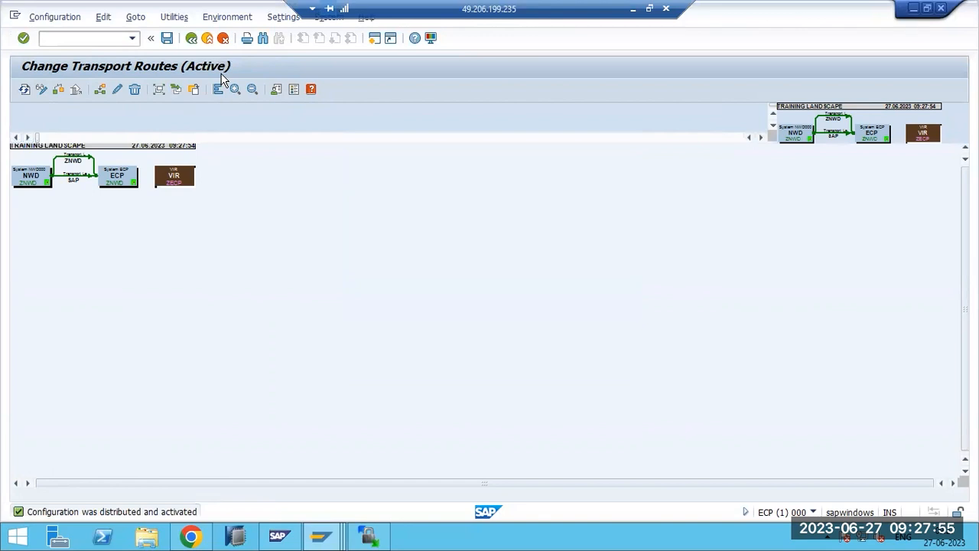
key("F3")
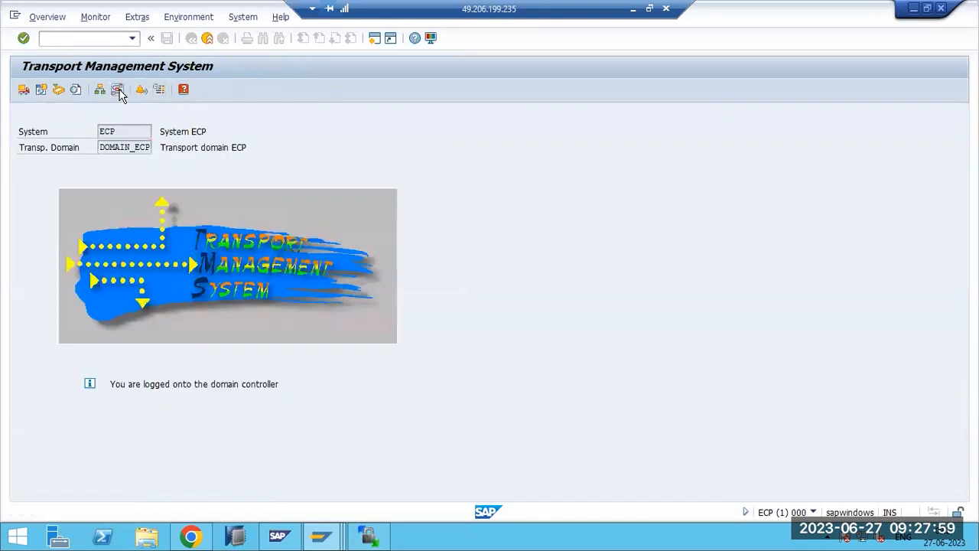
left_click(118, 90)
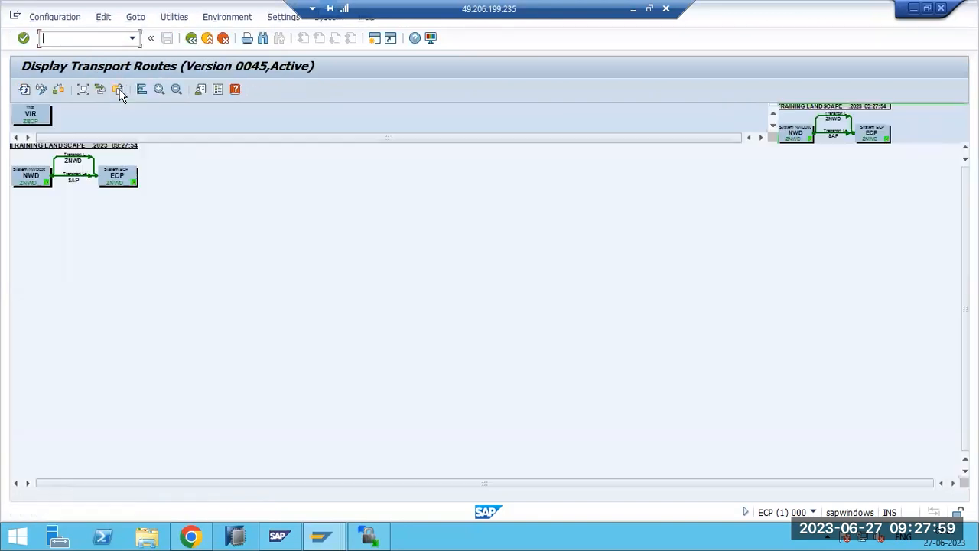
left_click(160, 90)
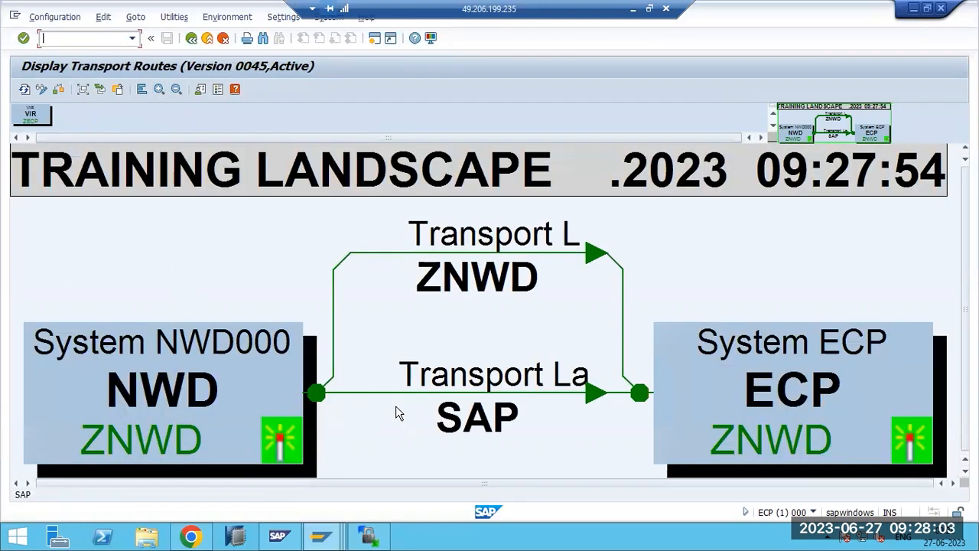
key("F3")
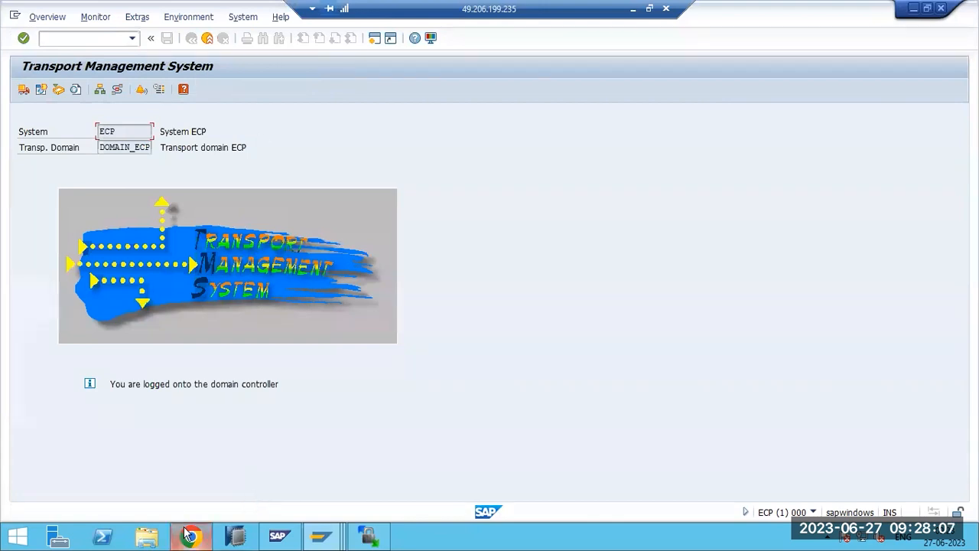
- Navigate File Explorer to the E:\usr\sap\trans transport directory
left_click(157, 537)
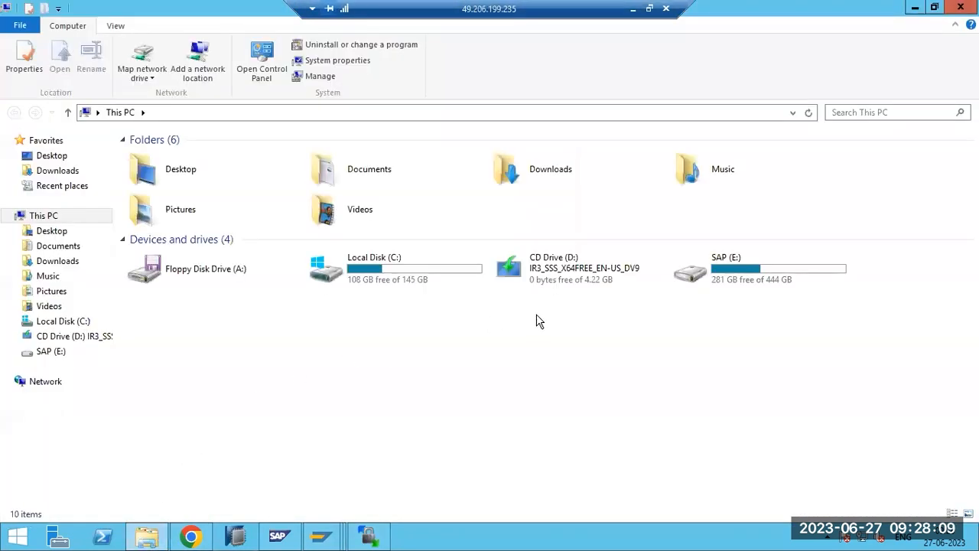
double_click(723, 276)
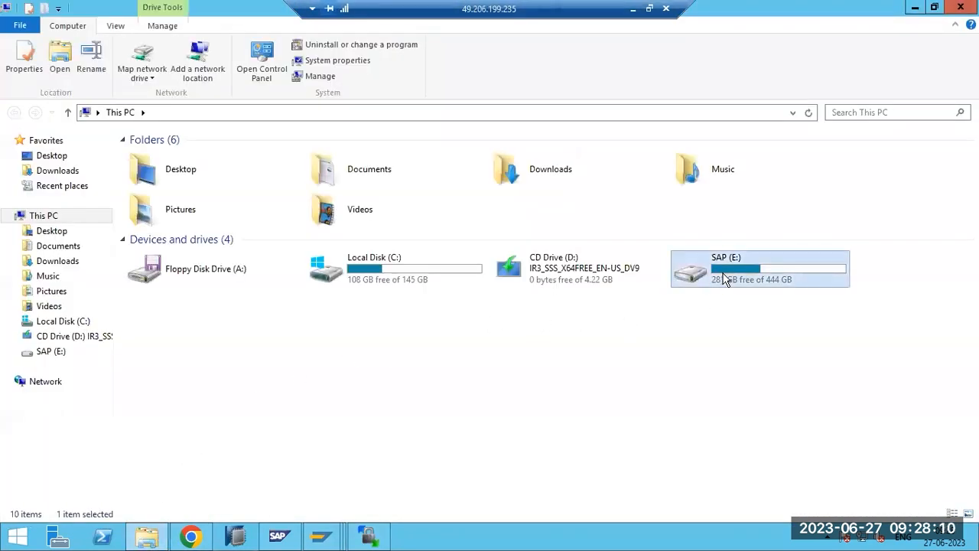
left_click(321, 535)
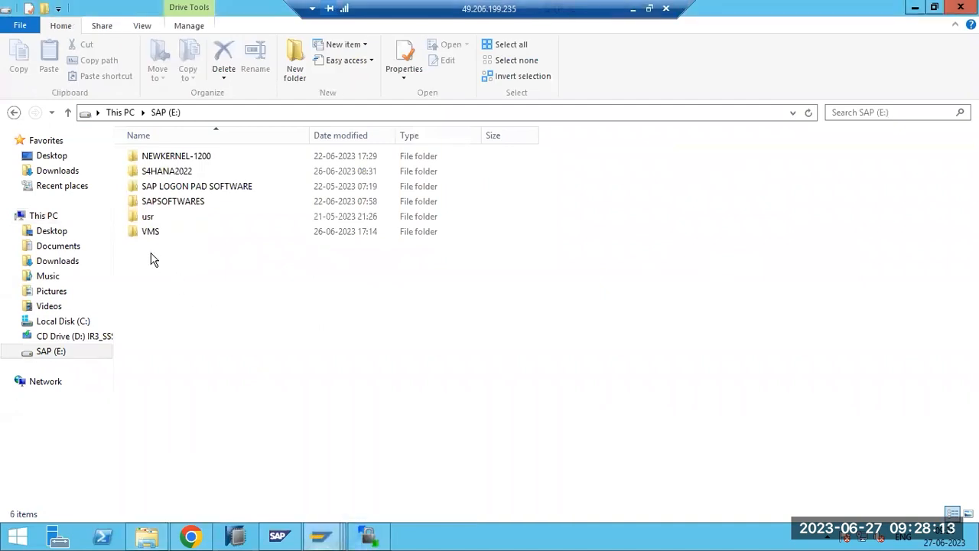
double_click(148, 216)
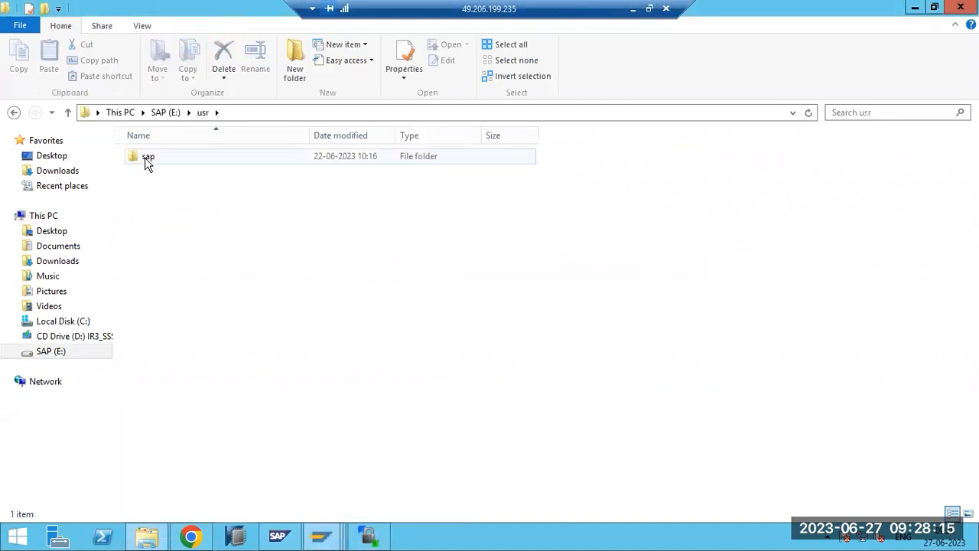
double_click(146, 158)
left_click(159, 217)
double_click(159, 216)
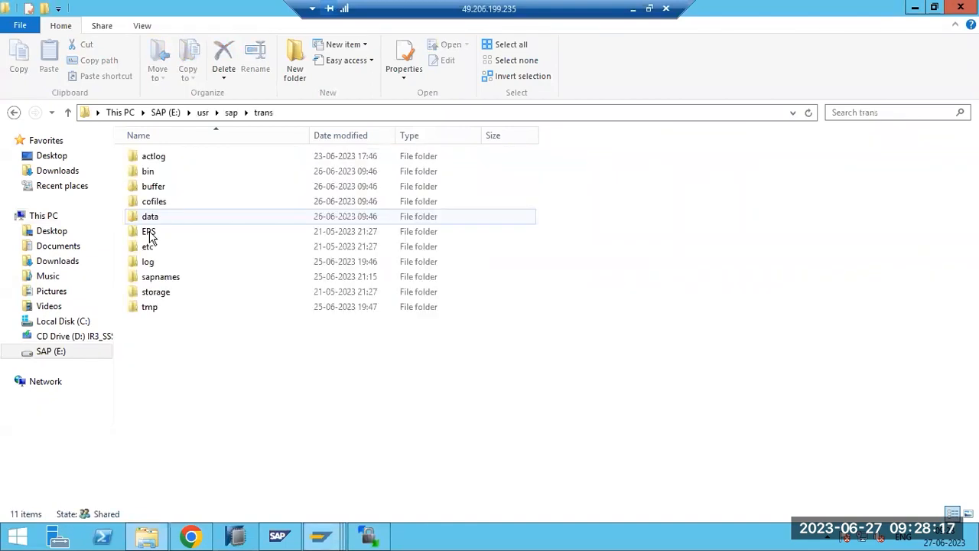
- View DOMAIN.CFG from the bin folder in Notepad, then close it and return to trans
double_click(157, 174)
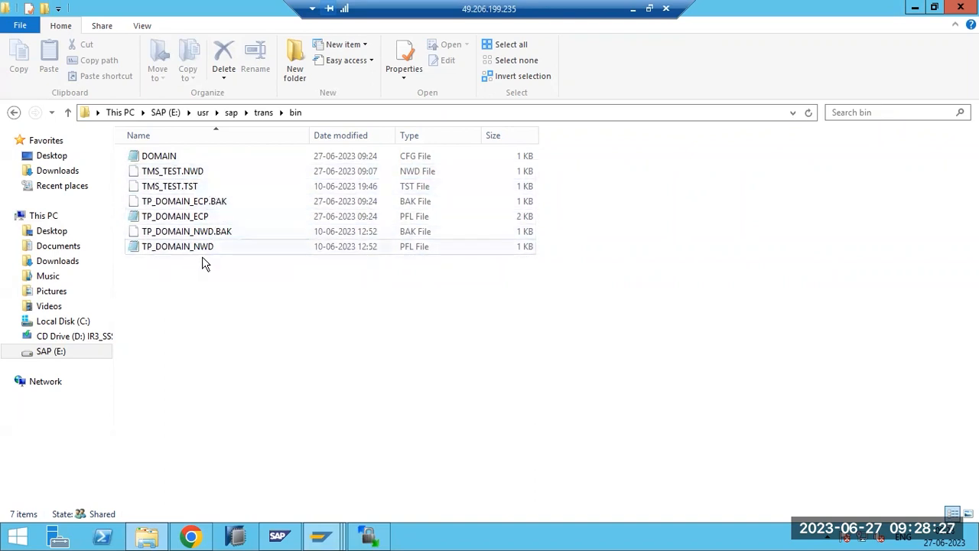
double_click(166, 162)
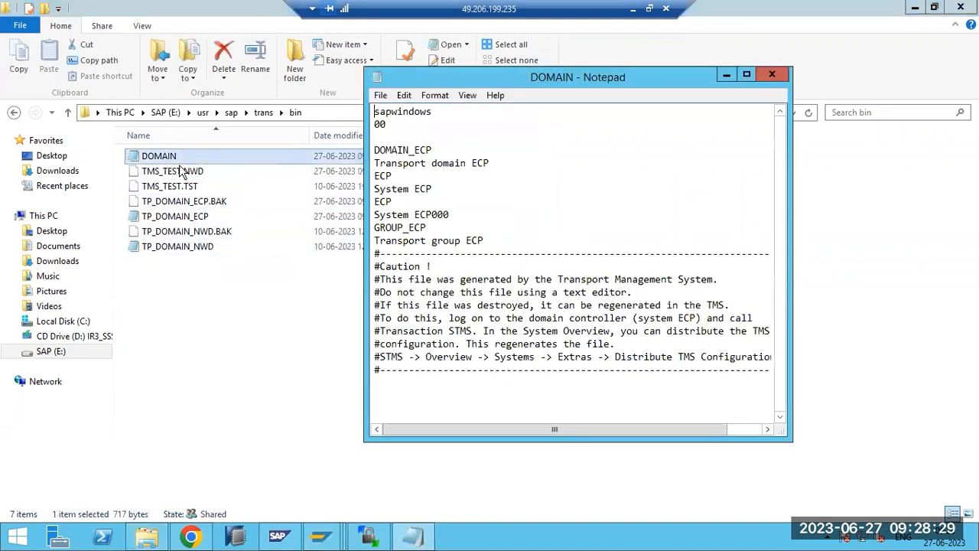
scroll(497, 232, "right", 1)
scroll(497, 232, "left", 1)
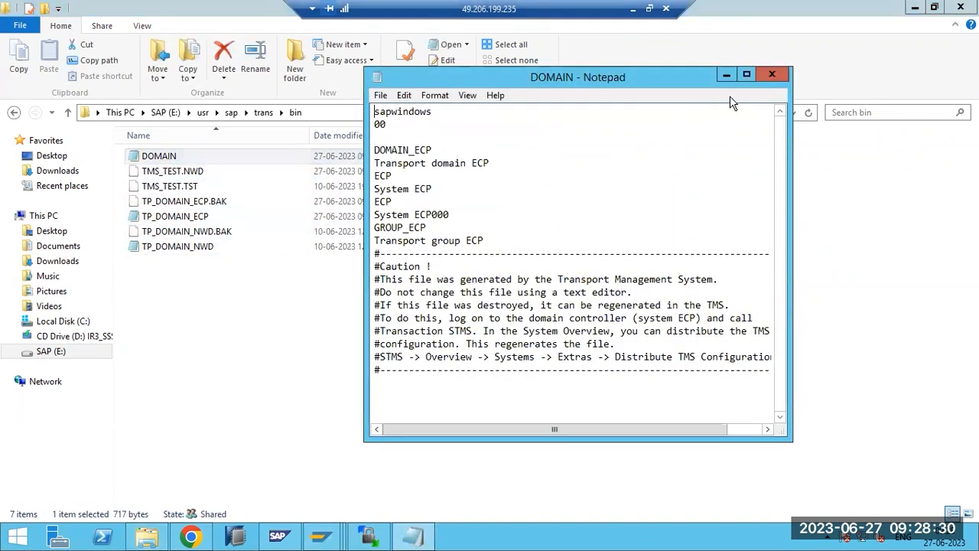
left_click(772, 74)
left_click(263, 113)
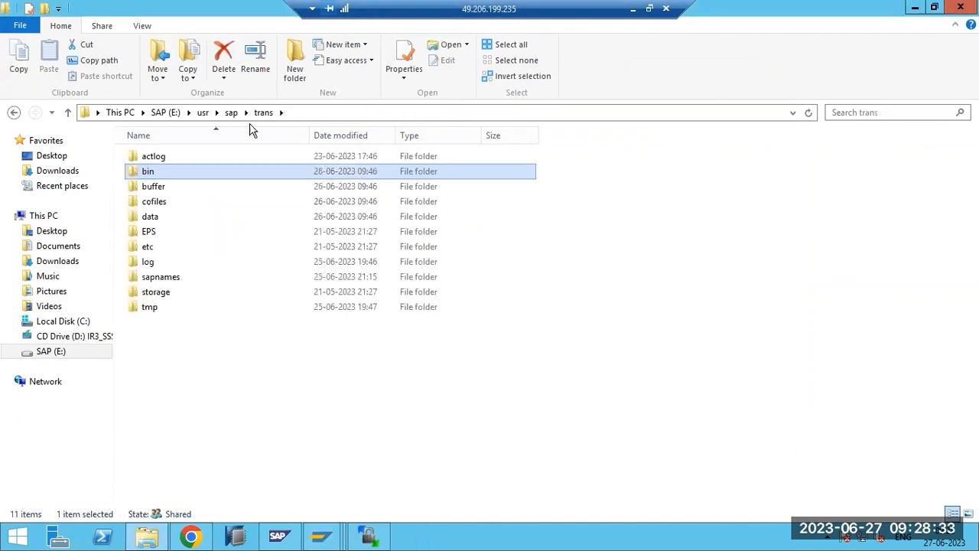
- Check the bin and buffer folders (ECP, NWD, TST, VIR), then switch back to Paint
double_click(152, 173)
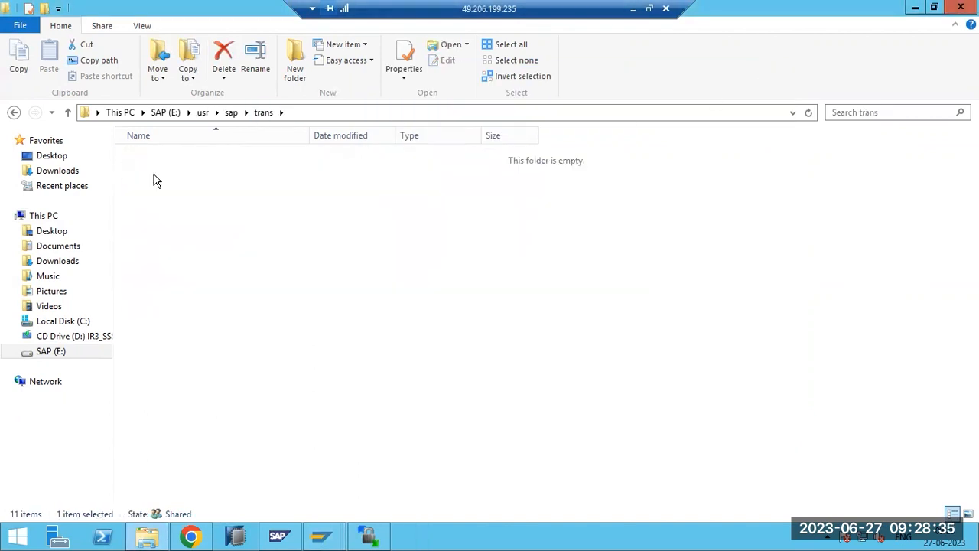
left_click(264, 113)
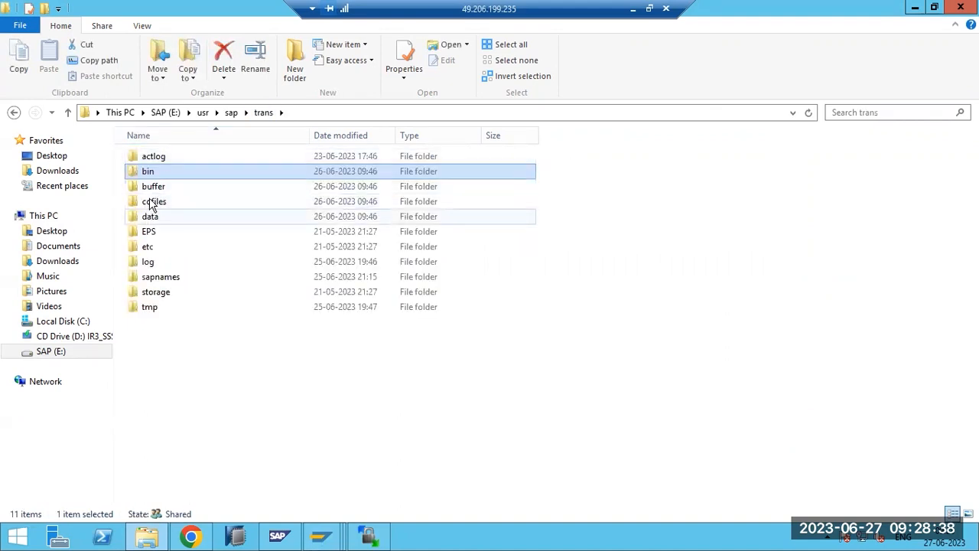
double_click(153, 188)
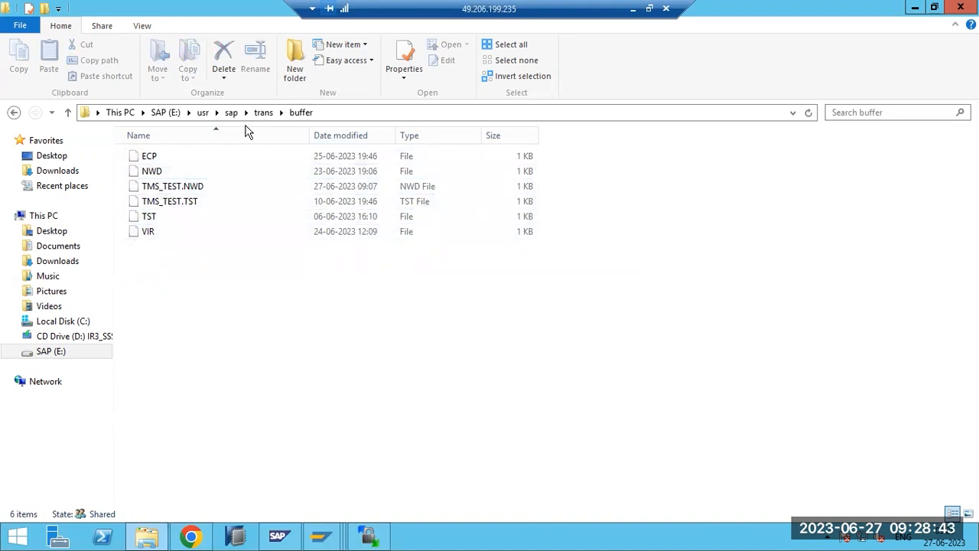
left_click(264, 113)
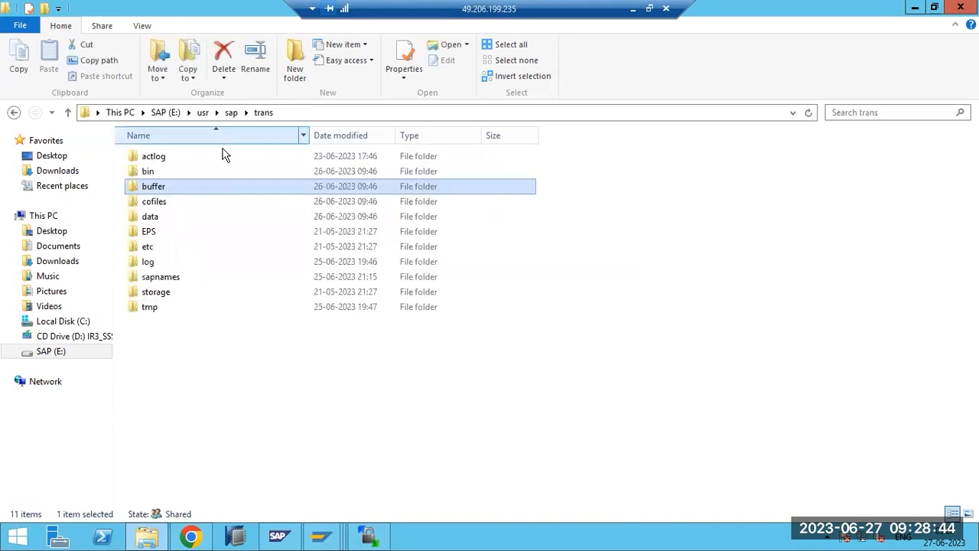
left_click(162, 205)
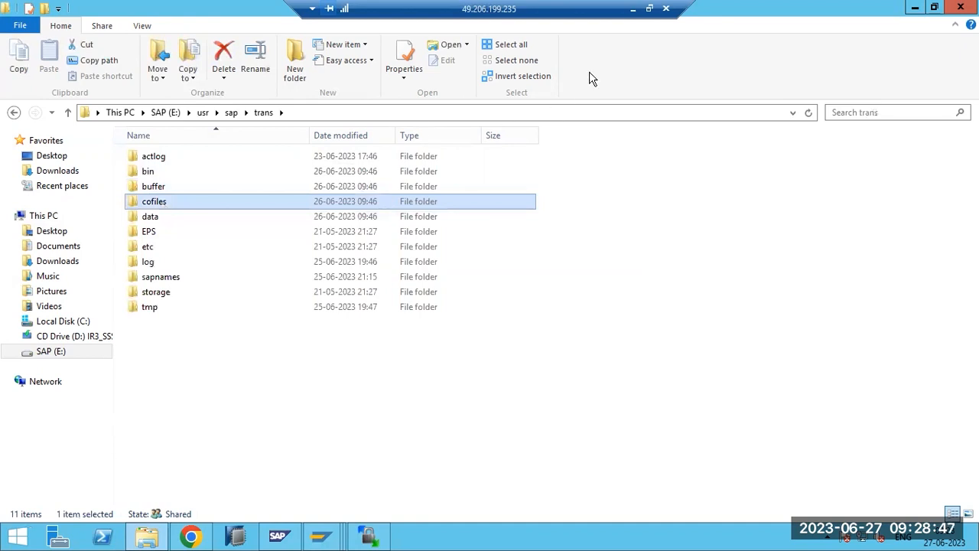
key("alt+Tab")
- Clear the old notes and write the heading 'TR CREATION :' with '===============' underneath
key("ctrl+z")
key("ctrl+z")
key("ctrl+z")
key("ctrl+z")
key("ctrl+z")
key("ctrl+z")
key("ctrl+z")
key("ctrl+z")
key("ctrl+z")
key("ctrl+z")
key("ctrl+z")
key("ctrl+z")
key("ctrl+z")
key("ctrl+z")
key("ctrl+z")
key("ctrl+z")
key("ctrl+z")
key("ctrl+z")
key("ctrl+z")
key("ctrl+z")
key("ctrl+z")
key("ctrl+z")
key("ctrl+z")
key("ctrl+z")
key("ctrl+z")
key("ctrl+z")
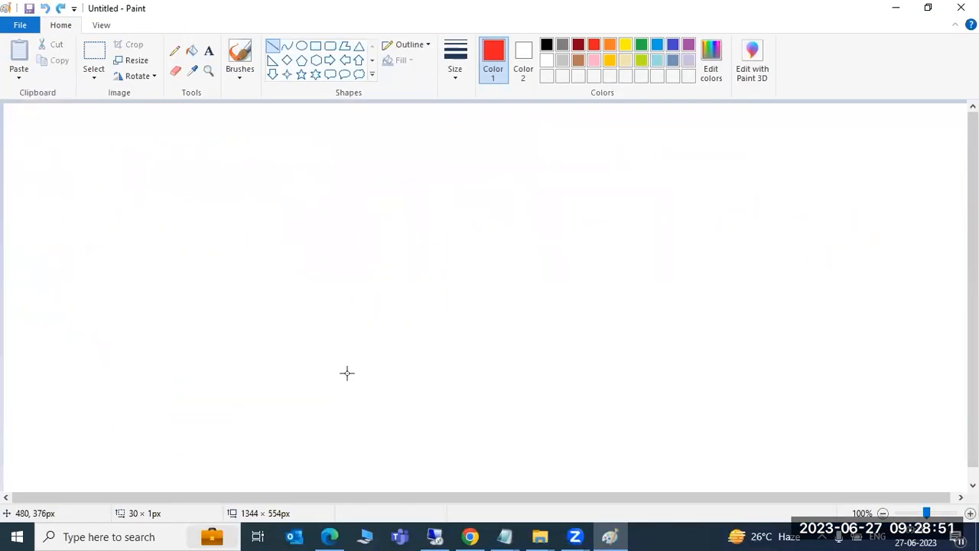
left_click(209, 51)
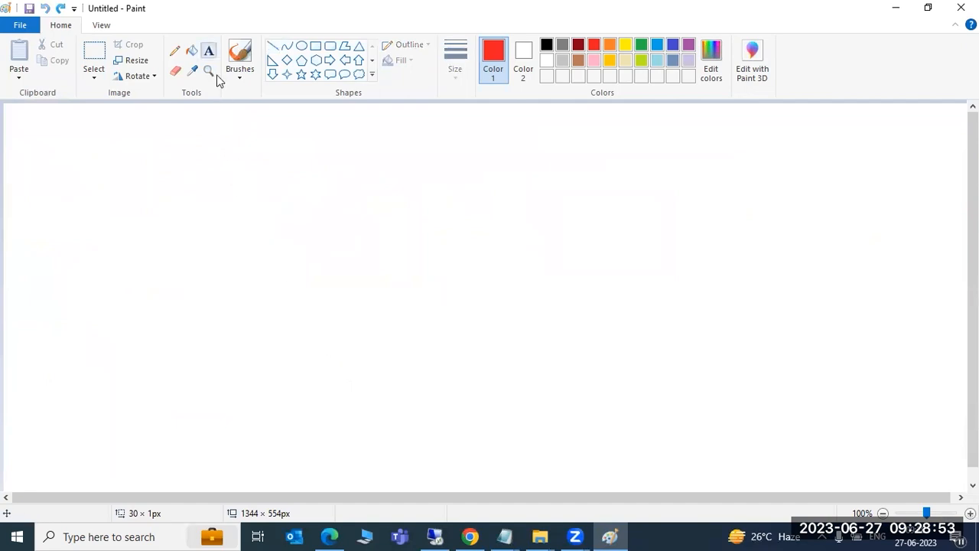
left_click_drag(24, 113, 945, 474)
type("TR ")
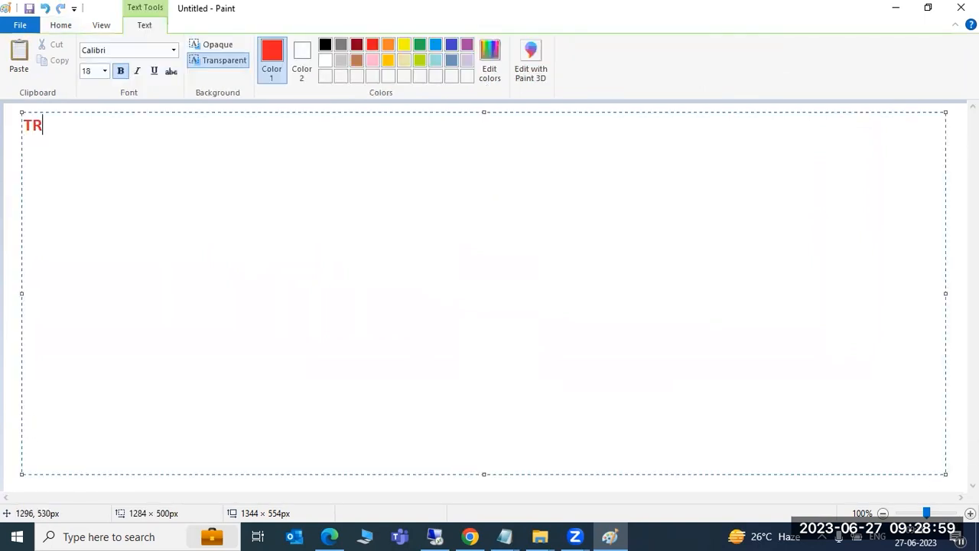
type("CREAT")
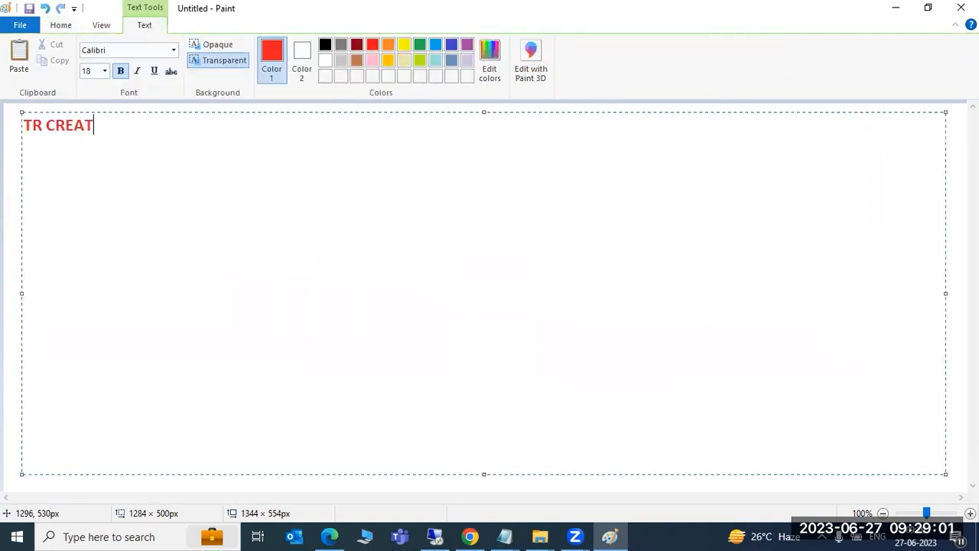
type("ION :")
key("Return")
type("===============")
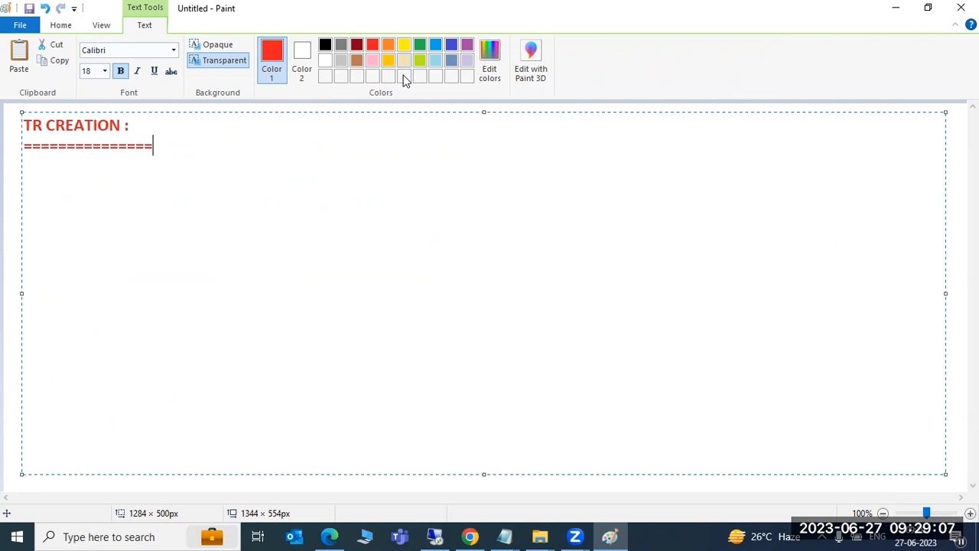
key("alt+Tab")
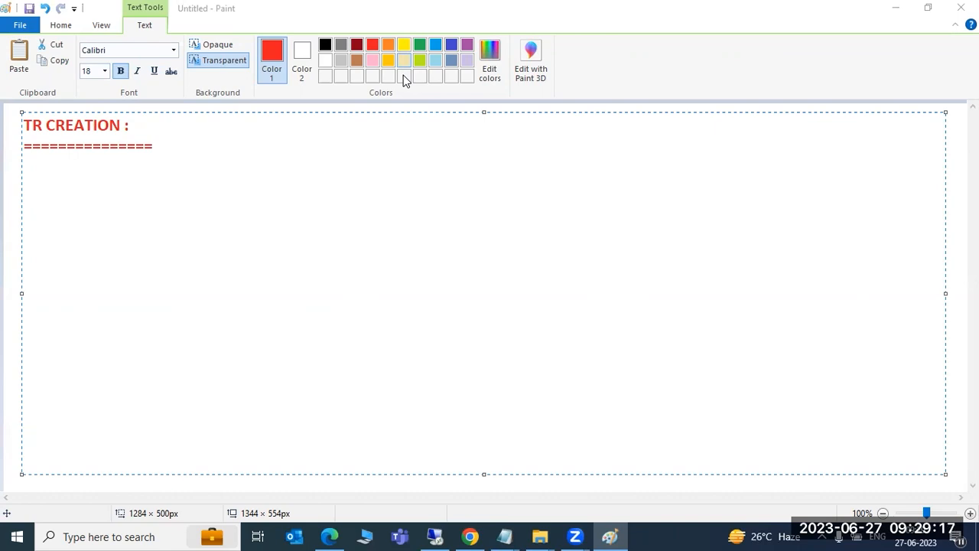
left_click(164, 144)
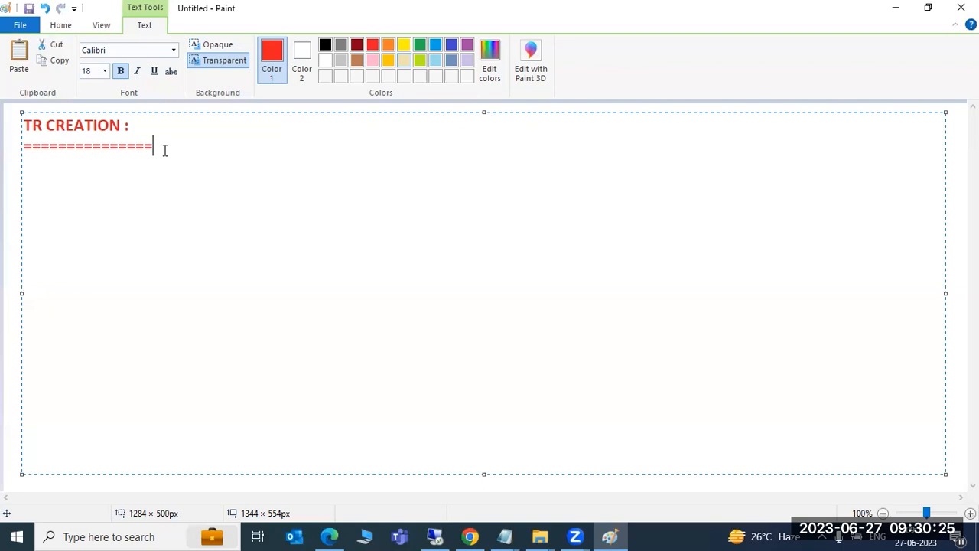
key("Return")
left_click(12, 137)
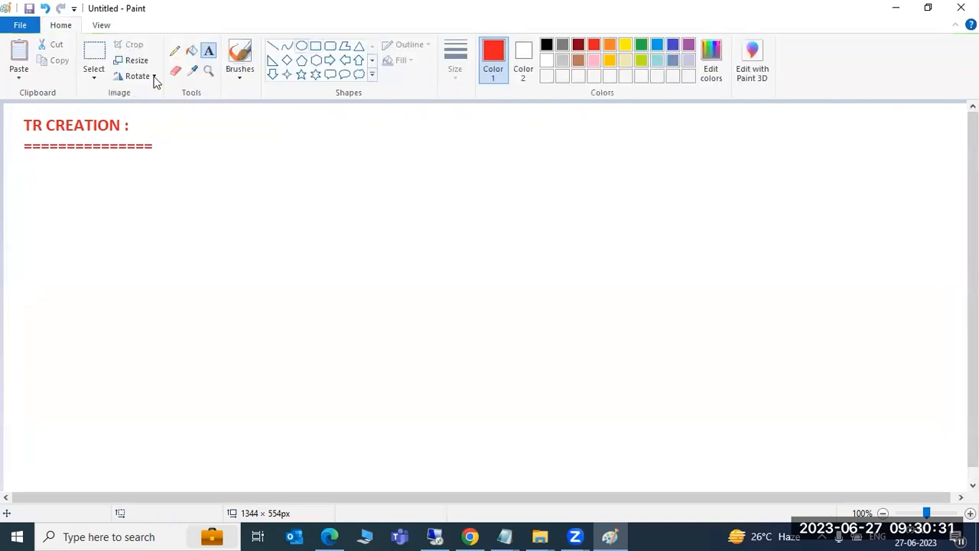
- Draw three rectangles in a row to the right of the heading
left_click(316, 46)
left_click_drag(190, 137, 293, 229)
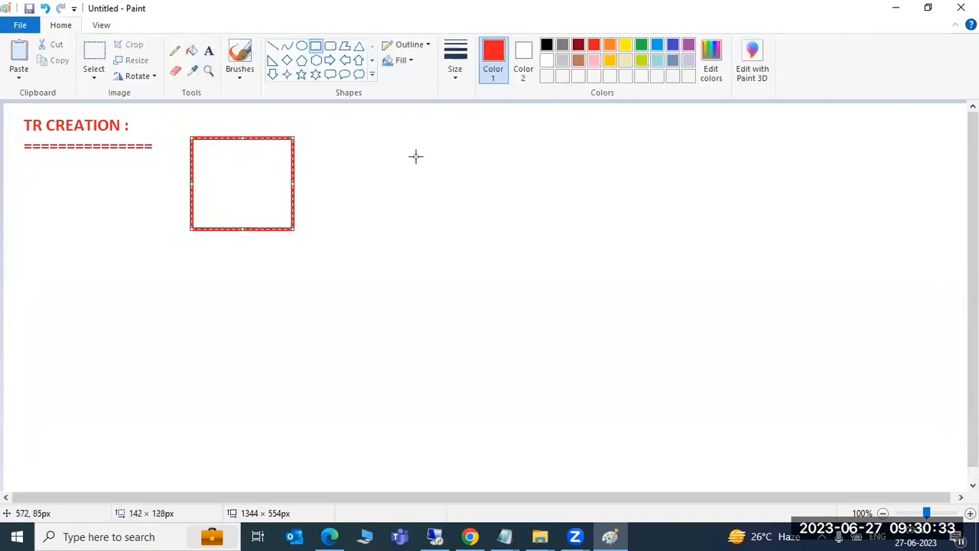
left_click_drag(423, 138, 527, 219)
left_click_drag(651, 130, 788, 222)
left_click(713, 310)
left_click_drag(257, 193, 261, 193)
left_click(439, 184)
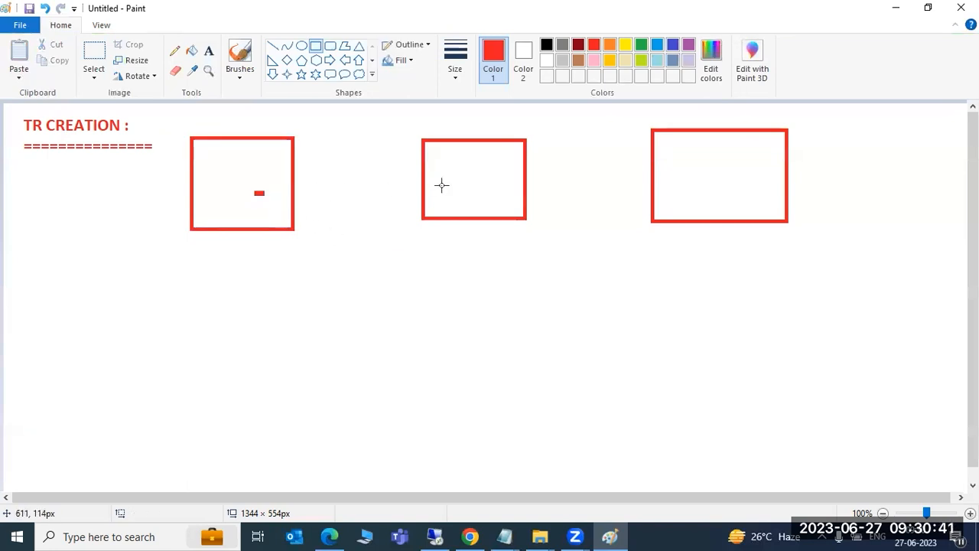
- Connect the three boxes with a straight line running across them
left_click(272, 46)
left_click_drag(266, 173, 673, 175)
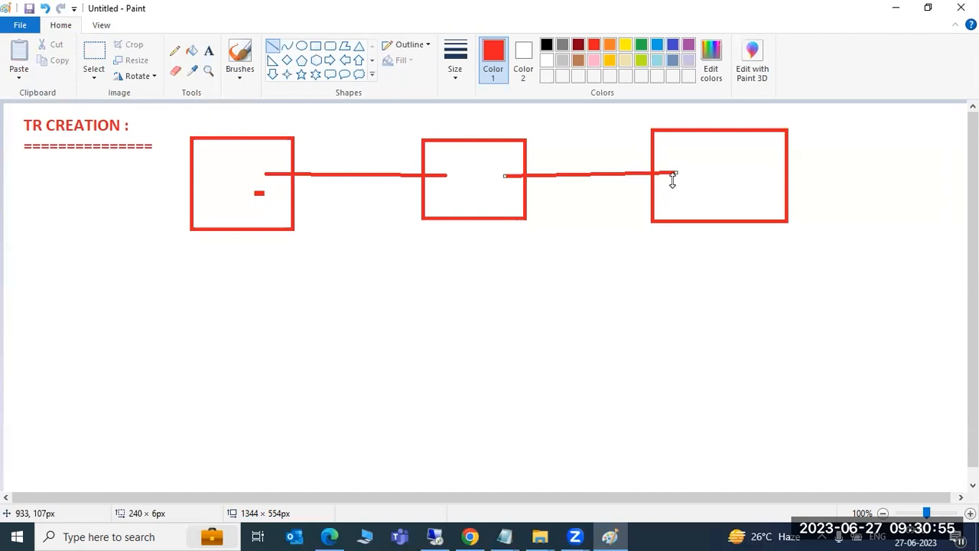
left_click(247, 164)
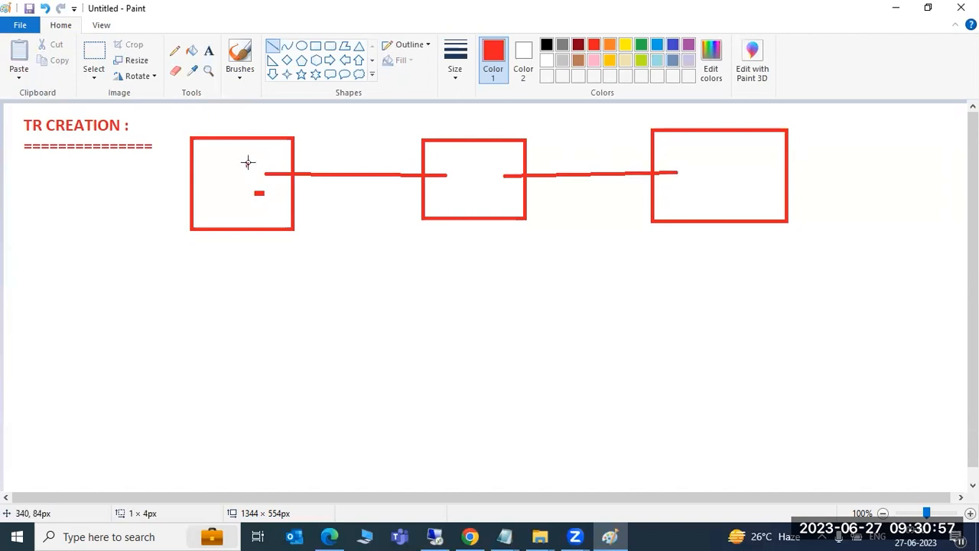
left_click(699, 195)
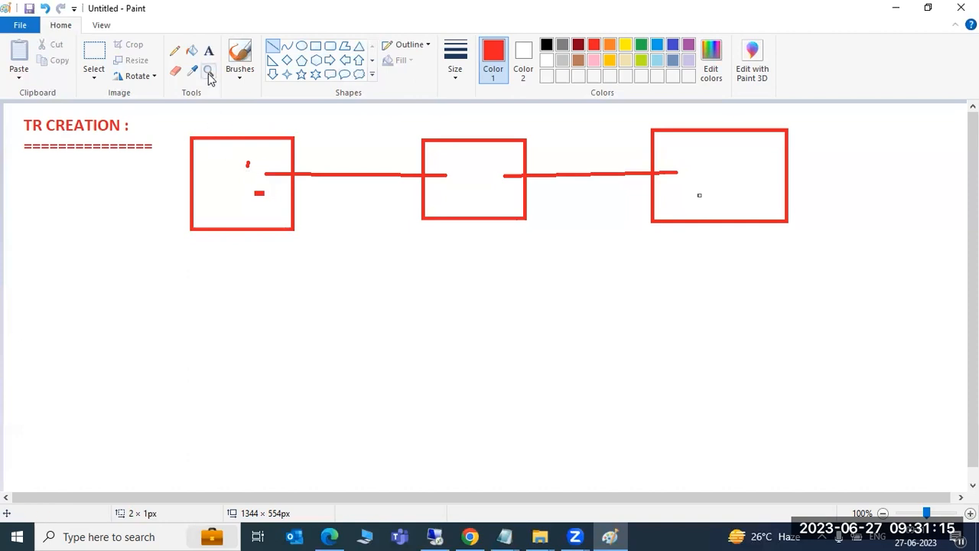
left_click(208, 50)
- Add a text note below the diagram with the format 'TR -<SID>K9<NNNNN>'
left_click_drag(25, 257, 359, 287)
type("T")
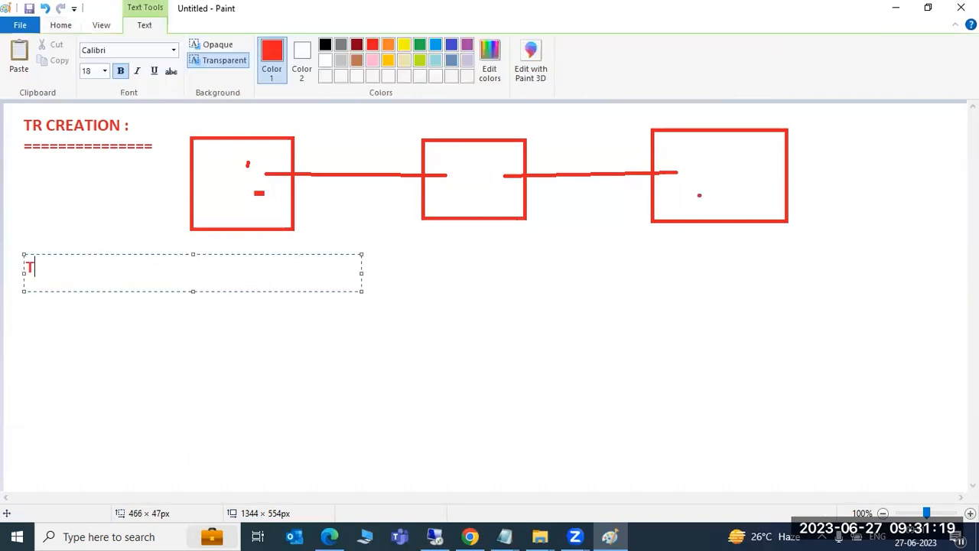
type("R -")
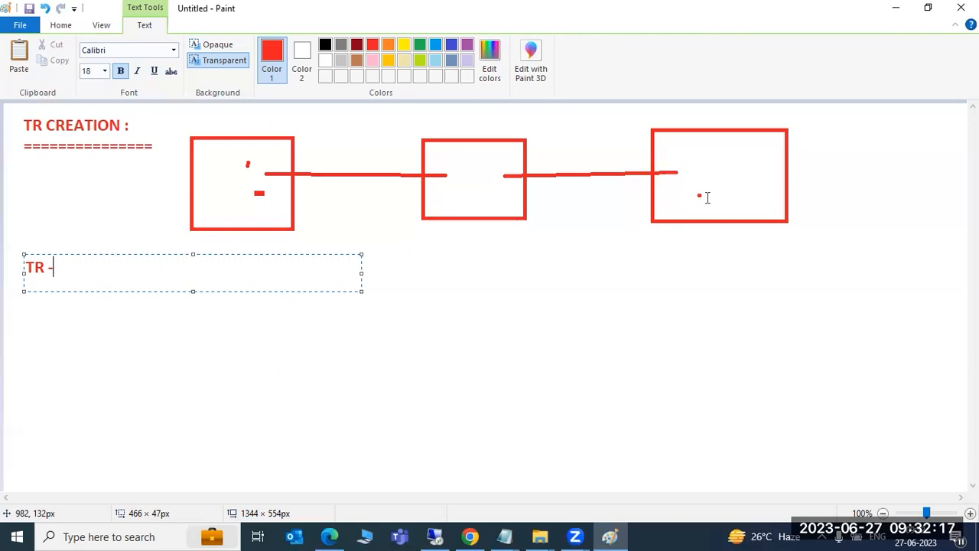
type("<SID>")
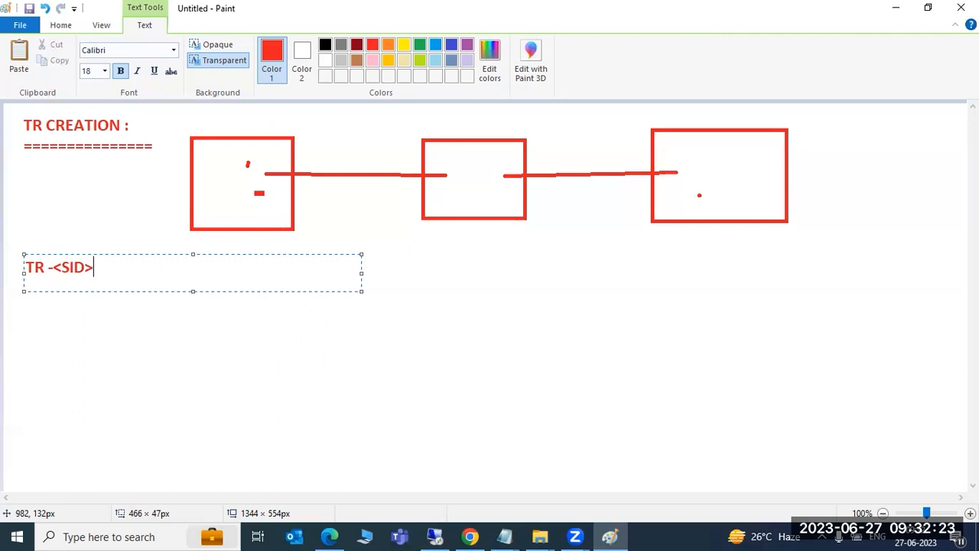
type("K9<NNNN")
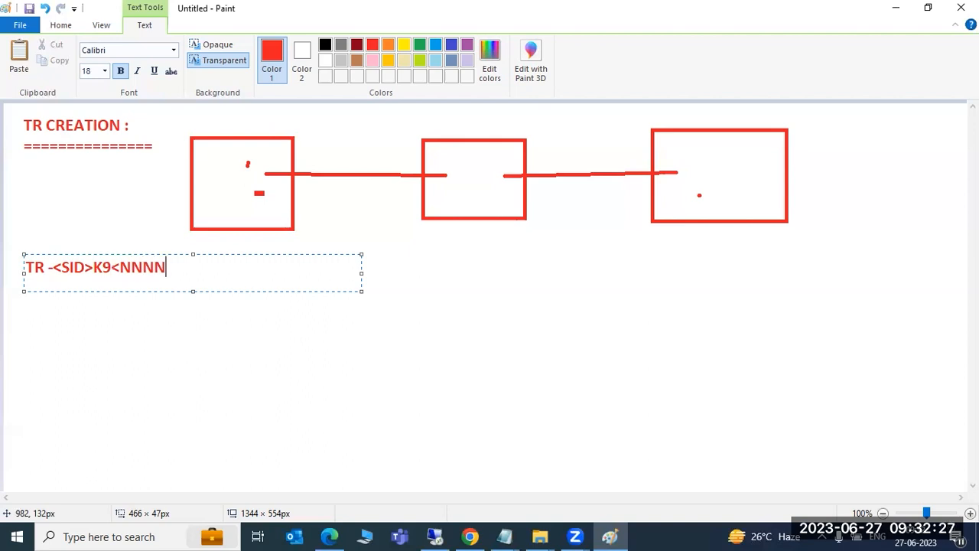
type("N>")
key("Return")
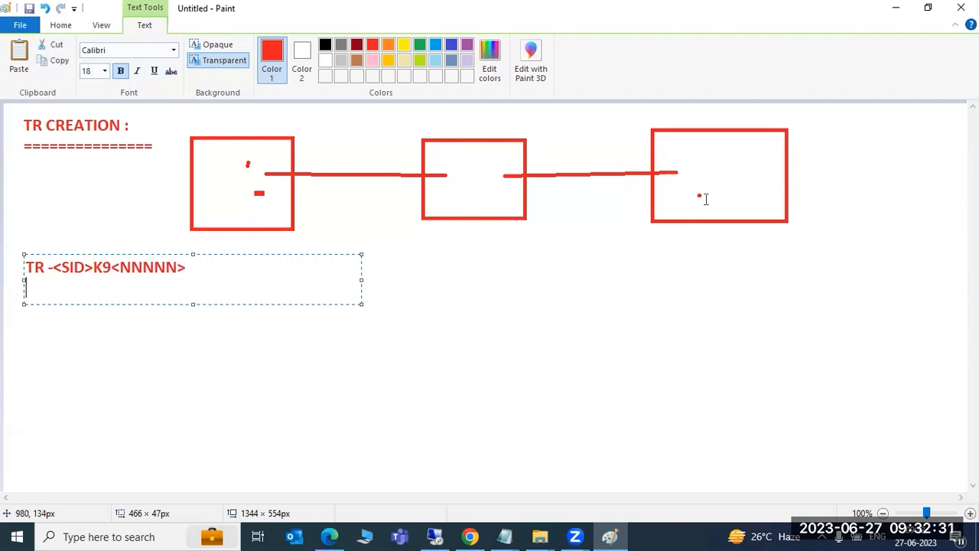
- List 'SID - source system -NWD', 'K9-', 'NNNNN-' and 'SE01/SE09/SE10' beneath it
key("Return")
type("SID - ")
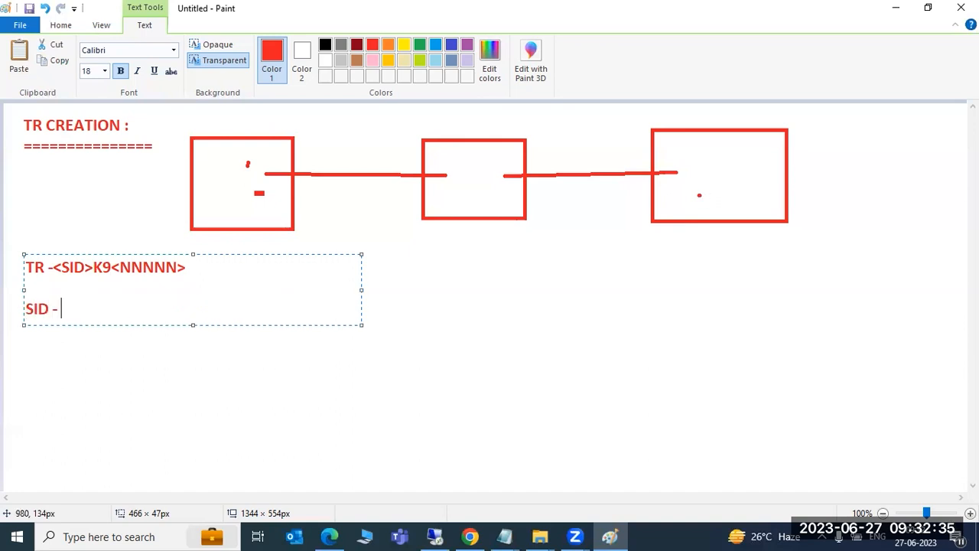
type("source system ")
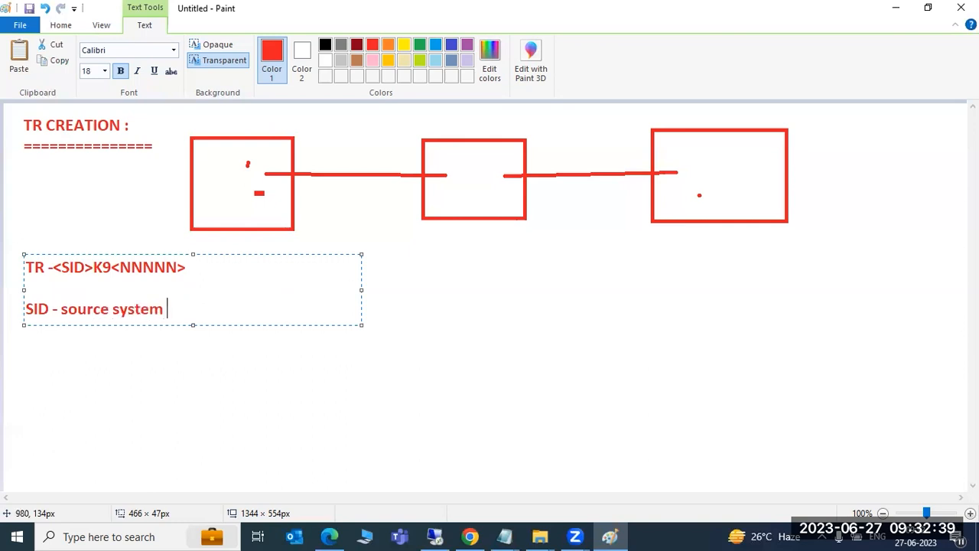
type("-NWD")
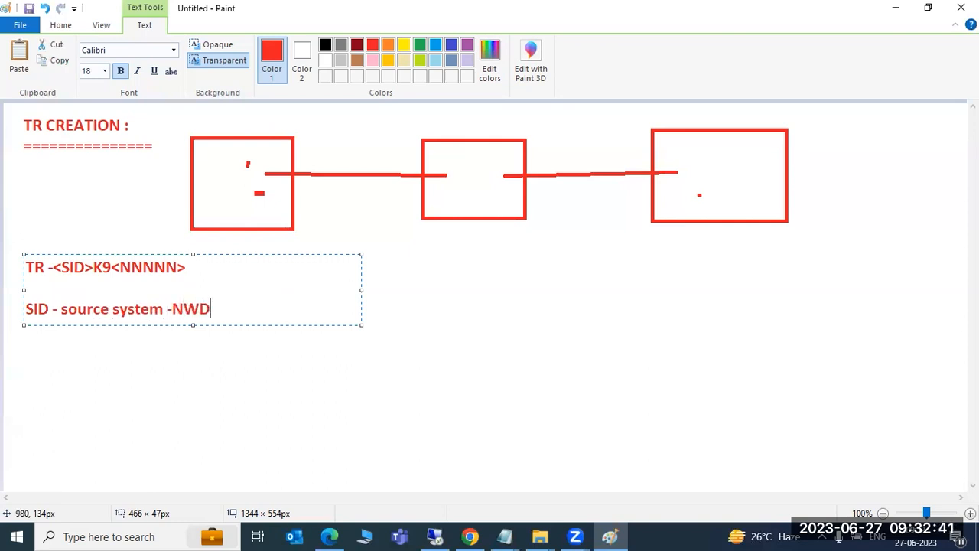
key("Return")
type("K9-")
key("Return")
type("NNNNN-")
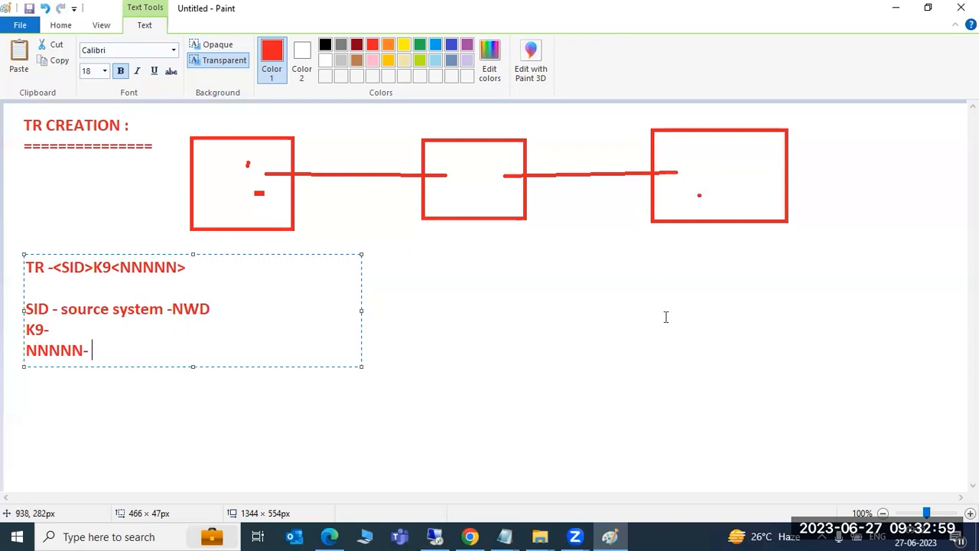
key("Return")
key("Return")
type("SE0")
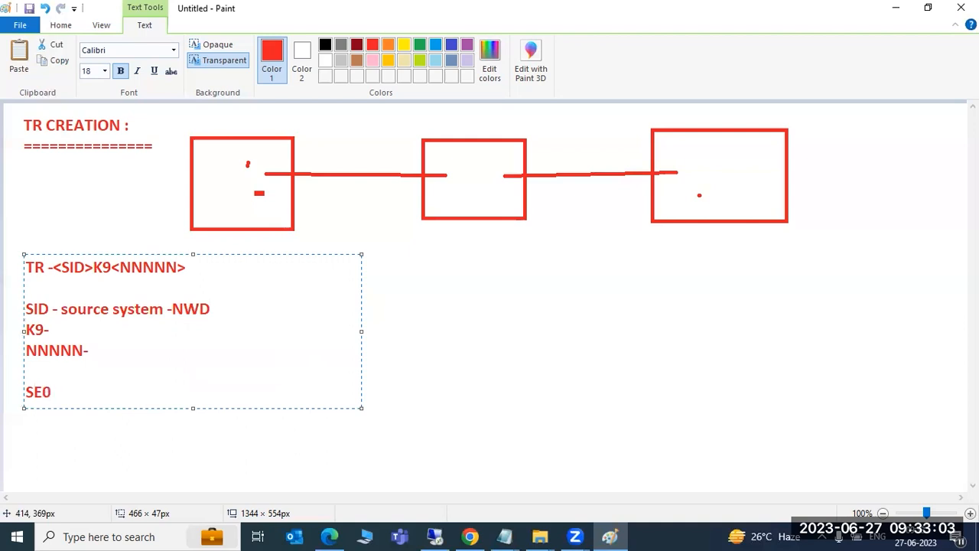
type("1/SE09/SE10")
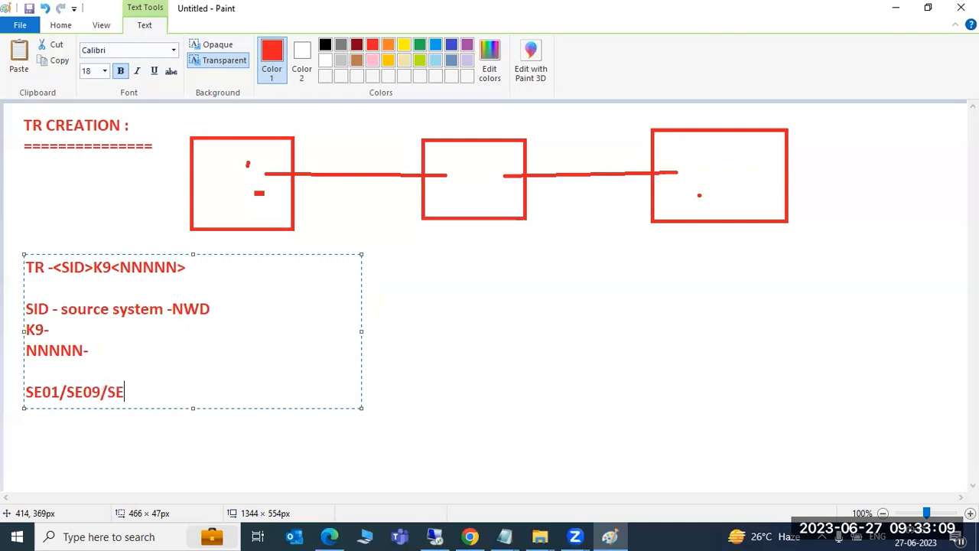
- In the remote SAP session, log off the current SAP Easy Access session
left_click(434, 535)
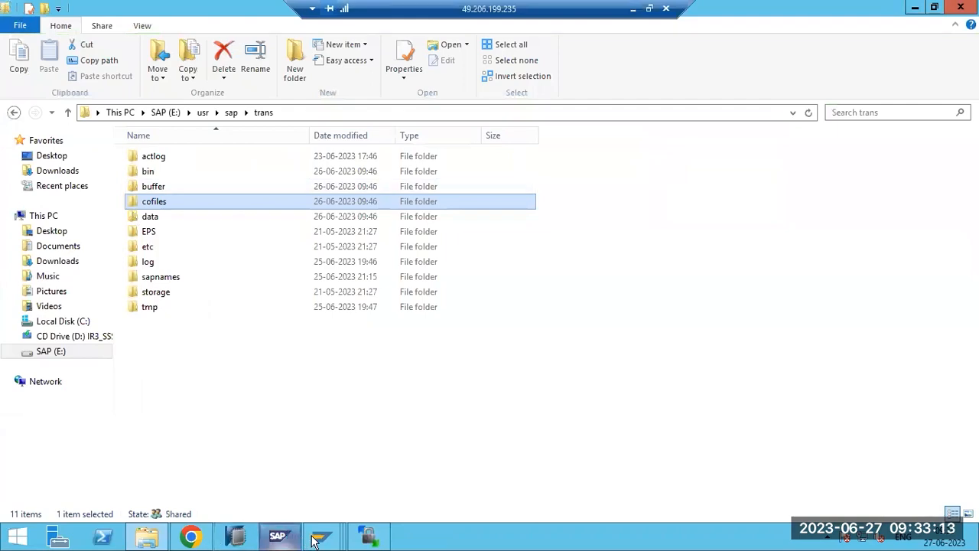
mouse_move(322, 520)
left_click(418, 473)
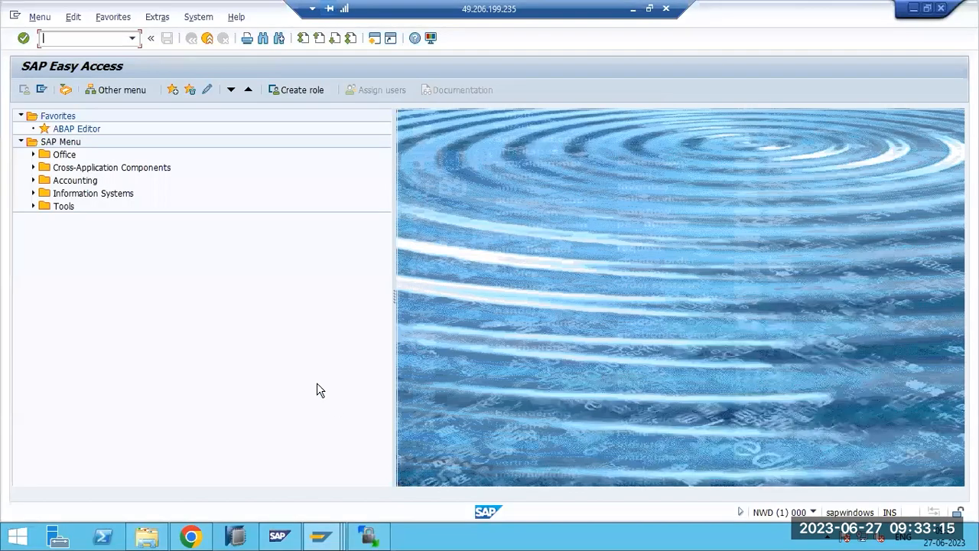
left_click(941, 7)
left_click(157, 268)
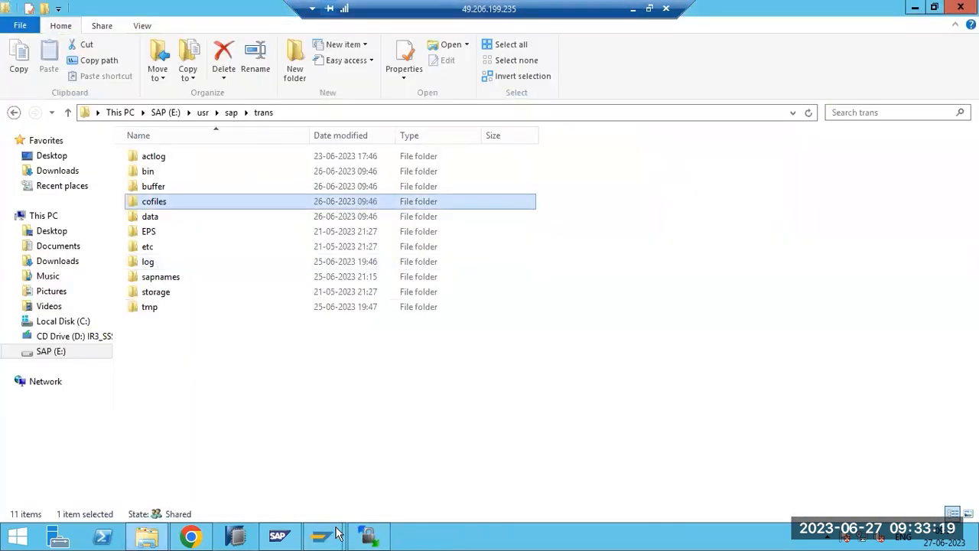
- Log on to NWD client 100 with the user name and password
mouse_move(321, 535)
left_click(260, 489)
double_click(304, 157)
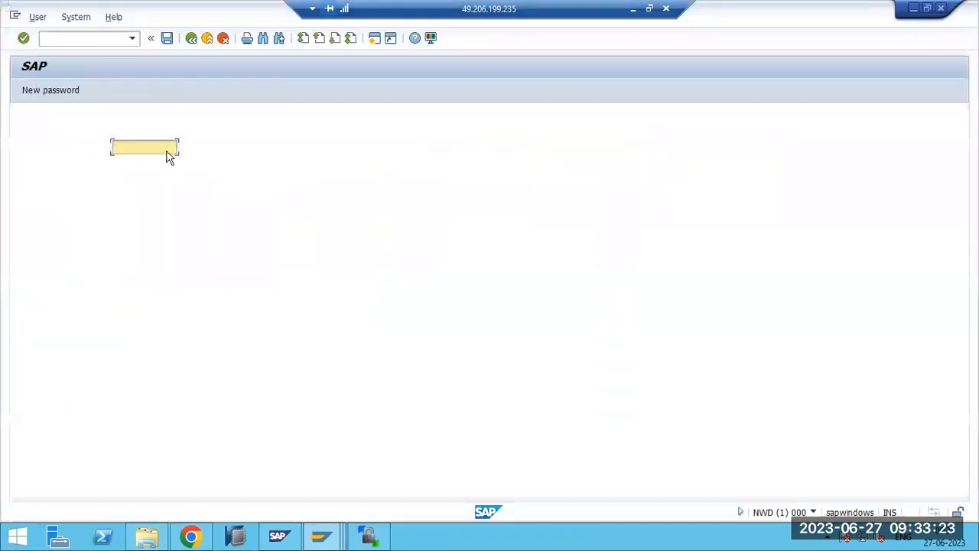
type("basis")
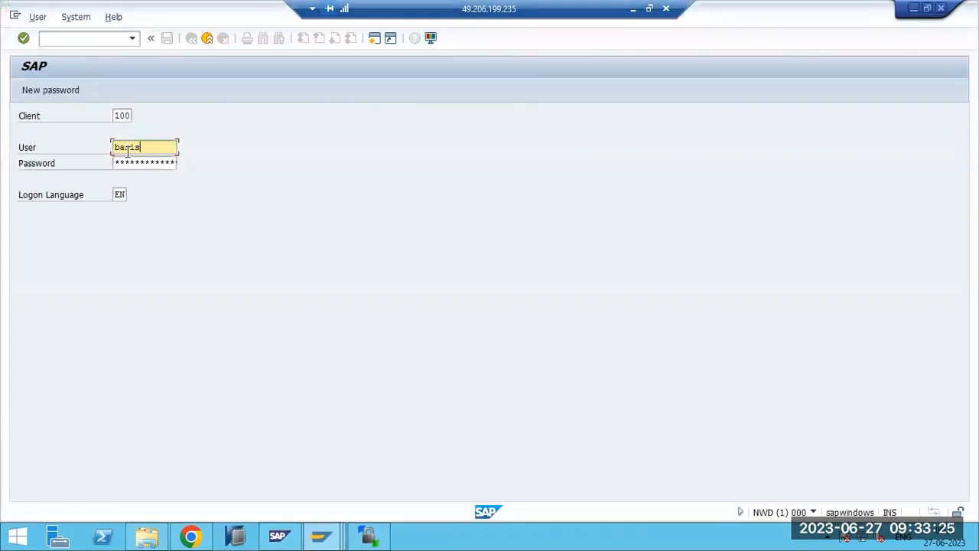
key("Tab")
type("*******")
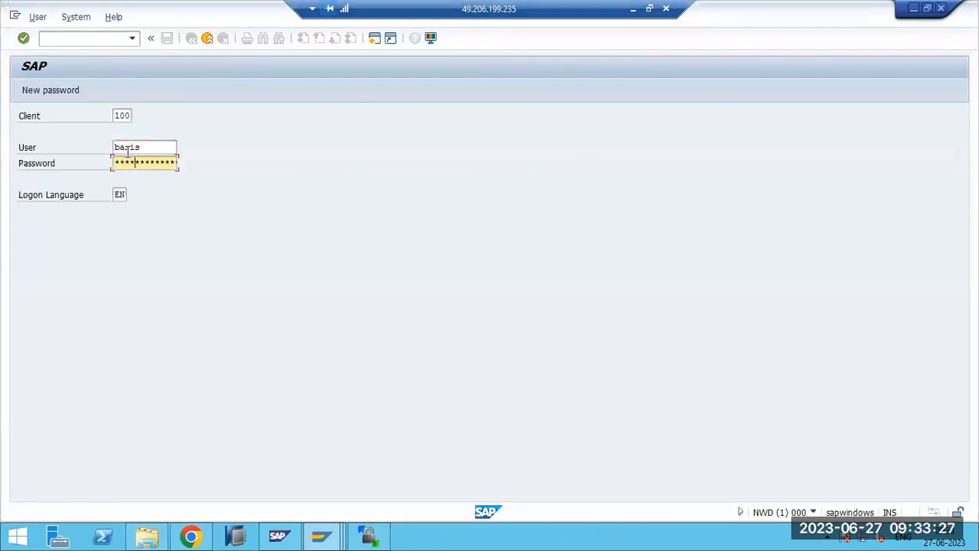
key("Return")
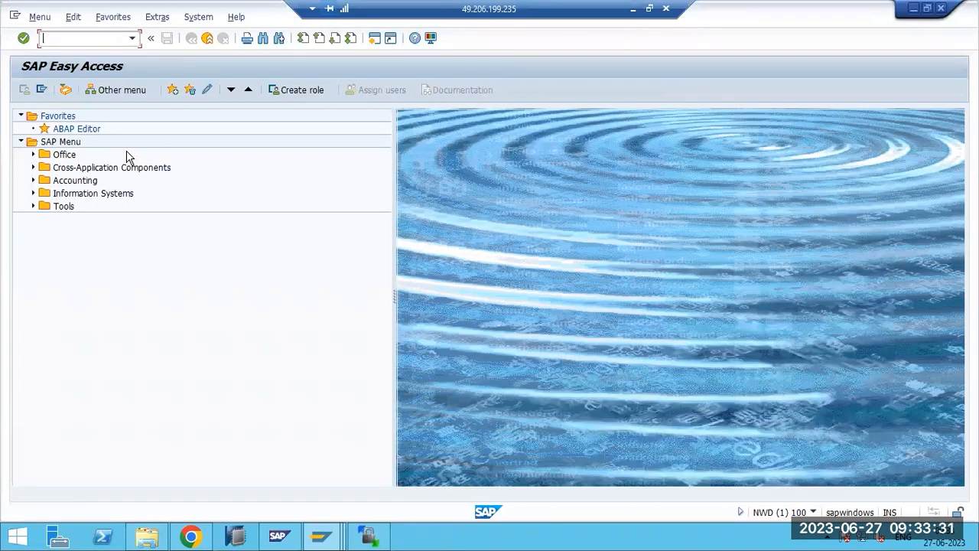
- Run SE03, view the request types for a new transport request, then return to Paint
type("se03")
key("Return")
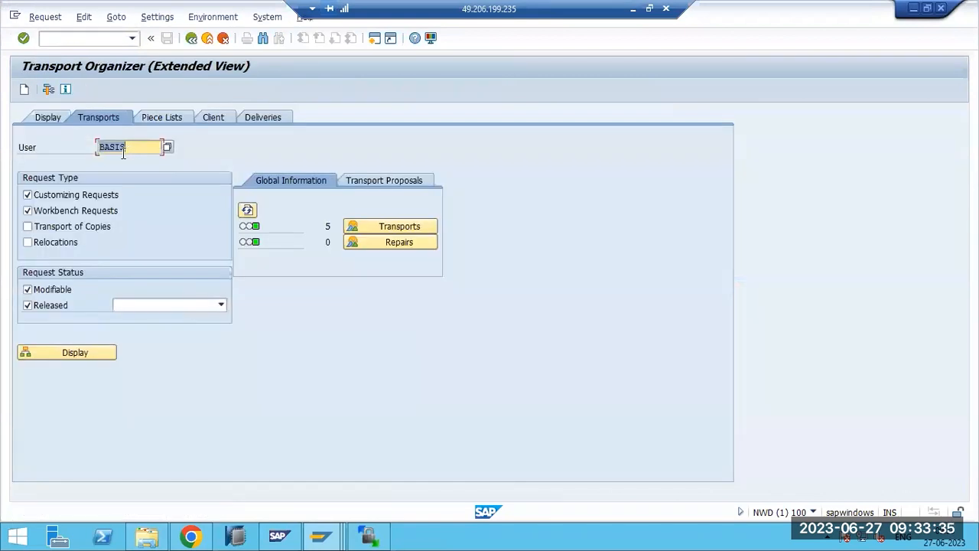
left_click(24, 91)
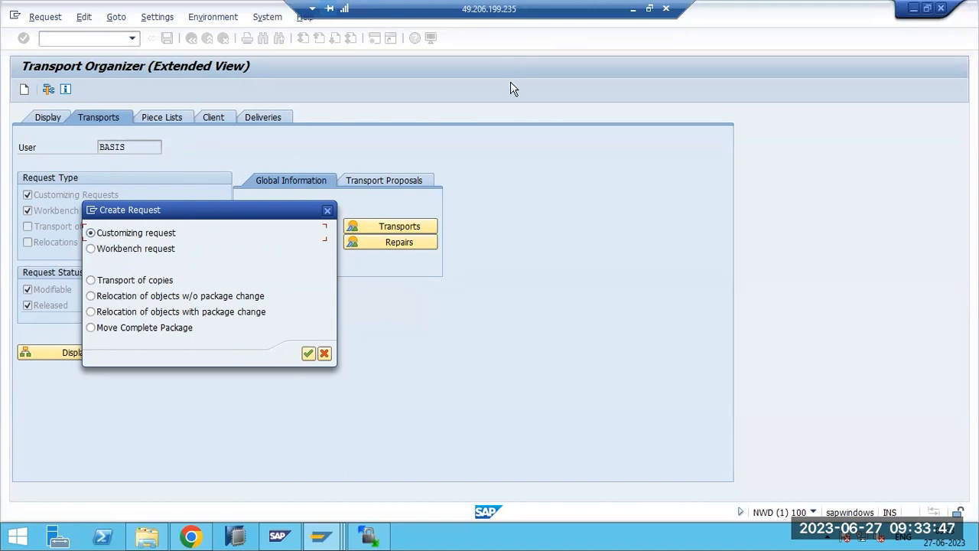
left_click(632, 9)
left_click(393, 302)
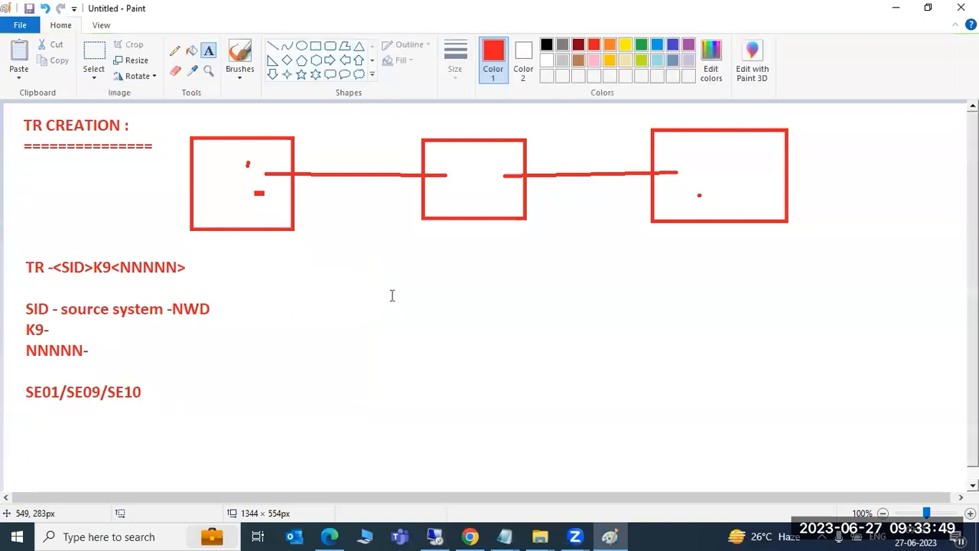
- Add a text box beside the notes reading 'TYPES OF REQUESTS :' underlined with '=' signs
left_click_drag(301, 249, 627, 468)
type("TP")
key("BackSpace")
type("YPES OF")
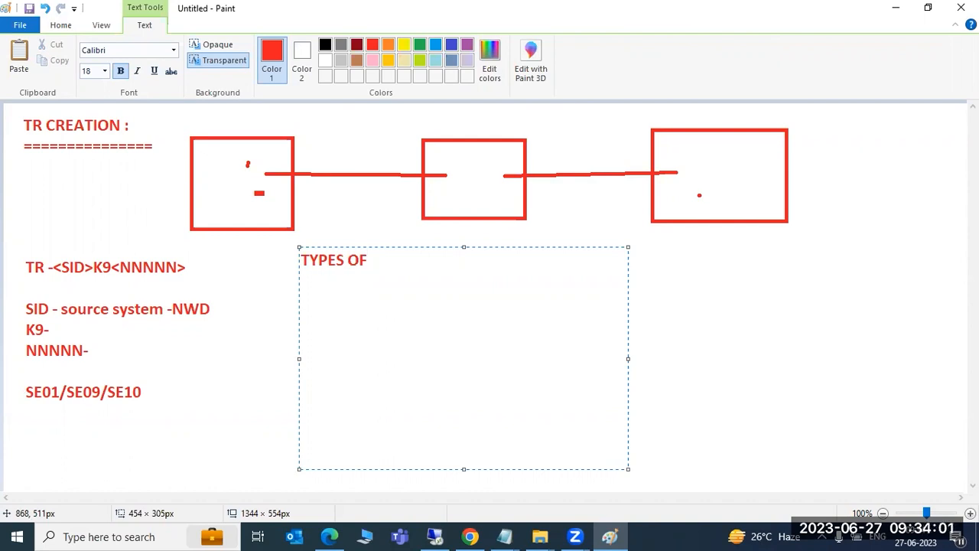
type("REQUESTS :")
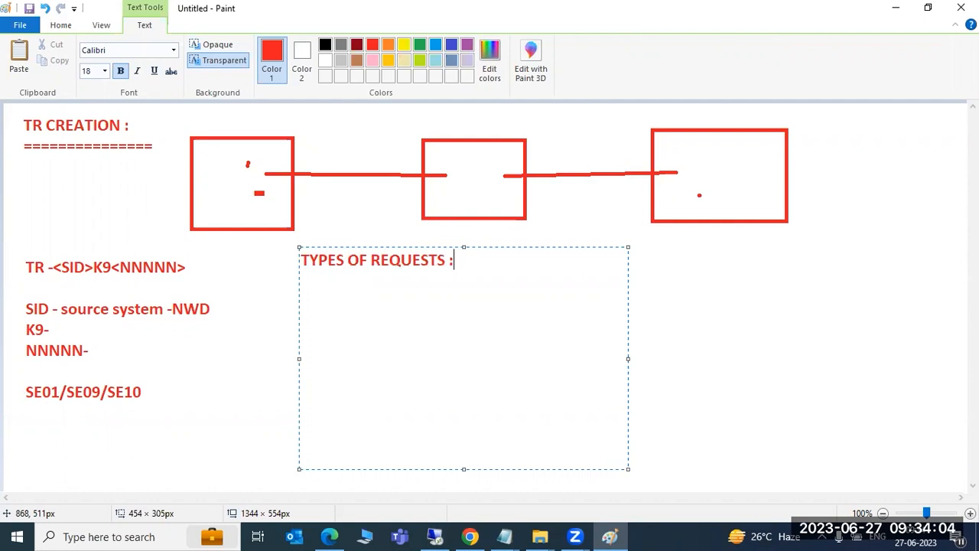
key("Return")
type("=====================")
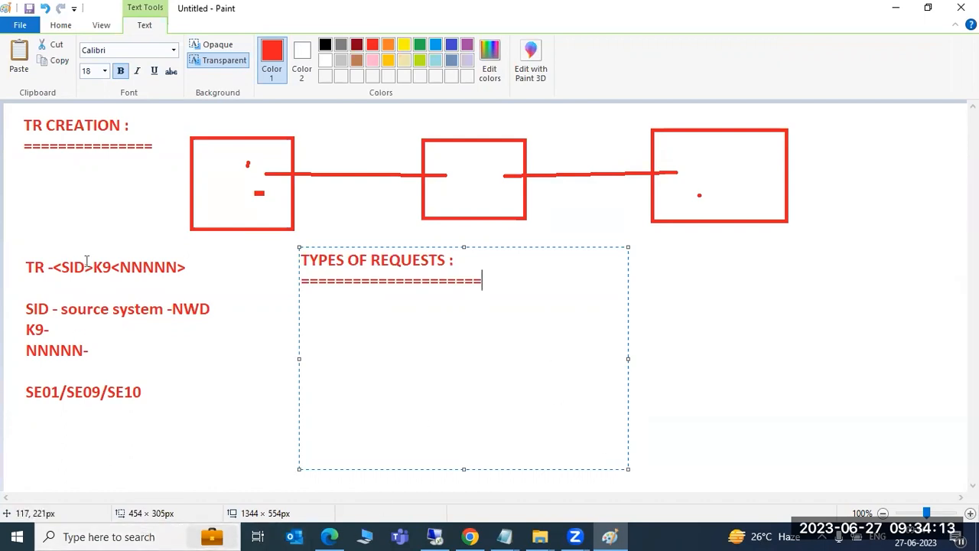
- Draw an empty text box beneath the heading for the request-type list
left_click_drag(19, 376, 146, 408)
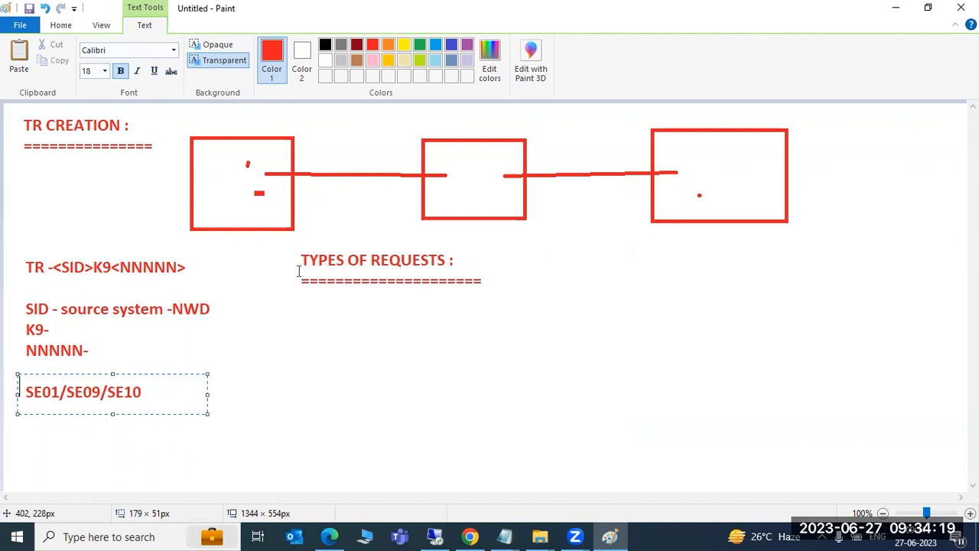
left_click(276, 303)
left_click_drag(294, 326, 575, 480)
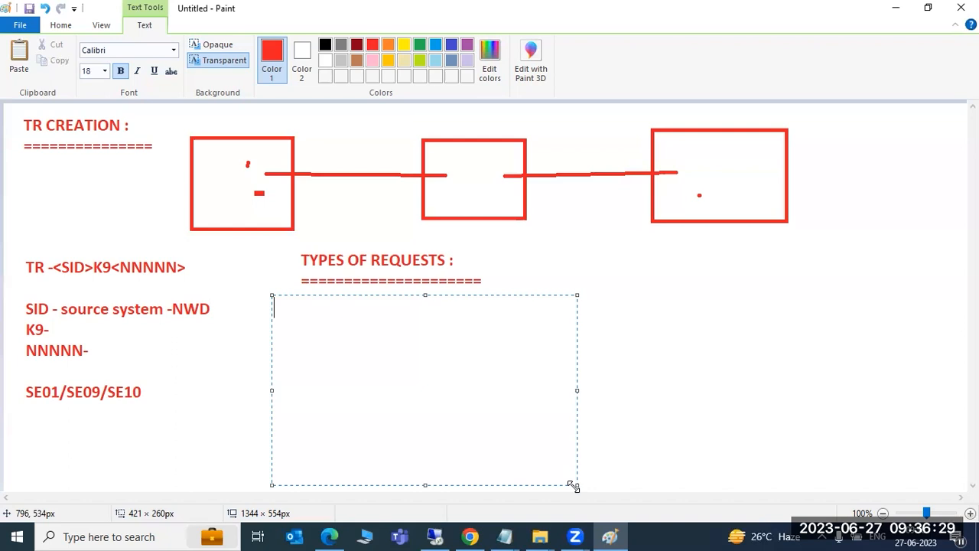
- Type '1)CUSTO' as the start of the first numbered request type
type("1)CUSTO")
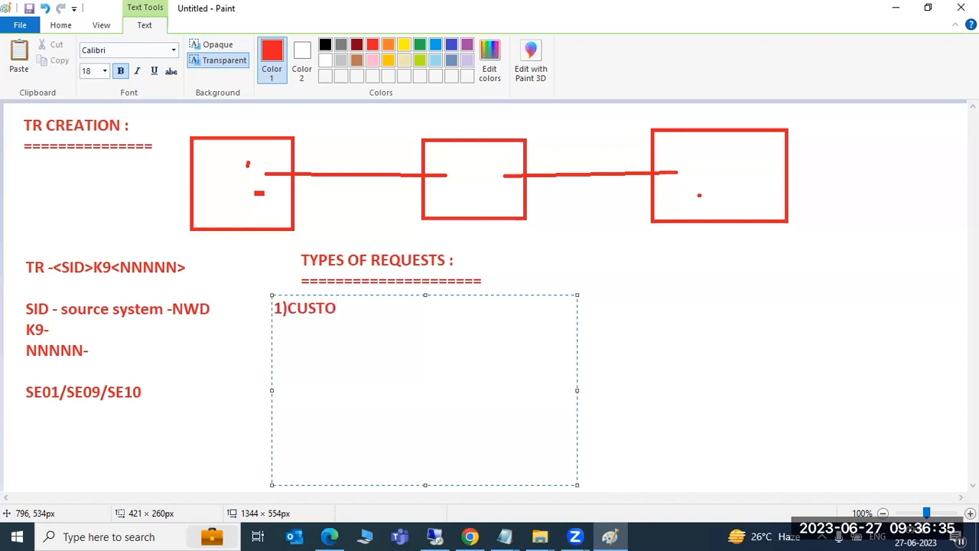
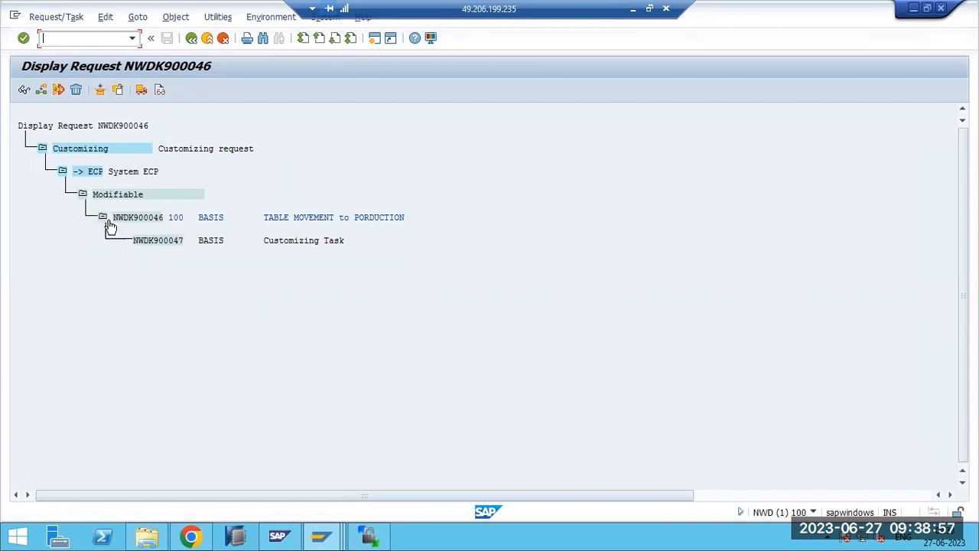
- Open task NWDK900047 under request NWDK900046 to view its objects
left_click(155, 221)
left_click(170, 244)
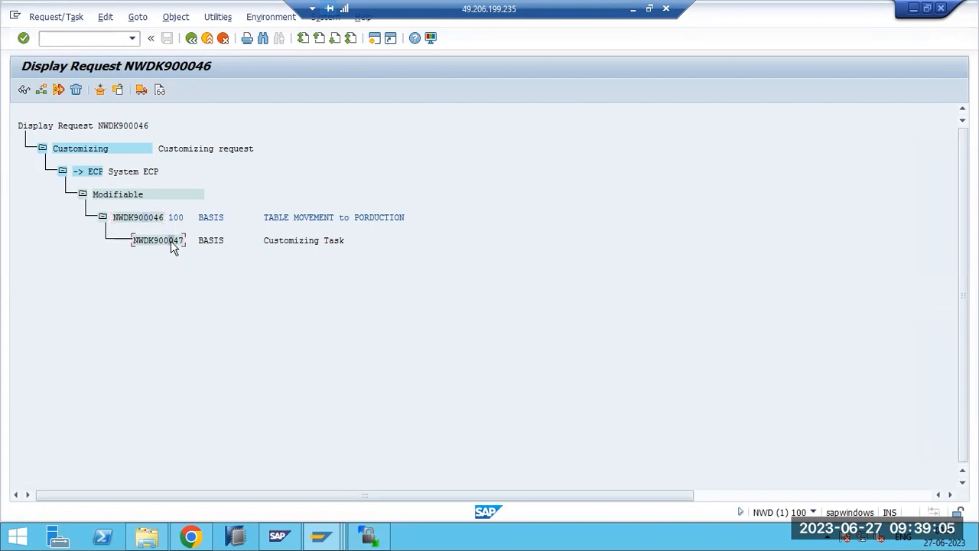
left_click(145, 220)
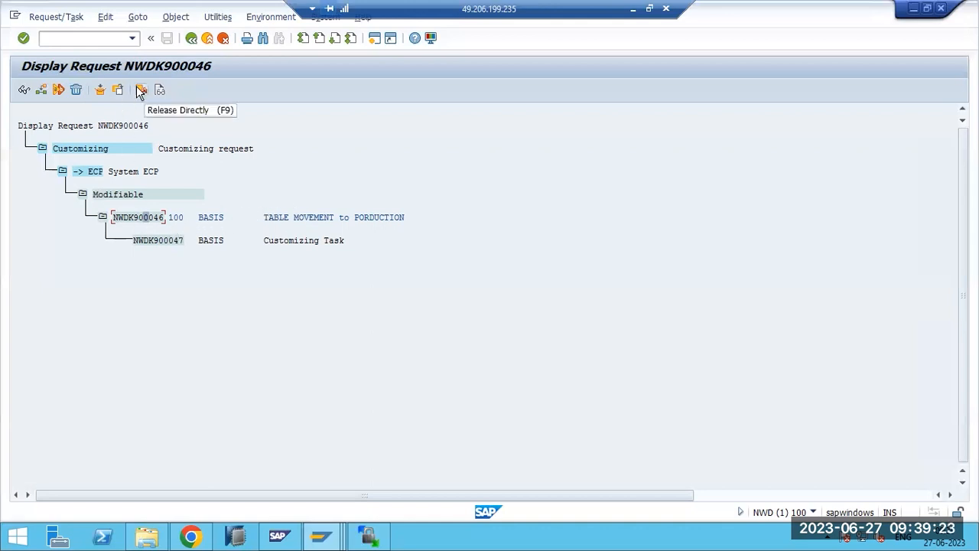
left_click(158, 241)
double_click(159, 242)
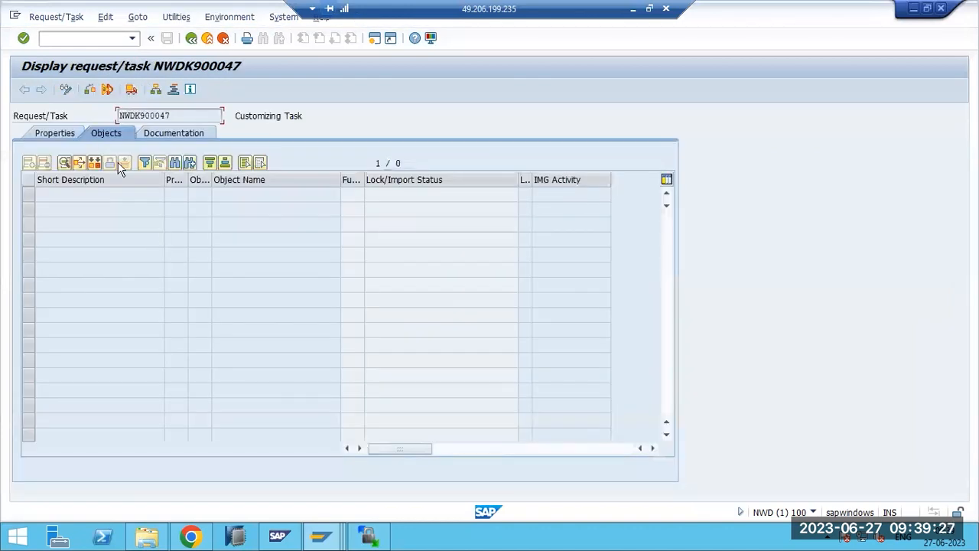
- Try adding an R3TR TABU table-contents entry to task NWDK900047's object list
left_click(68, 90)
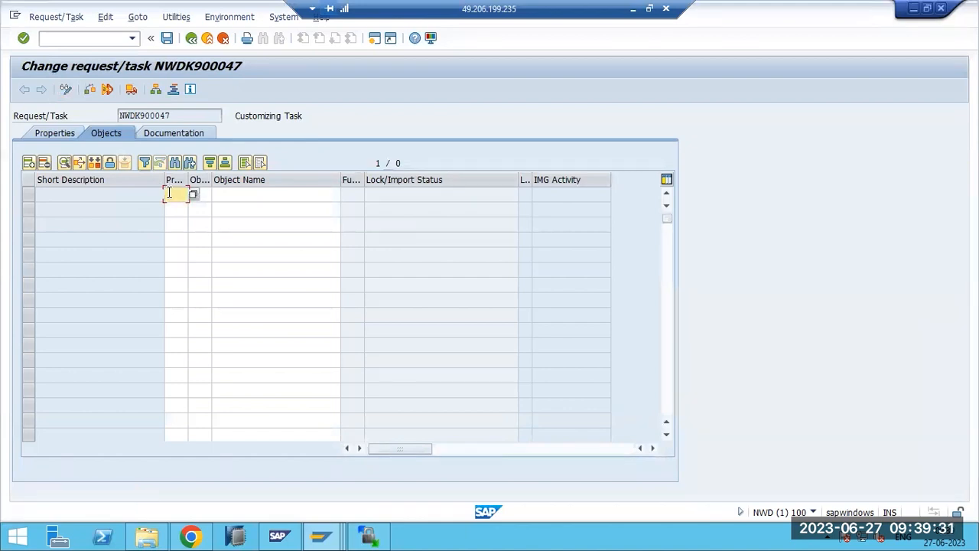
type("R3TR")
left_click(204, 193)
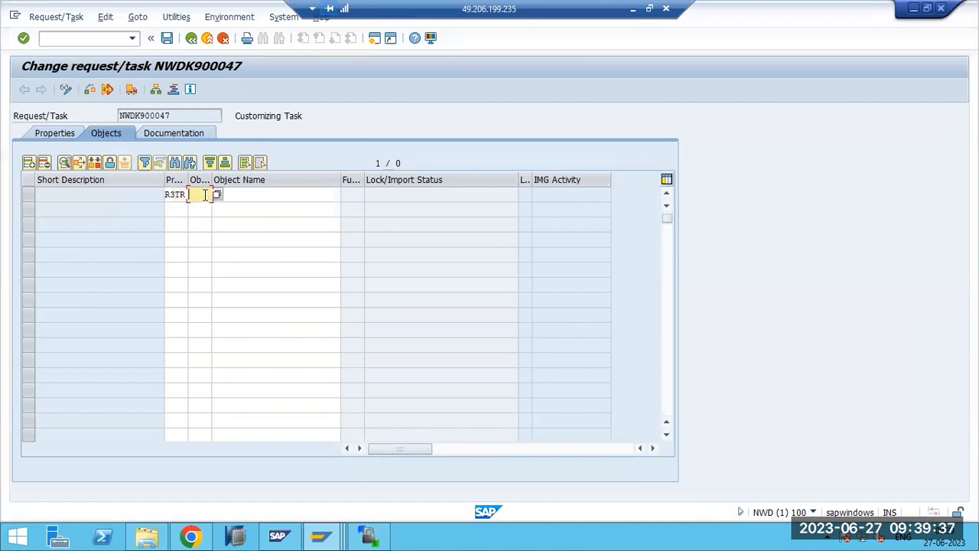
type("TABU")
left_click(227, 195)
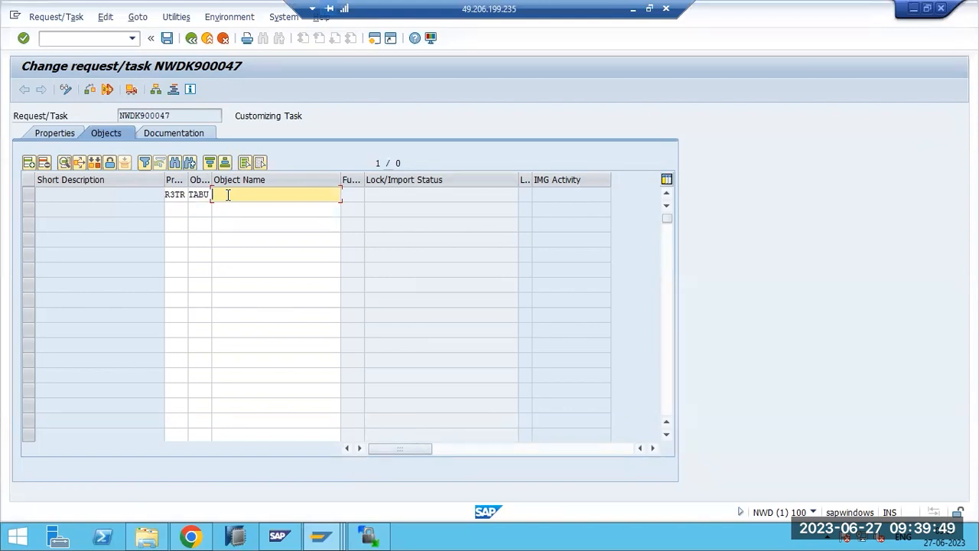
type("BDLS")
key("Return")
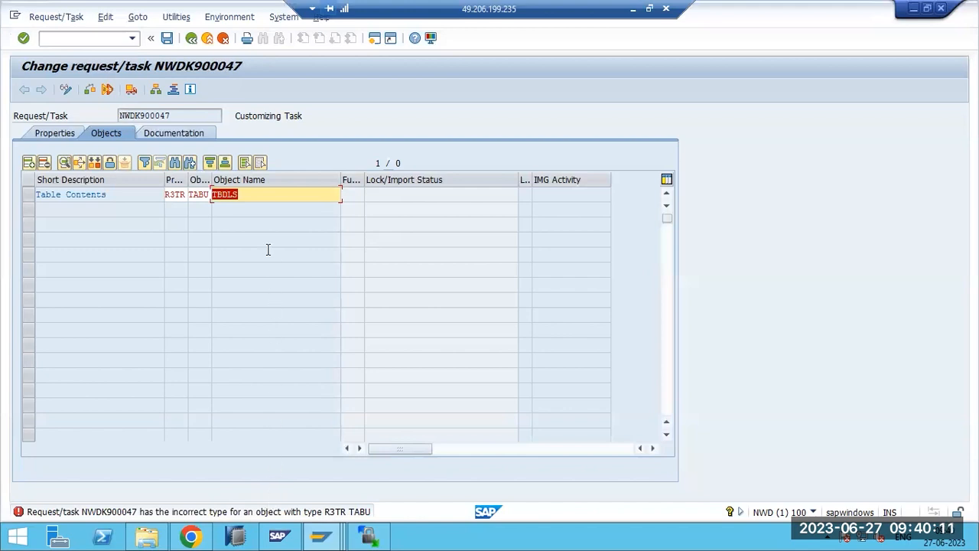
- Acknowledge the incorrect-type error for the Customizing Task and leave the task unsaved
left_click_drag(238, 116, 299, 121)
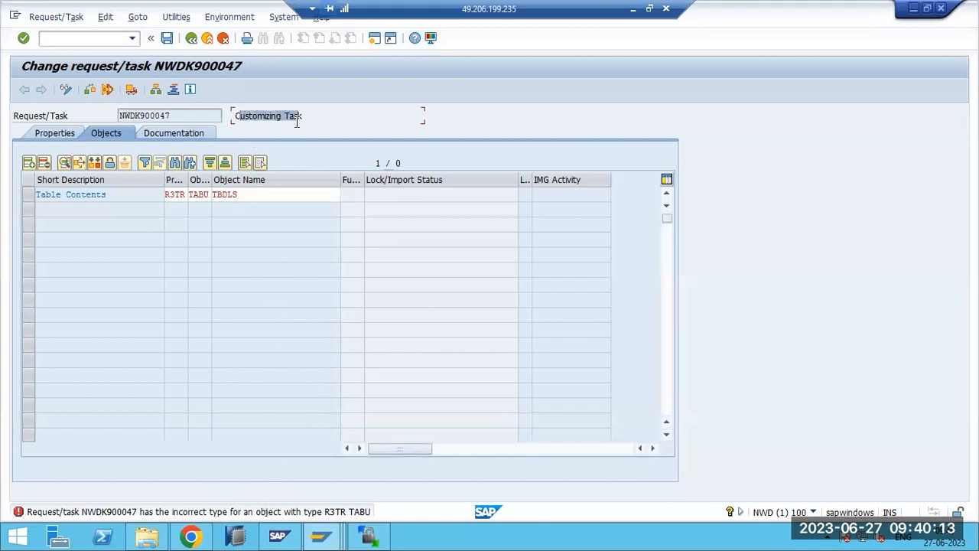
left_click(256, 114)
left_click_drag(236, 118, 306, 117)
key("Return")
key("shift+F3")
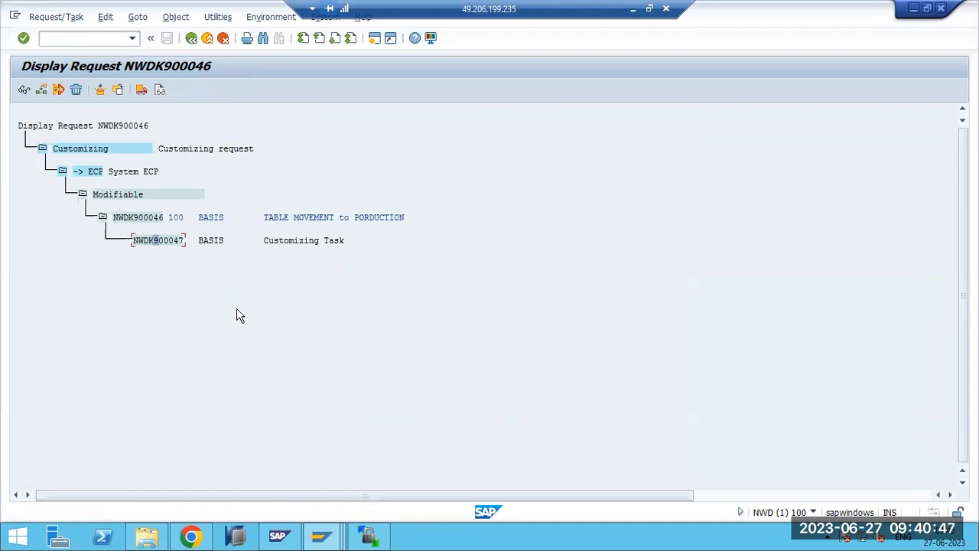
- Back in the Transport Organizer, include transport of copies and relocations among request types
key("F3")
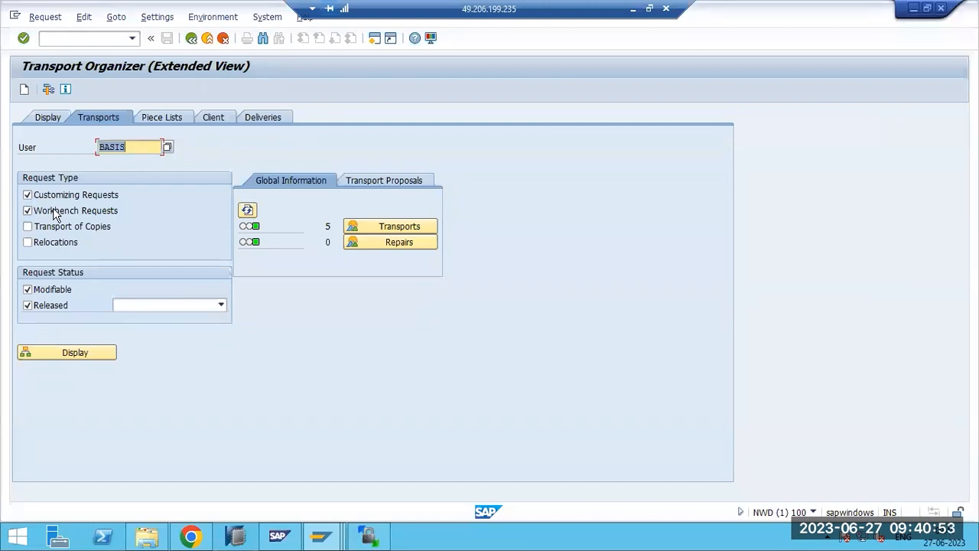
left_click(61, 231)
left_click(60, 243)
- Create and save a workbench request with short description 'TABLES MOVEMENT'
left_click(23, 89)
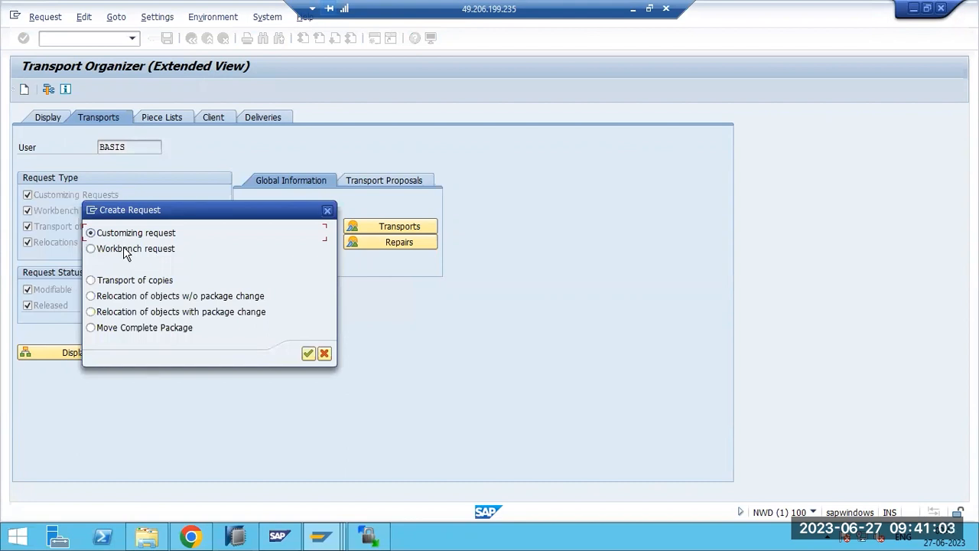
left_click(126, 253)
left_click(173, 250)
left_click(309, 353)
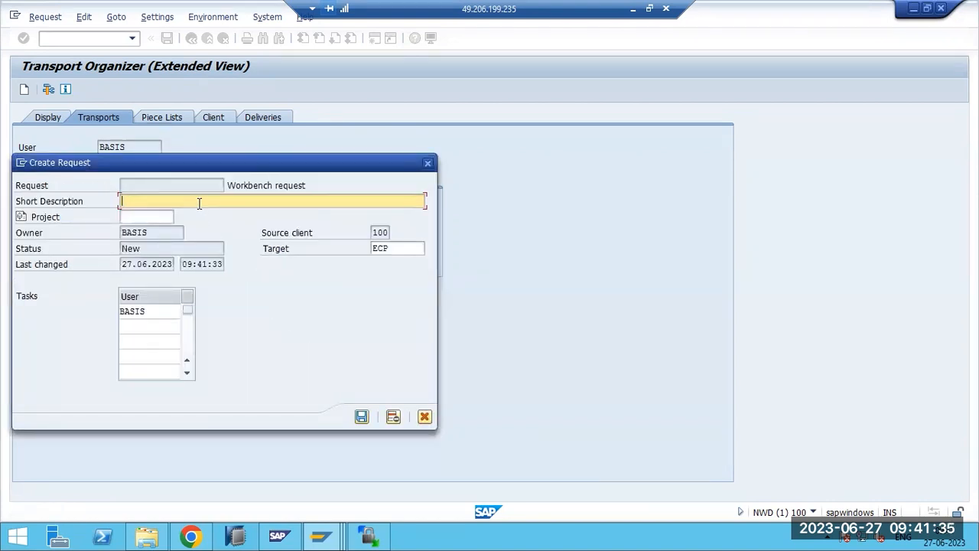
type("TABLES MOVEMENT")
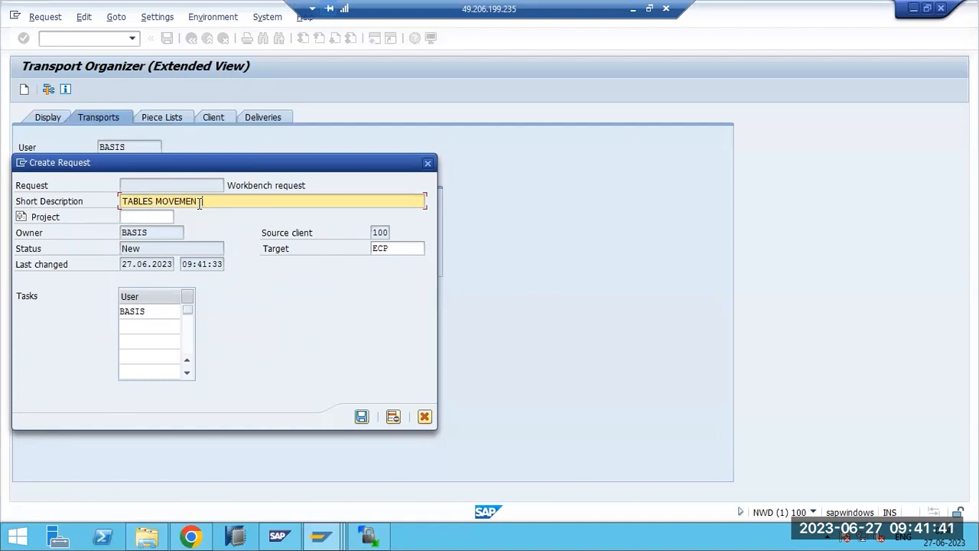
left_click(361, 417)
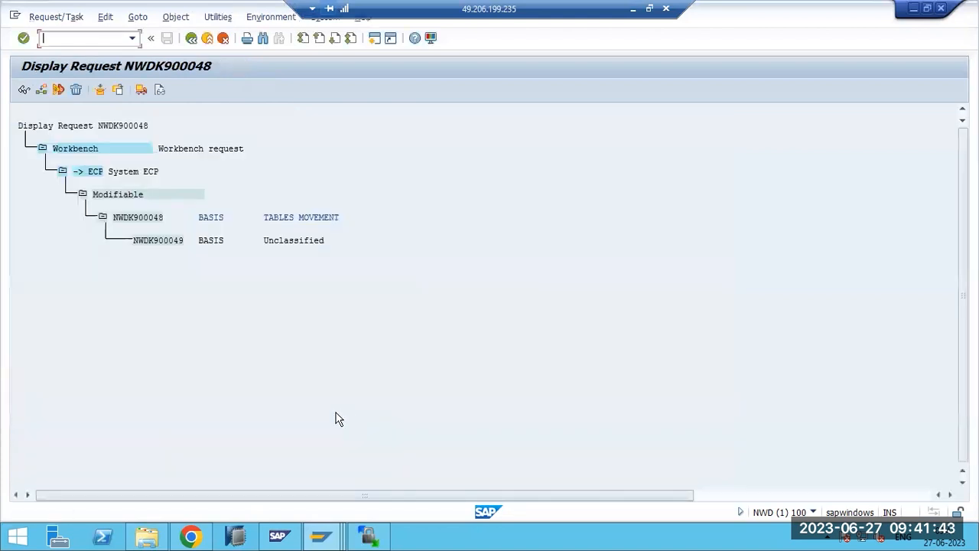
- Open task NWDK900049 and try to make it editable, then go back to the tree
double_click(153, 241)
left_click(65, 89)
left_click(191, 37)
- Open request NWDK900048 in change mode and enter R3TR TABU in the first object row
double_click(134, 218)
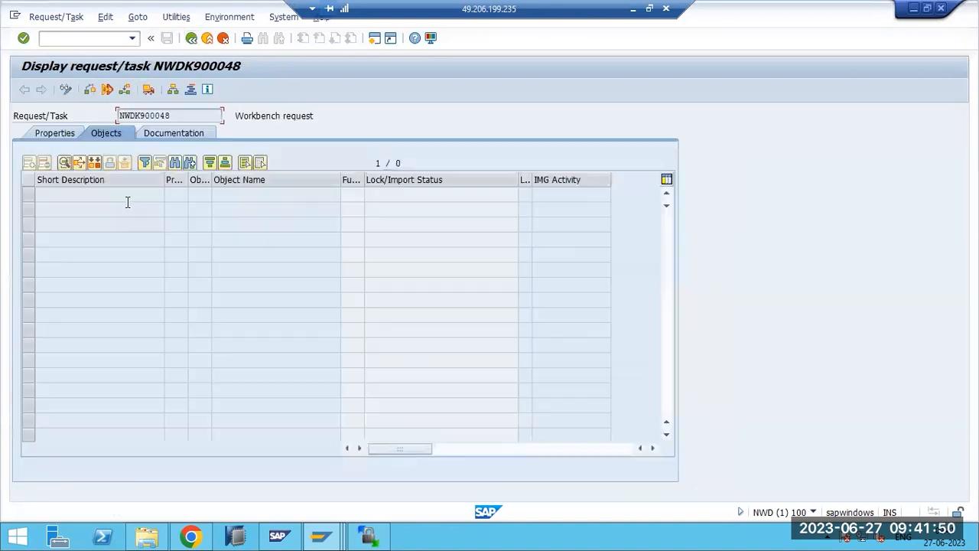
left_click(66, 90)
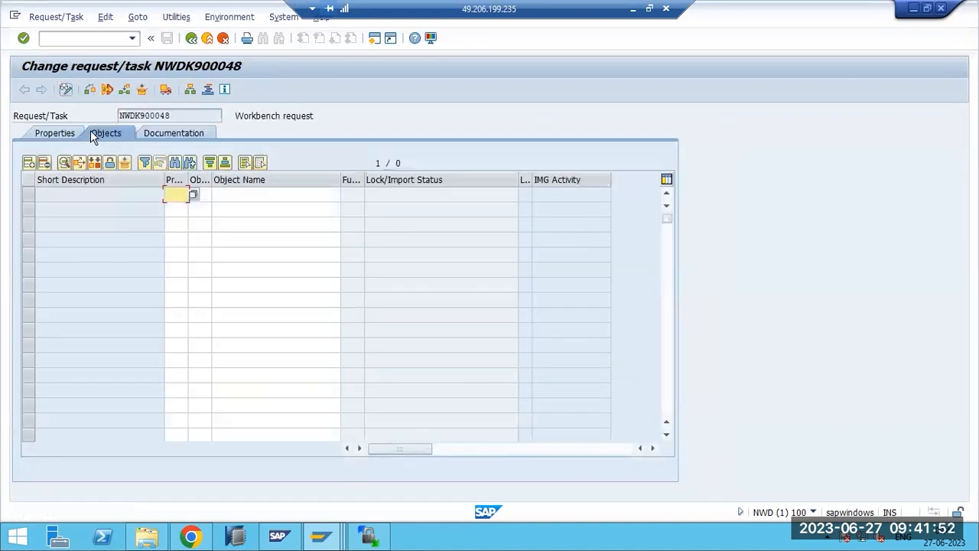
type("R3")
left_click(181, 208)
left_click(196, 195)
type("T")
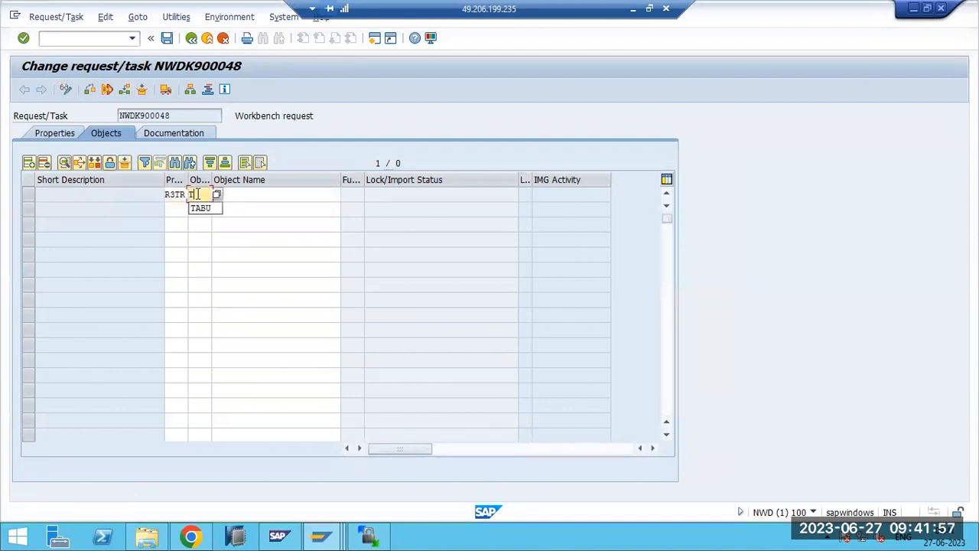
type("ABU")
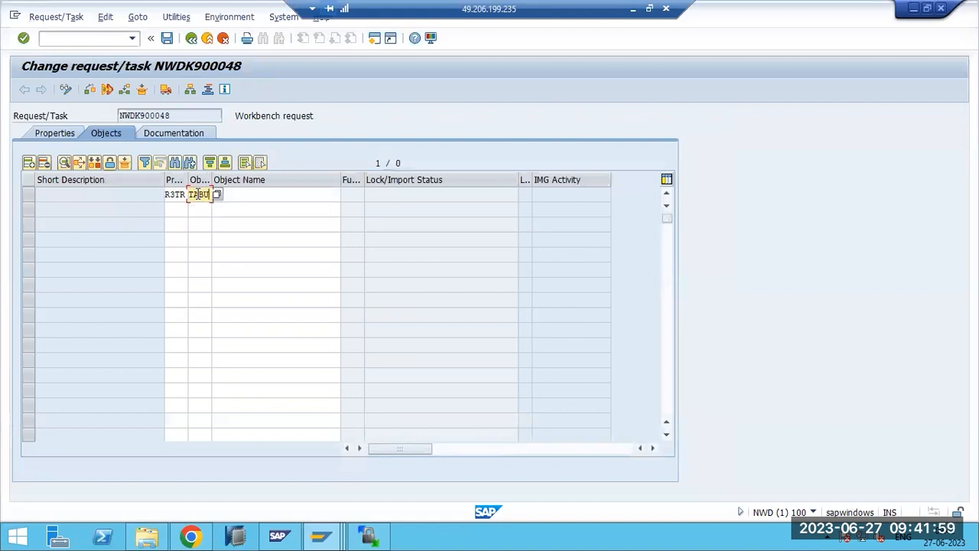
key("Return")
- Bring up the F4 list of possible object types for the row
left_click(207, 196)
left_click(208, 197)
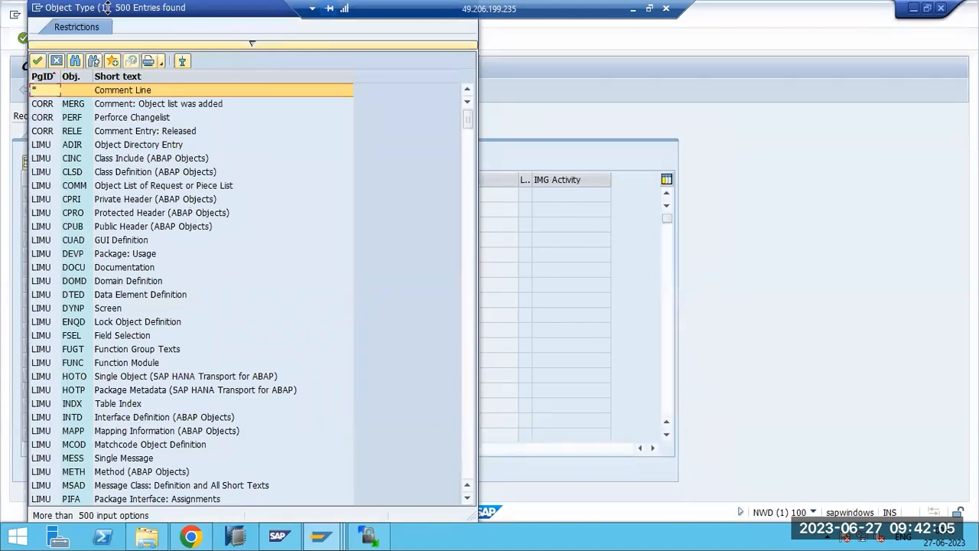
left_click_drag(152, 17, 179, 38)
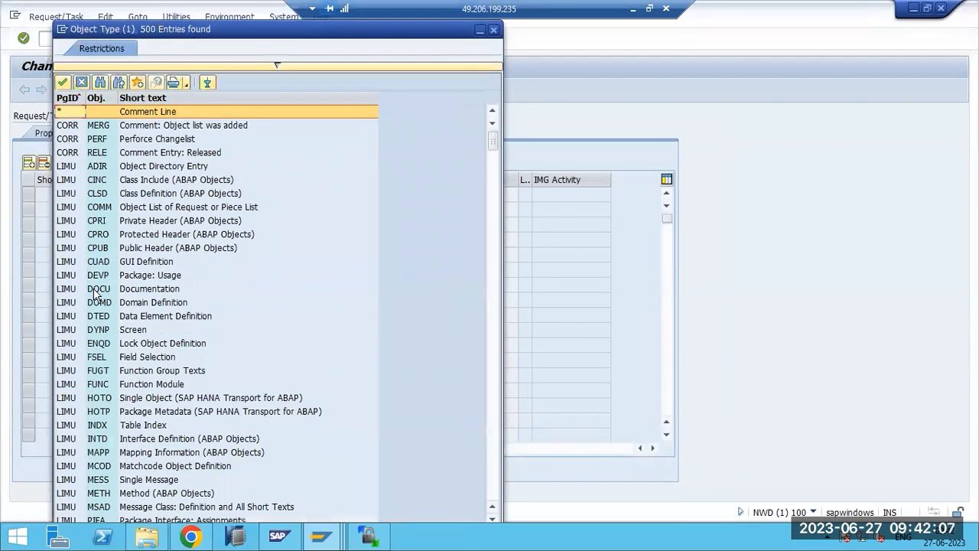
scroll(100, 290, "down", 20)
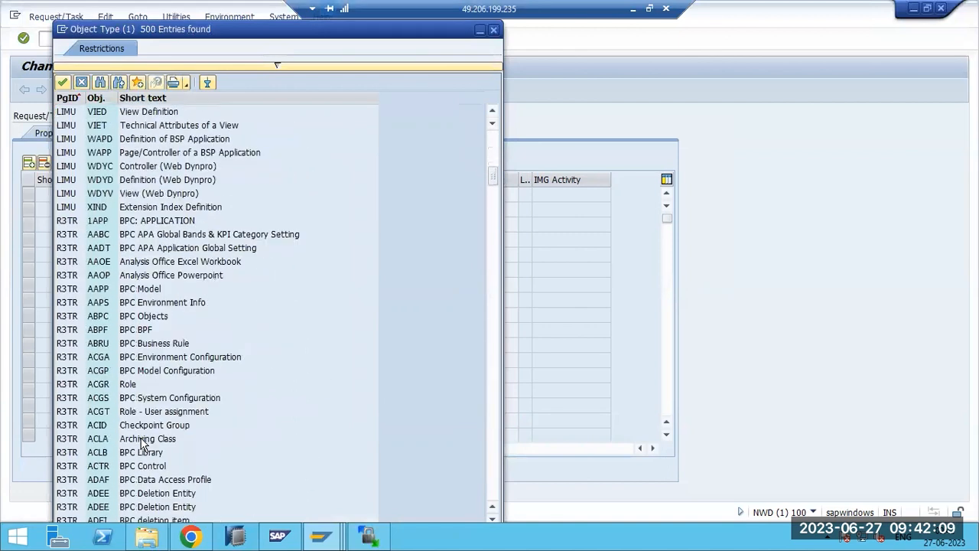
scroll(138, 440, "up", 20)
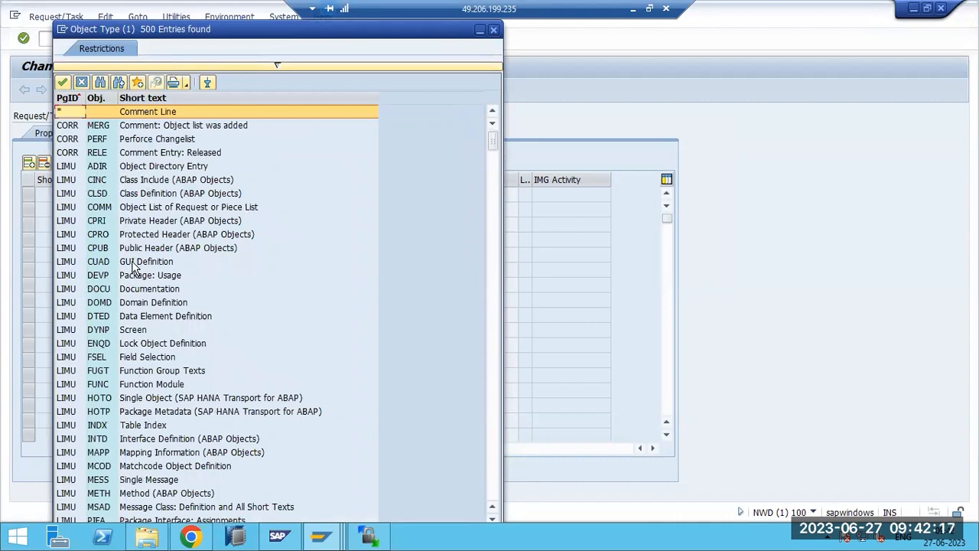
- Browse the object types, marking Documentation, Screen, Lock Object, Function Module, Table Index and Technical Attributes
left_click(157, 291)
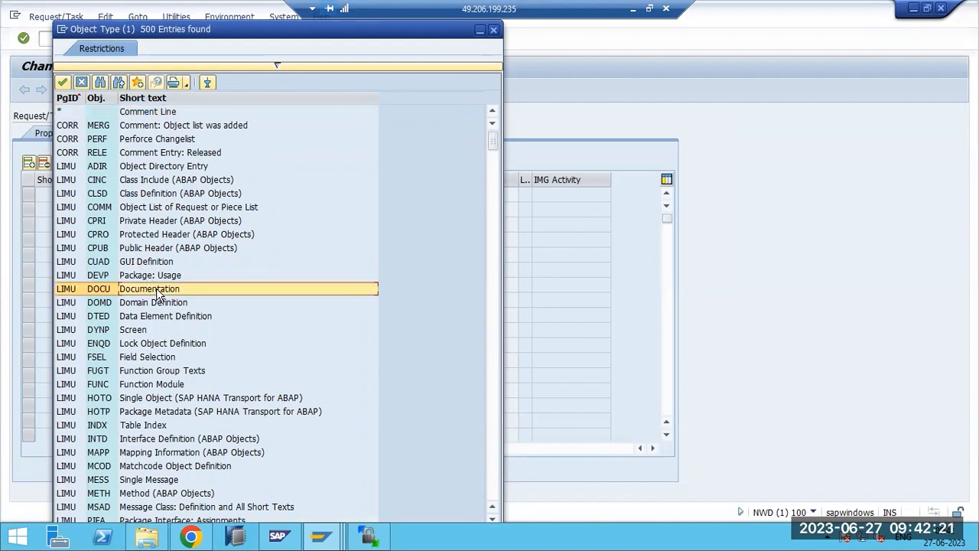
left_click(143, 332)
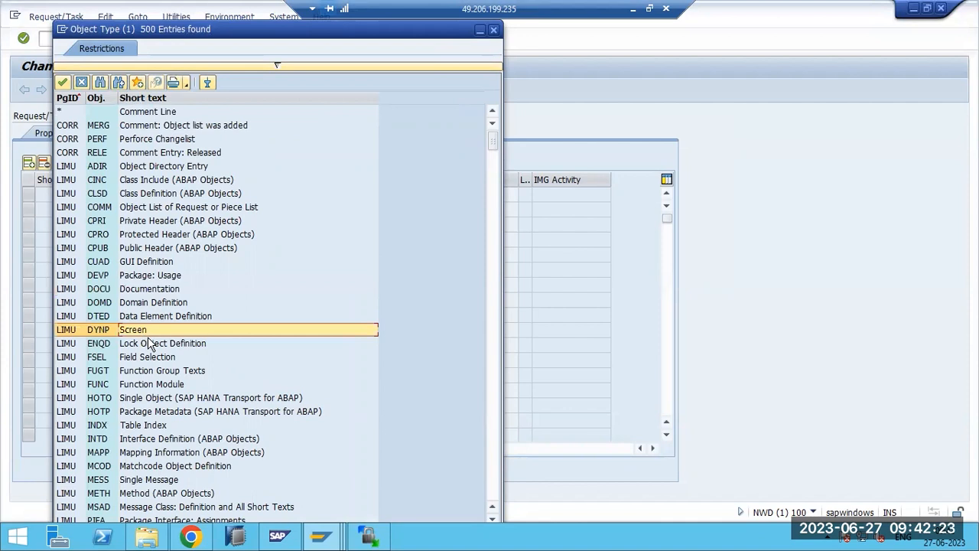
left_click(159, 344)
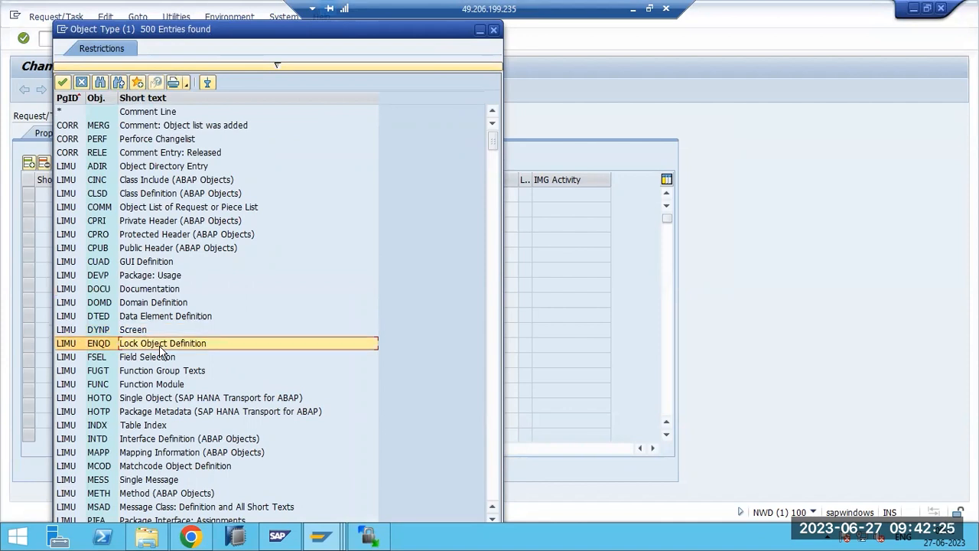
left_click(163, 372)
left_click(165, 386)
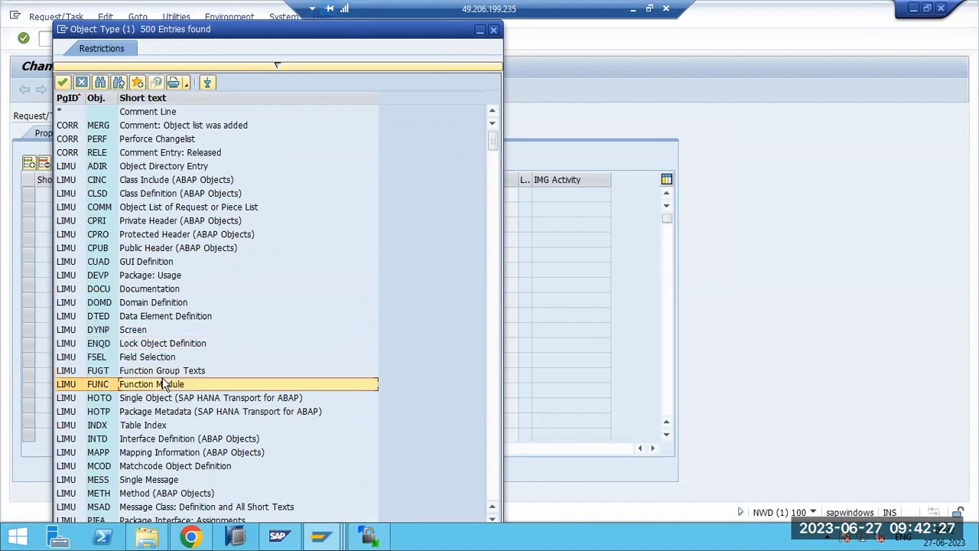
scroll(163, 385, "down", 3)
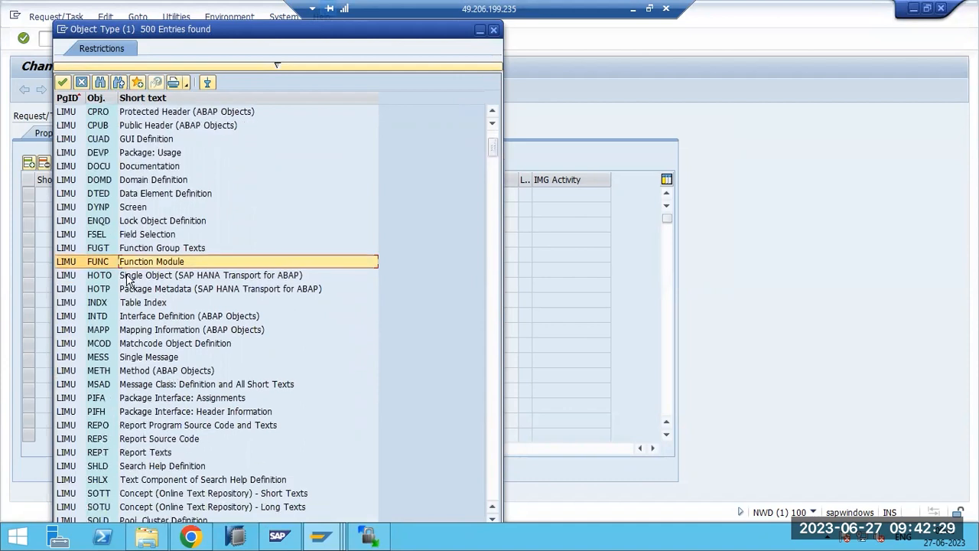
left_click(130, 304)
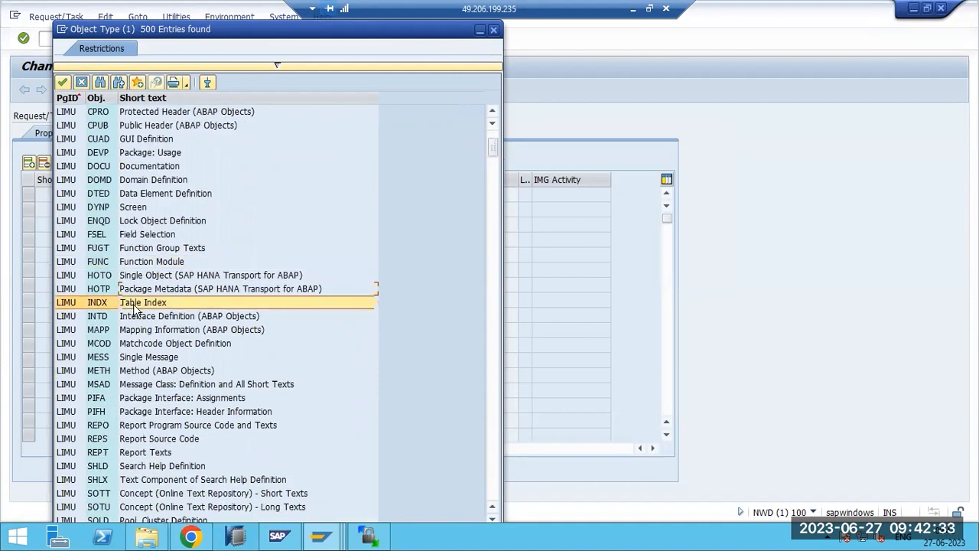
scroll(134, 308, "down", 5)
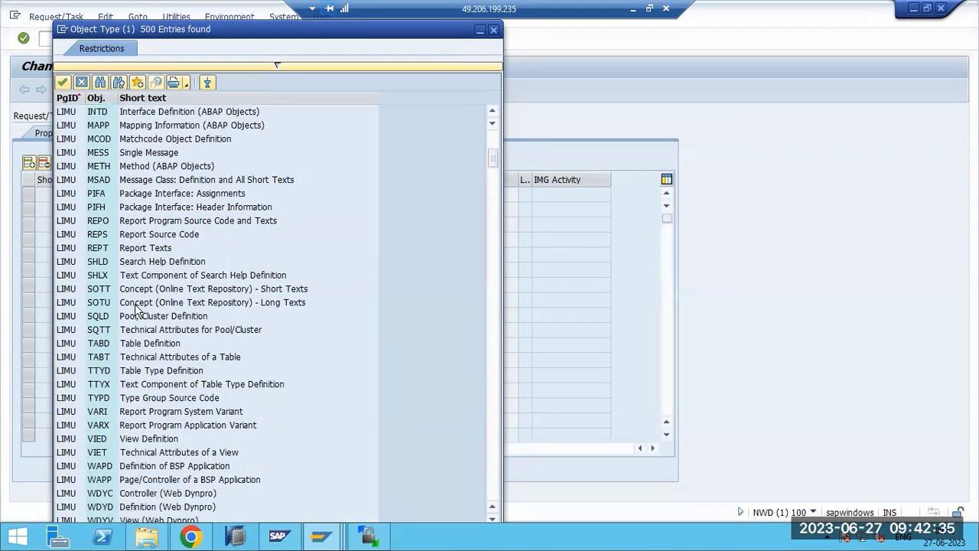
left_click(122, 358)
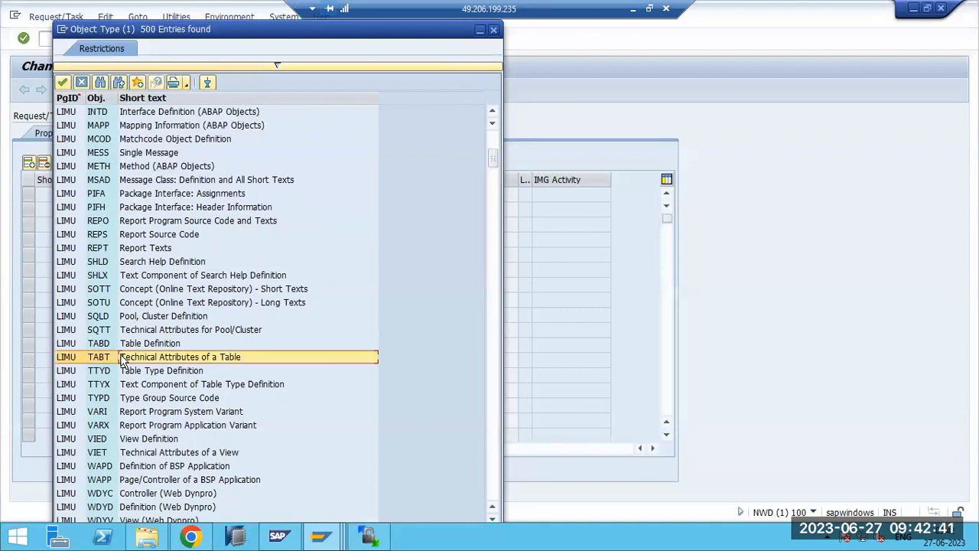
left_click(646, 274)
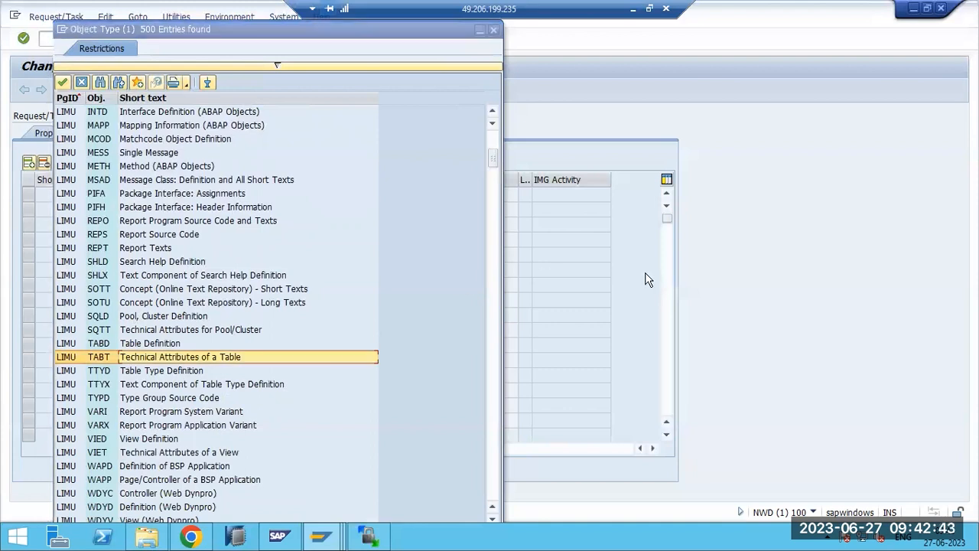
left_click_drag(272, 30, 263, 98)
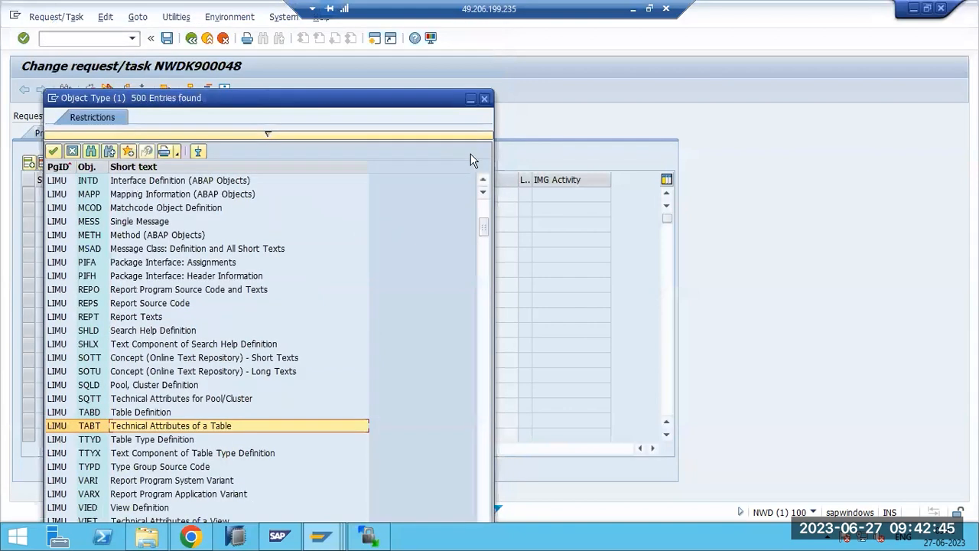
- Enter TBDLS as the object name, give it table key *, and save
left_click(485, 100)
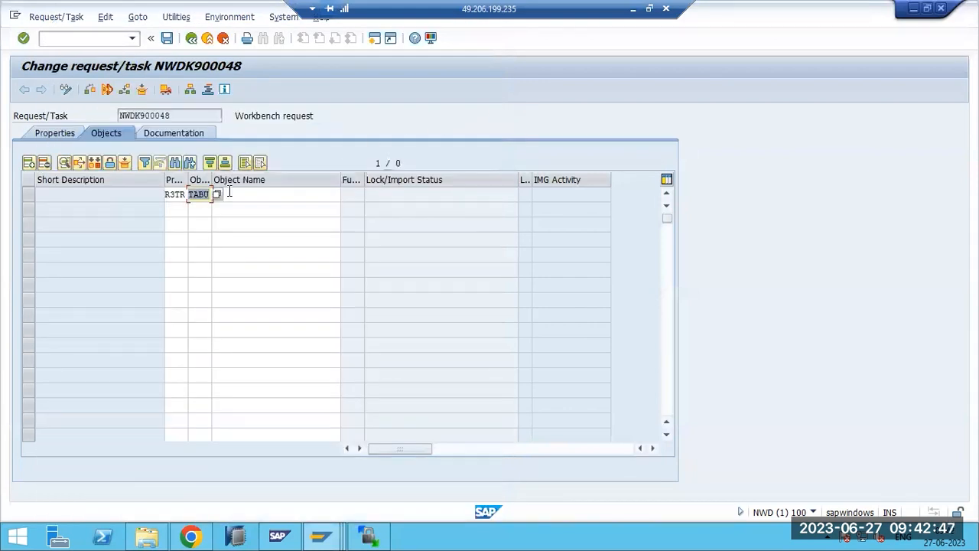
left_click(229, 194)
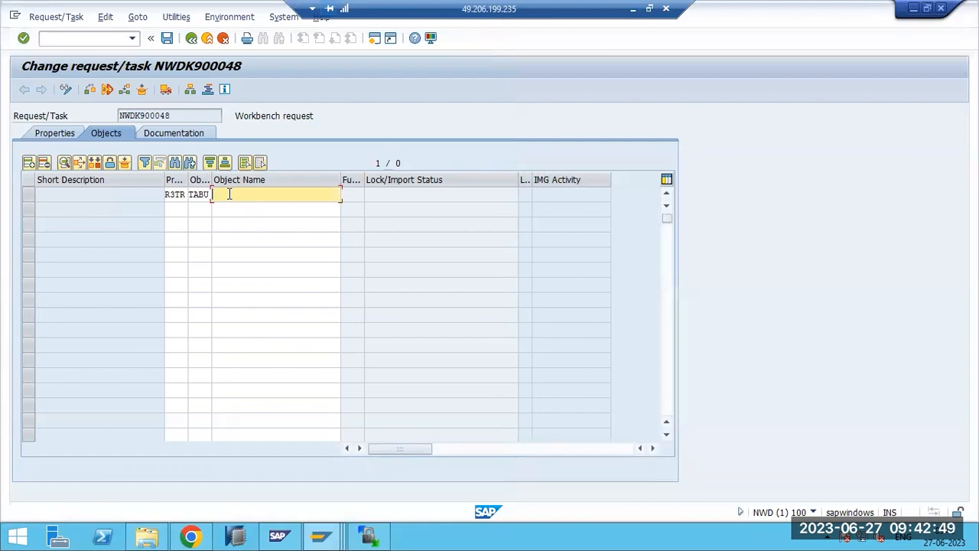
type("TBDLS")
key("Return")
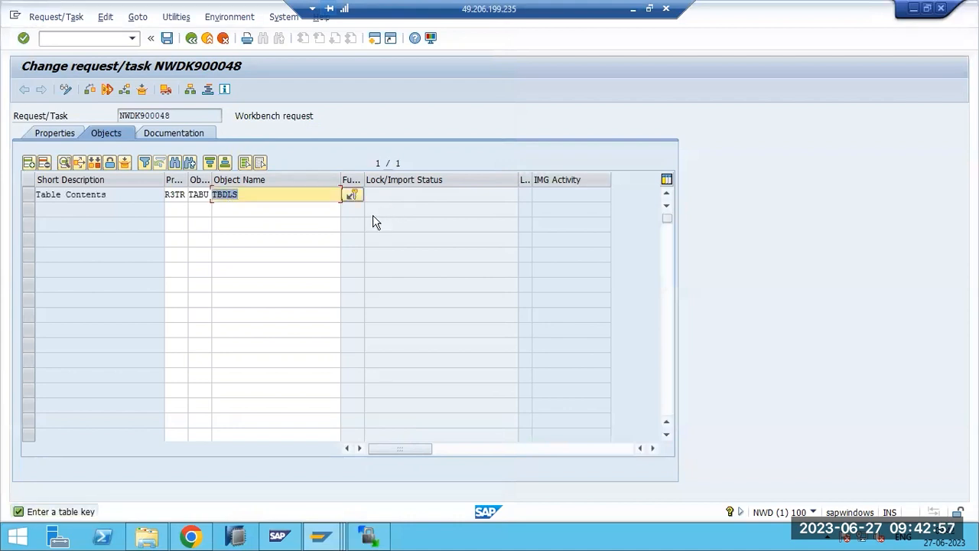
left_click(356, 195)
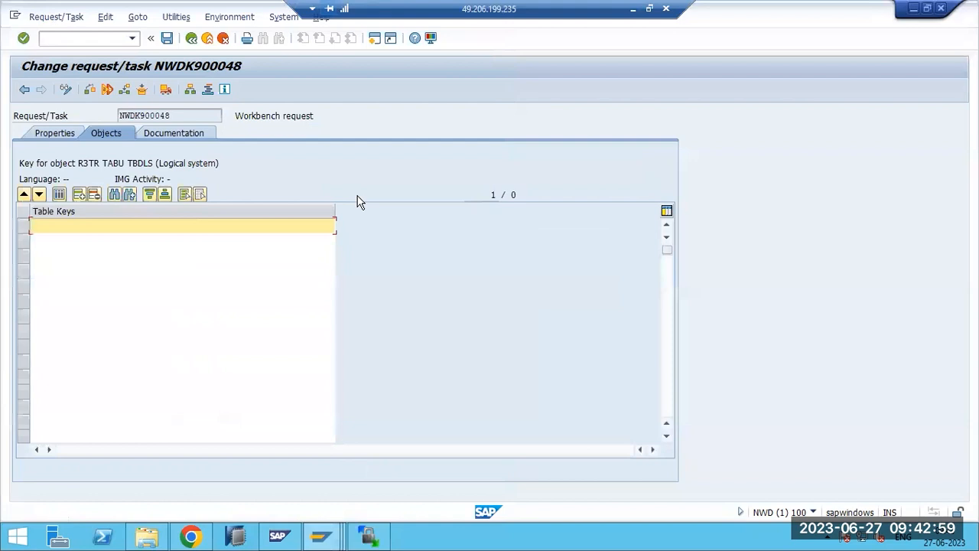
type("*")
left_click(167, 39)
left_click(191, 38)
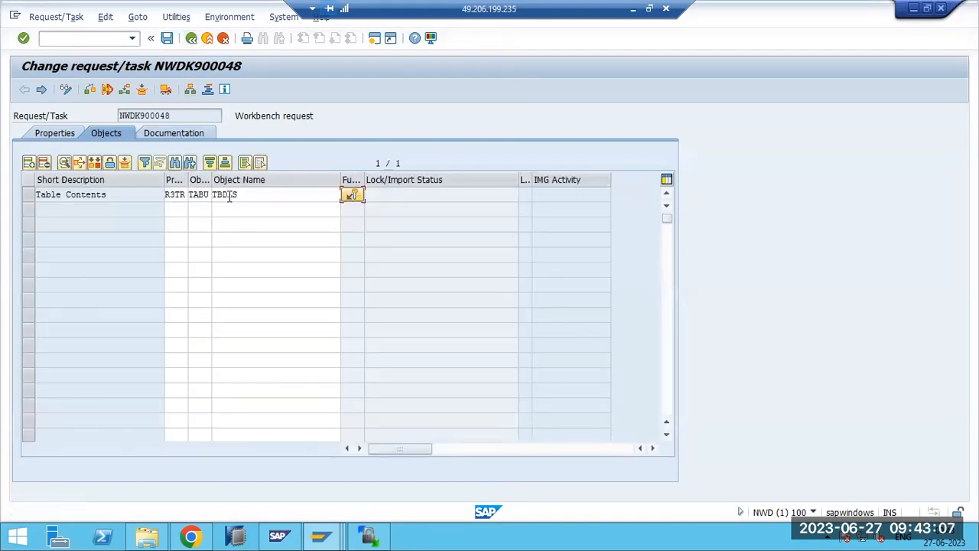
- Reopen request NWDK900048 in change mode and check the rows below TBDLS
key("F3")
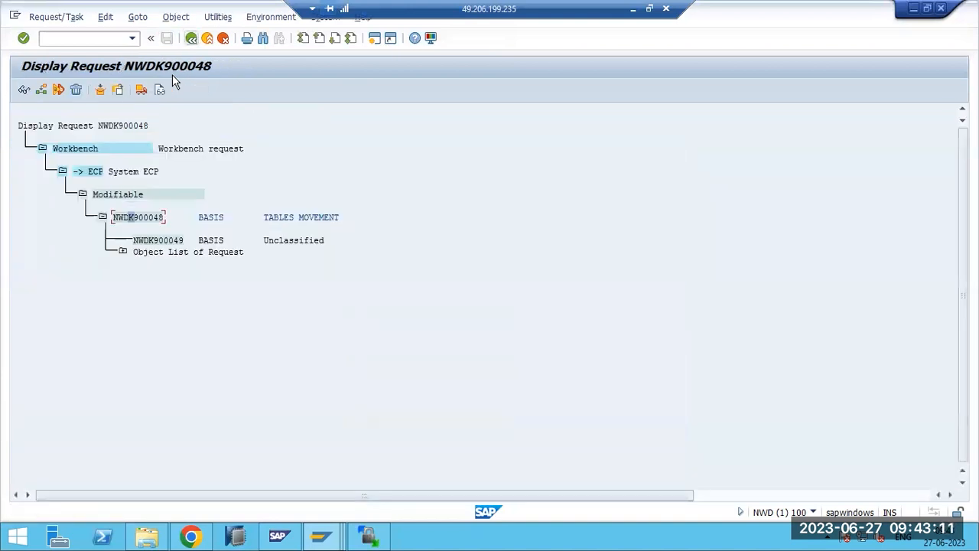
double_click(139, 218)
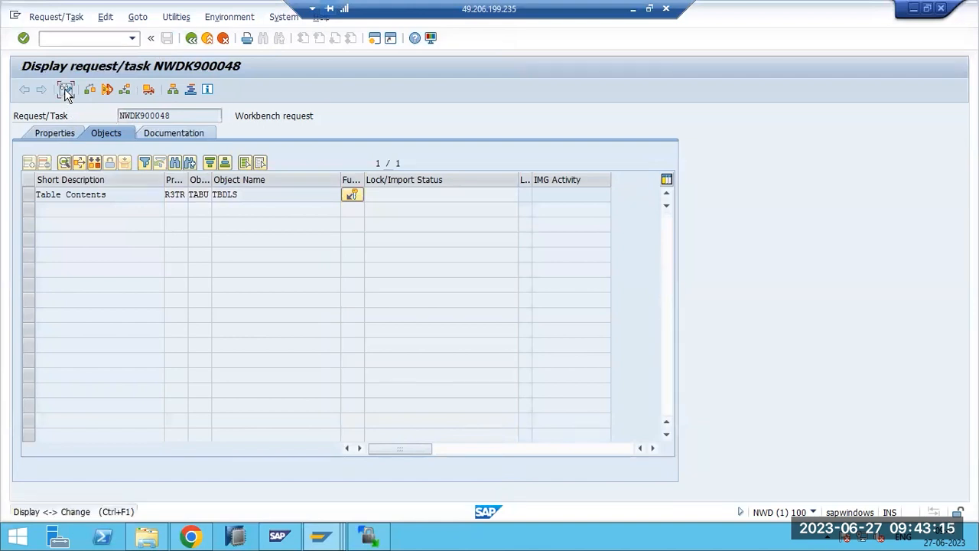
left_click(66, 91)
left_click(180, 208)
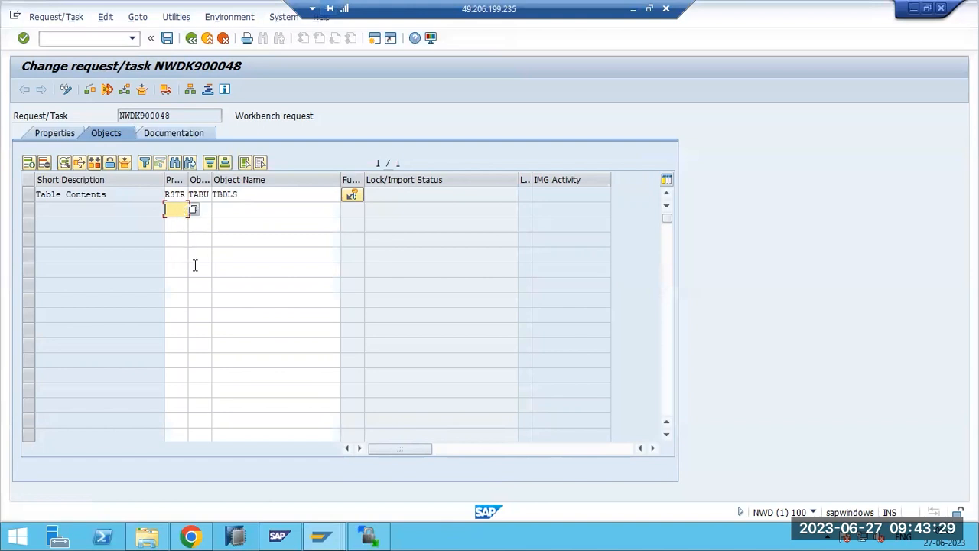
scroll(207, 301, "down", 2)
scroll(207, 301, "down", 1)
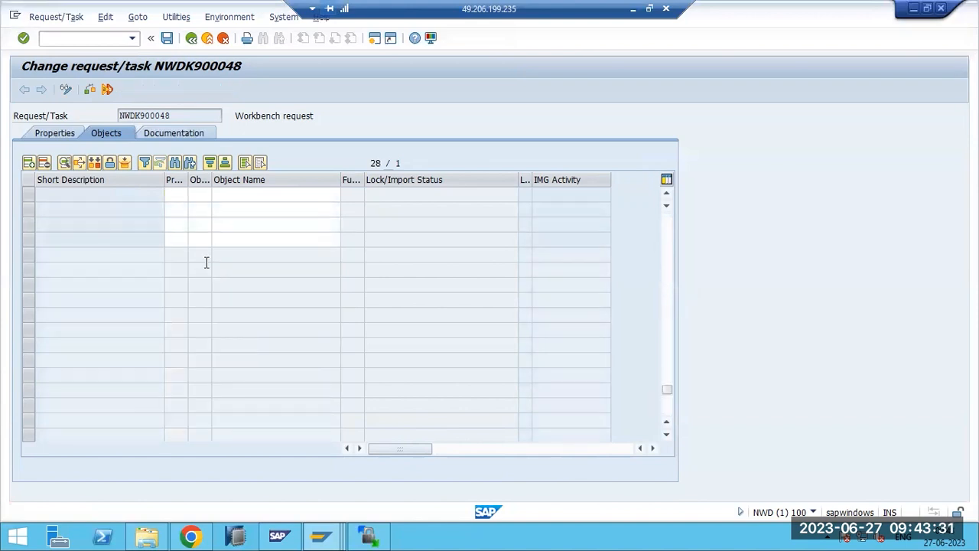
scroll(209, 255, "up", 3)
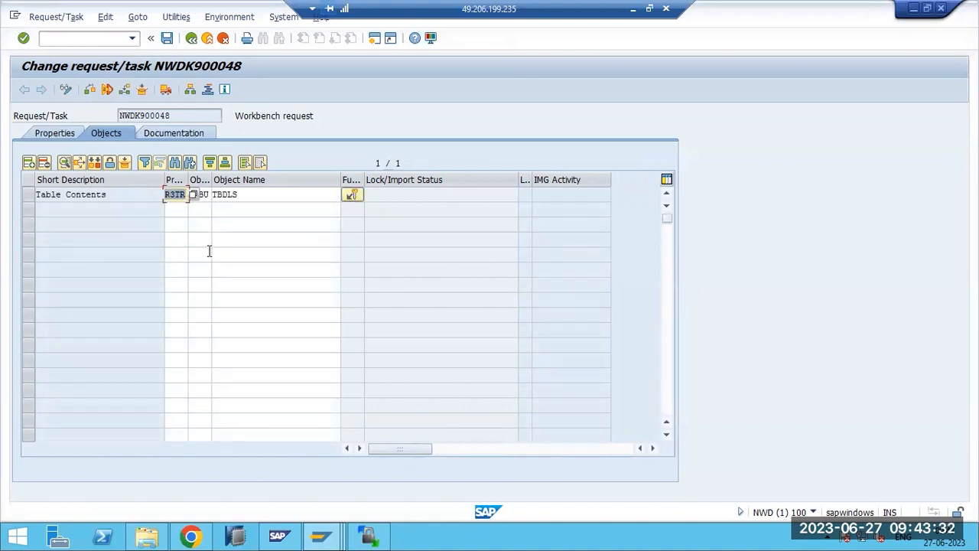
left_click(227, 211)
- Expand Object List of Request > Table Contents > TBDLS to show the * key
key("F3")
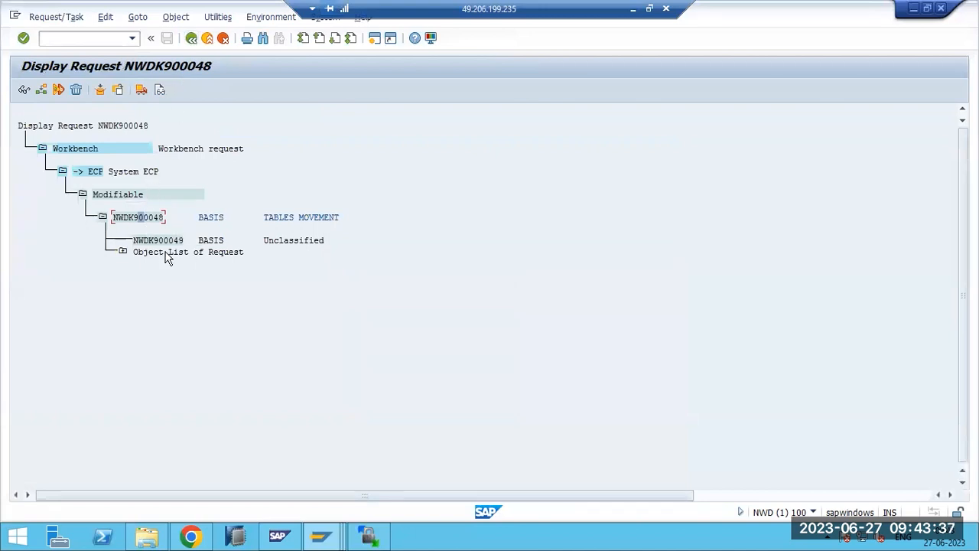
left_click(122, 252)
left_click(143, 275)
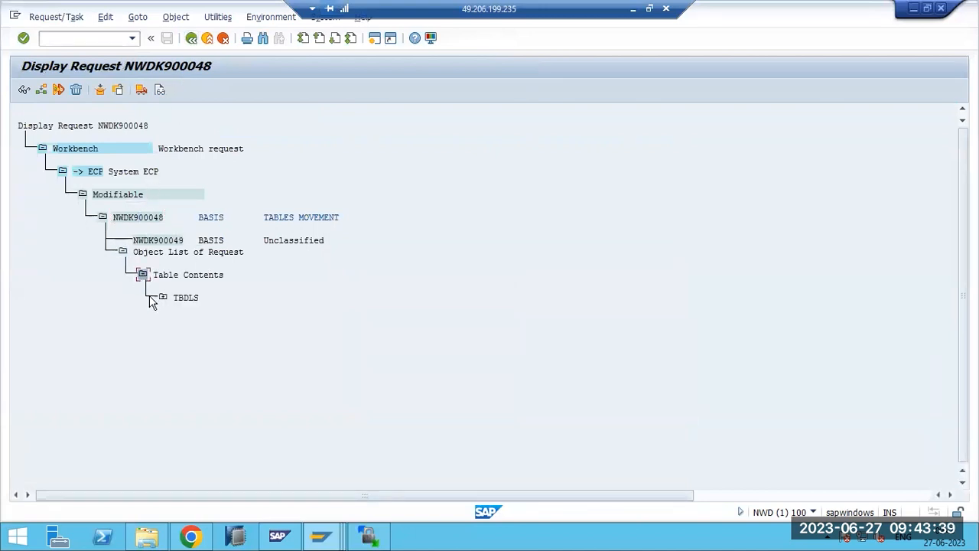
left_click(163, 297)
left_click(374, 39)
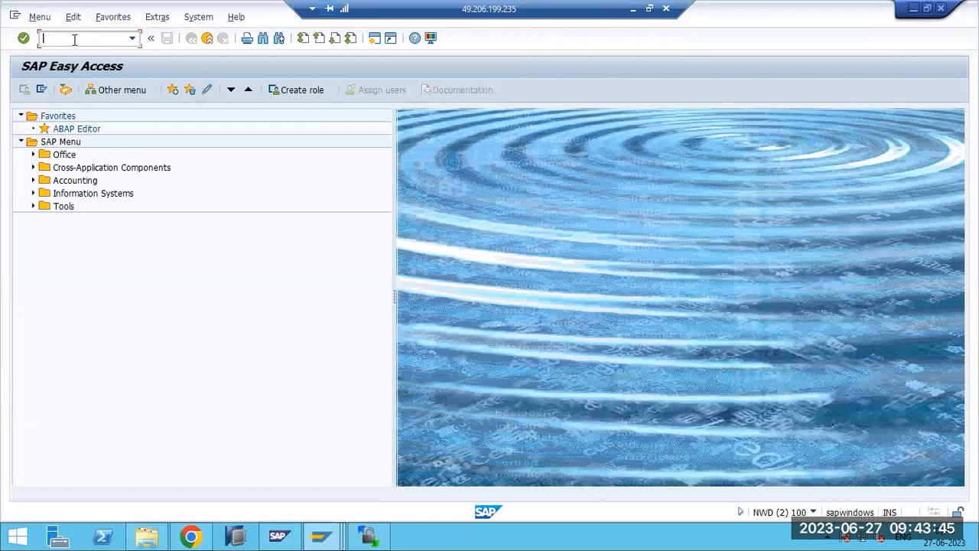
- Use SE16 to list table TBDLS's 10 logical-system entries, then return to SAP Easy Access
type("se16")
key("Return")
type("TBDLS")
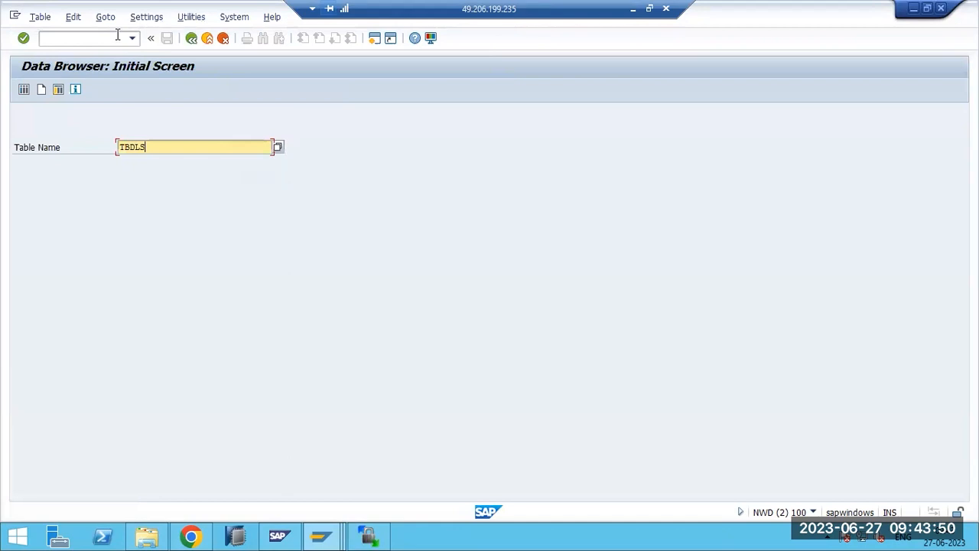
left_click(25, 91)
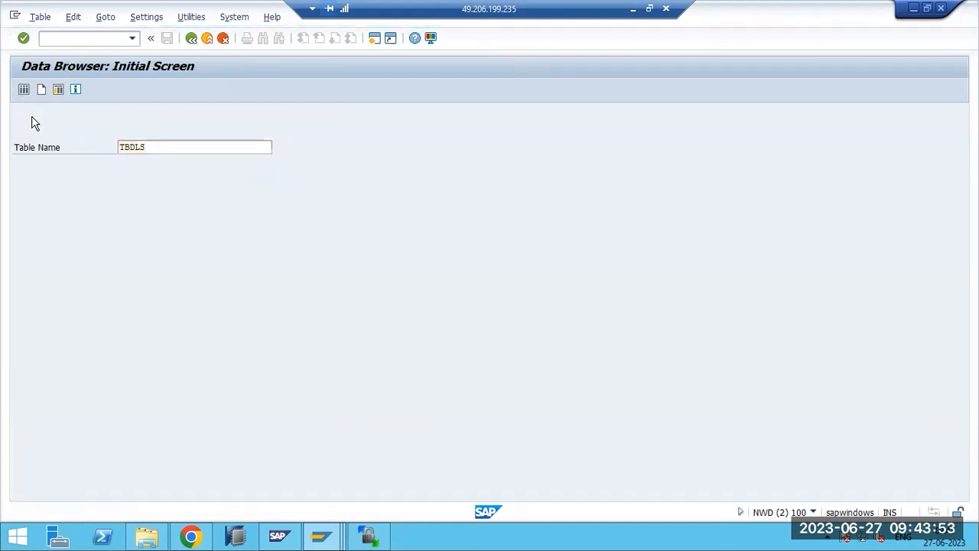
left_click(24, 90)
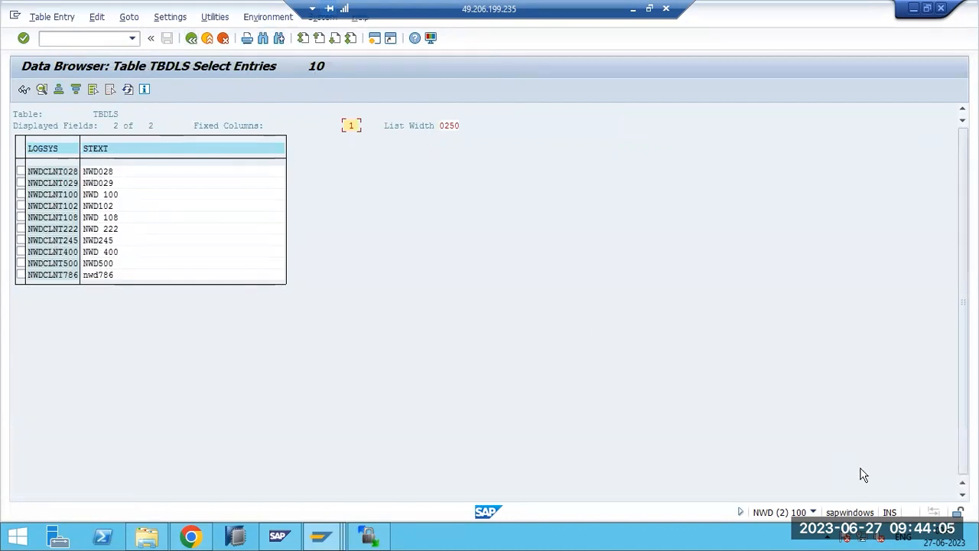
left_click(191, 38)
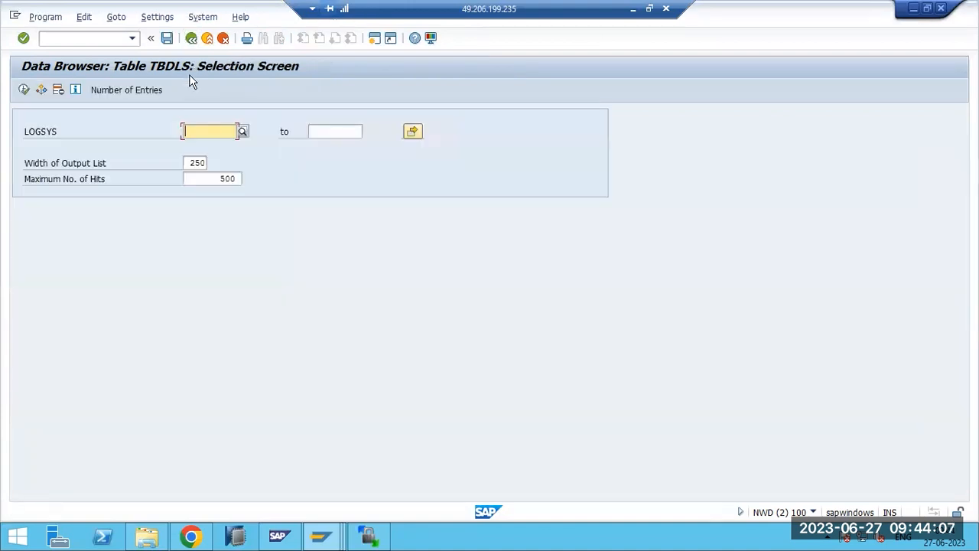
key("F3")
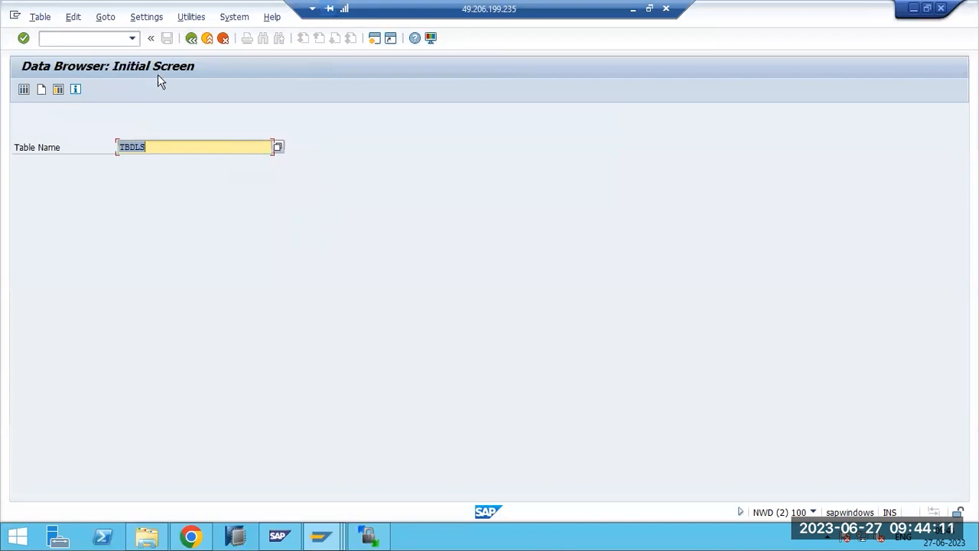
key("F3")
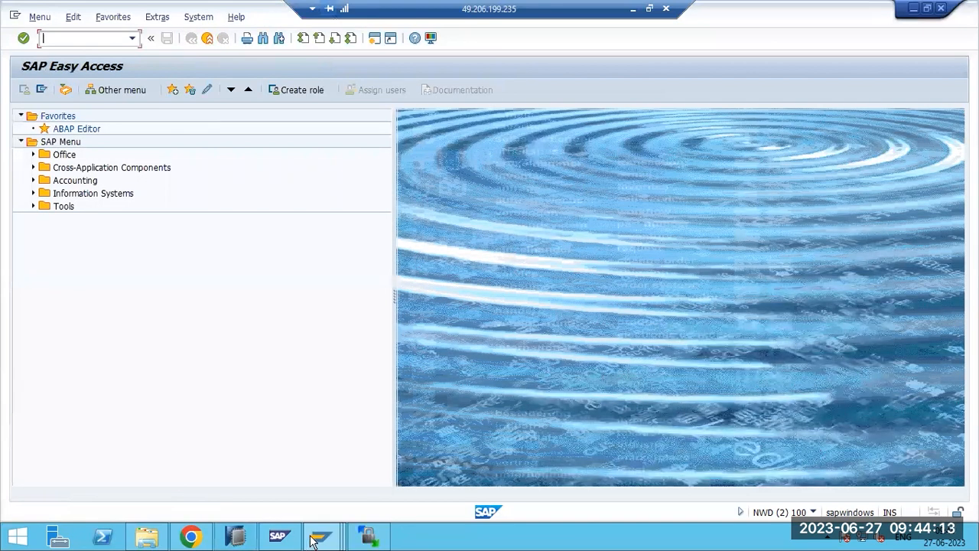
- Bring the Display Request NWDK900048 window forward, select its node, then minimize the remote session
mouse_move(317, 520)
left_click(349, 479)
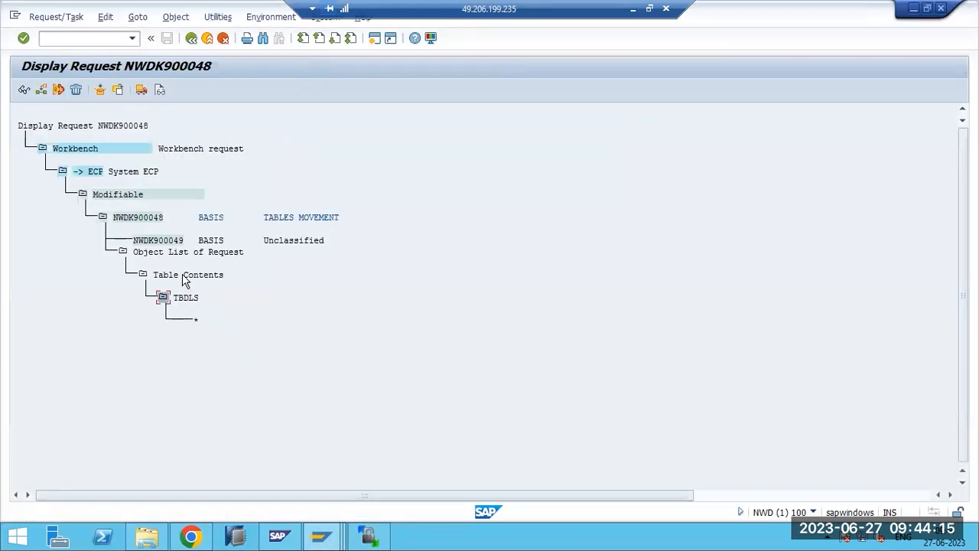
left_click(143, 218)
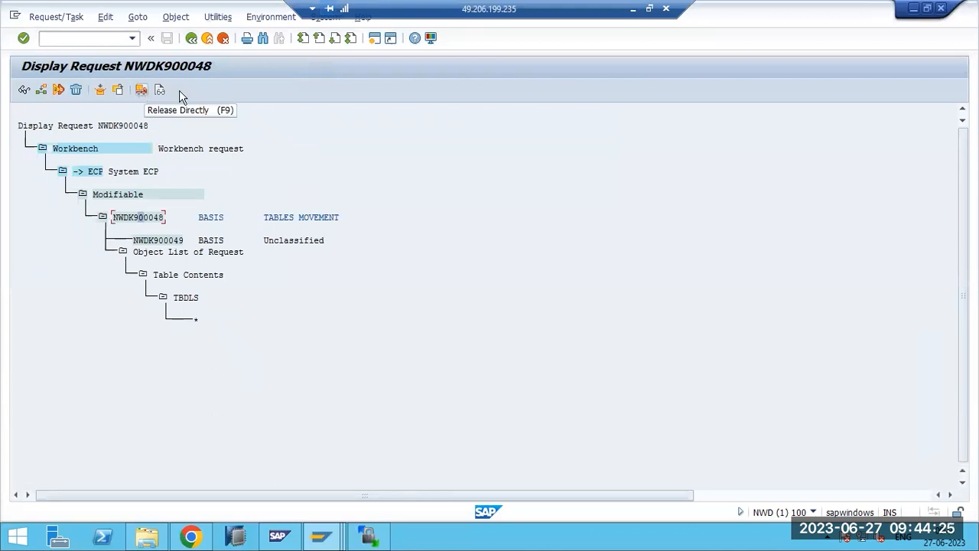
left_click(633, 10)
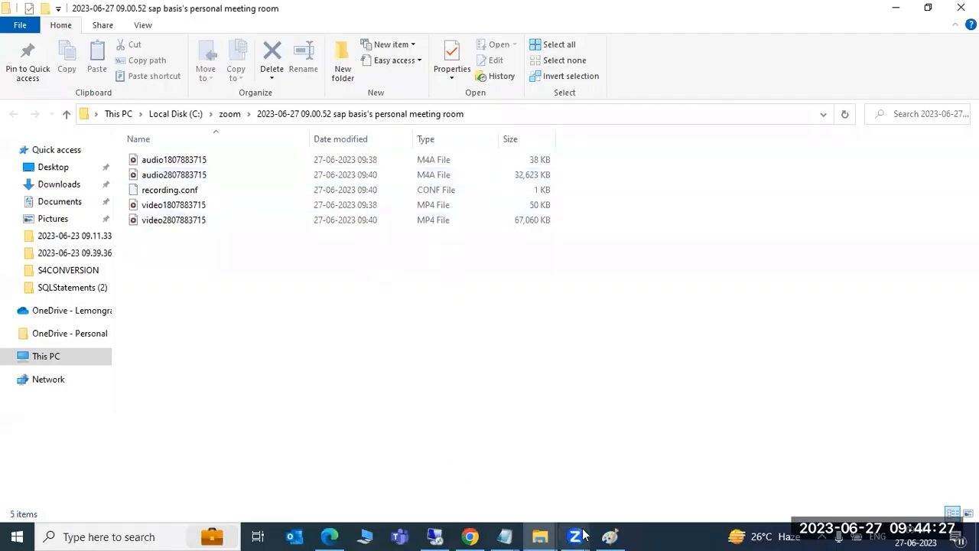
- Add a note 'DEVELOPER/TR onwser ---CREATE --> Add the objects --> RELEASE the TR' in Paint
left_click(610, 536)
left_click(660, 344)
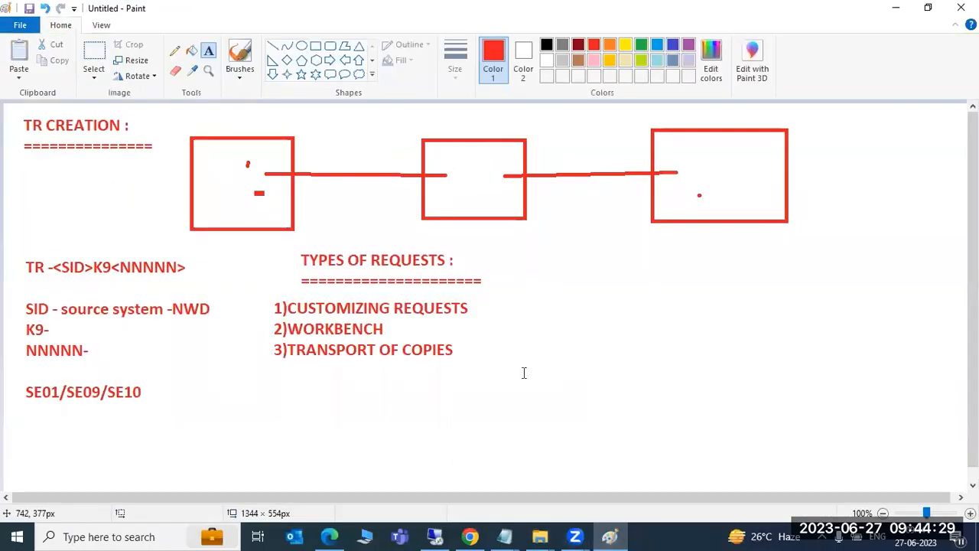
left_click_drag(492, 288, 945, 413)
type("DEVELOPER/TR onwser ---CREATE -->")
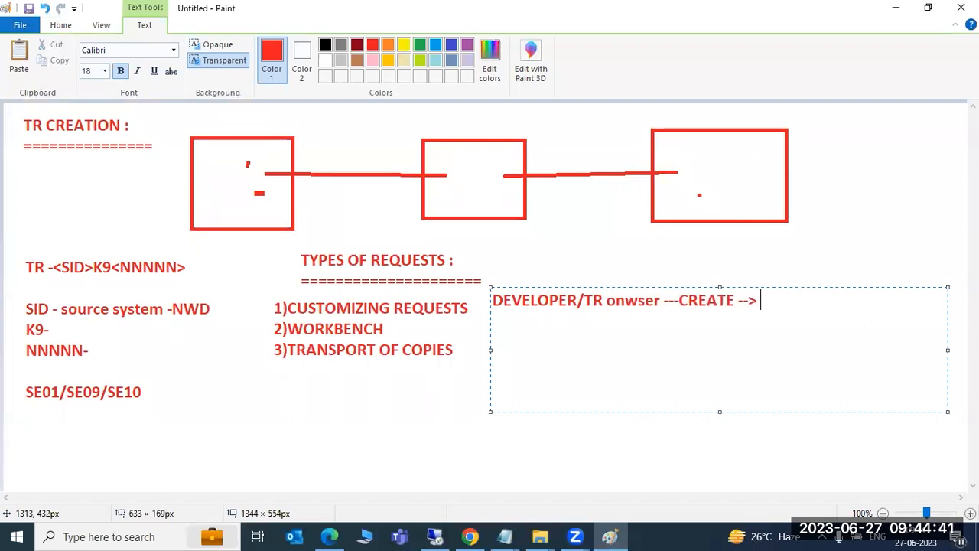
type(" Add the o")
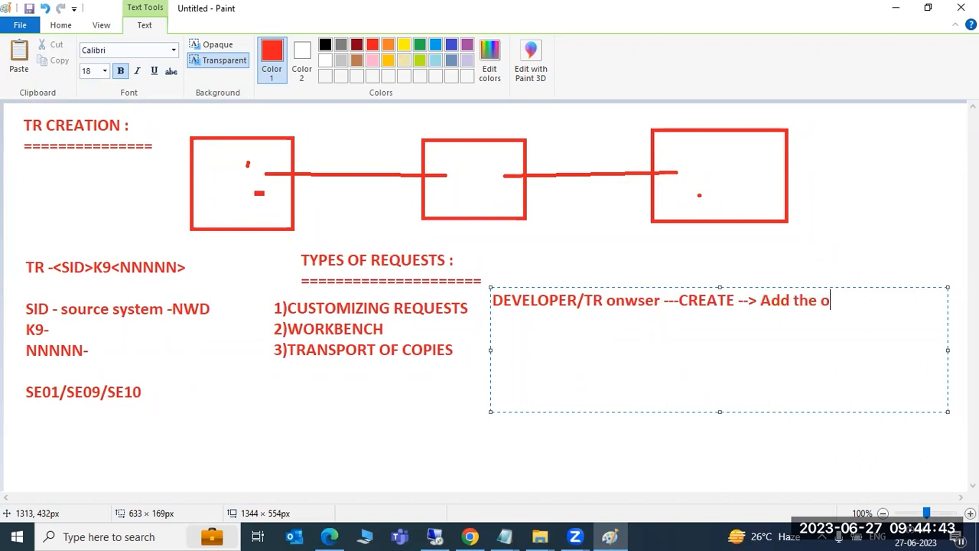
type("bjects --")
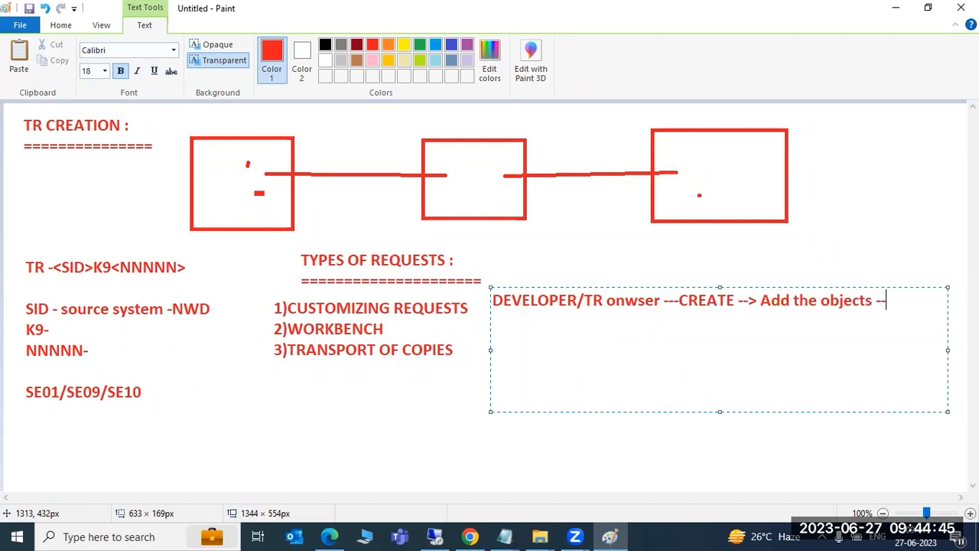
type("> RELEASE the TR -->")
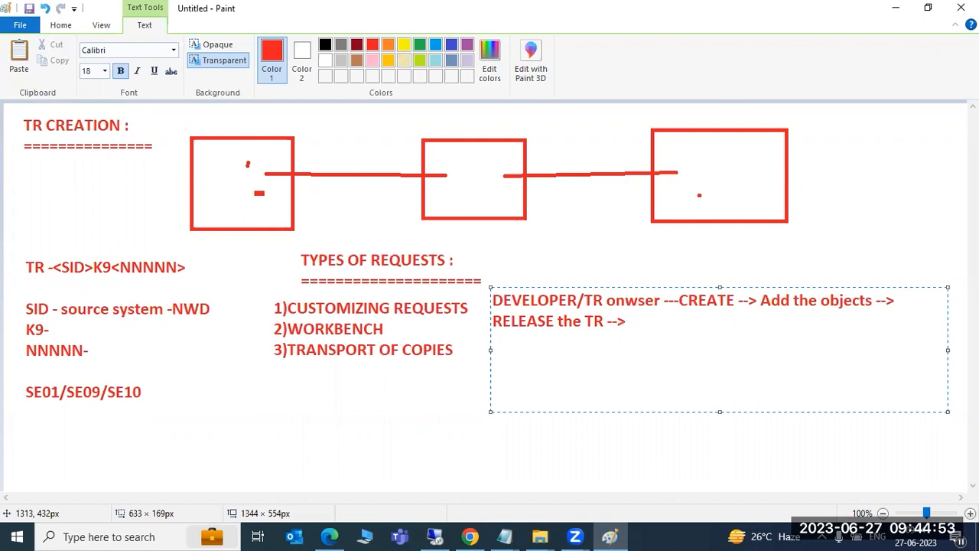
key("Return")
- Add the line 'they will request BASIS team to import...' and highlight key words
type("they will request BASIS team to import...")
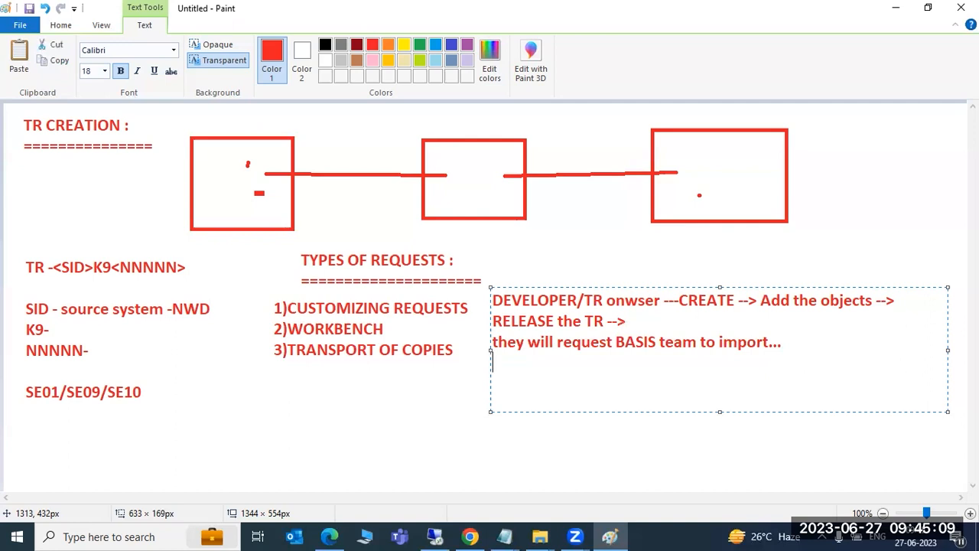
key("Return")
left_click_drag(713, 341, 722, 342)
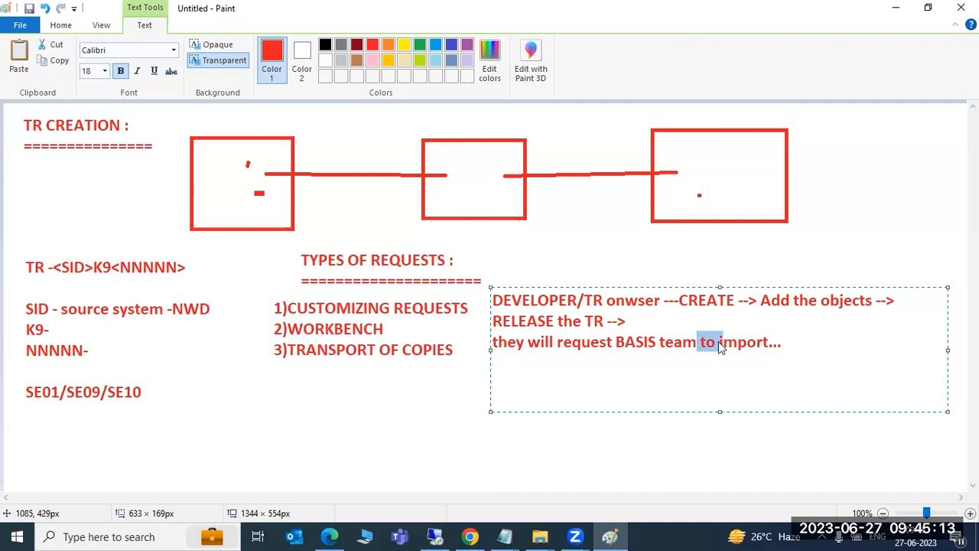
left_click_drag(518, 320, 585, 321)
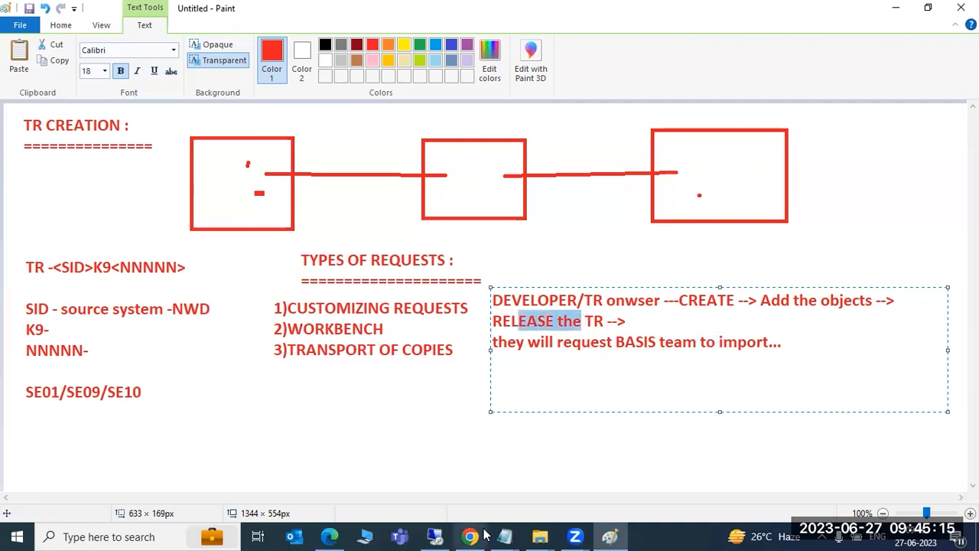
left_click(434, 537)
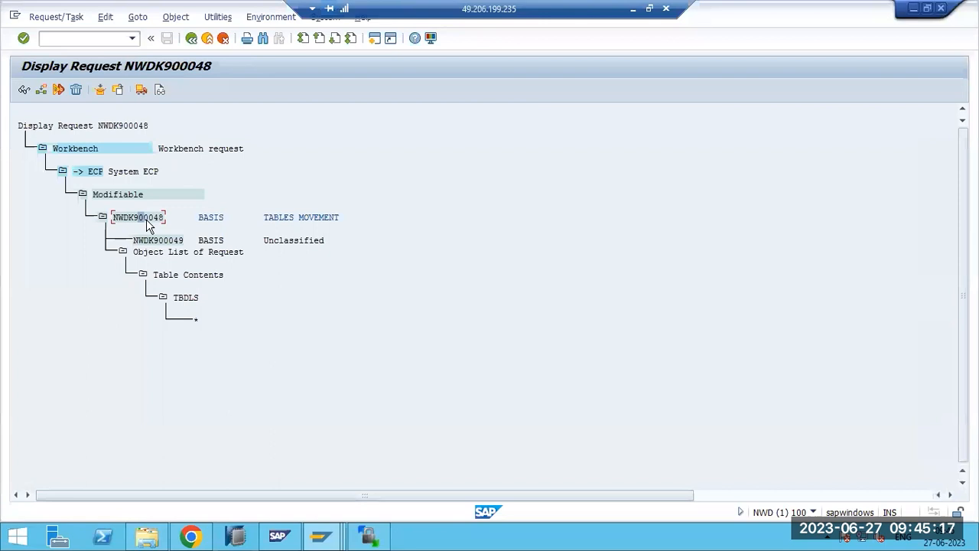
- Release request NWDK900048 directly and refresh the log until its export shows Completed
left_click(141, 90)
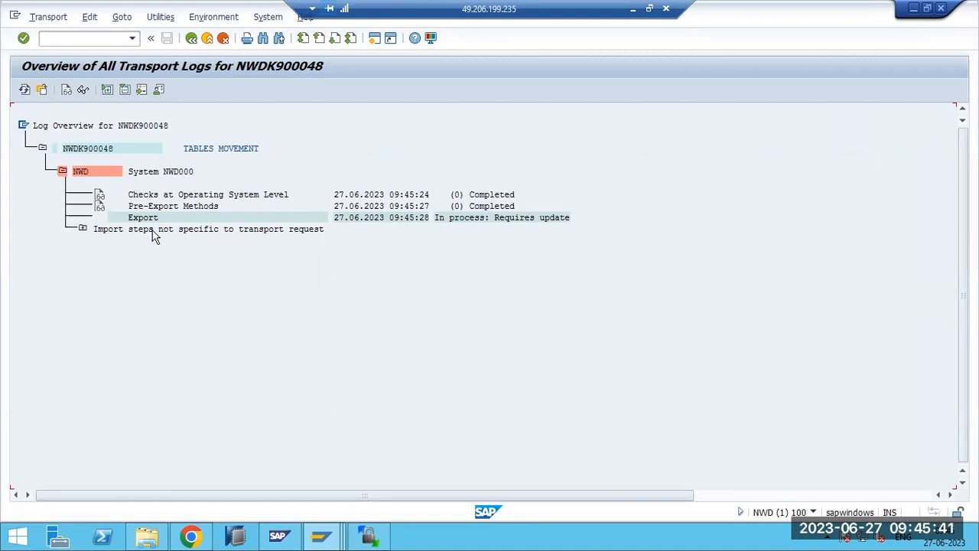
left_click(25, 90)
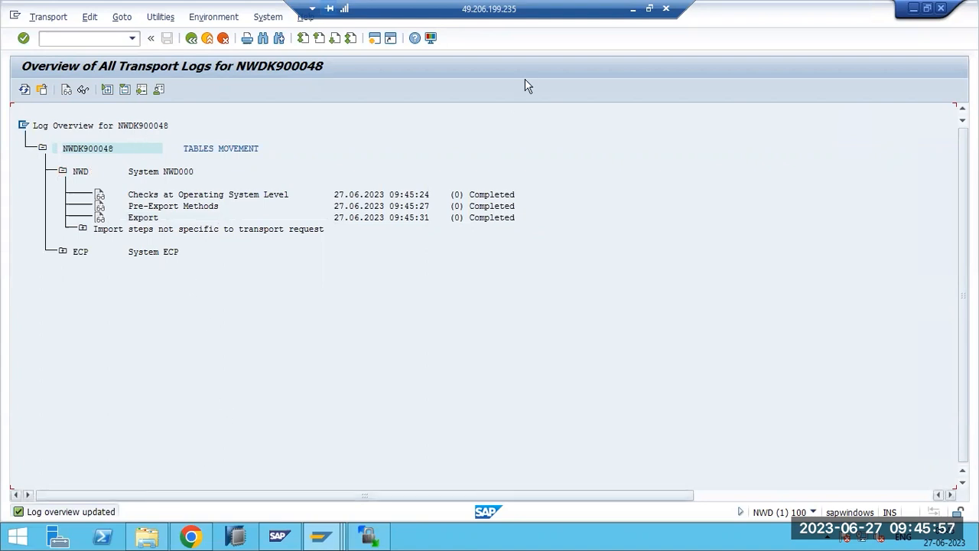
left_click(632, 8)
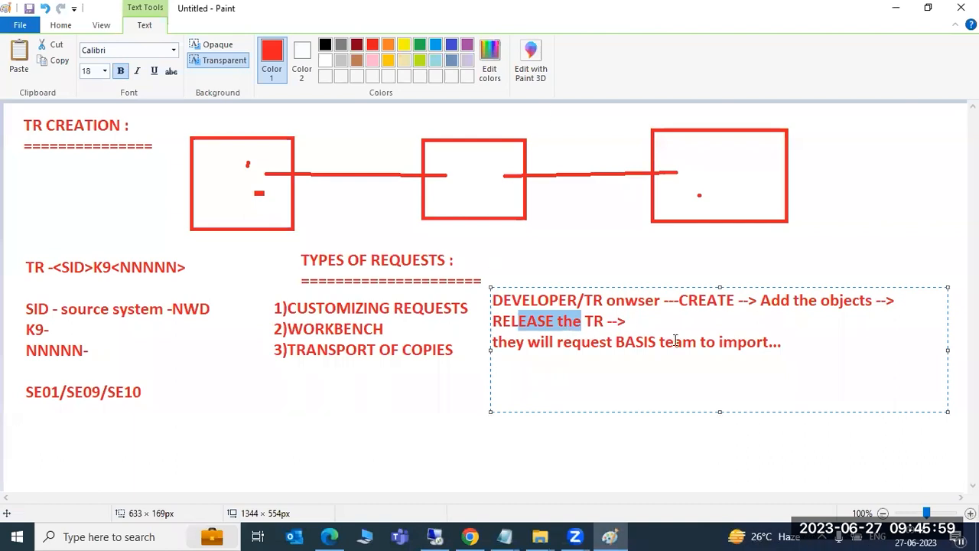
- Add lines 'TR will be split into 2 files (COFILES & DATA)', 'K9*' and 'R9*'
left_click(786, 346)
key("Return")
key("Return")
type("TR will be ")
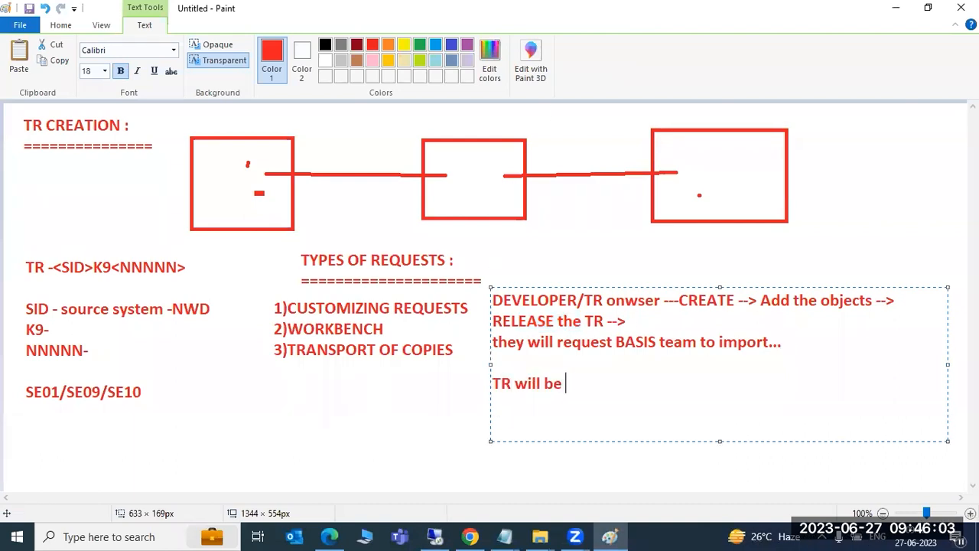
type("split into 2")
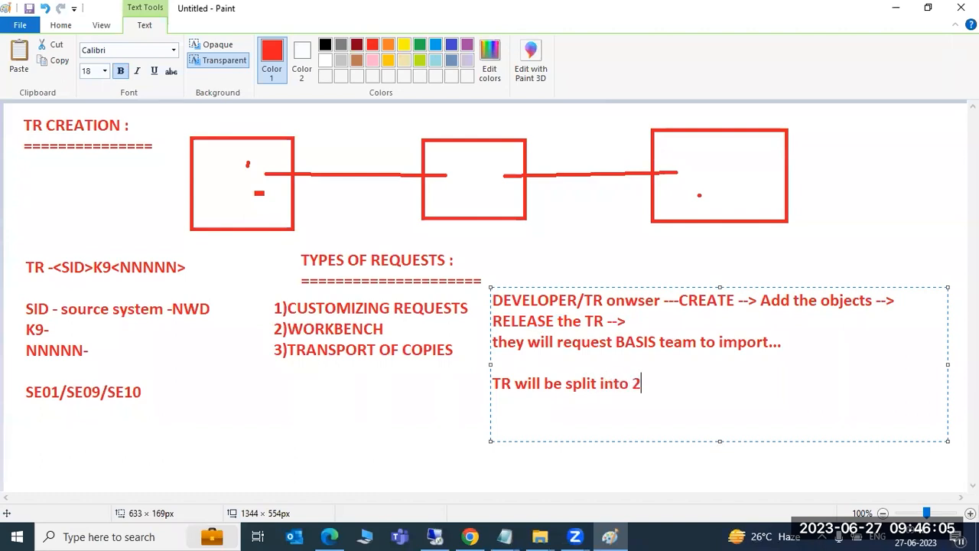
type(" files (COFILES & DATA)")
key("Return")
key("Return")
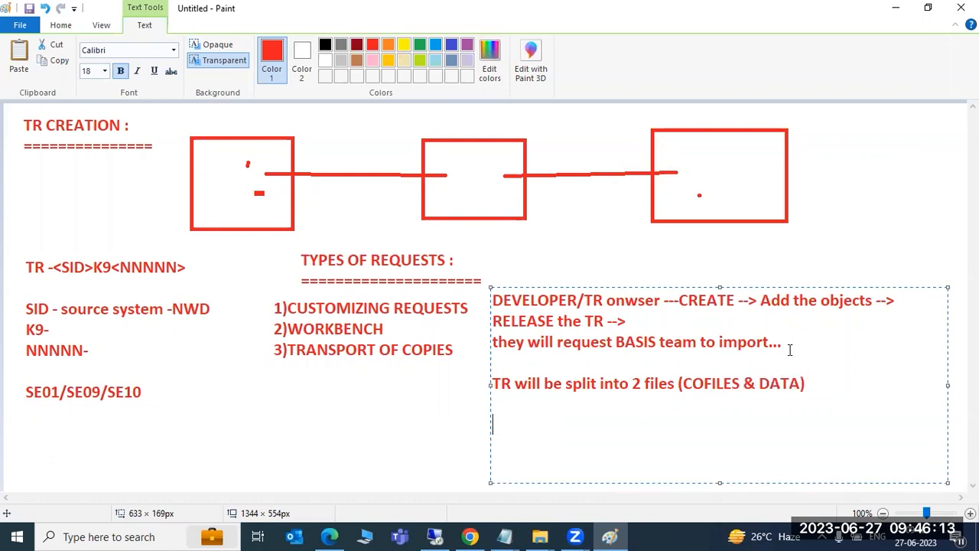
type("K9(")
key("BackSpace")
type("*")
key("Return")
type("R9*")
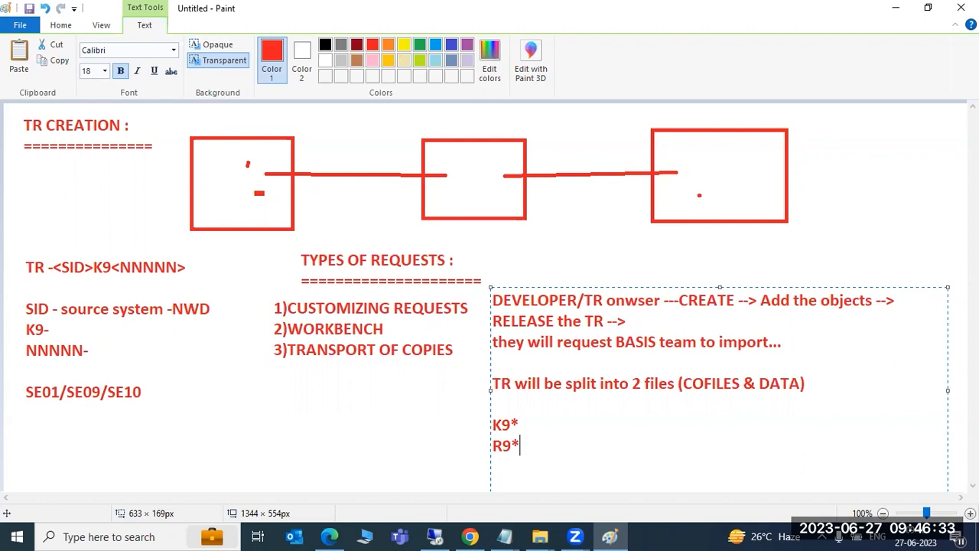
- Recolour the first two lines of the notes black
left_click_drag(519, 447, 496, 300)
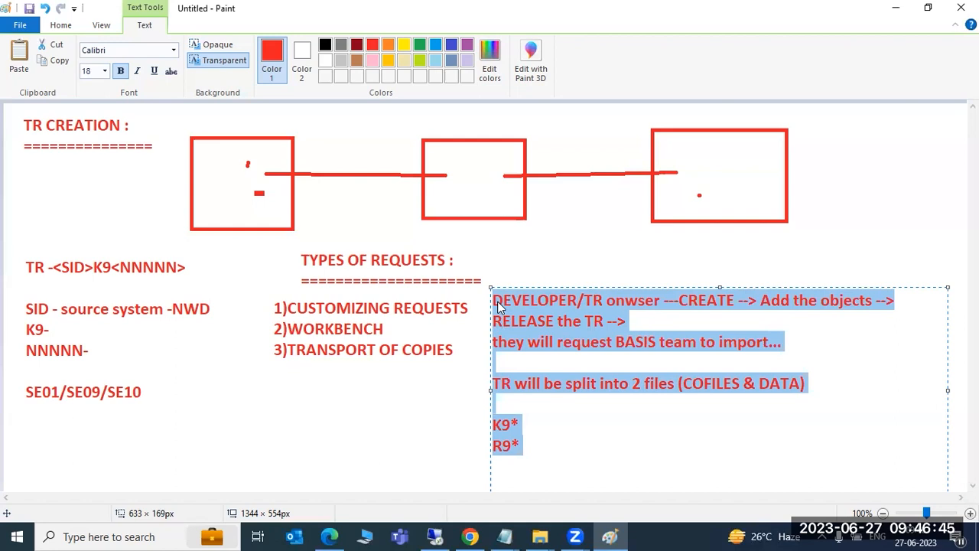
left_click(511, 346)
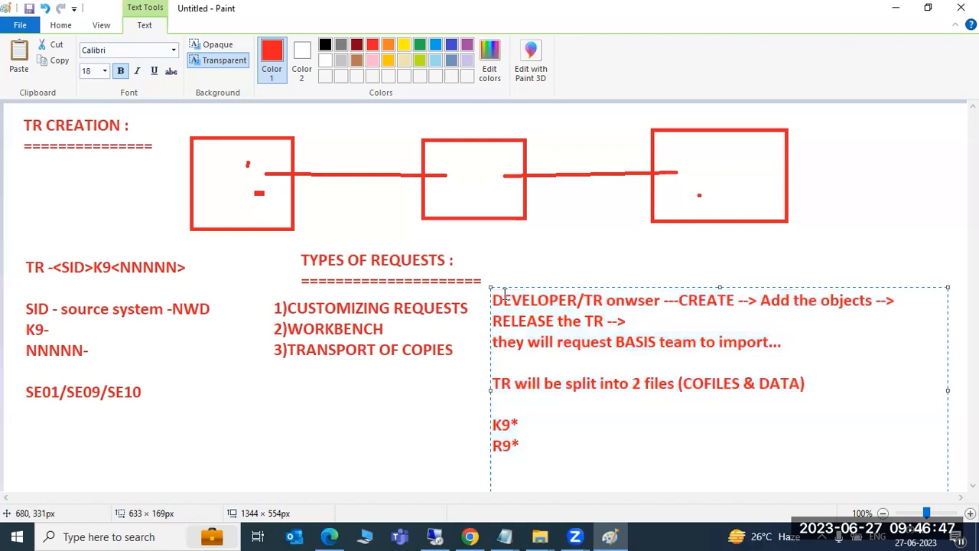
left_click_drag(493, 299, 810, 325)
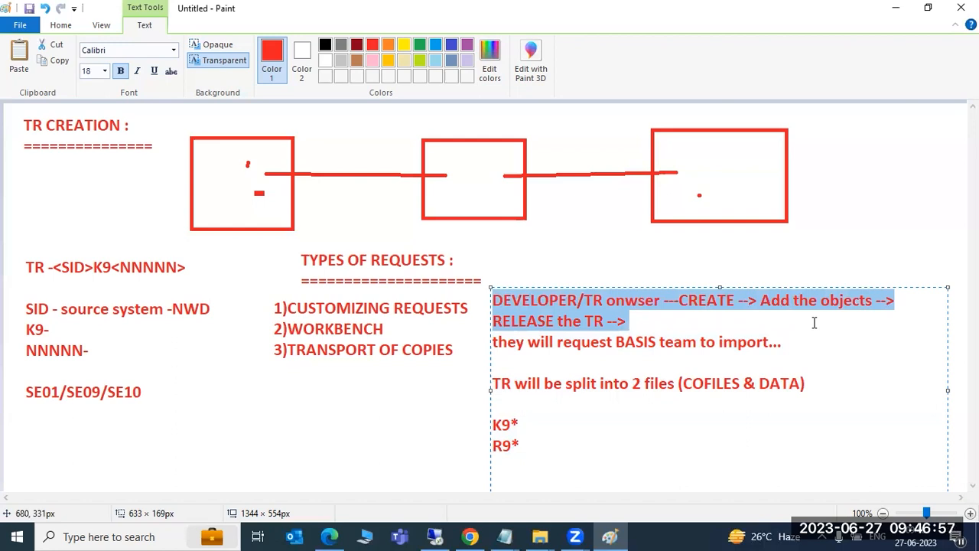
left_click_drag(616, 341, 772, 339)
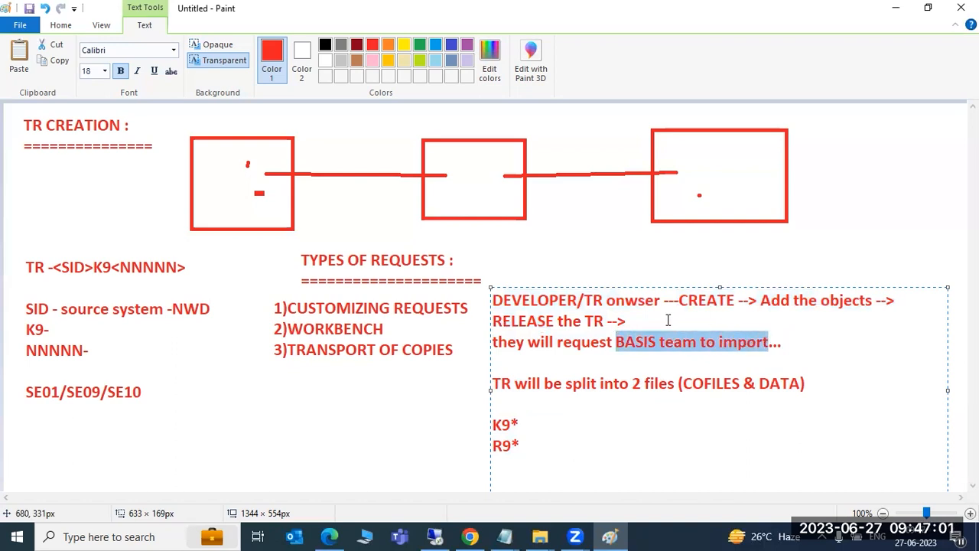
left_click(668, 319)
left_click_drag(640, 319, 492, 300)
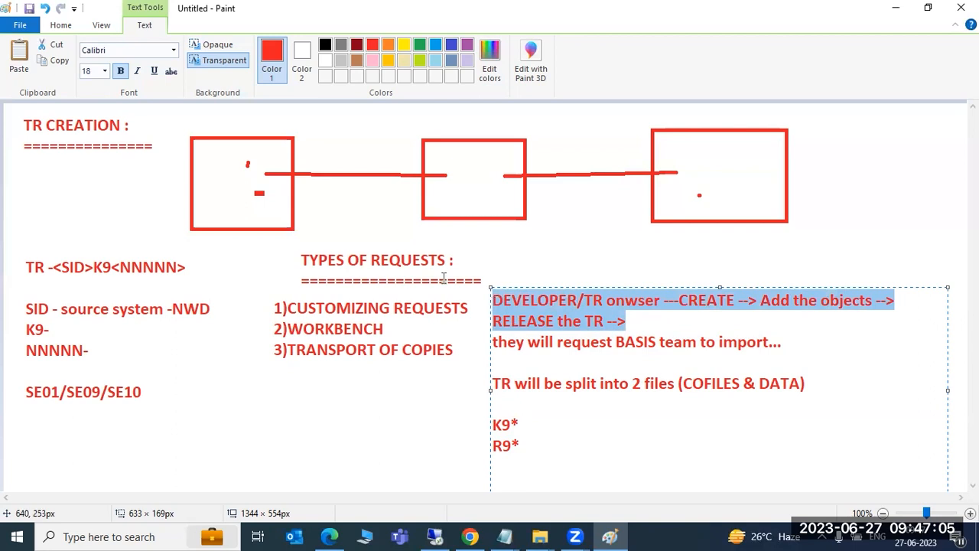
left_click(325, 44)
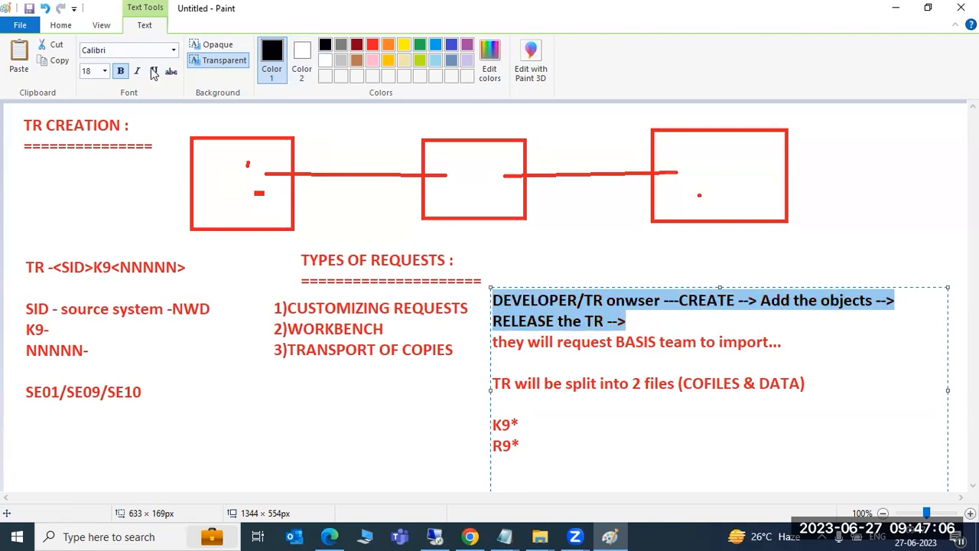
left_click(620, 384)
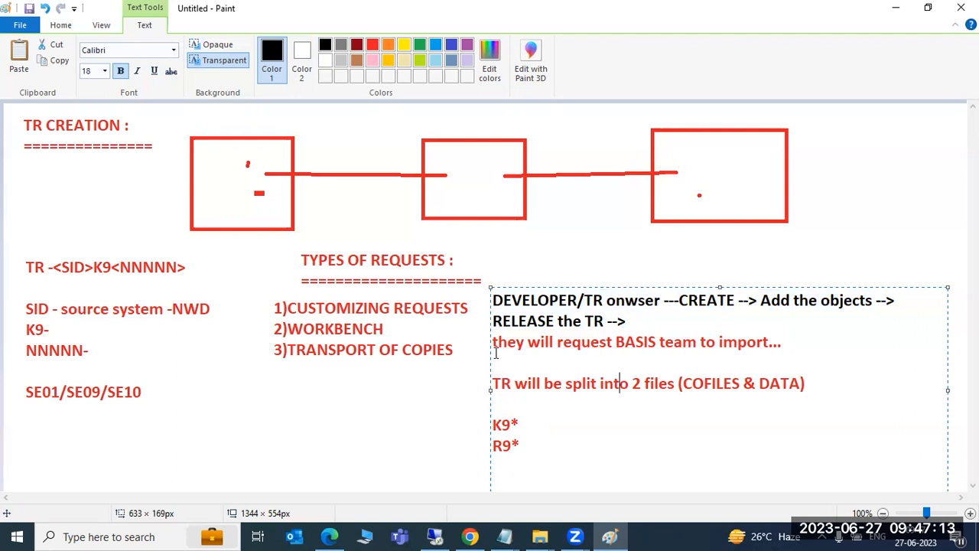
left_click(435, 536)
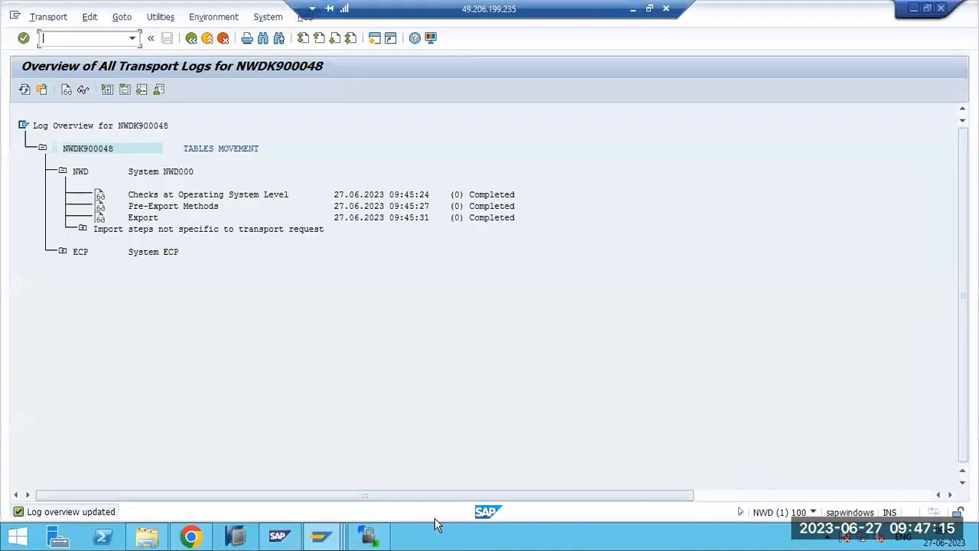
- Leave the transport logs for SAP Easy Access and enter transaction stms
left_click(88, 153)
left_click(191, 38)
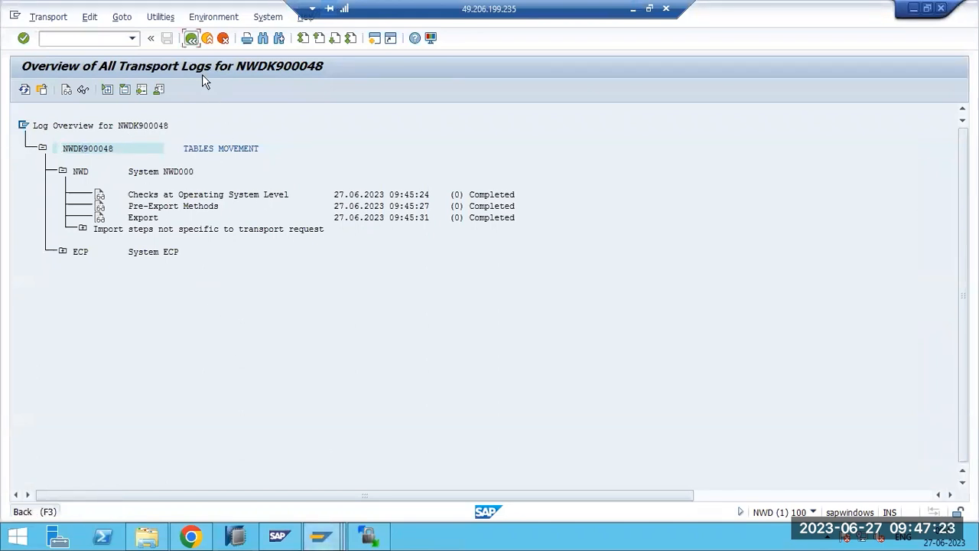
key("F3")
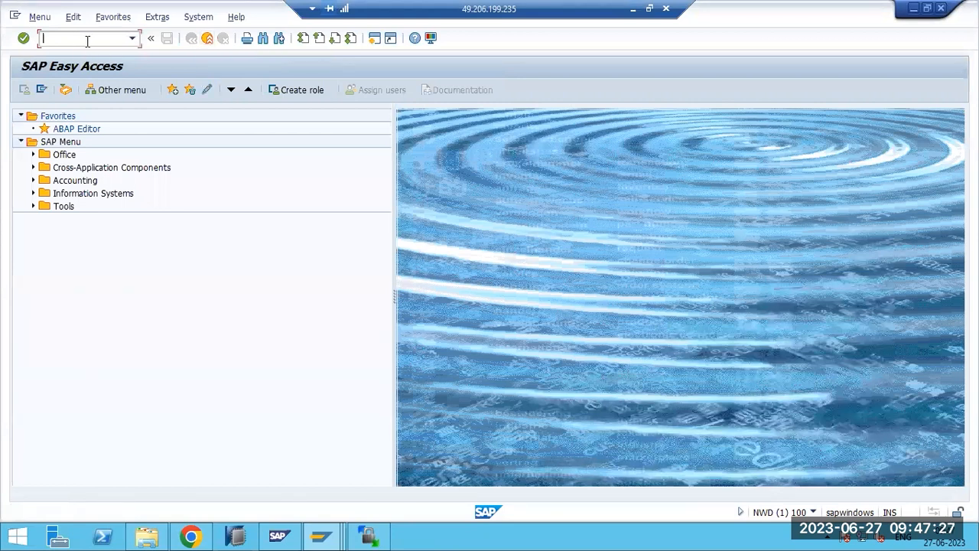
type("stms")
- Run STMS, review ECP's queue in the Import Overview, and return to the Transport Management window
key("Return")
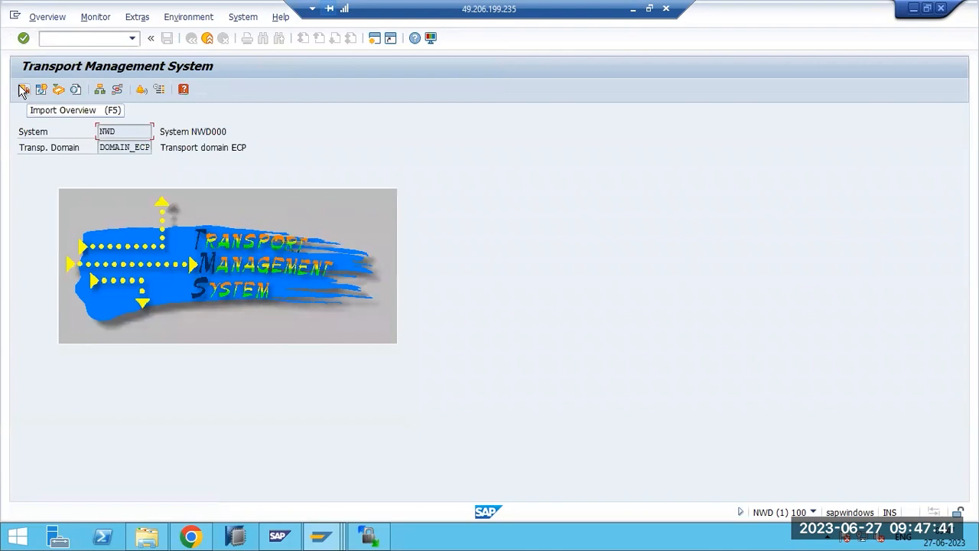
left_click(23, 91)
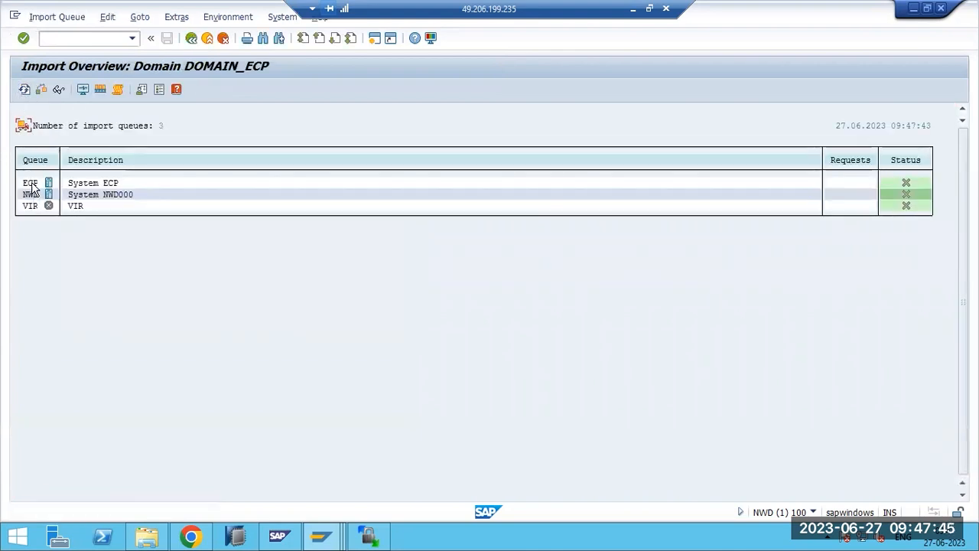
double_click(31, 184)
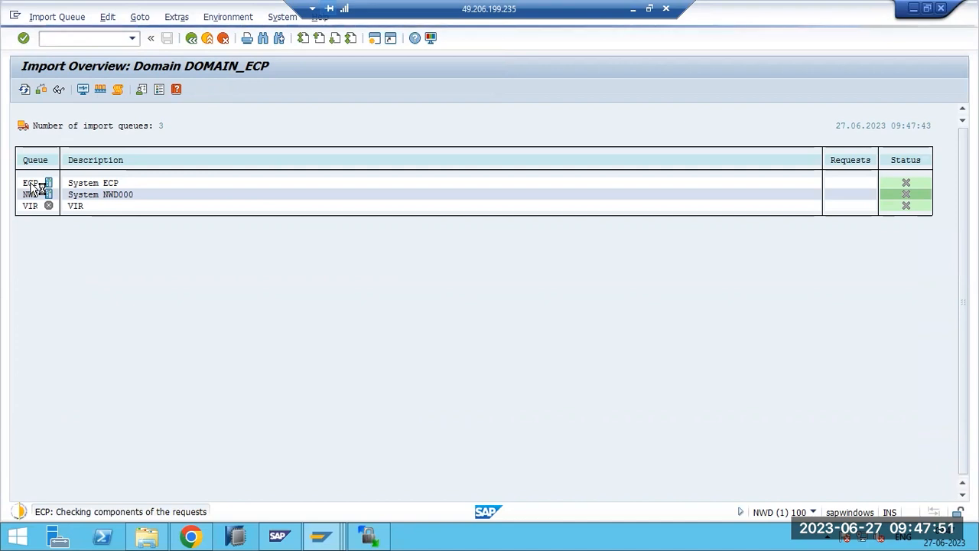
left_click(321, 536)
left_click(260, 467)
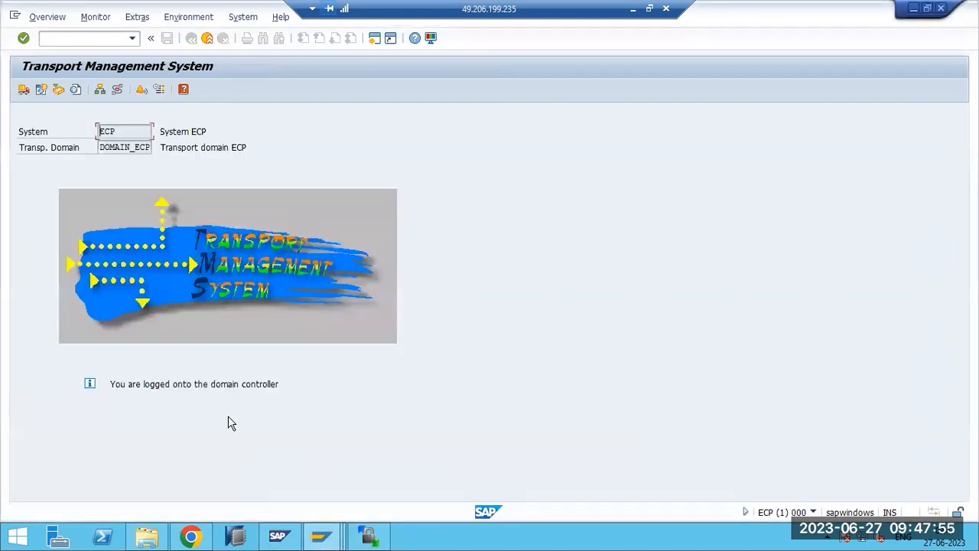
- List the 9 TBDLS logical-system entries in ECP with SE16, then go back to the selection screen
type("/nse16")
key("Return")
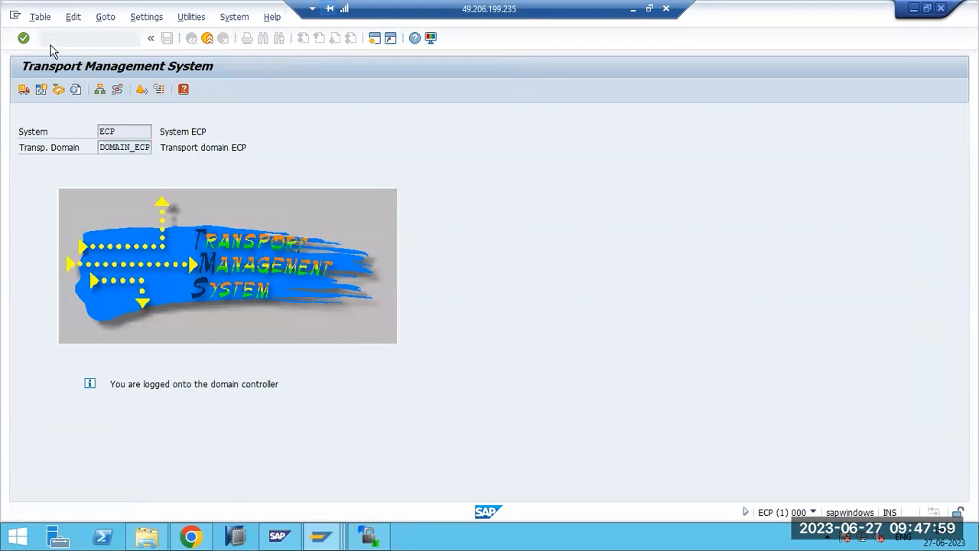
type("TBDLS")
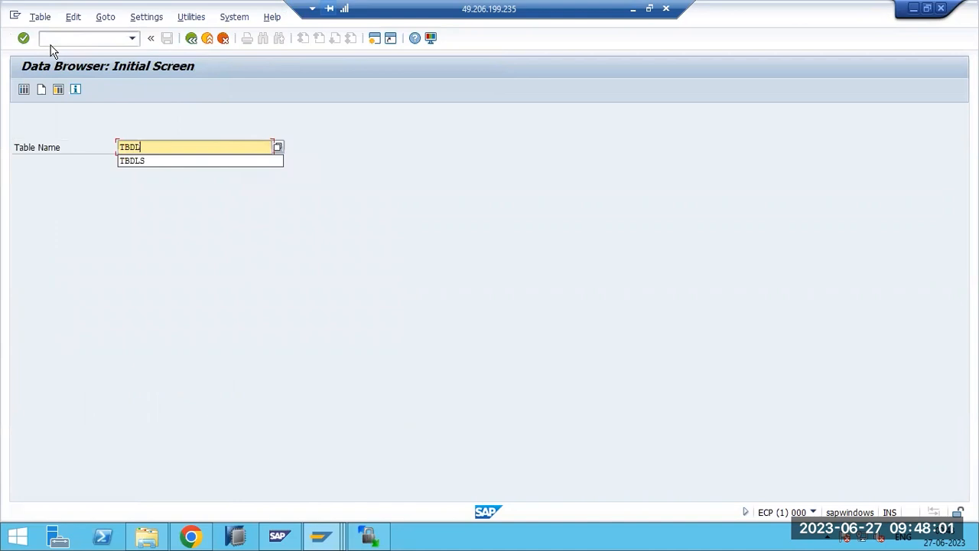
left_click(25, 90)
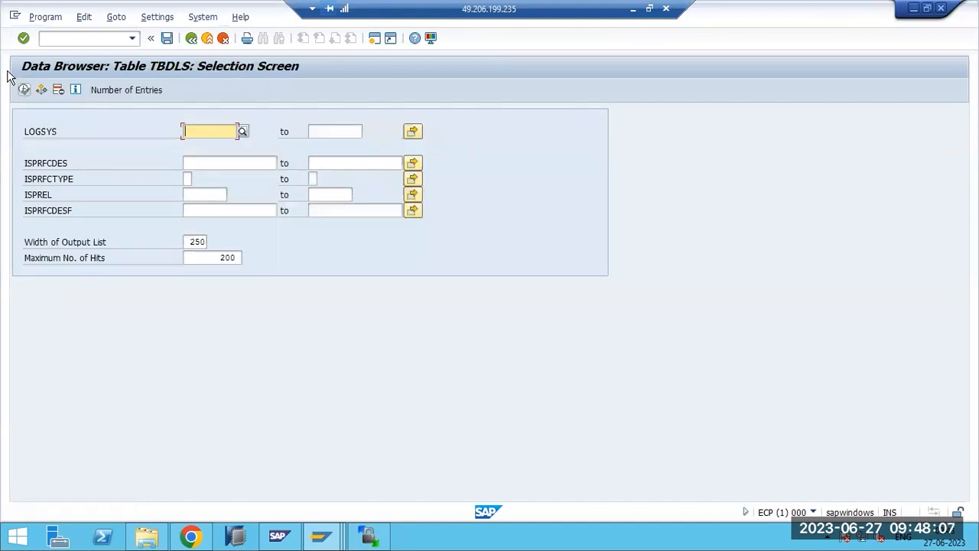
left_click(24, 90)
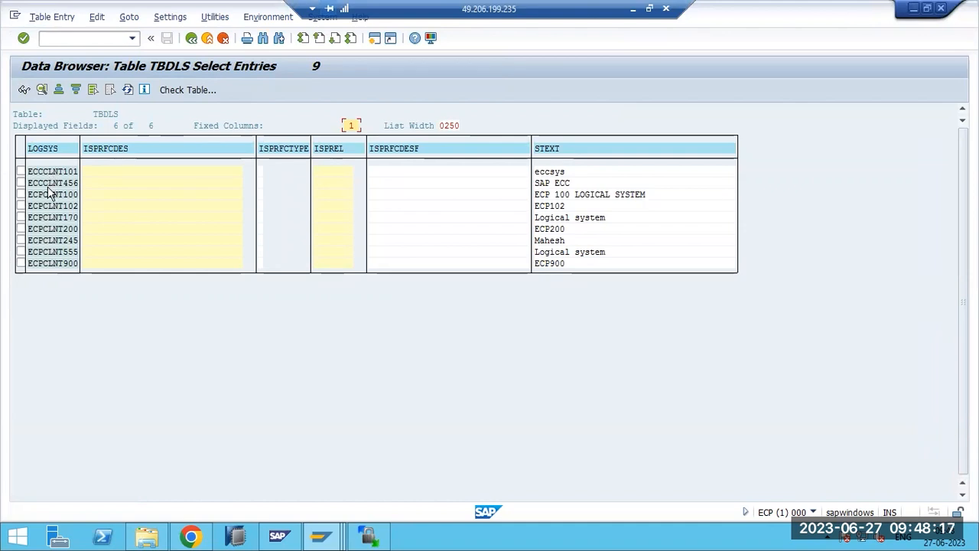
left_click(191, 37)
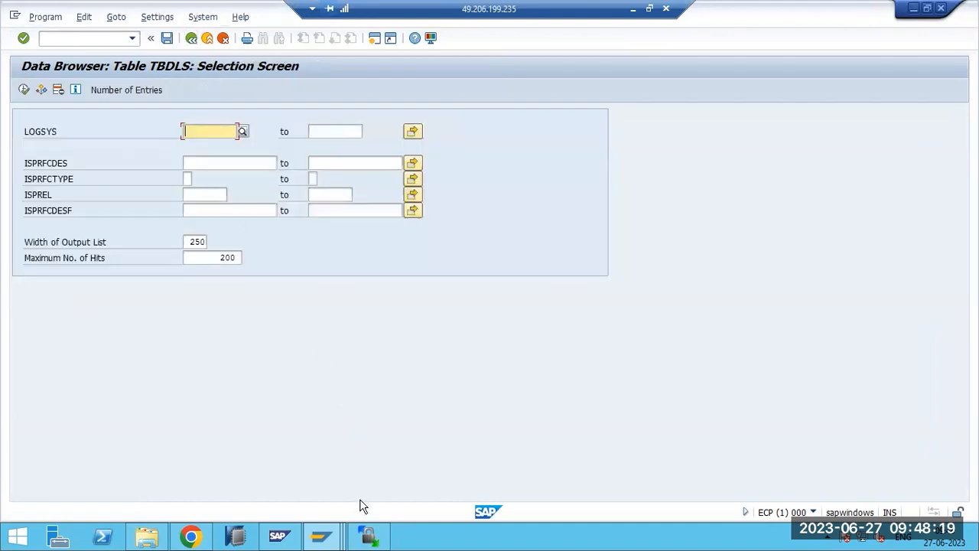
left_click(321, 540)
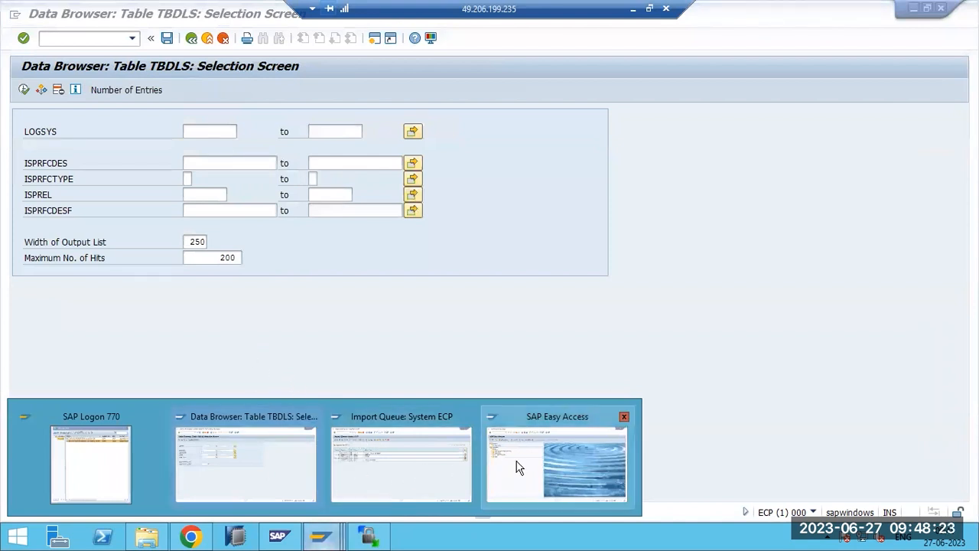
- Reopen ECP's import queue from the Import Overview and select request NWDK900048
left_click(356, 473)
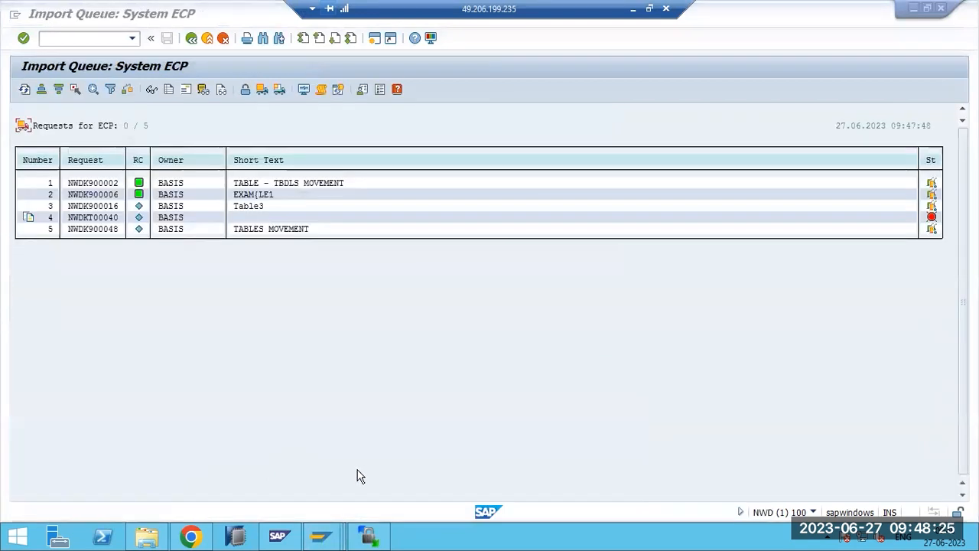
left_click(102, 232)
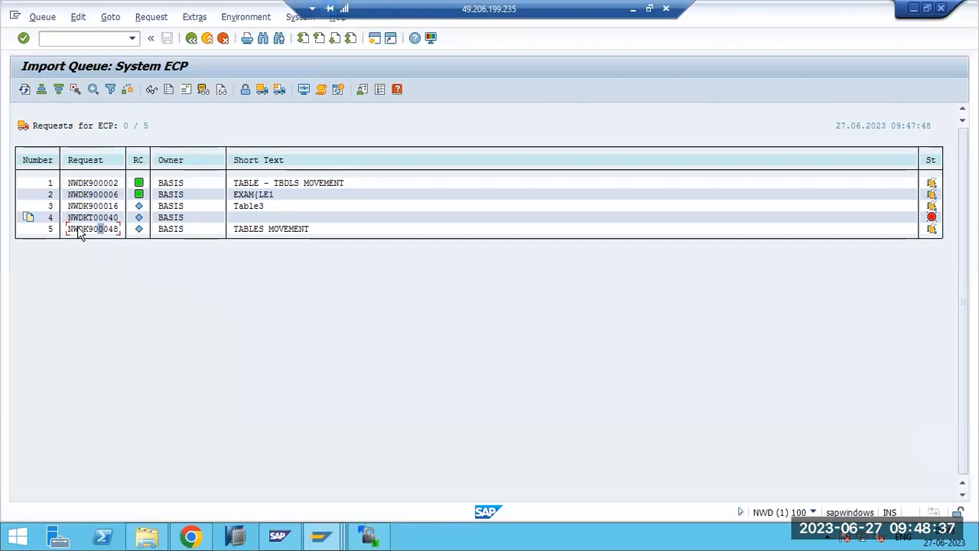
key("F3")
key("F3")
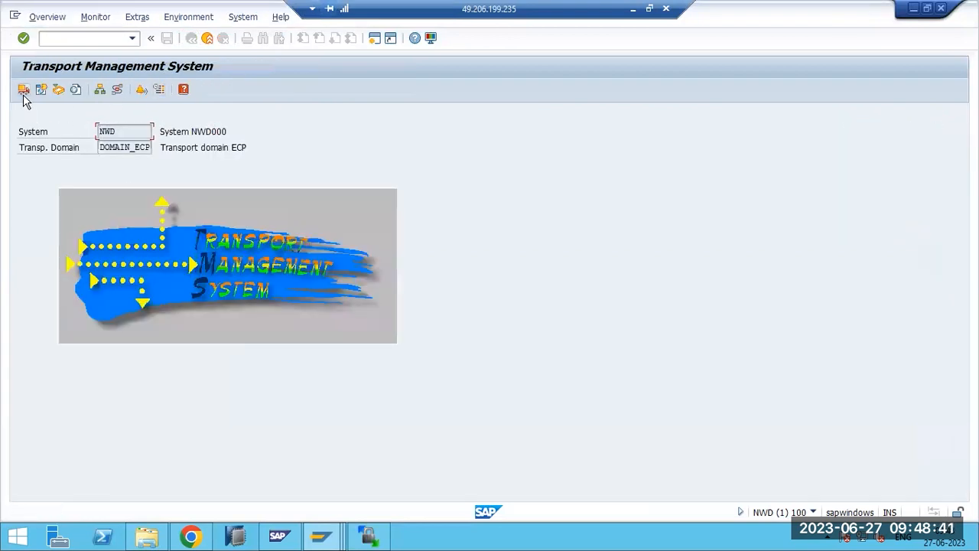
left_click(24, 89)
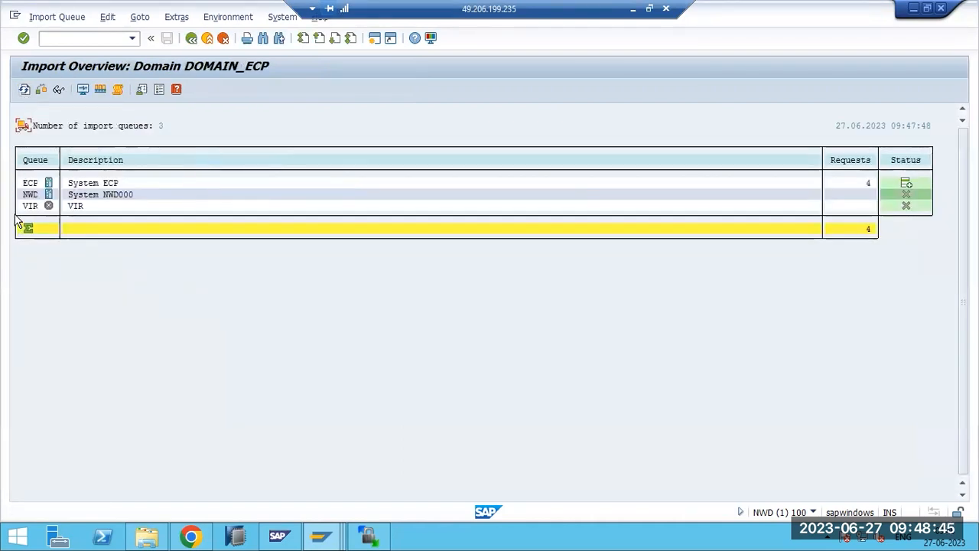
double_click(27, 184)
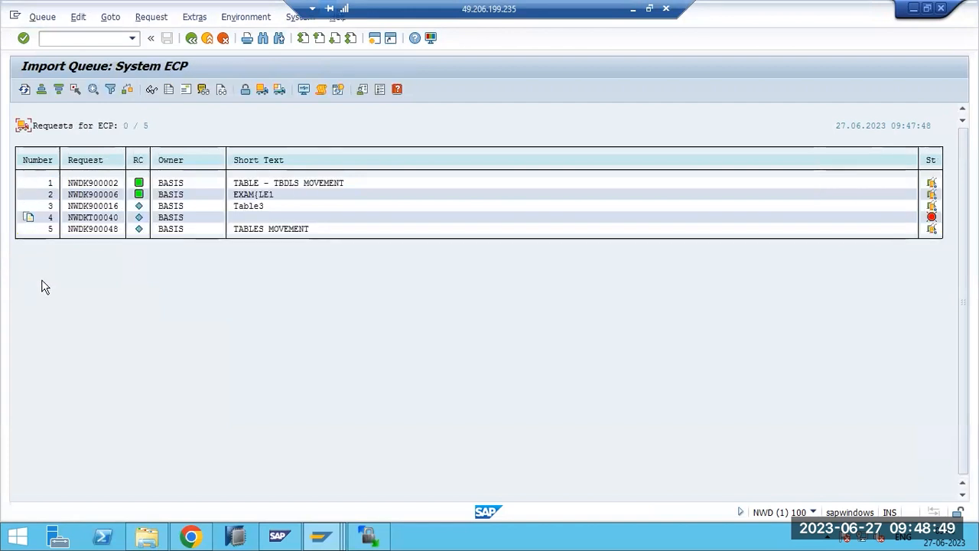
left_click(76, 230)
- Try Import All Requests, which is refused, then select request NWDK900048 in row 5
left_click(262, 90)
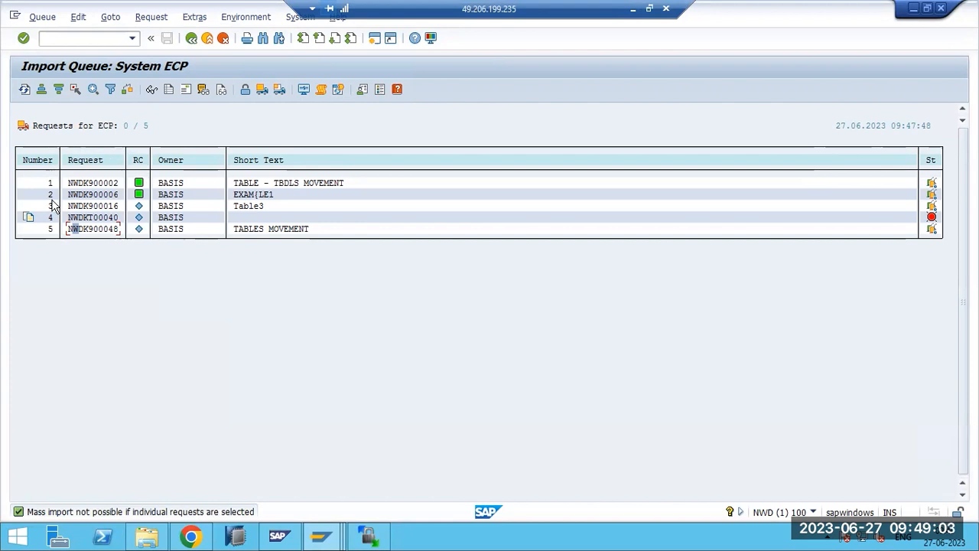
mouse_move(140, 185)
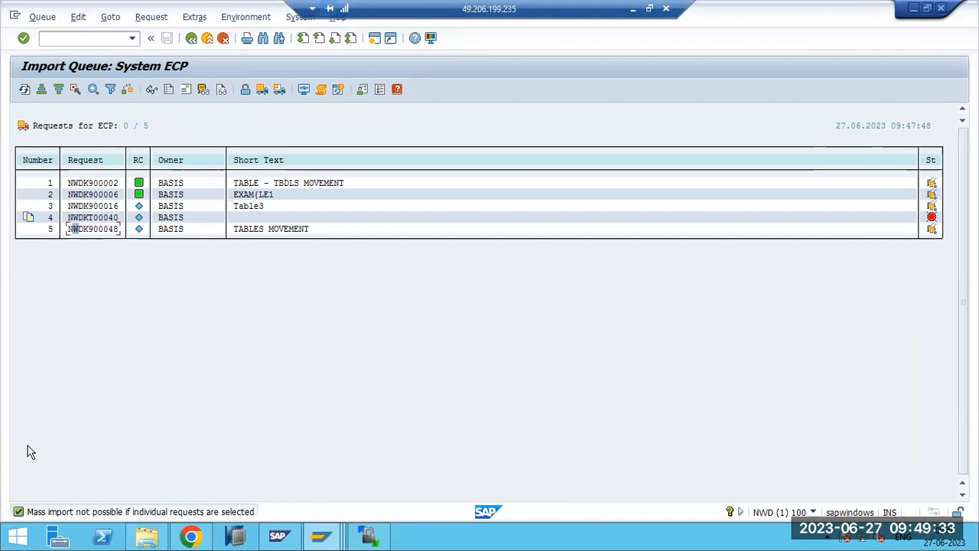
left_click(90, 229)
left_click(94, 220)
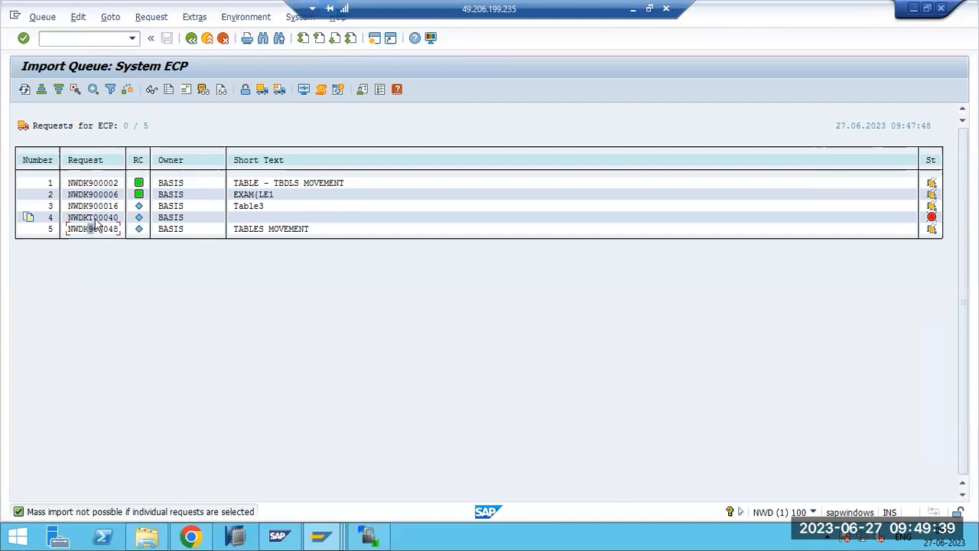
left_click(102, 231)
left_click(95, 220)
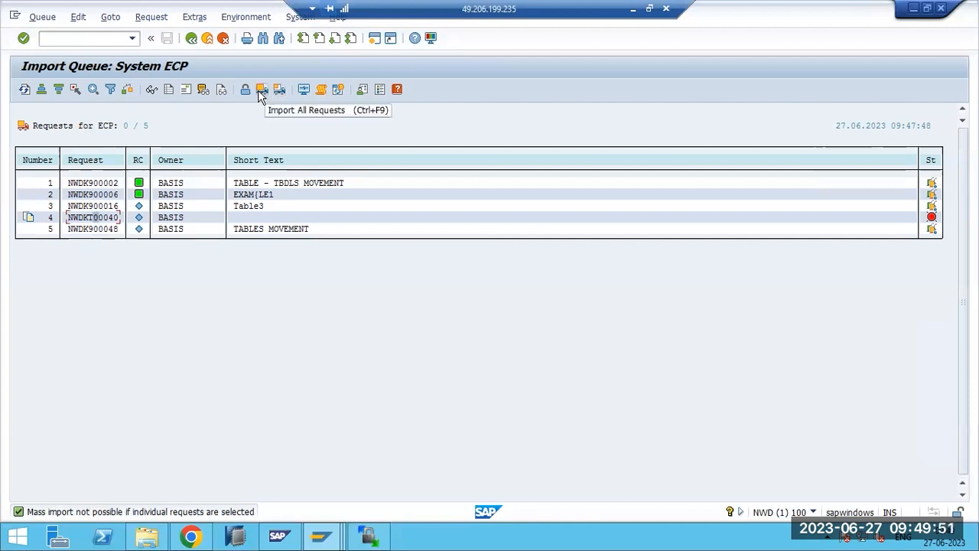
left_click(103, 233)
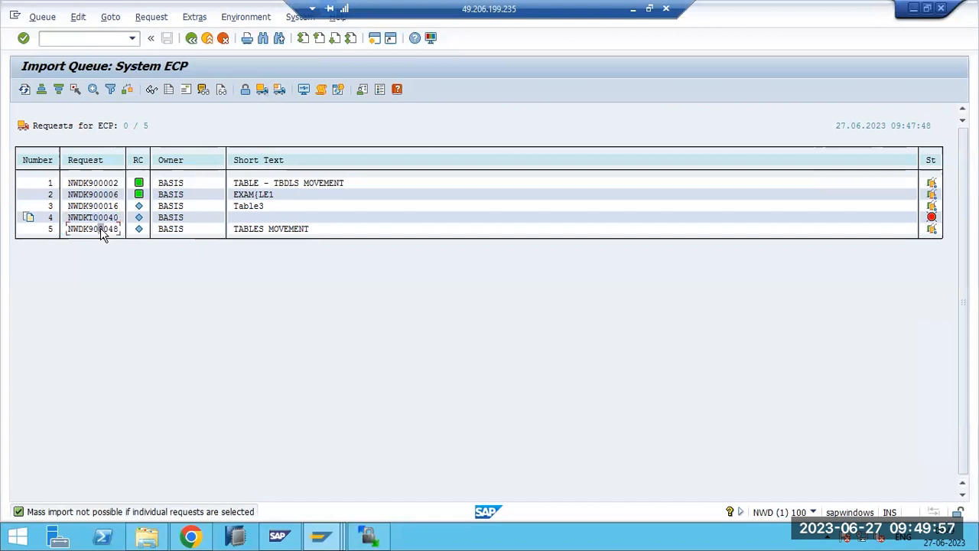
- Set up the NWDK900048 import for target client 101 with an Immediate start
left_click(279, 89)
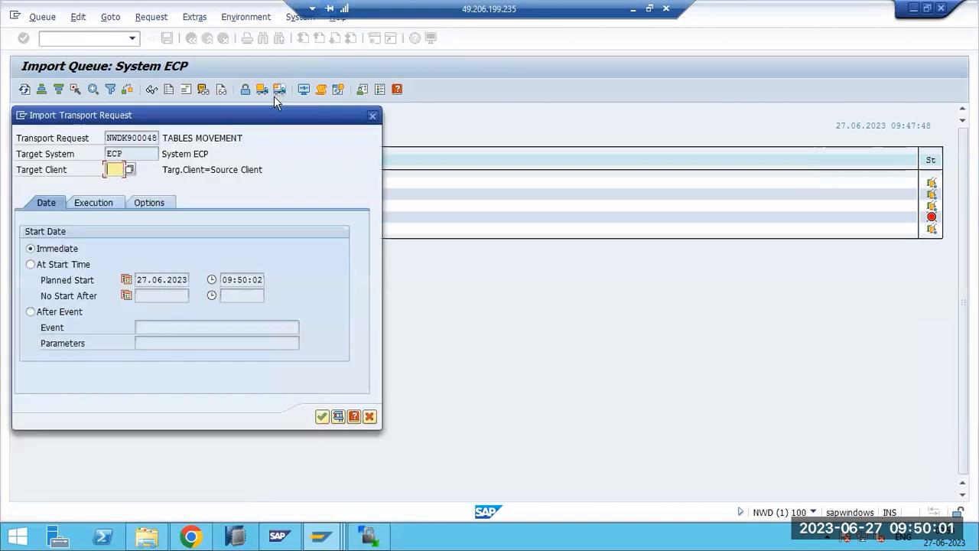
left_click(130, 169)
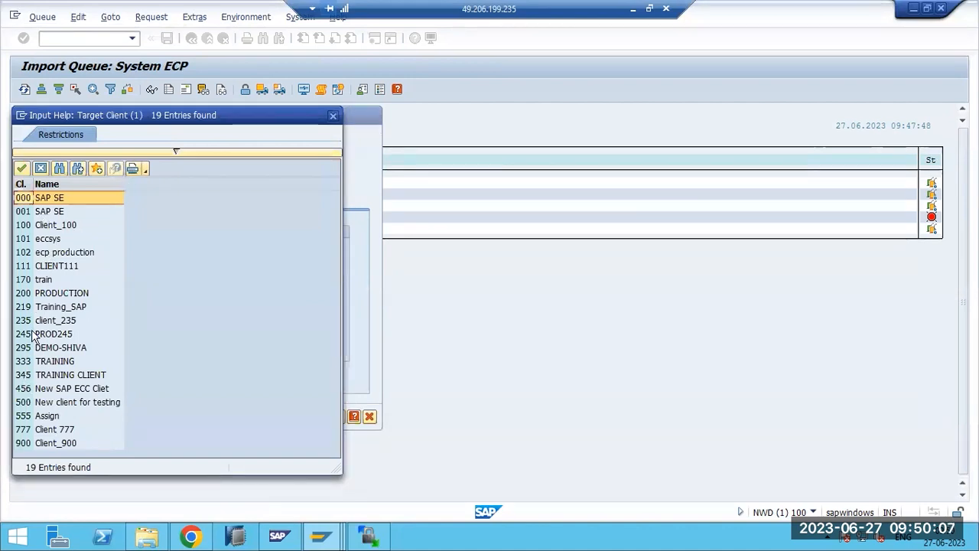
double_click(25, 240)
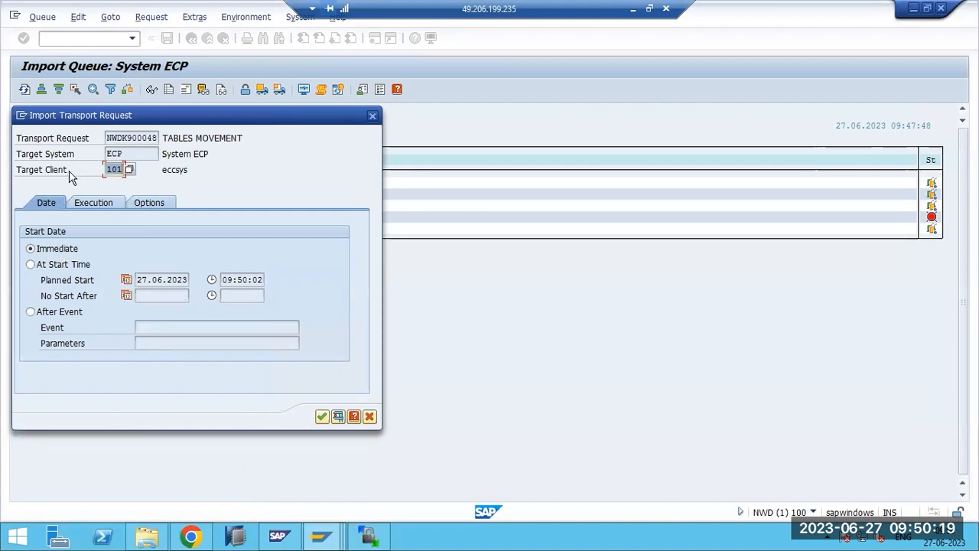
left_click(53, 266)
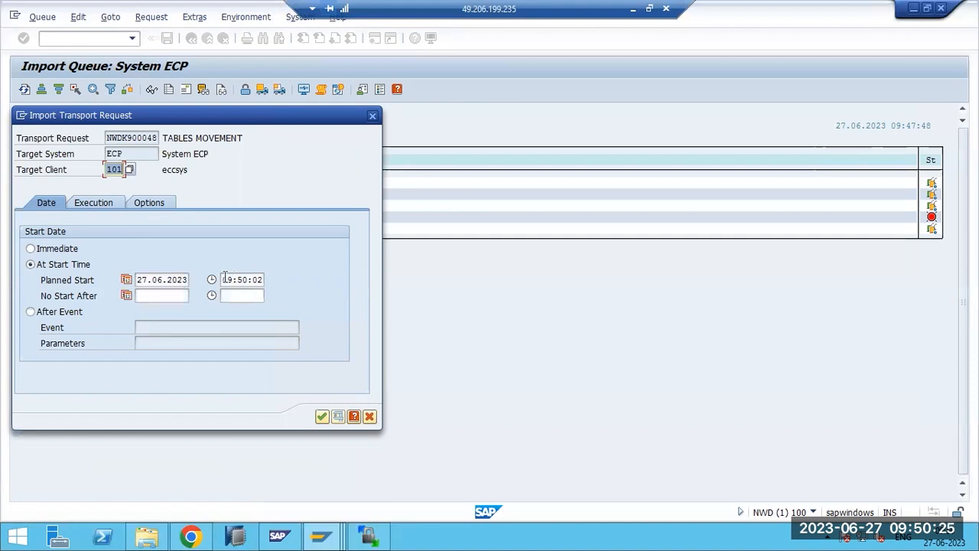
left_click(64, 249)
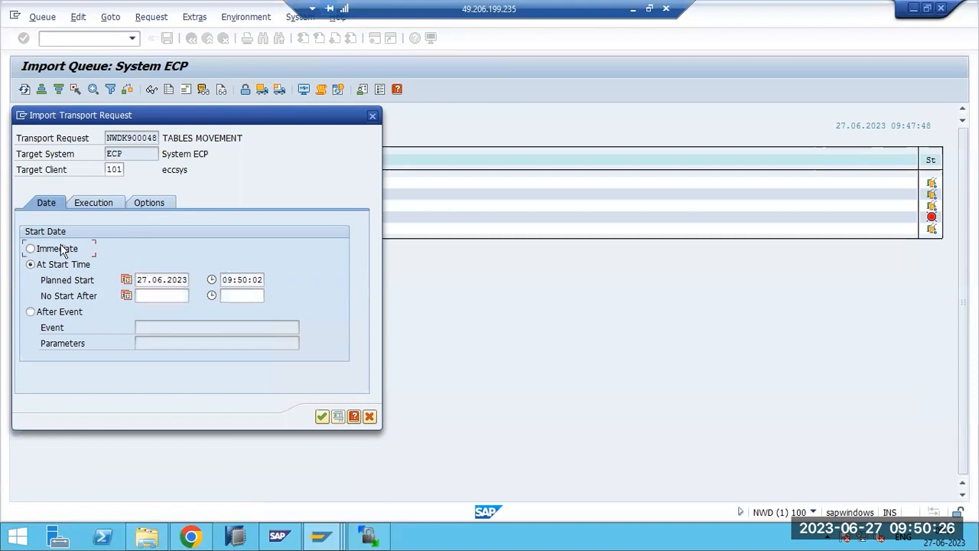
- Keep the NWDK900048 import on Asynchronous execution after trying Synchronous, then view its import options
left_click(98, 202)
left_click(61, 250)
left_click(65, 266)
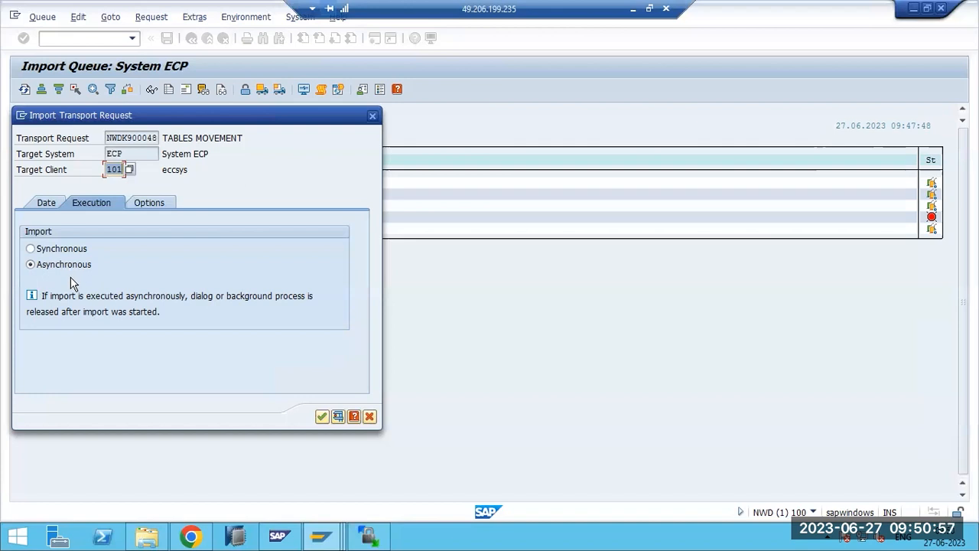
left_click(91, 304)
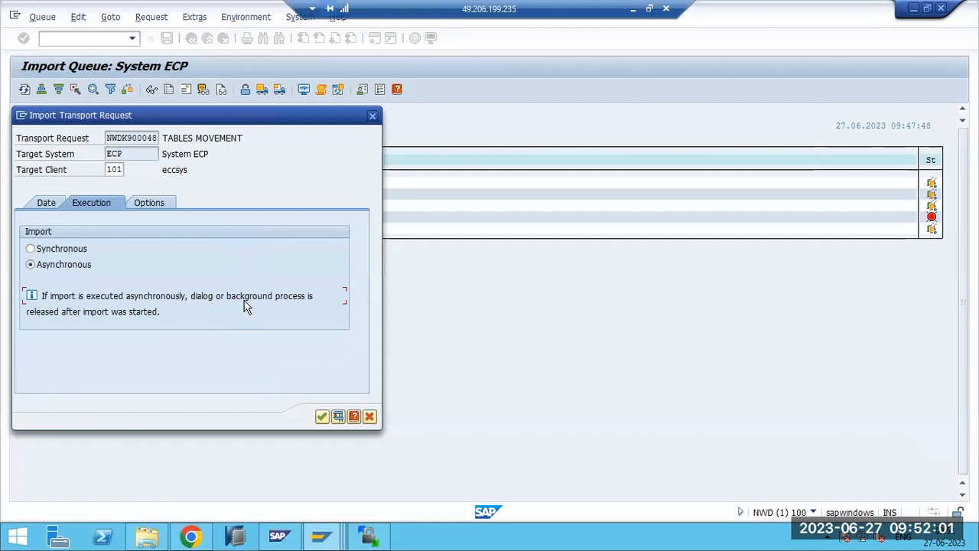
left_click_drag(126, 315, 146, 315)
left_click(66, 253)
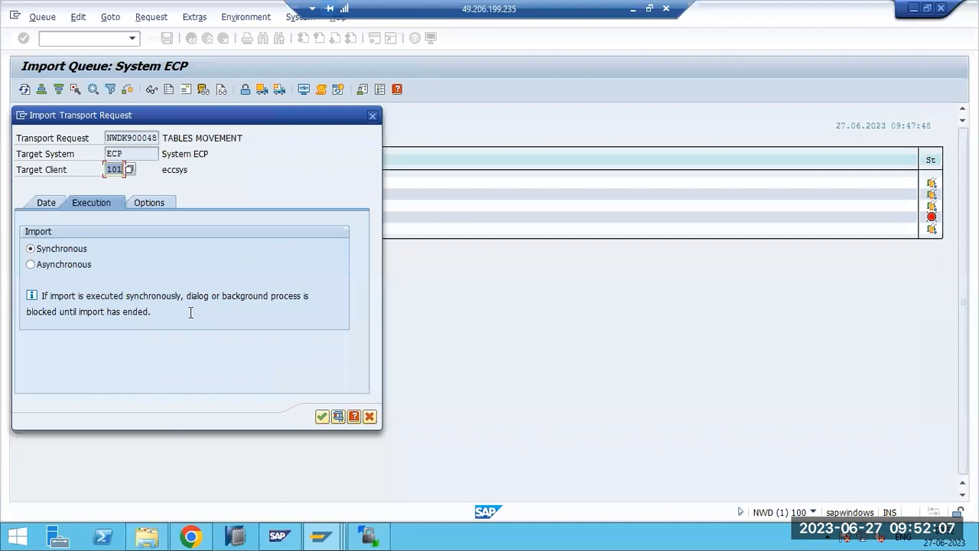
left_click_drag(96, 315, 146, 314)
left_click(250, 300)
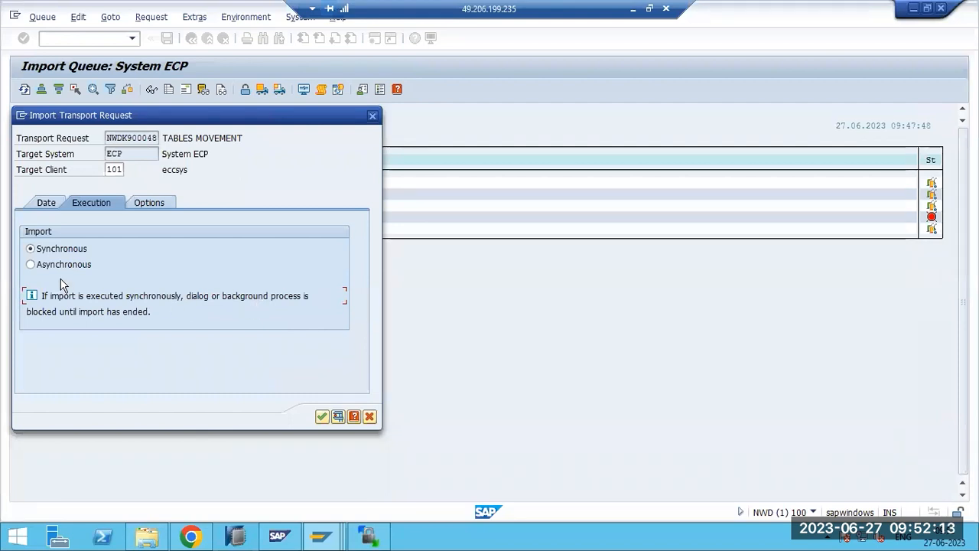
left_click(31, 264)
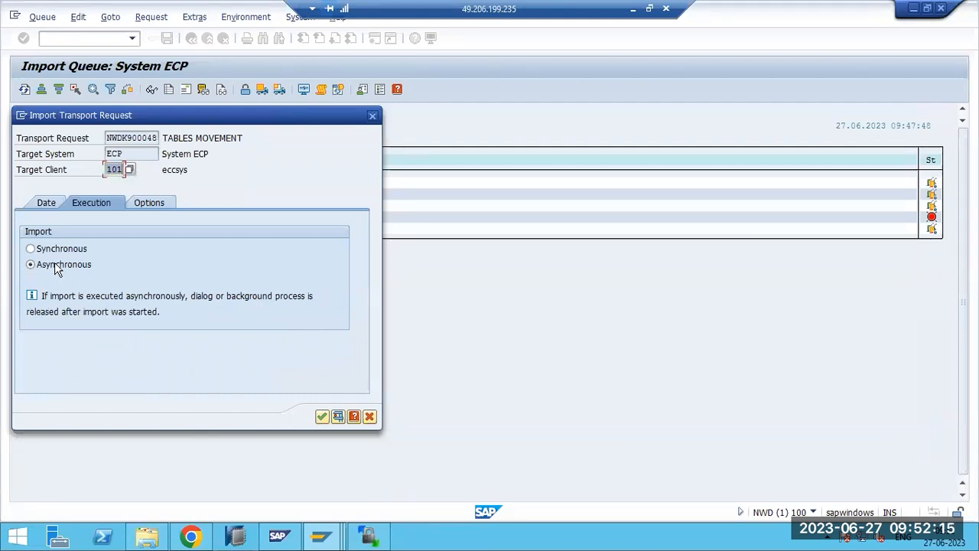
left_click(149, 205)
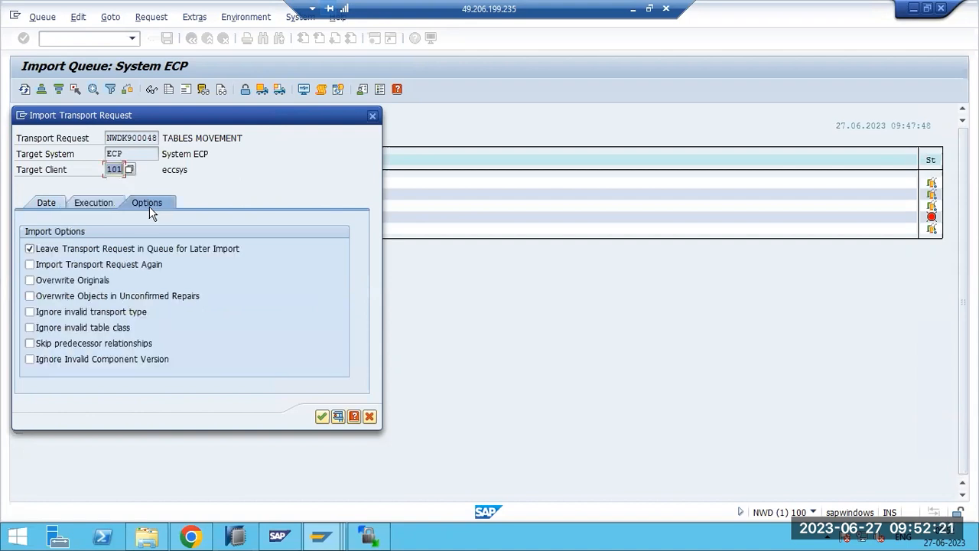
- Tick 'Import Transport Request Again' and 'Ignore Invalid Component Version', then confirm the import settings
left_click(38, 266)
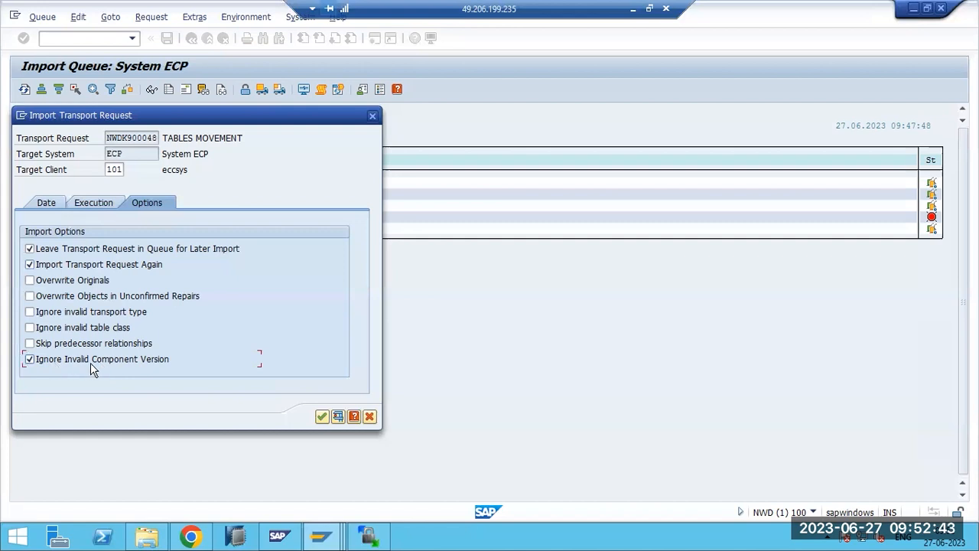
left_click(322, 416)
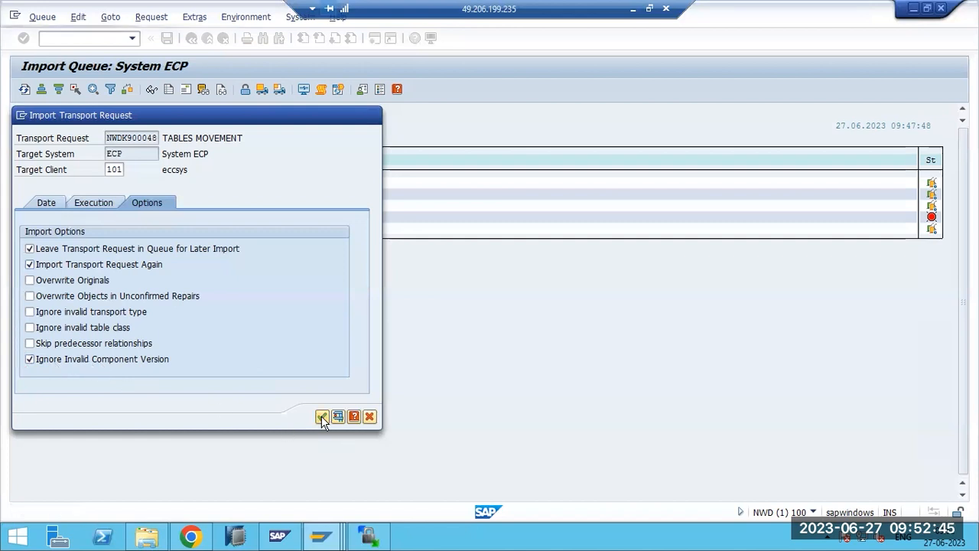
- Confirm the import start and log on remotely to ECP with client 100 and the user name
left_click(202, 356)
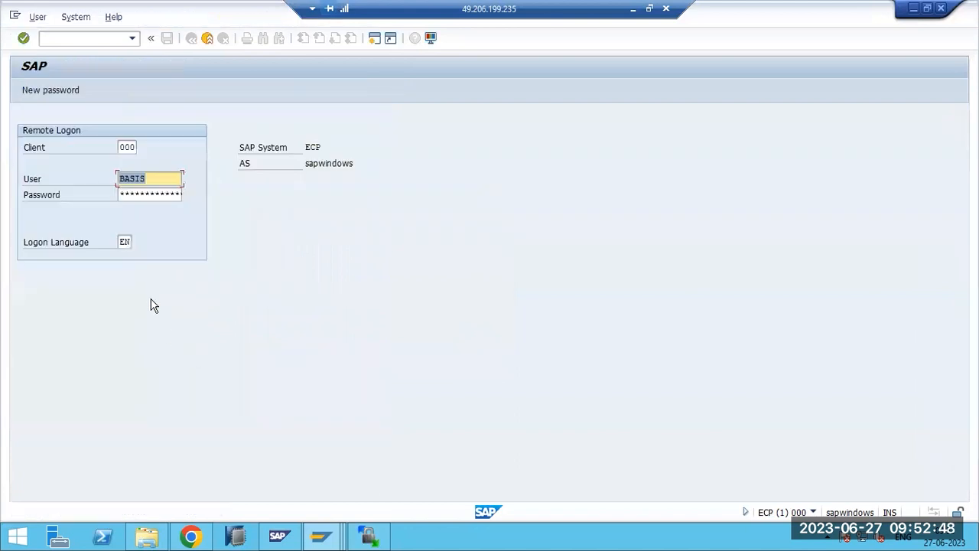
double_click(126, 147)
type("100")
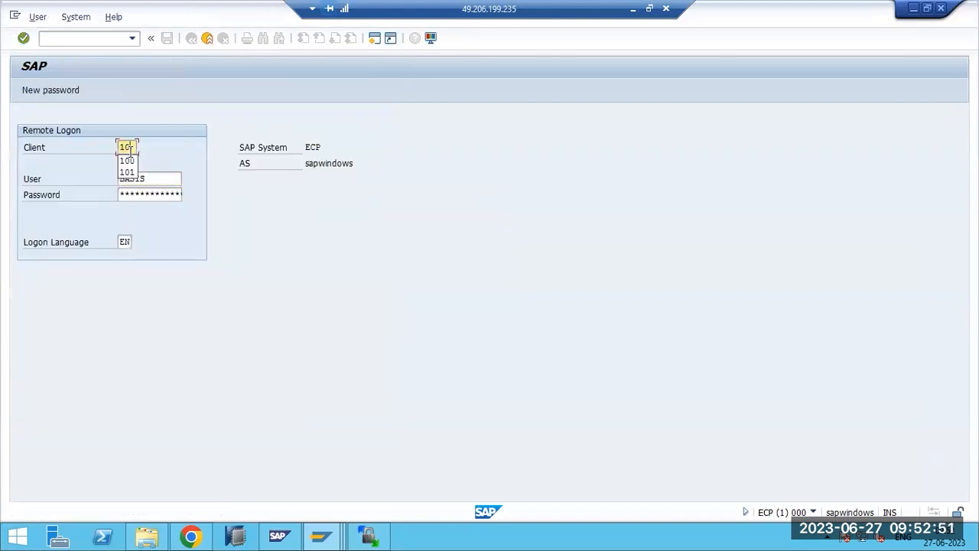
key("Tab")
key("Tab")
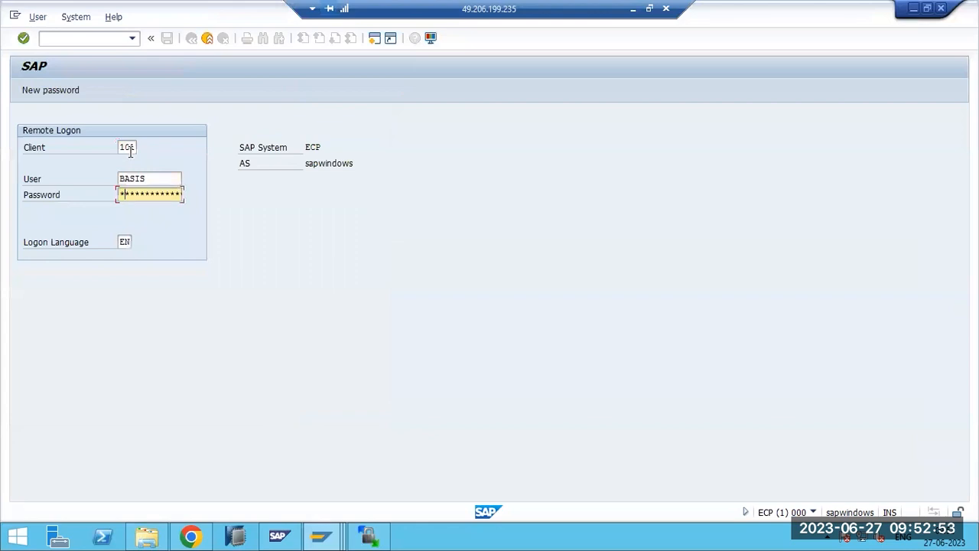
key("Return")
type("ddic")
key("Tab")
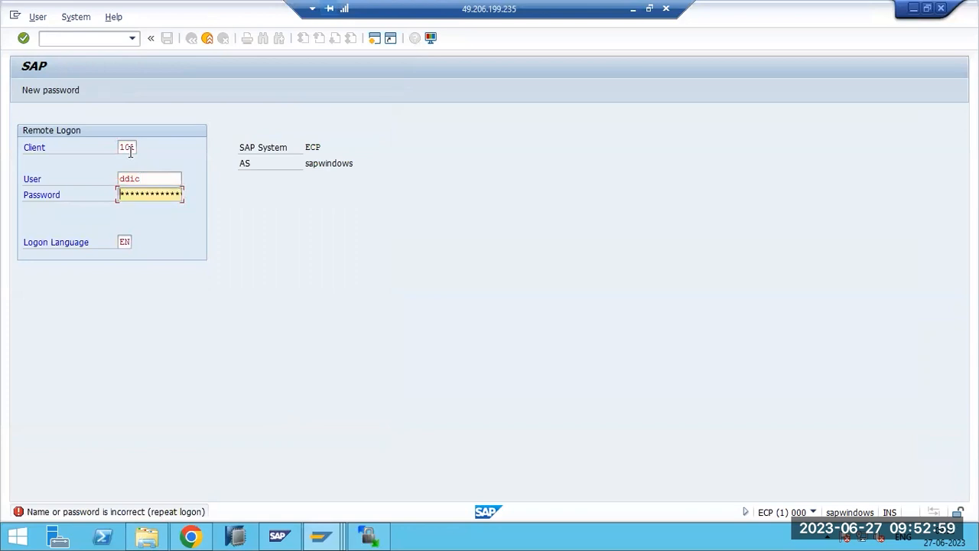
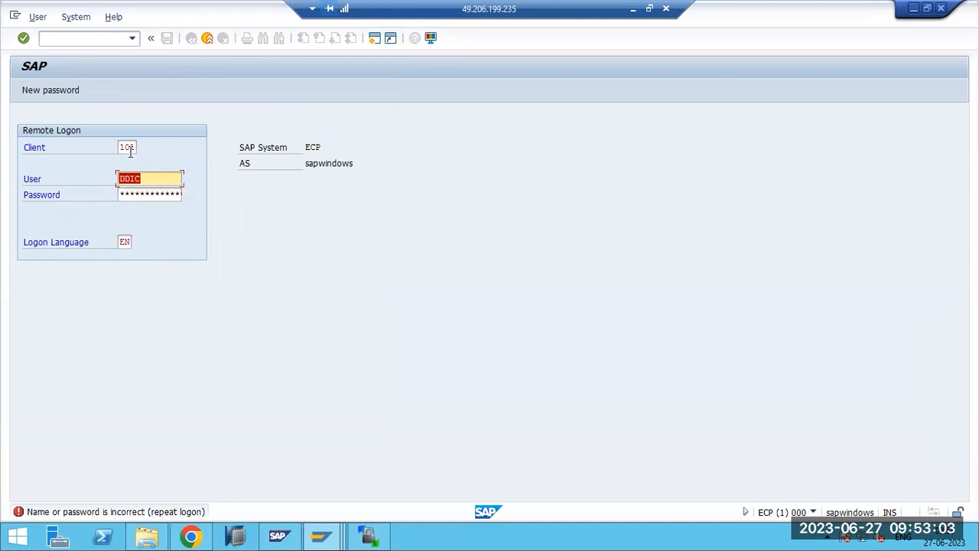
- Change the remote logon client to 000 and log on to ECP with the password
double_click(129, 148)
type("000")
key("Tab")
key("Tab")
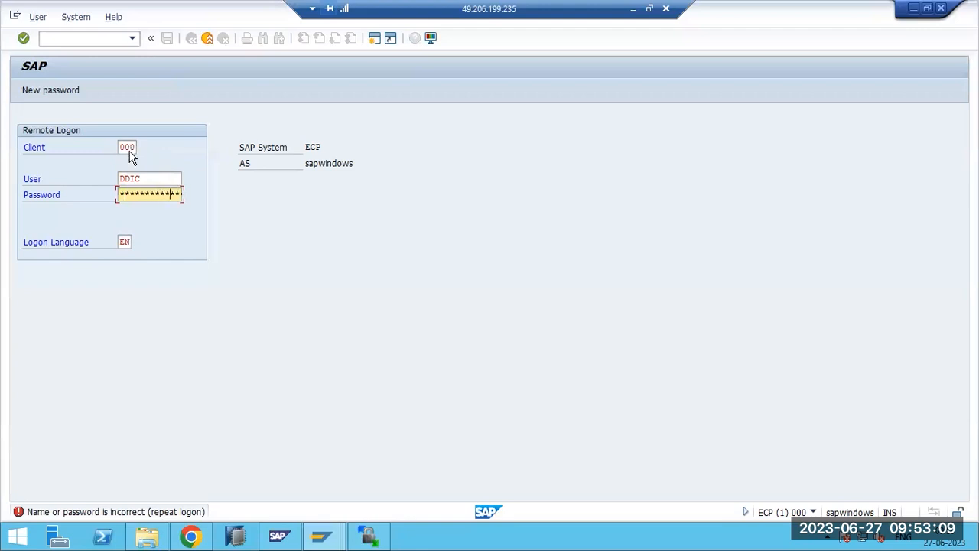
key("Return")
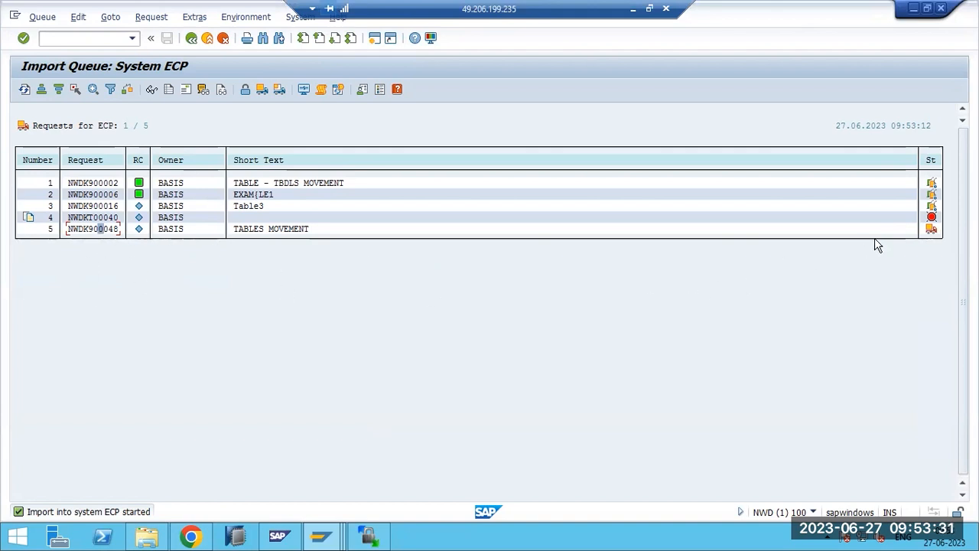
- Refresh the ECP import queue to see NWDK900048 with return code 0, then cycle through SAP windows
left_click(25, 90)
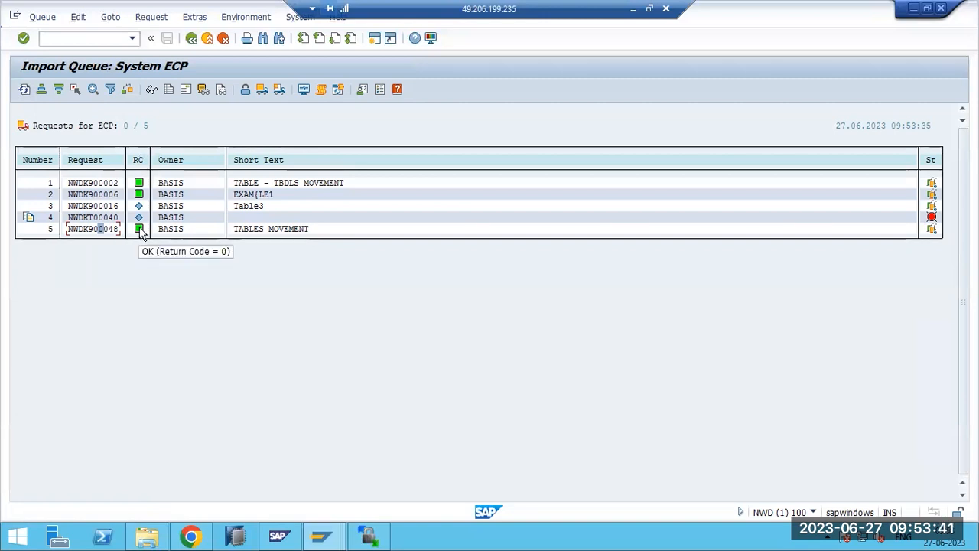
left_click(321, 535)
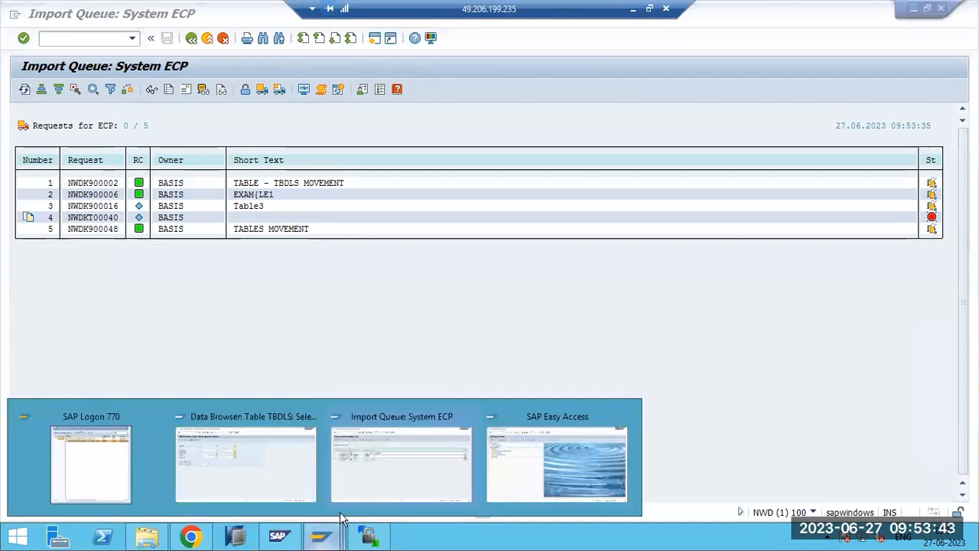
left_click(533, 460)
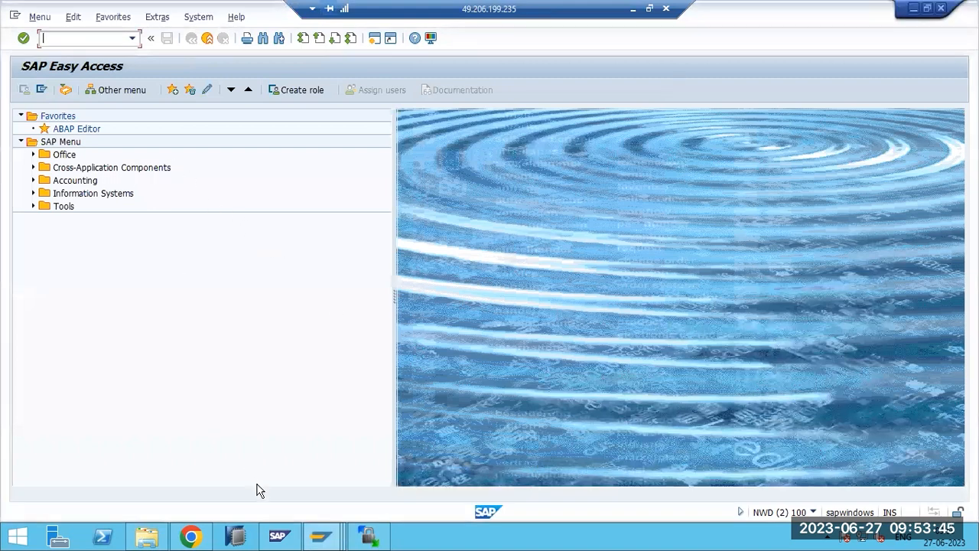
left_click(312, 536)
left_click(384, 463)
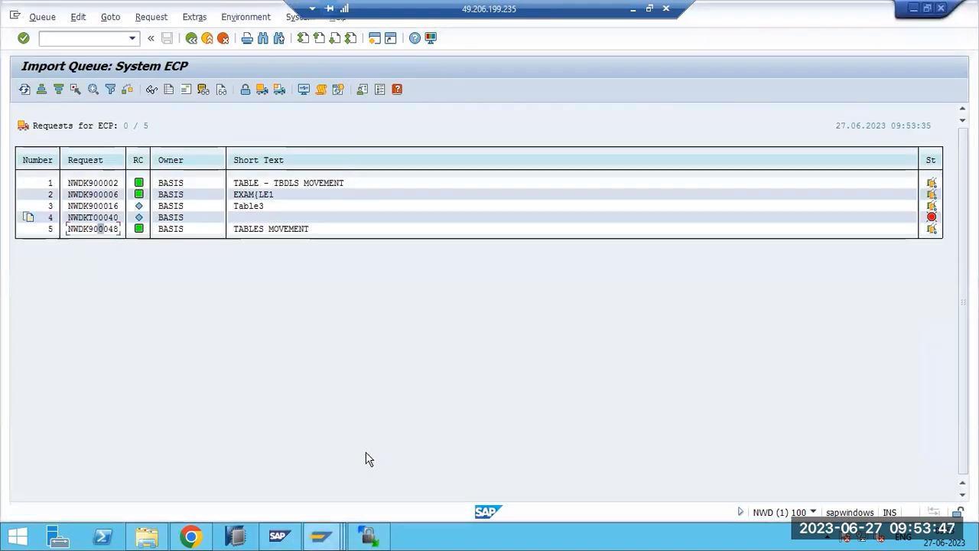
left_click(335, 531)
- Count the TBDLS entries in ECP client 000 and list its 10 logical systems
left_click(284, 489)
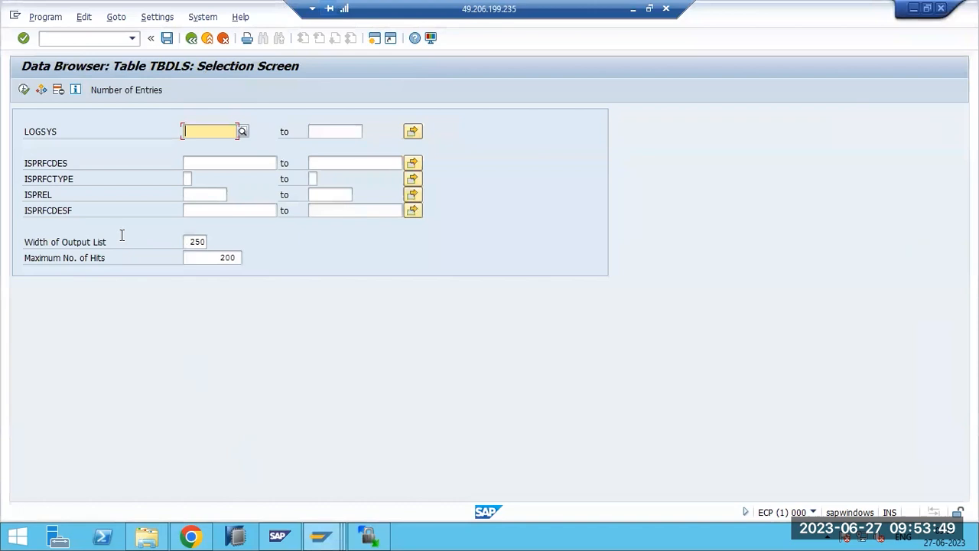
key("F3")
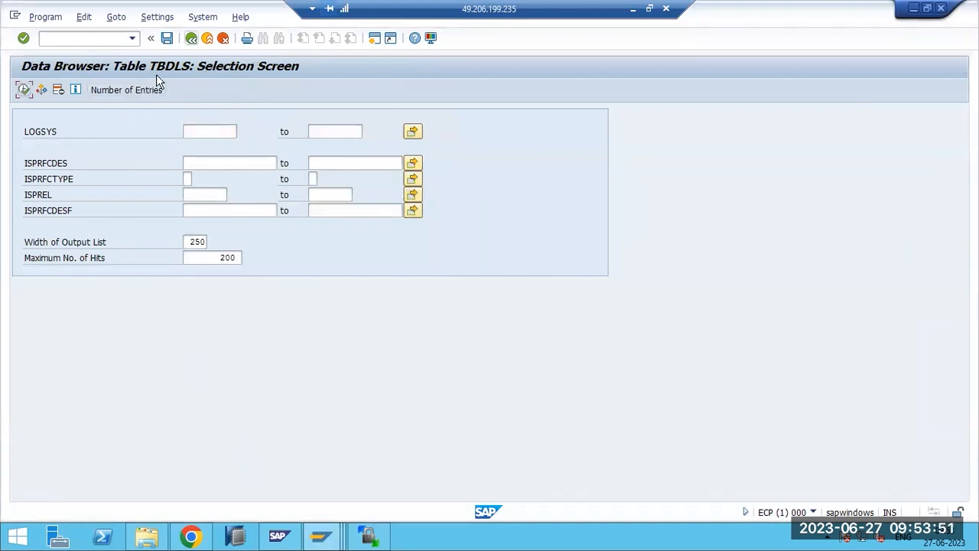
left_click(23, 90)
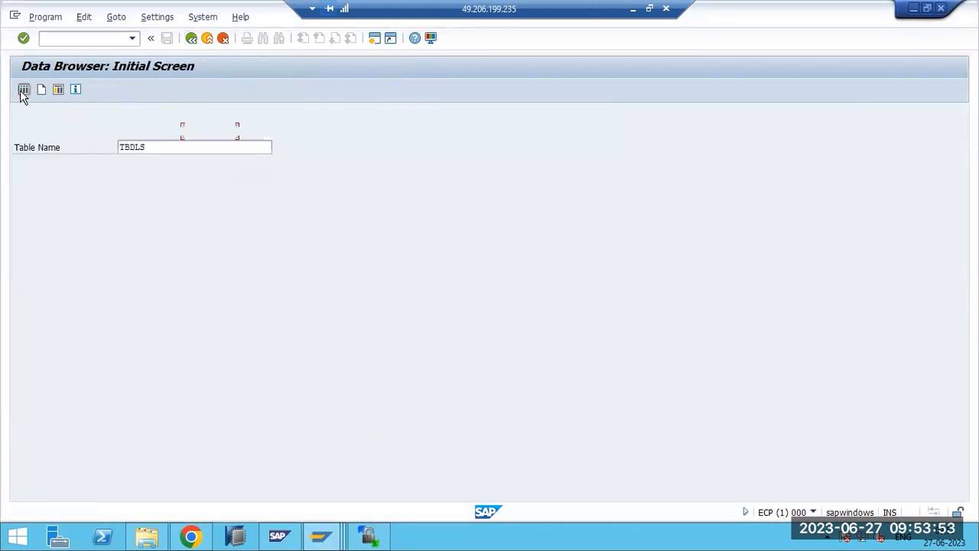
key("F3")
left_click(130, 148)
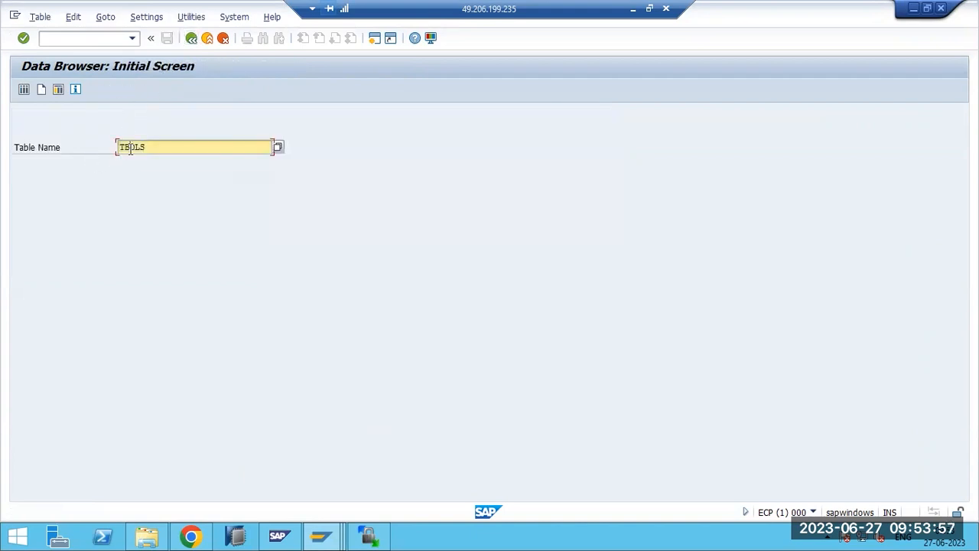
left_click(23, 90)
left_click(98, 92)
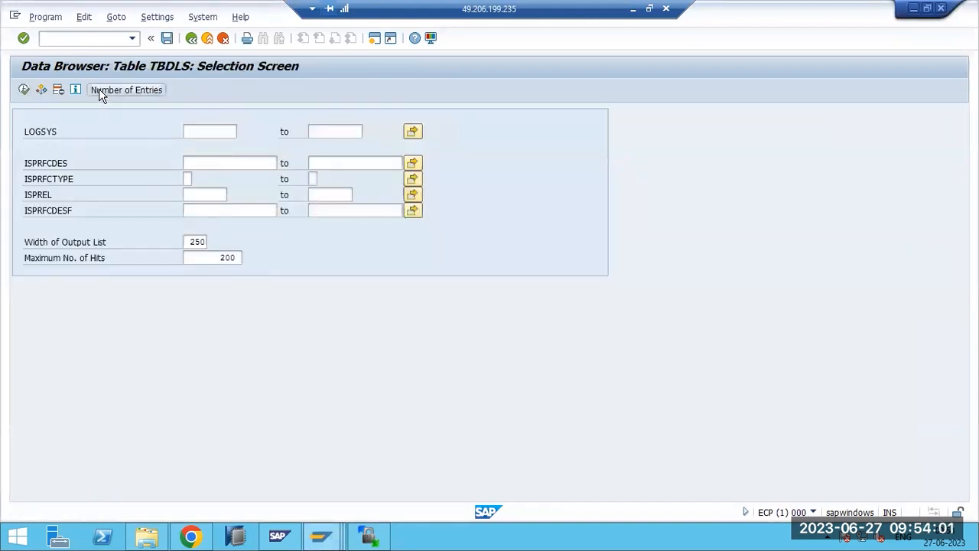
left_click(268, 290)
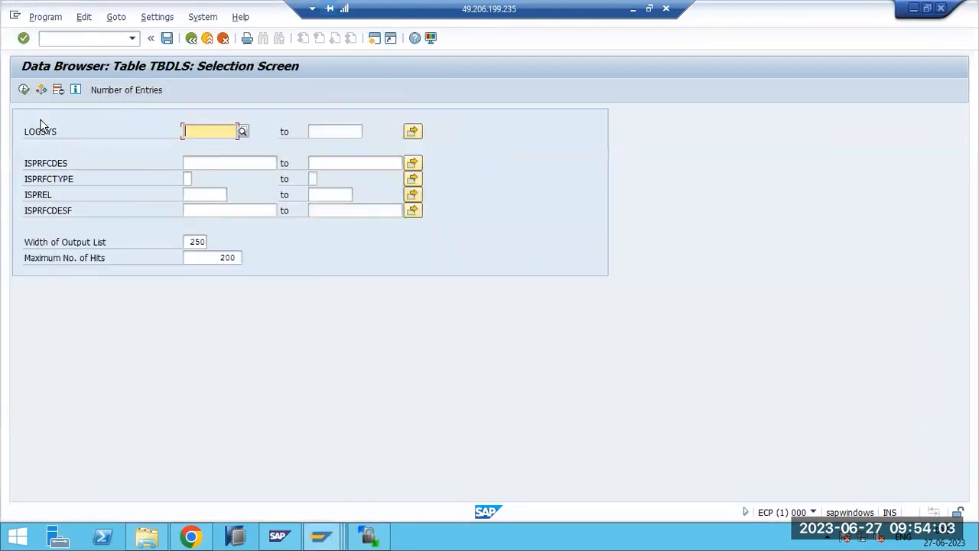
left_click(24, 89)
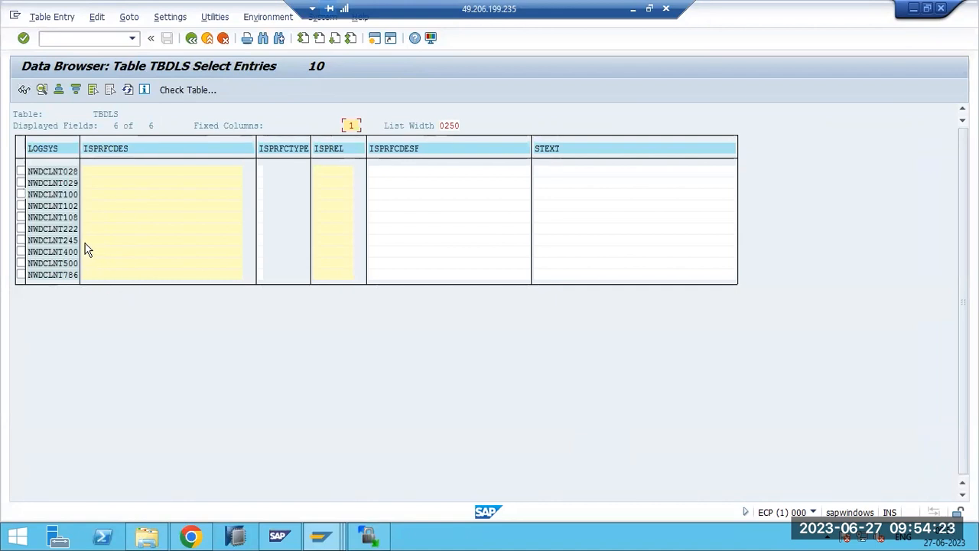
- In the NWD client 100 session, run SE16 and list the entries of table TBDLS
left_click(320, 535)
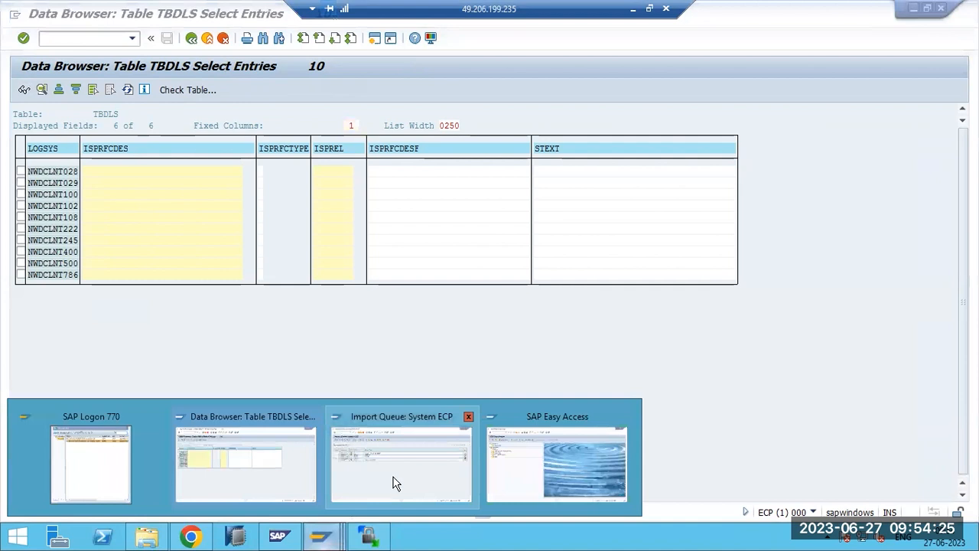
left_click(544, 479)
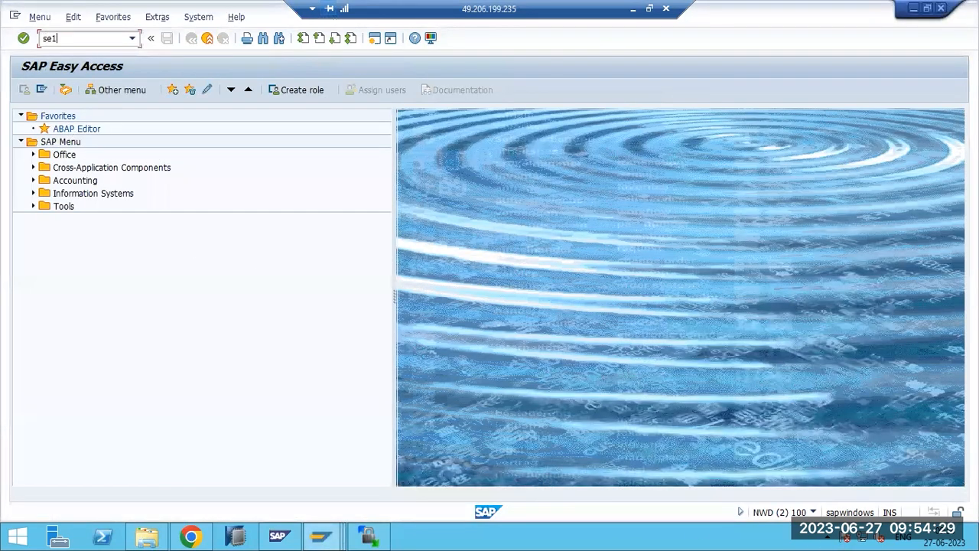
key("Return")
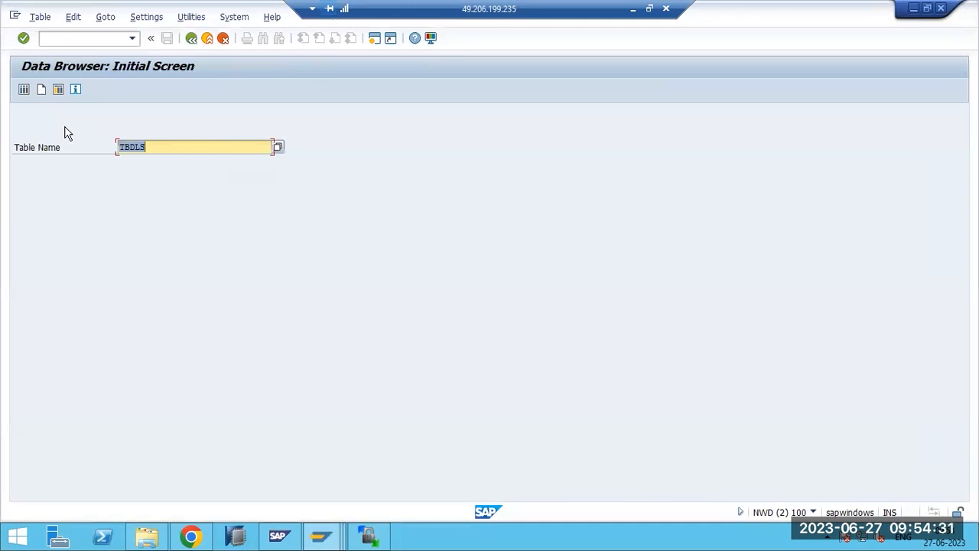
left_click(23, 90)
left_click(24, 90)
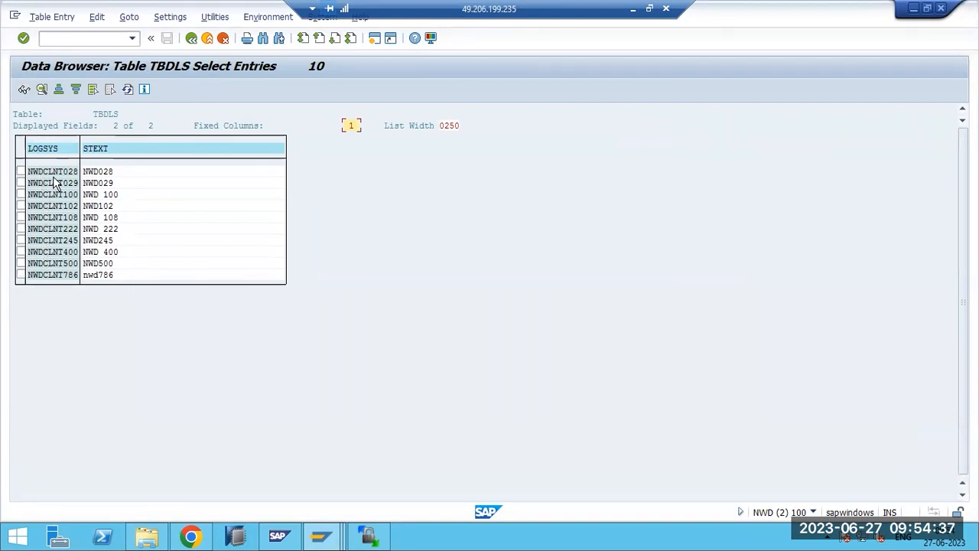
- Compare the ECP and NWD TBDLS lists across windows, then return NWD to the selection screen
left_click(327, 520)
left_click(255, 482)
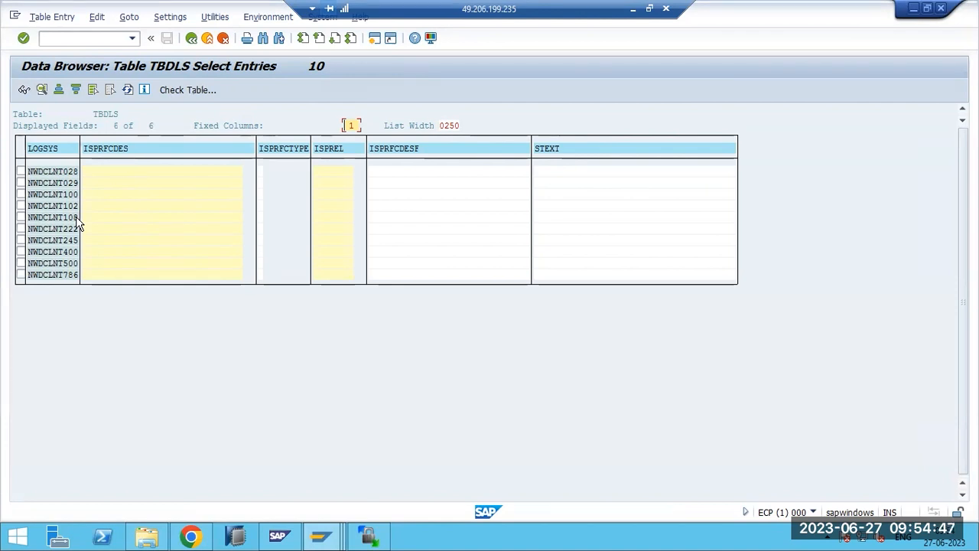
key("F3")
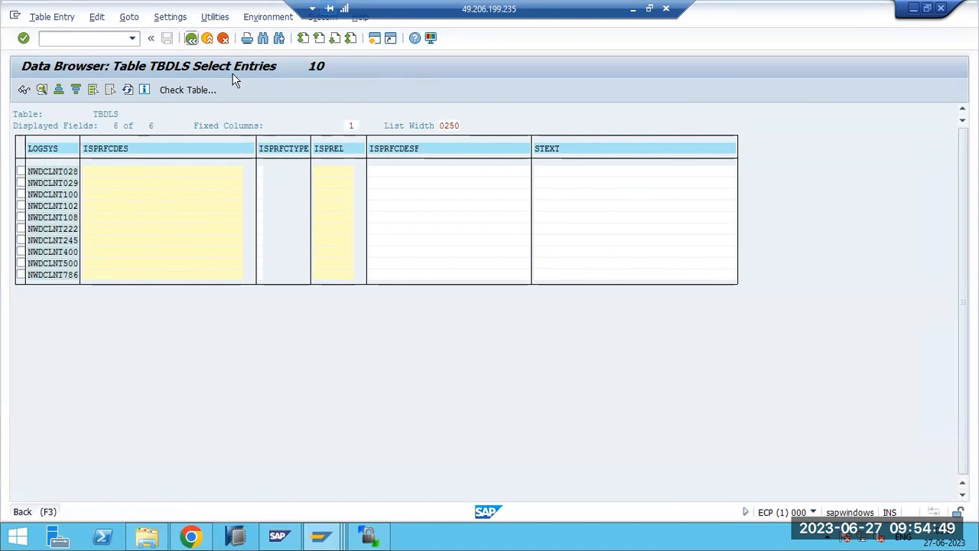
key("F3")
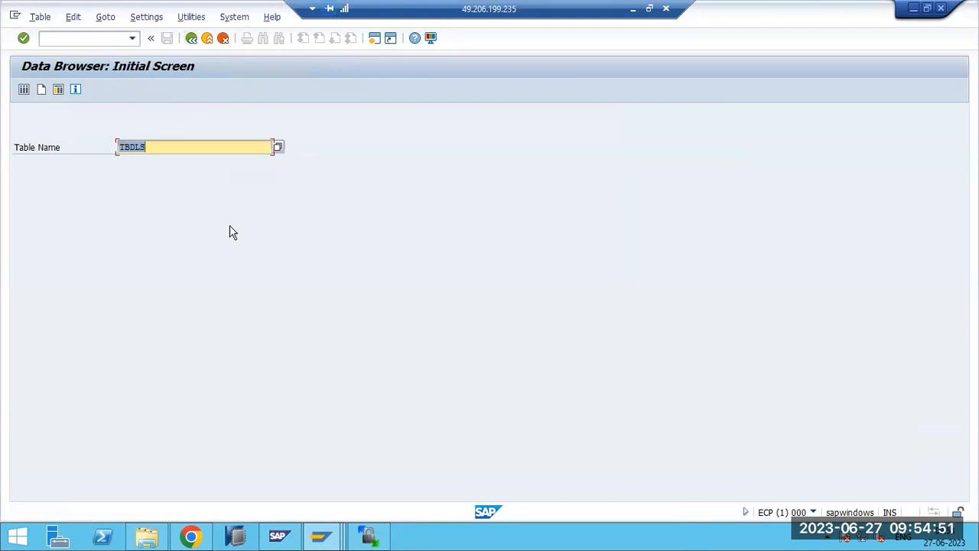
left_click(324, 539)
left_click(532, 482)
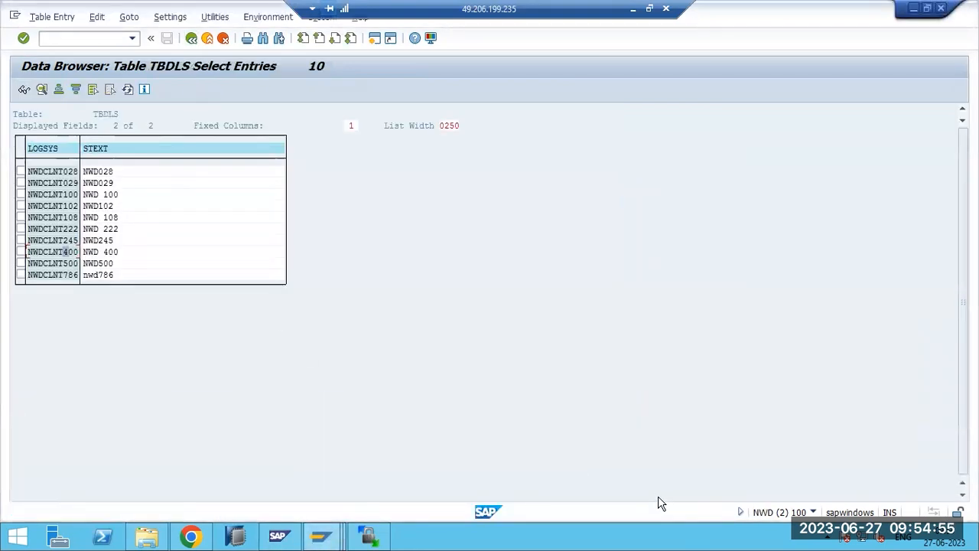
left_click(321, 535)
left_click(405, 499)
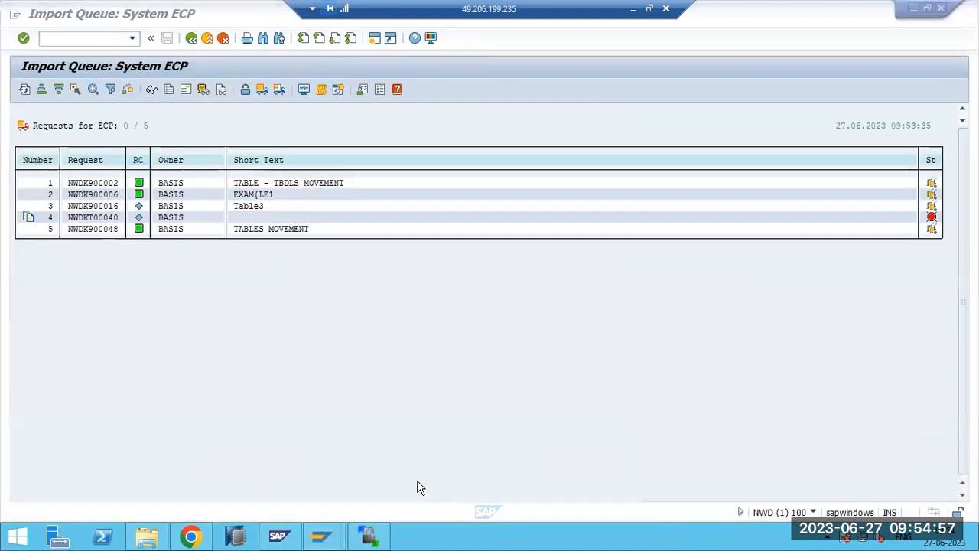
left_click(322, 535)
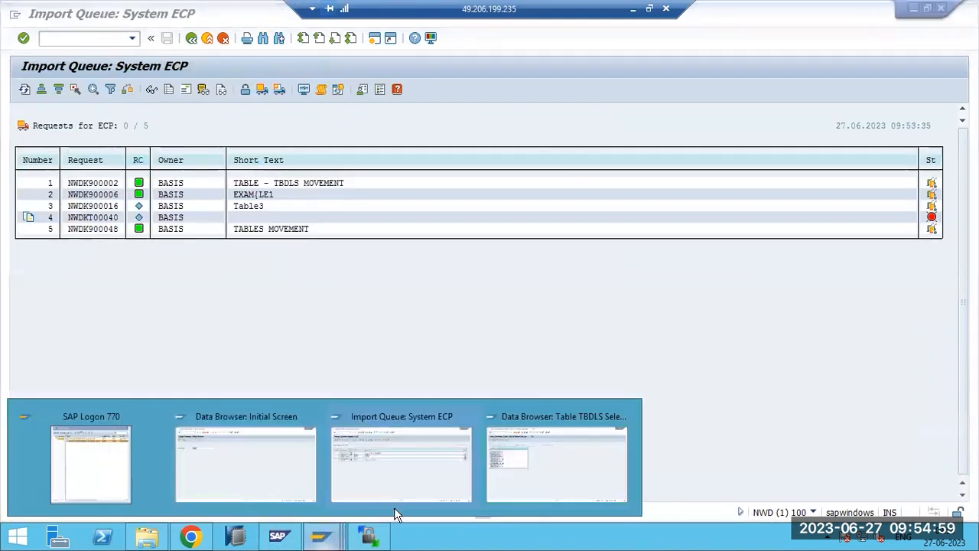
left_click(499, 476)
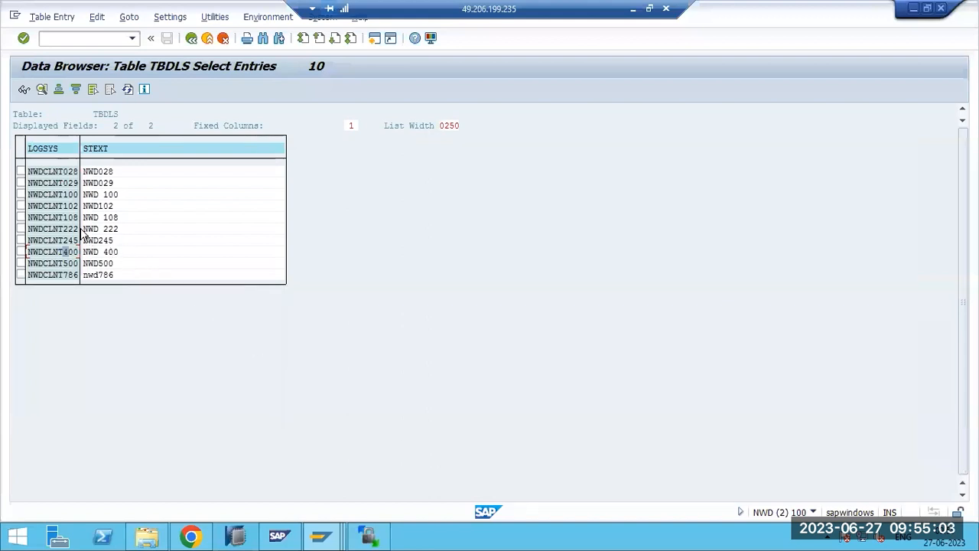
left_click(192, 37)
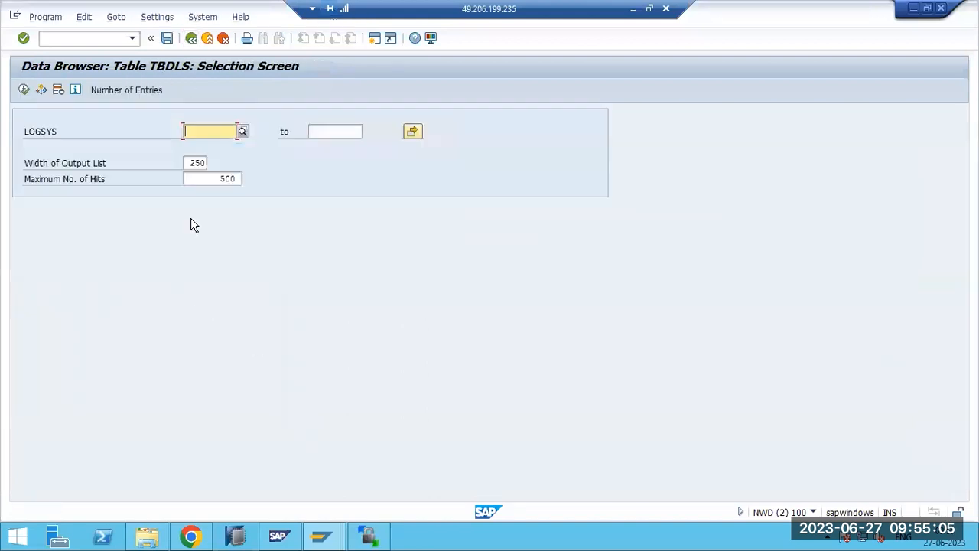
- Leave the ECP import queue, view the transport routes, and exit to SAP Easy Access
left_click(318, 529)
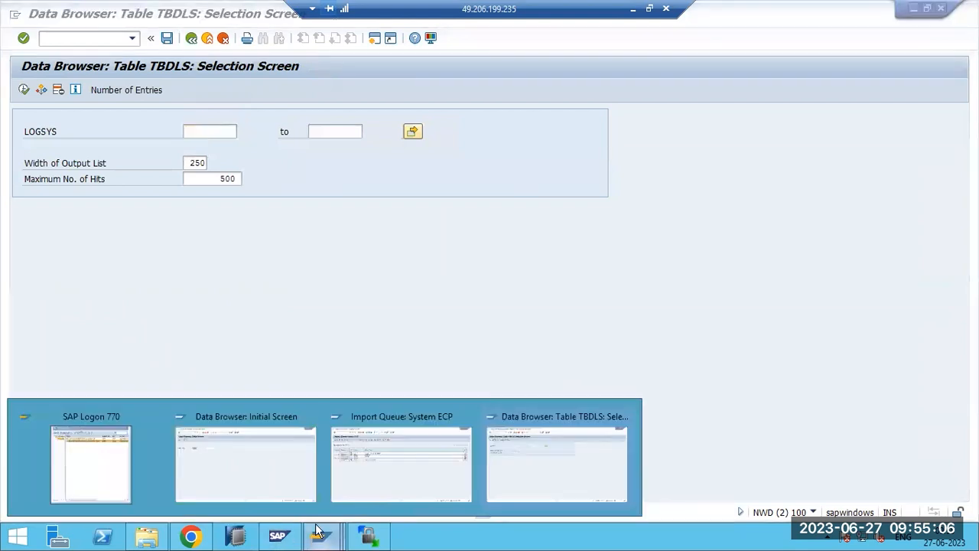
left_click(354, 474)
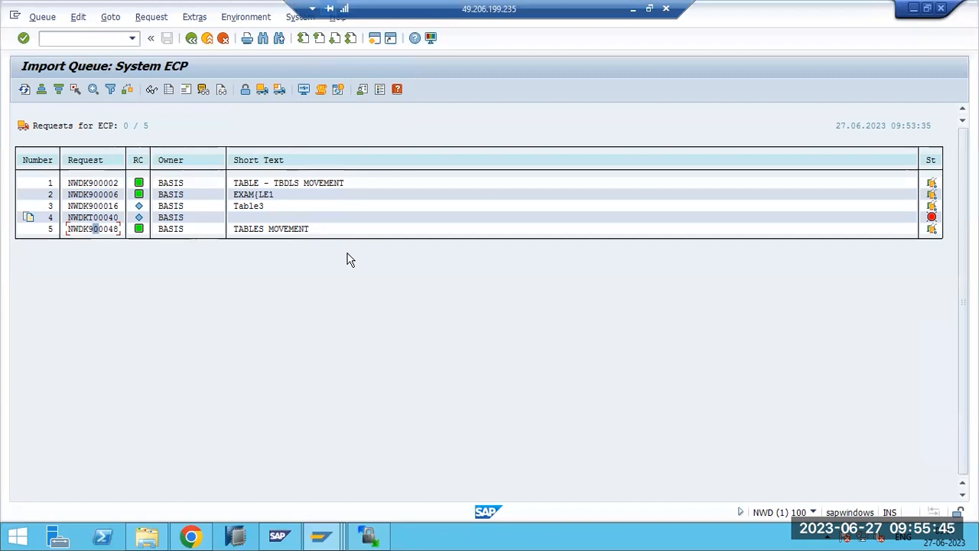
key("F3")
key("F3")
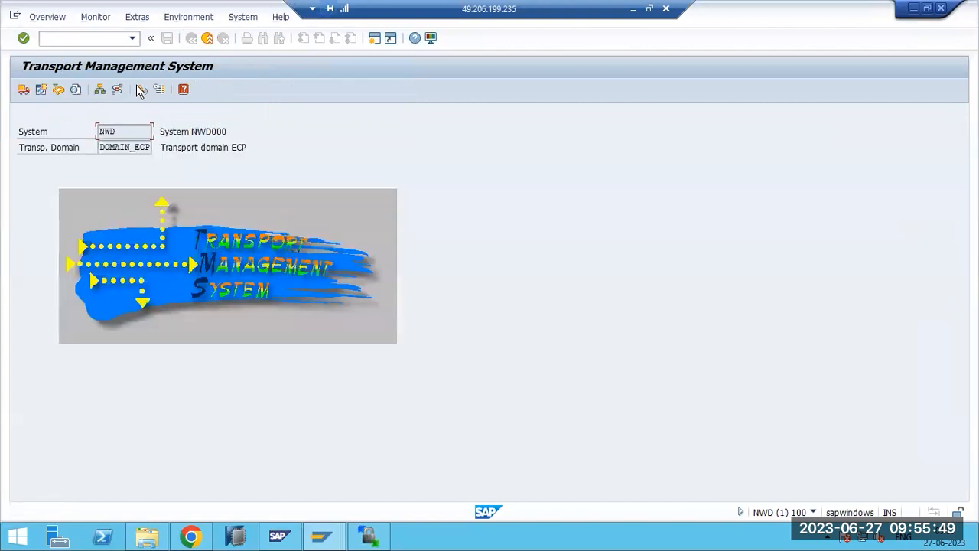
left_click(119, 90)
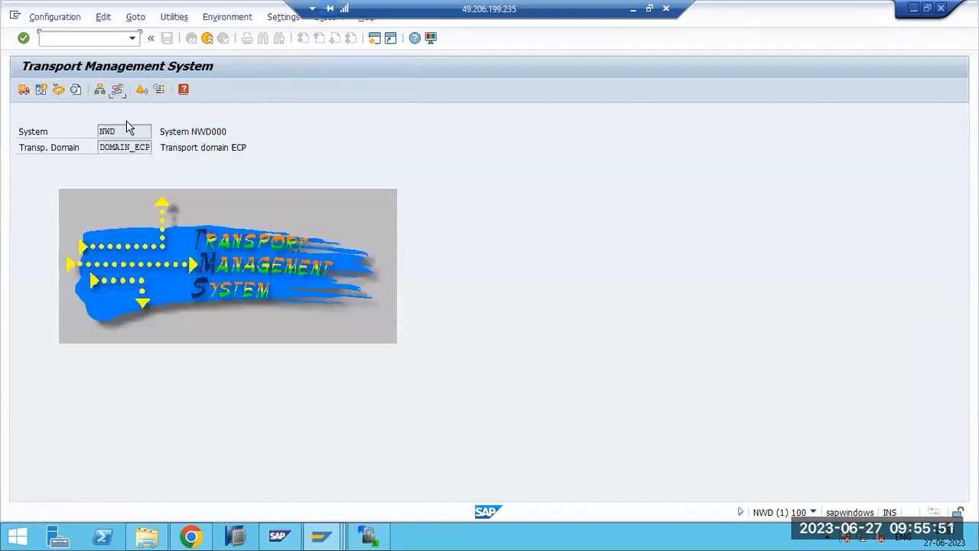
key("shift+F3")
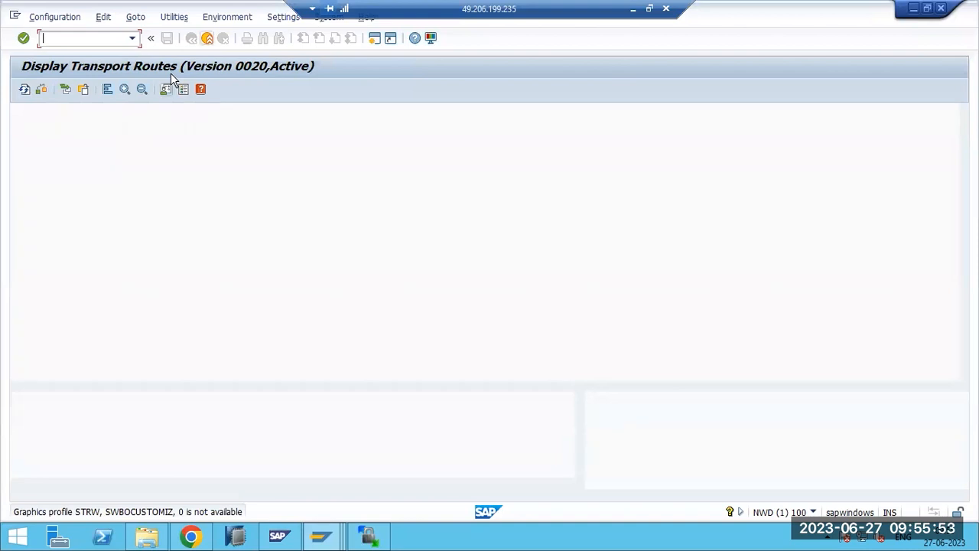
key("shift+F3")
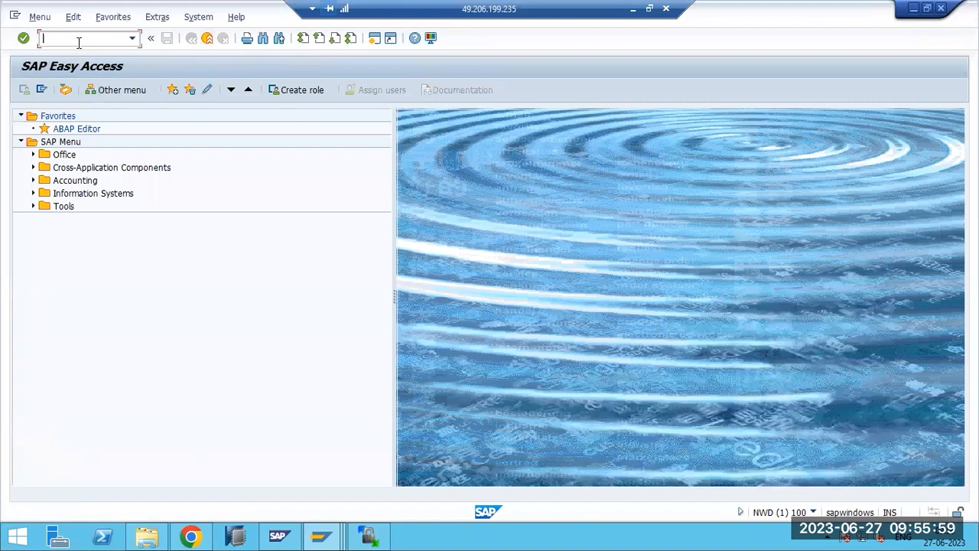
- Create and save workbench request 'EXAPLE1' in SE01, then view the request tree for user BASIS
type("1")
key("Return")
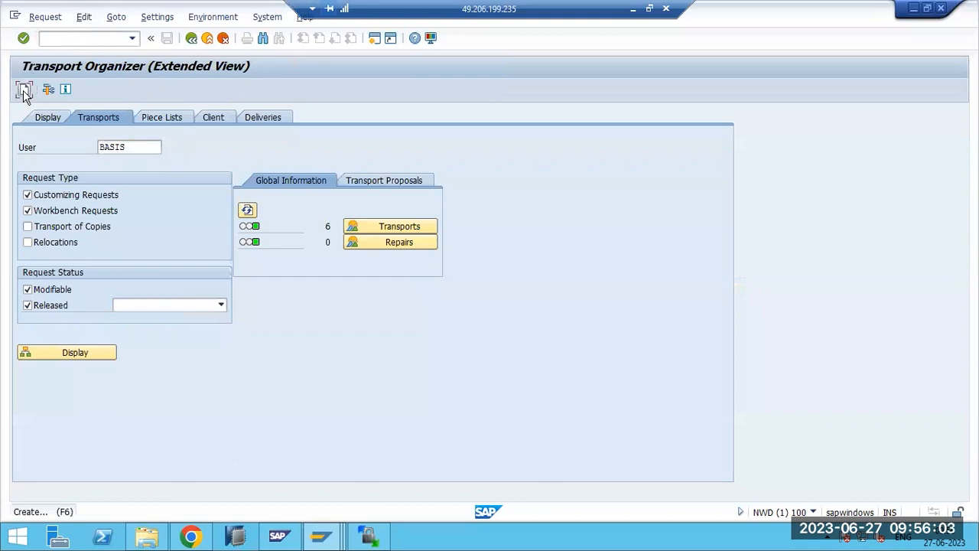
left_click(24, 90)
left_click(107, 250)
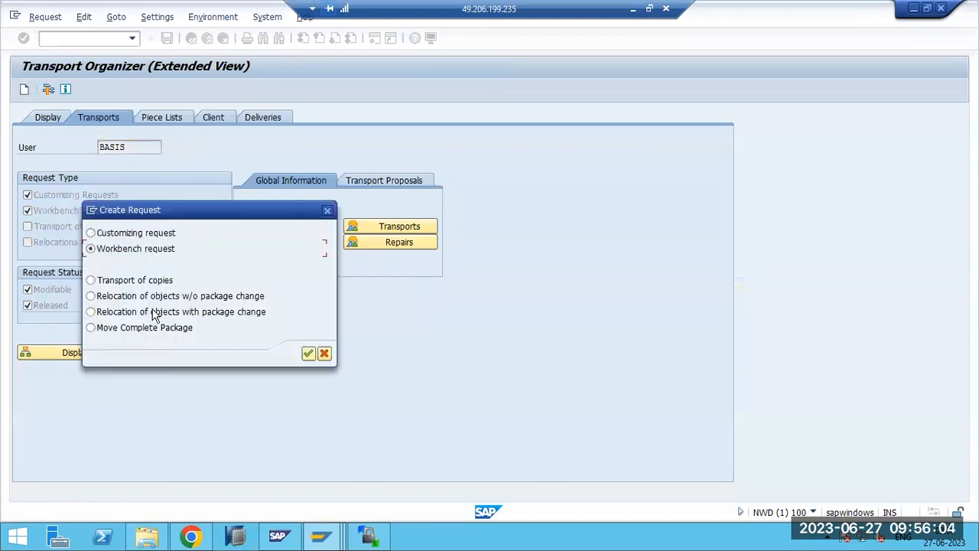
left_click(308, 353)
type("EXAPLE1")
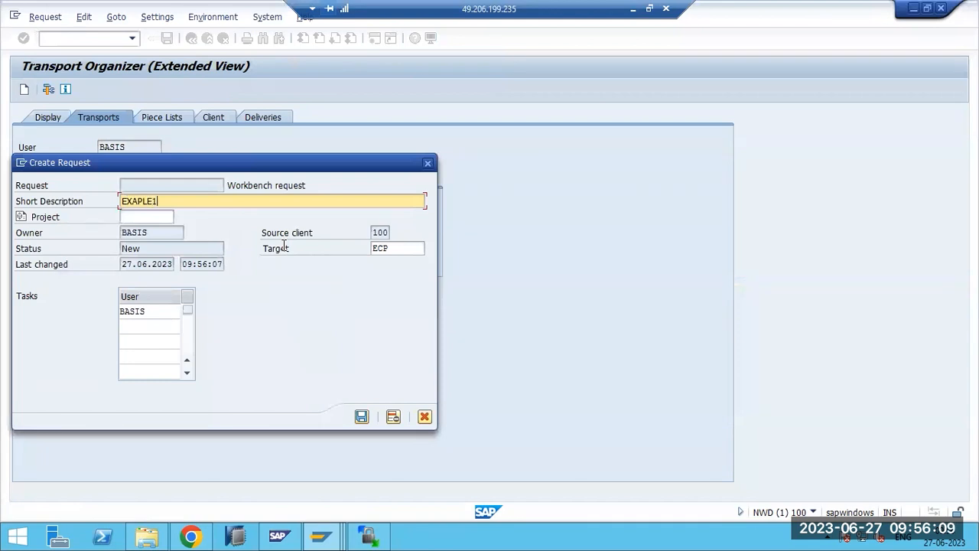
left_click(361, 416)
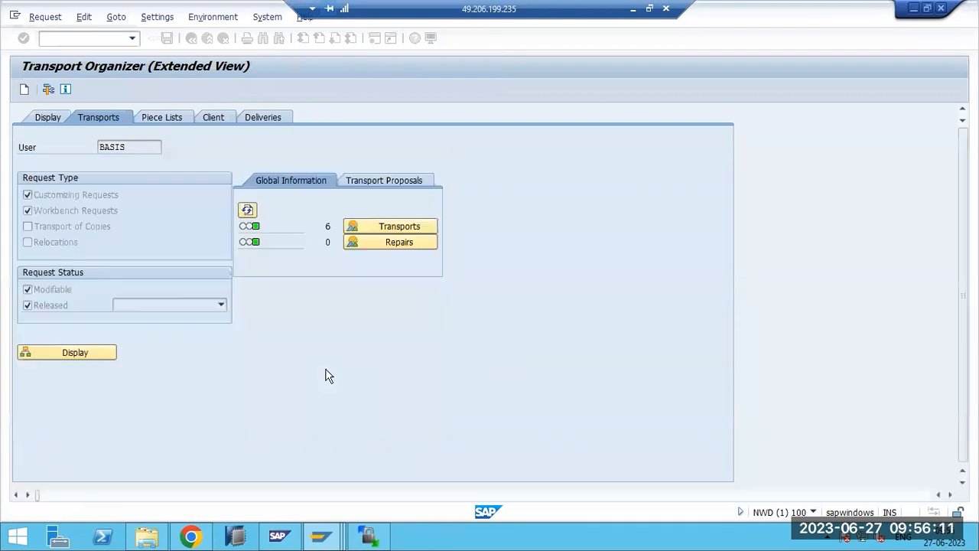
key("F3")
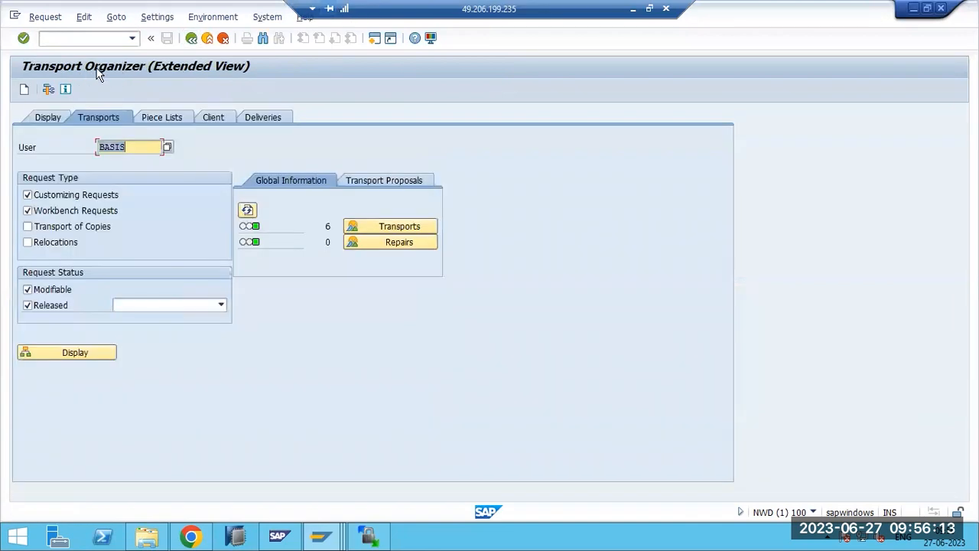
left_click(66, 351)
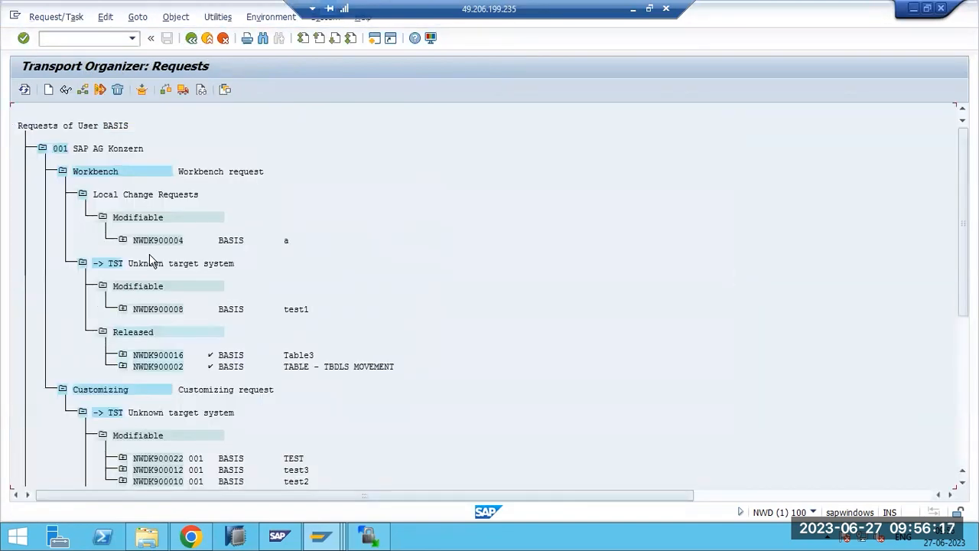
key("F3")
key("F3")
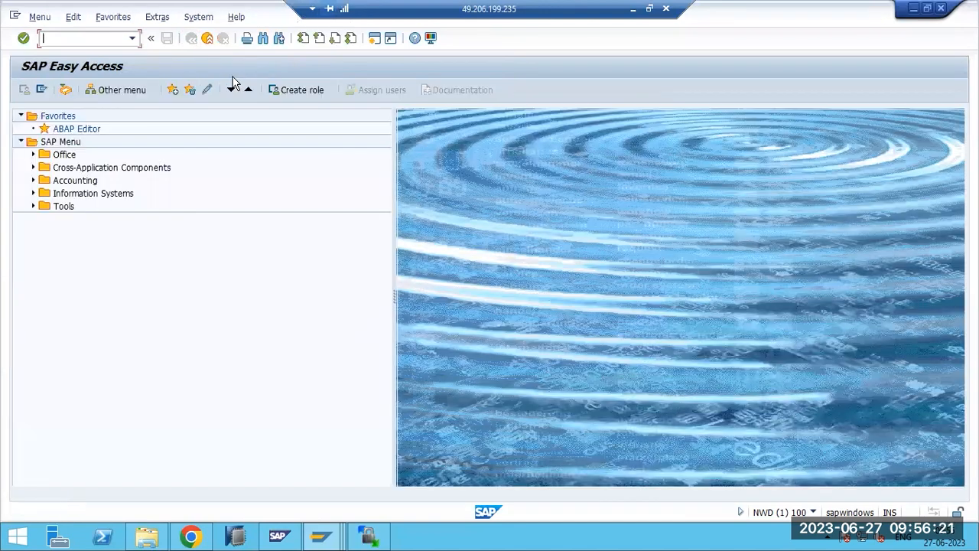
- Through STMS, start importing NWDK900048 from the ECP queue and list the target clients
type("stms")
key("Return")
left_click(23, 90)
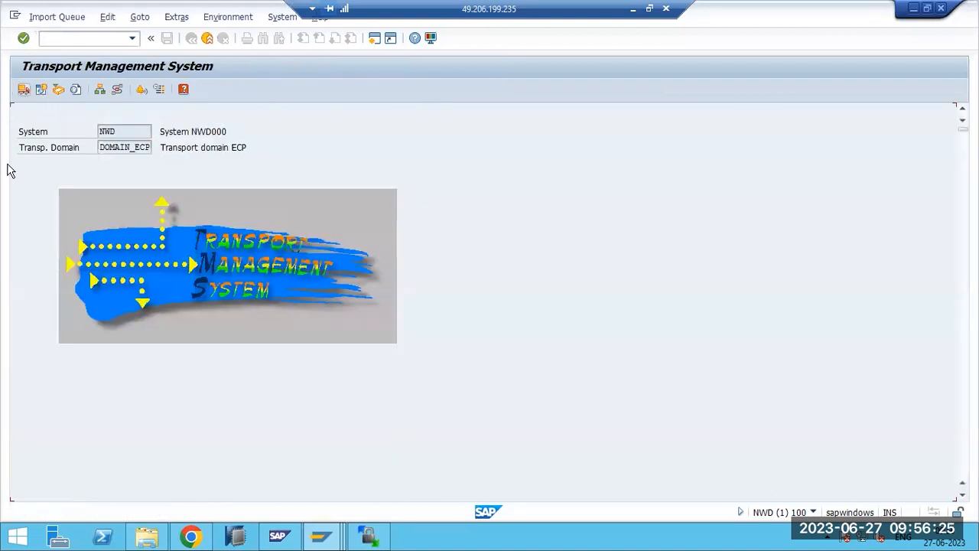
double_click(28, 185)
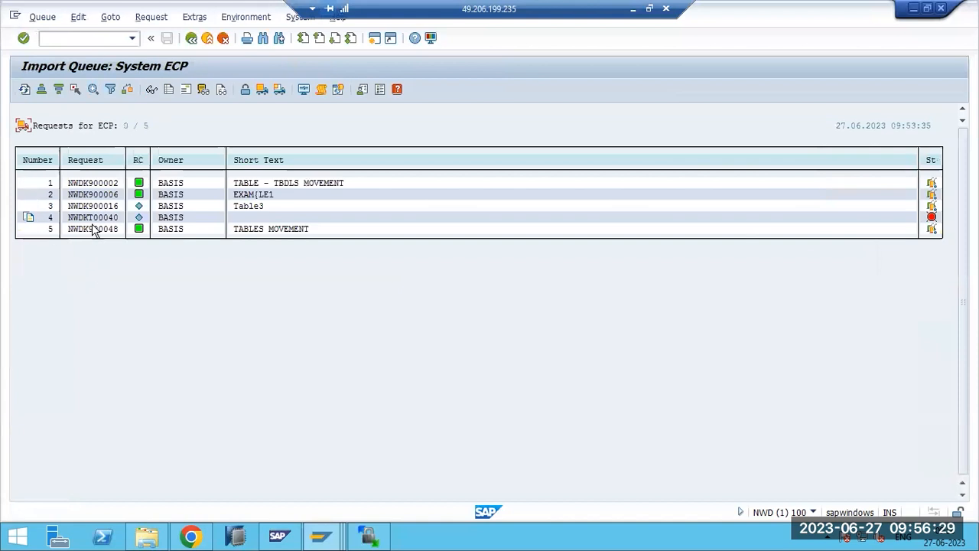
left_click(97, 233)
left_click(279, 89)
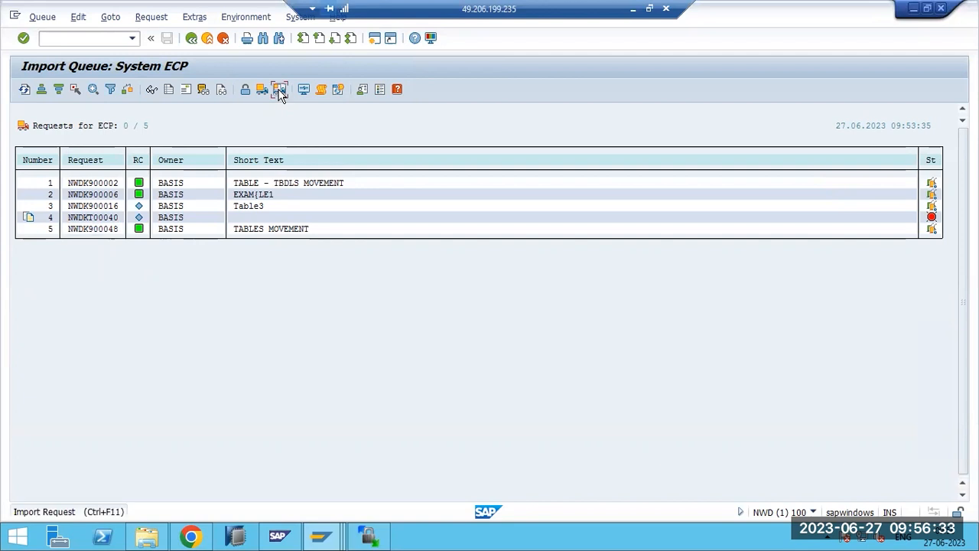
left_click(129, 170)
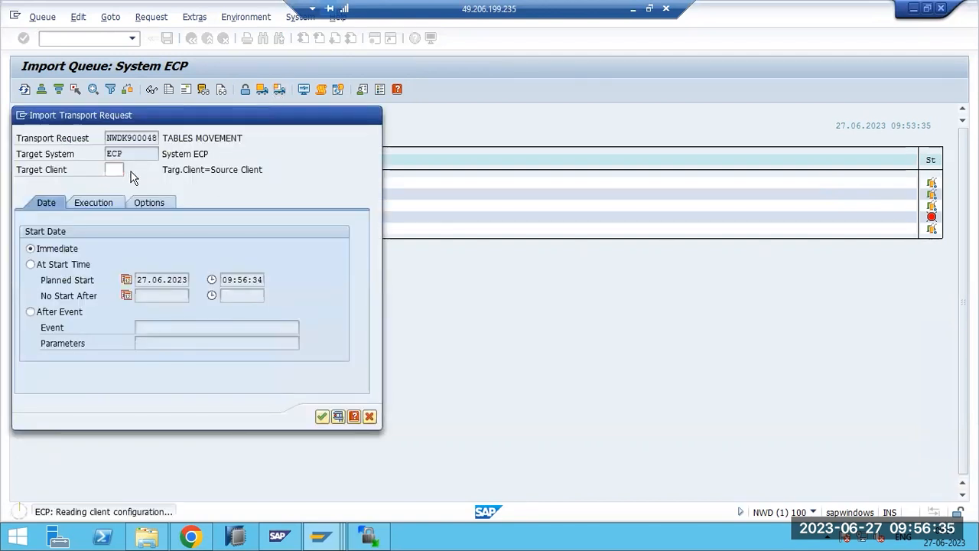
- Set target client 219 Training_SAP and schedule the NWDK900048 import at an adjusted start time
double_click(47, 306)
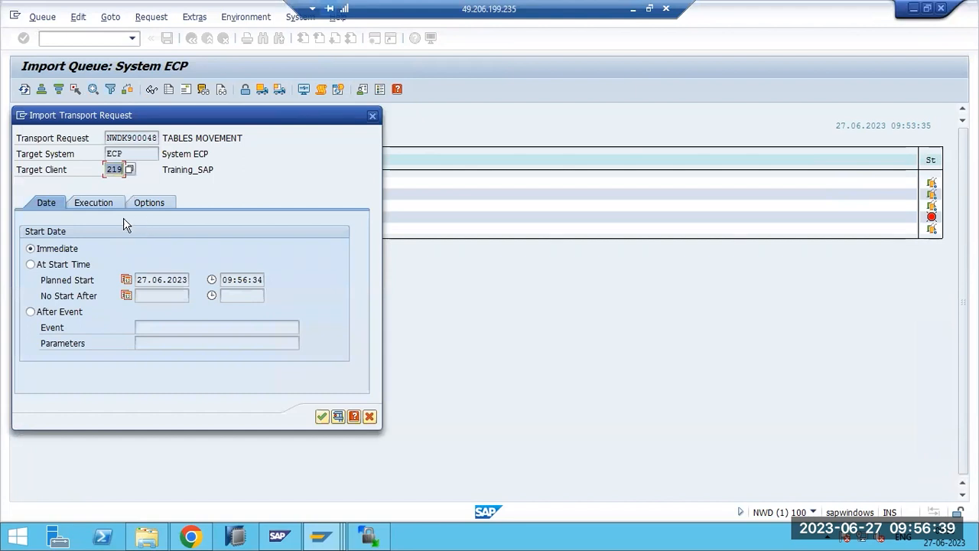
left_click(53, 264)
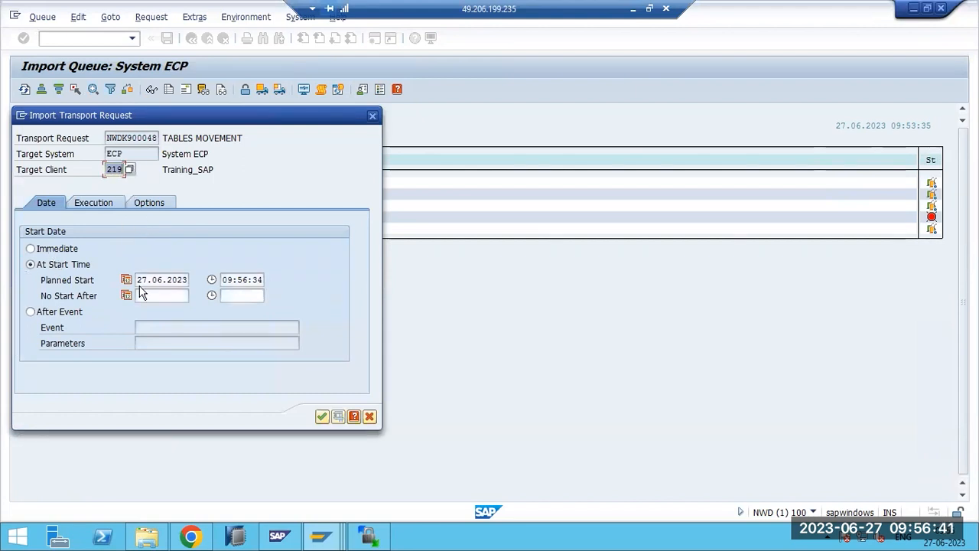
left_click(231, 280)
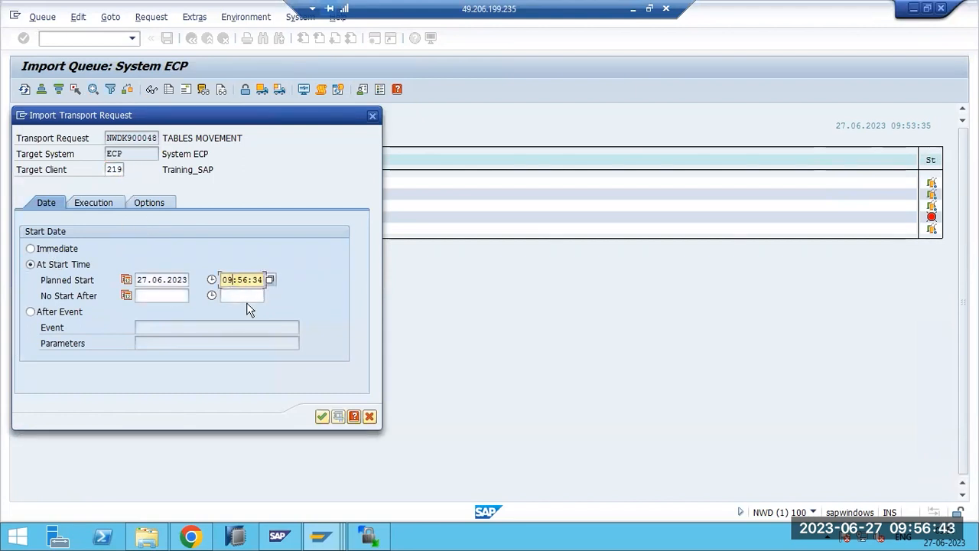
key("BackSpace")
key("BackSpace")
type("10")
left_click(245, 279)
key("BackSpace")
type("1")
left_click(321, 416)
- Confirm the import, log on remotely as DDIC with the password, and dismiss the IMPORT_NOT_ALLOWED warning
left_click(204, 322)
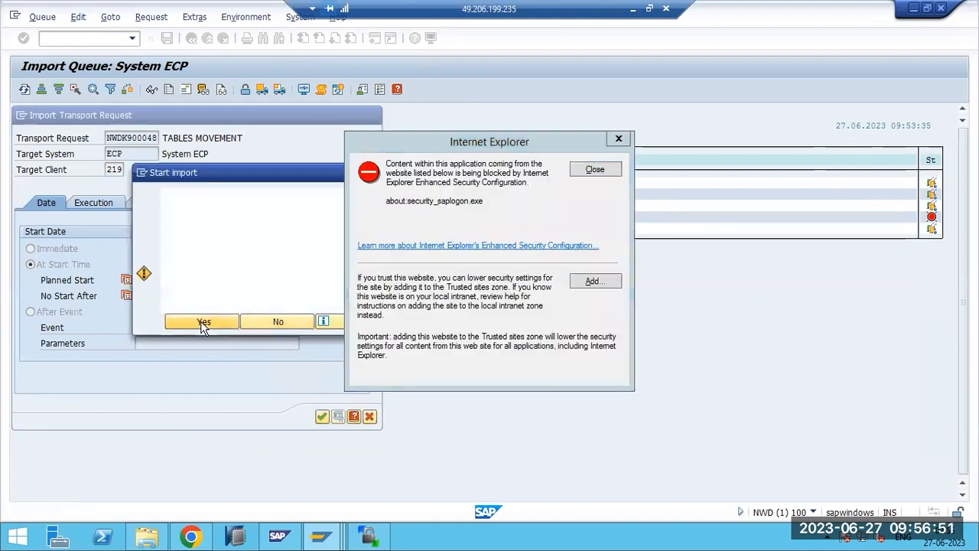
left_click(614, 169)
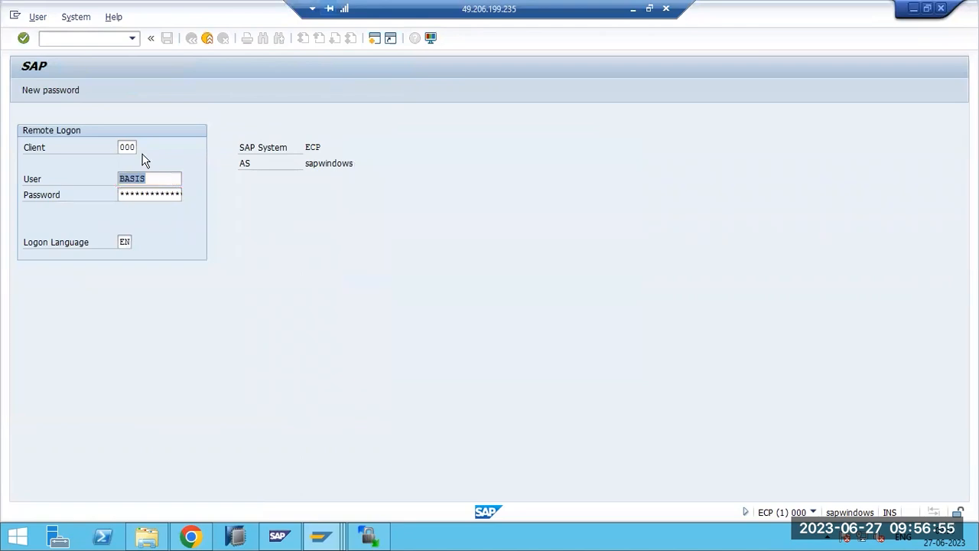
left_click(152, 181)
double_click(152, 181)
type("ddic")
key("Tab")
type("****")
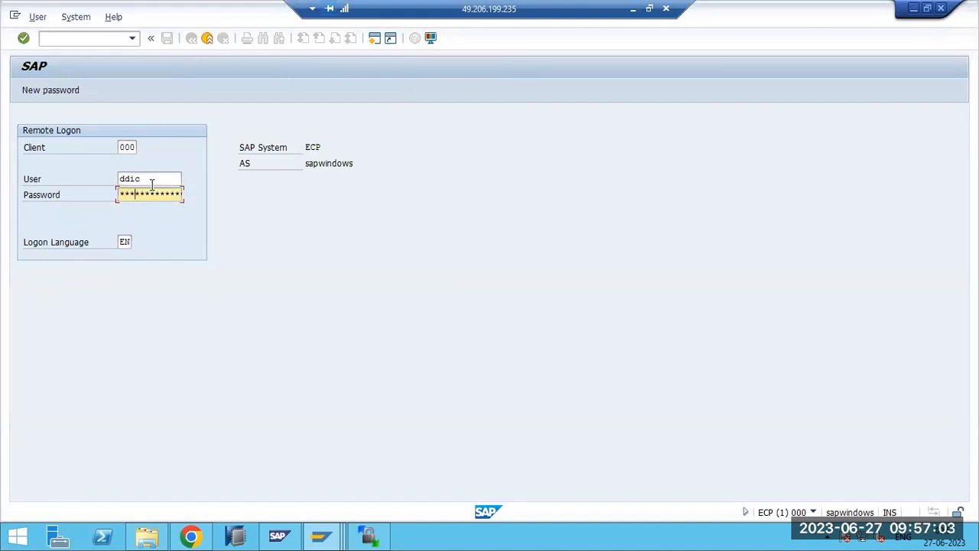
key("Return")
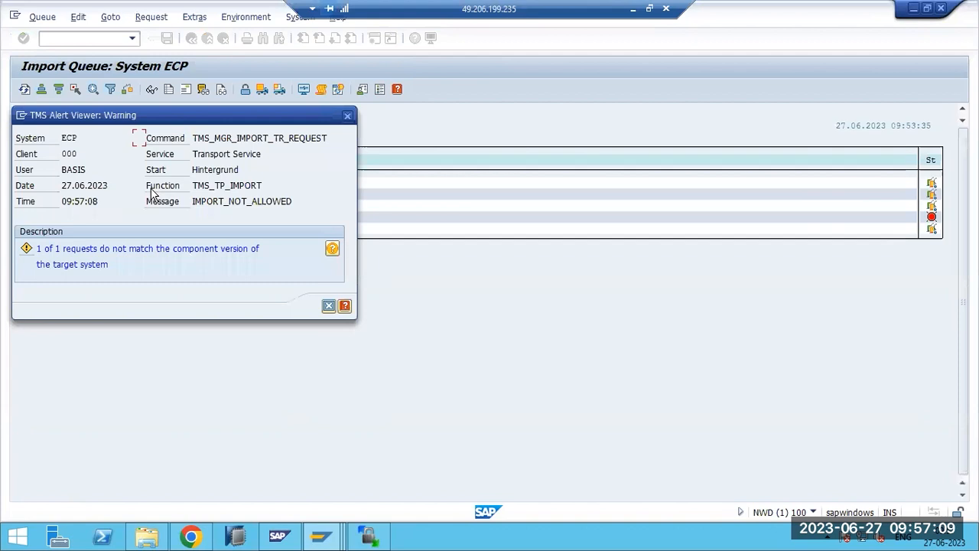
left_click(329, 306)
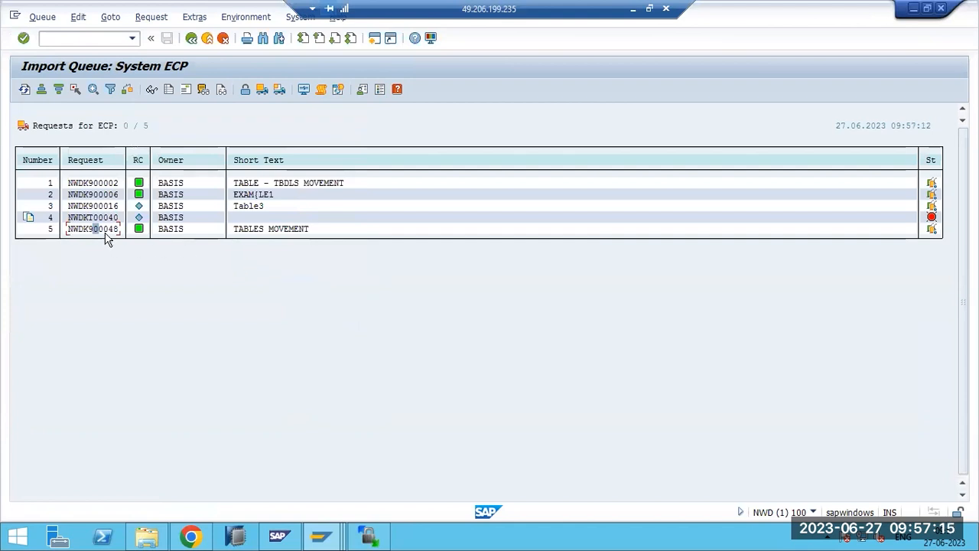
left_click(277, 90)
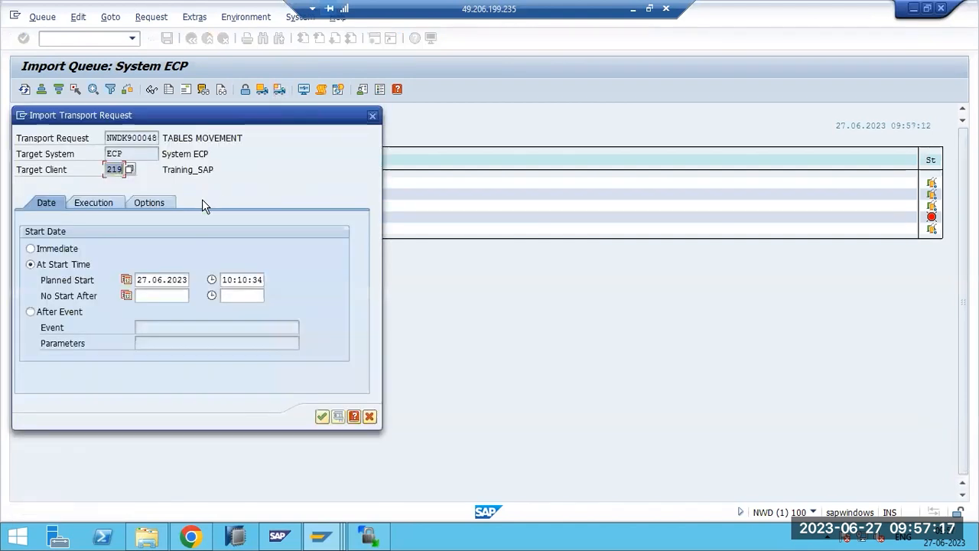
left_click(177, 277)
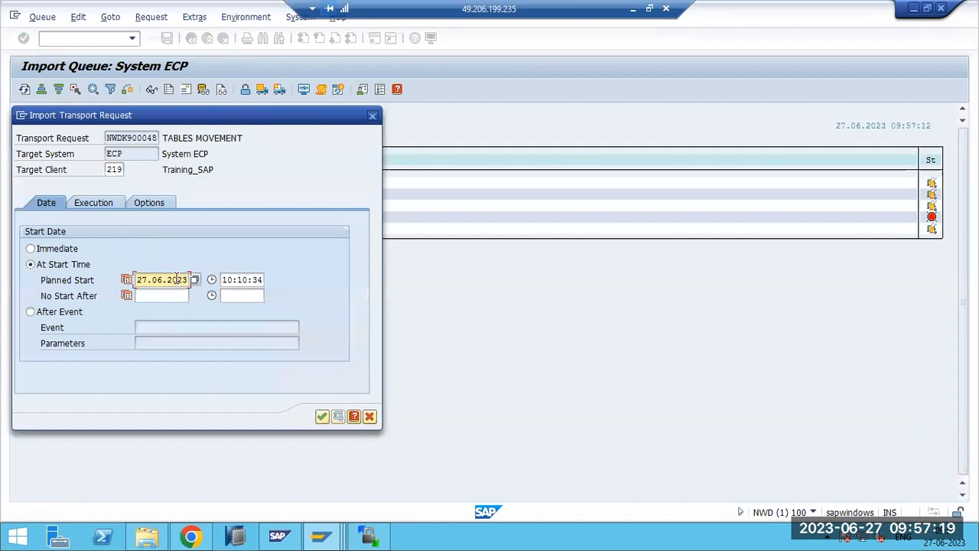
left_click(153, 201)
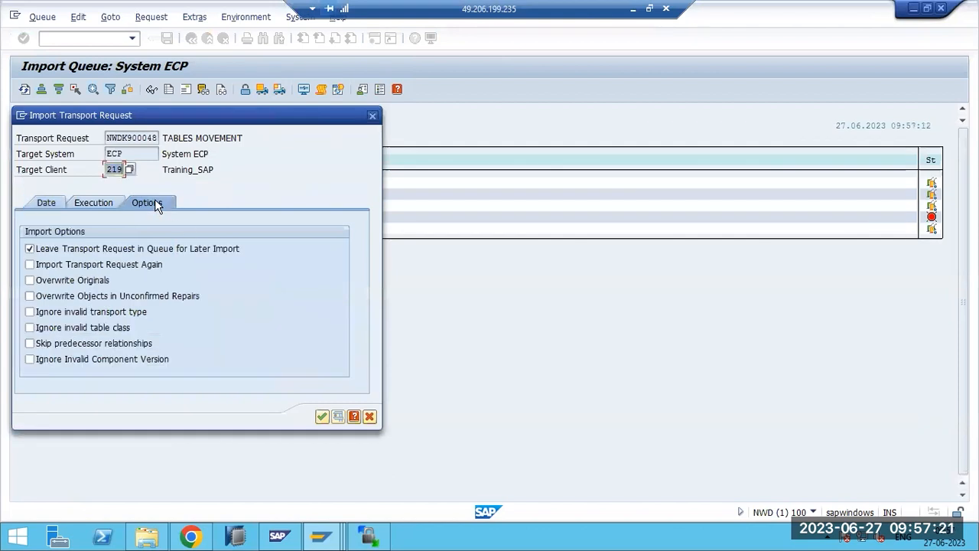
left_click(29, 264)
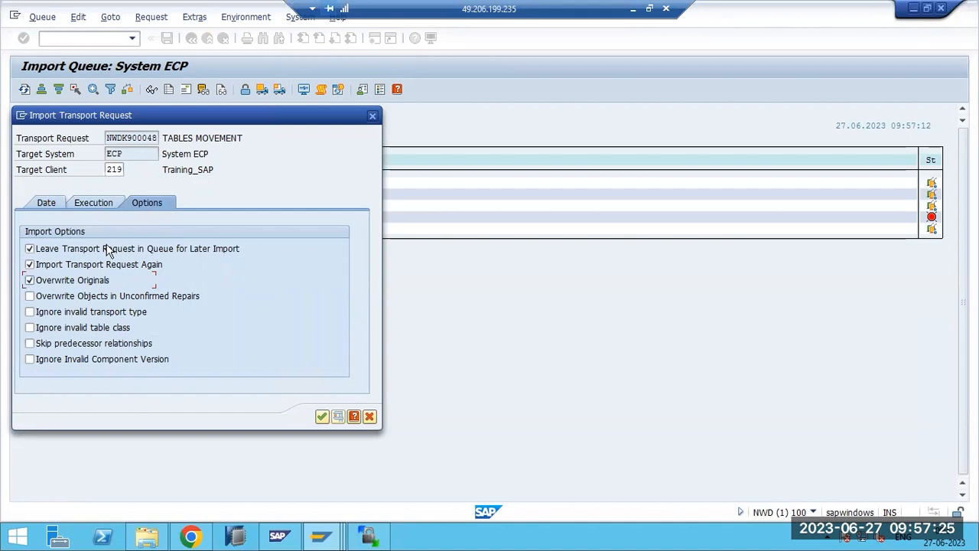
left_click(66, 282)
left_click(68, 298)
left_click(48, 298)
left_click(28, 359)
left_click(321, 417)
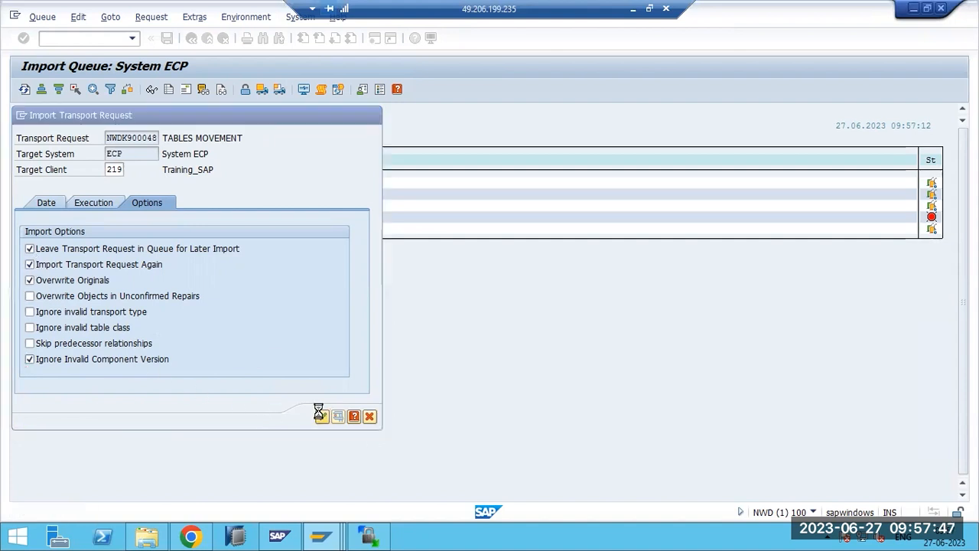
left_click(207, 370)
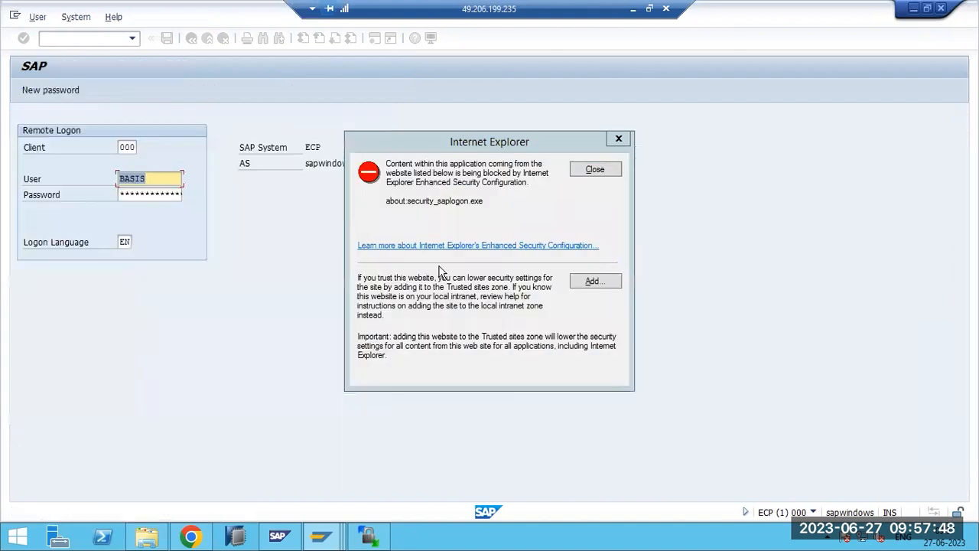
left_click(600, 173)
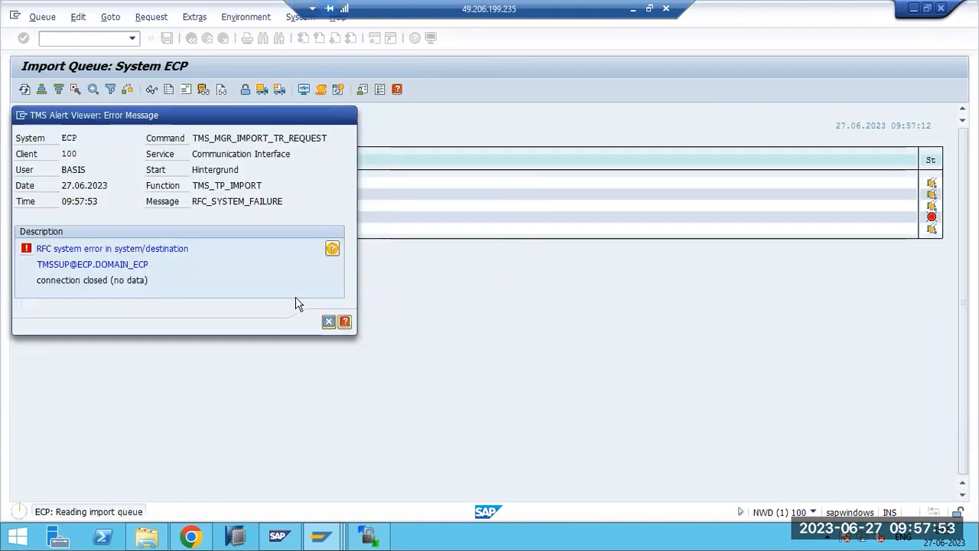
left_click(191, 38)
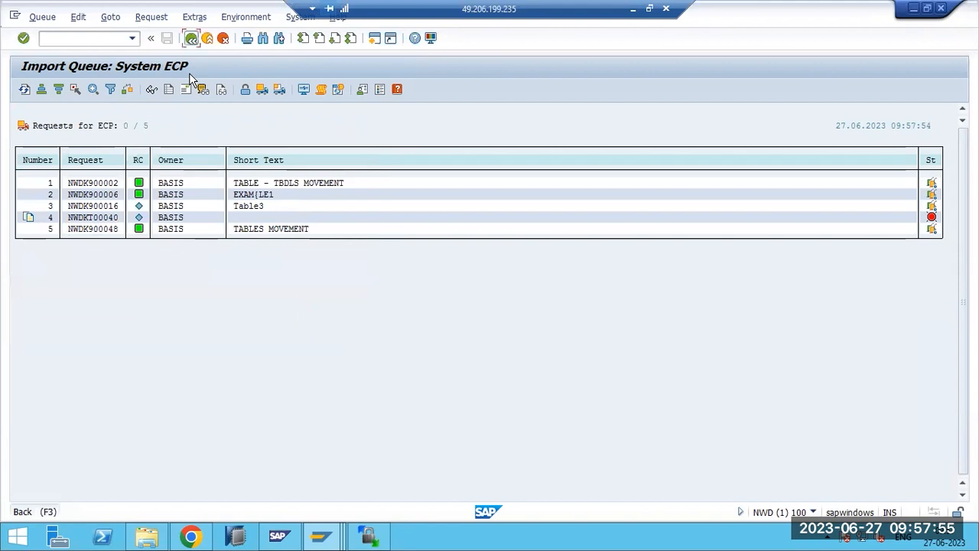
- Return to the main menu and open the STMS import overview
left_click(110, 39)
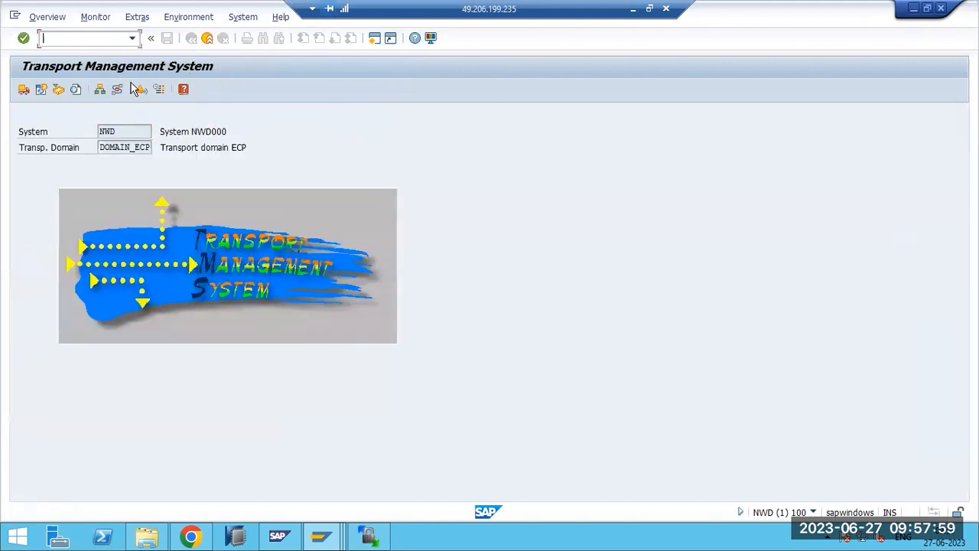
type("s")
key("Return")
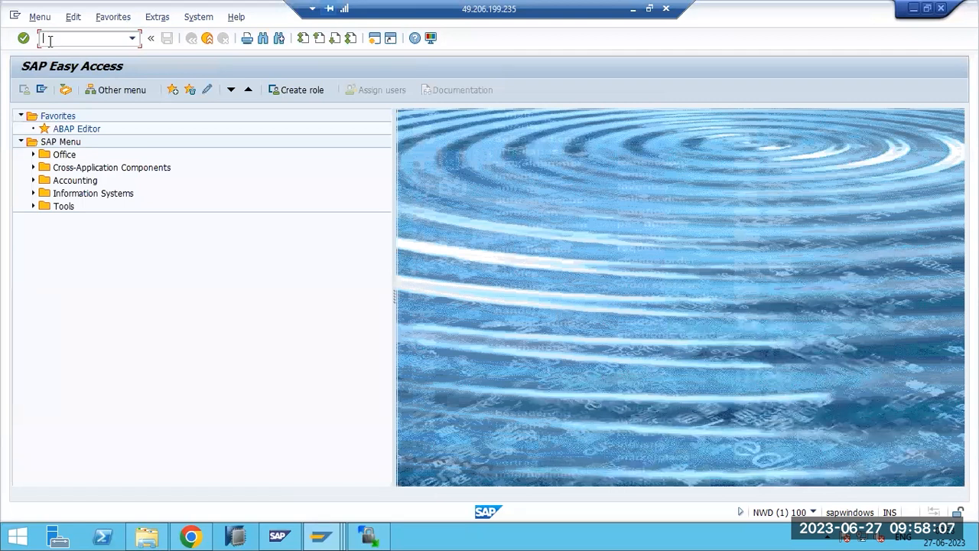
type("stms")
key("Return")
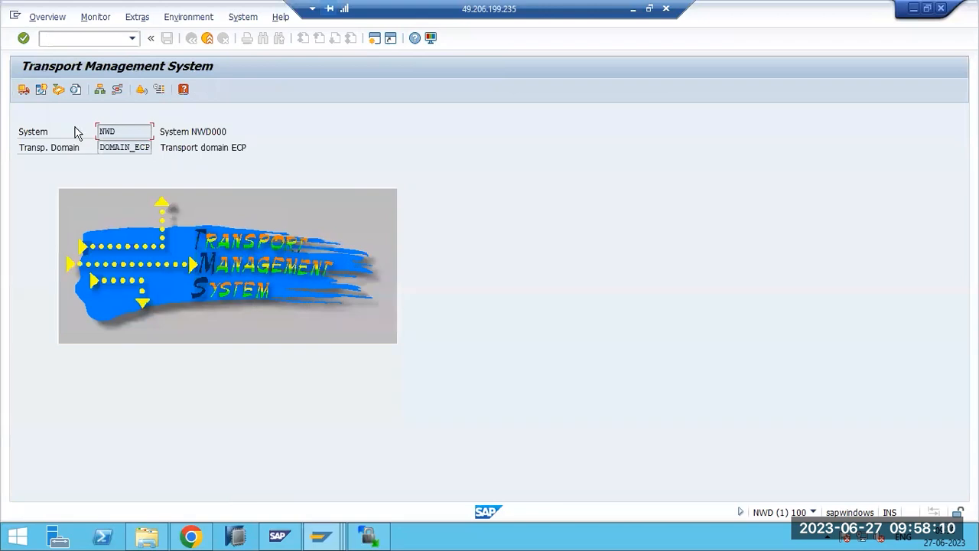
left_click(23, 89)
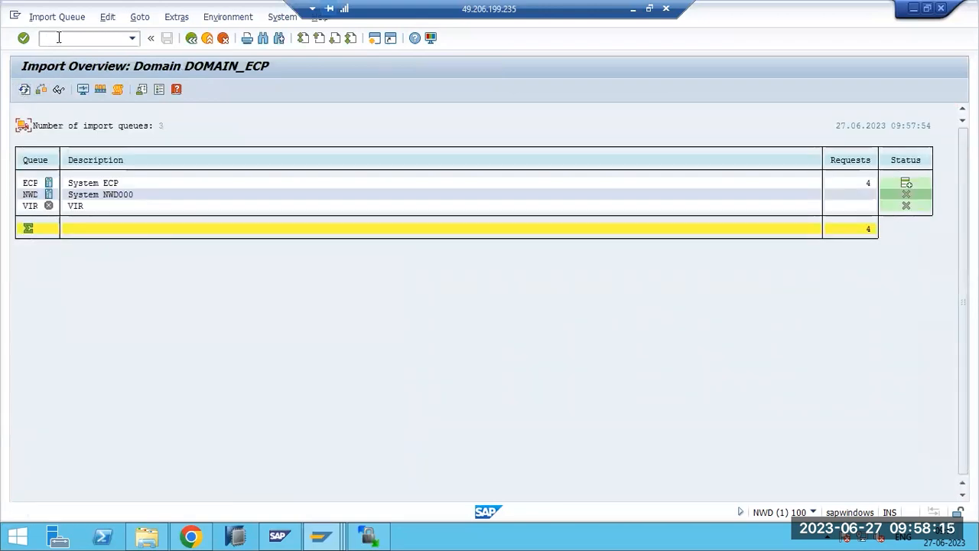
- Check the VIR import queue, then open the ECP queue listing five requests
double_click(31, 208)
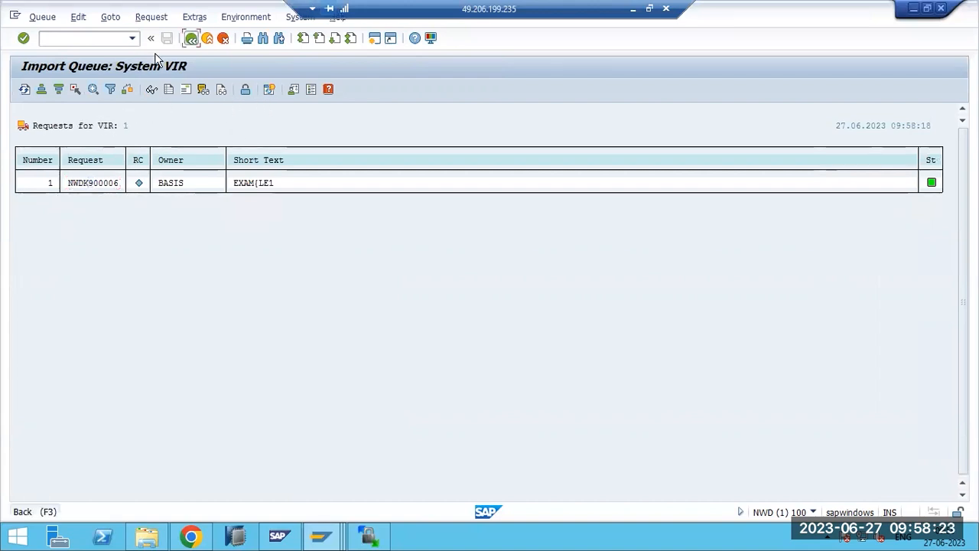
left_click(191, 38)
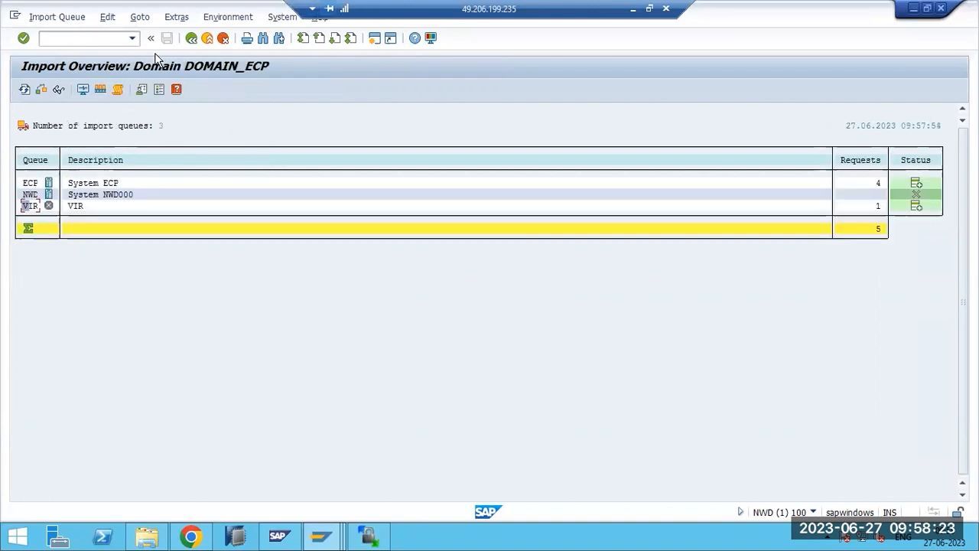
double_click(33, 184)
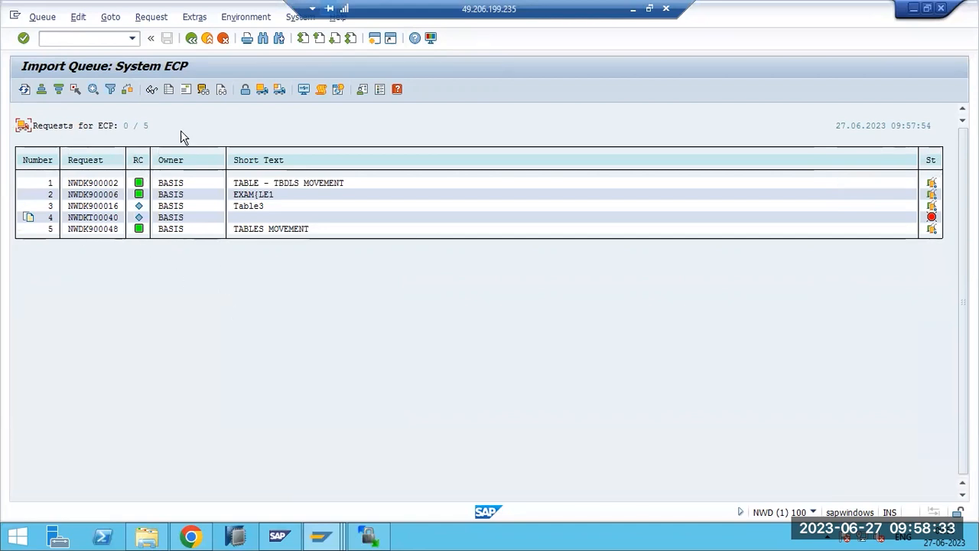
left_click(146, 535)
- Open the trans\buffer ECP file in Notepad with word wrap and inspect the NWDK900048 entry
double_click(151, 192)
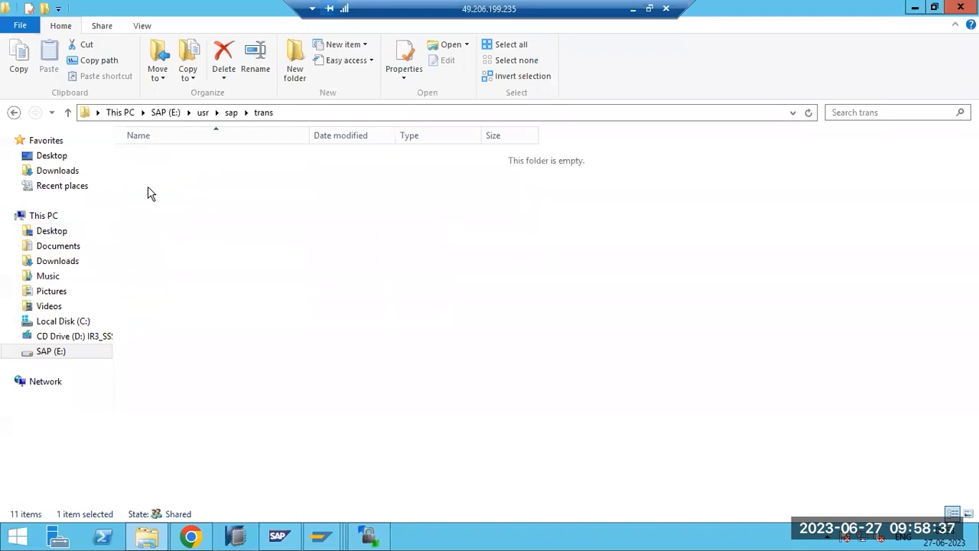
double_click(156, 157)
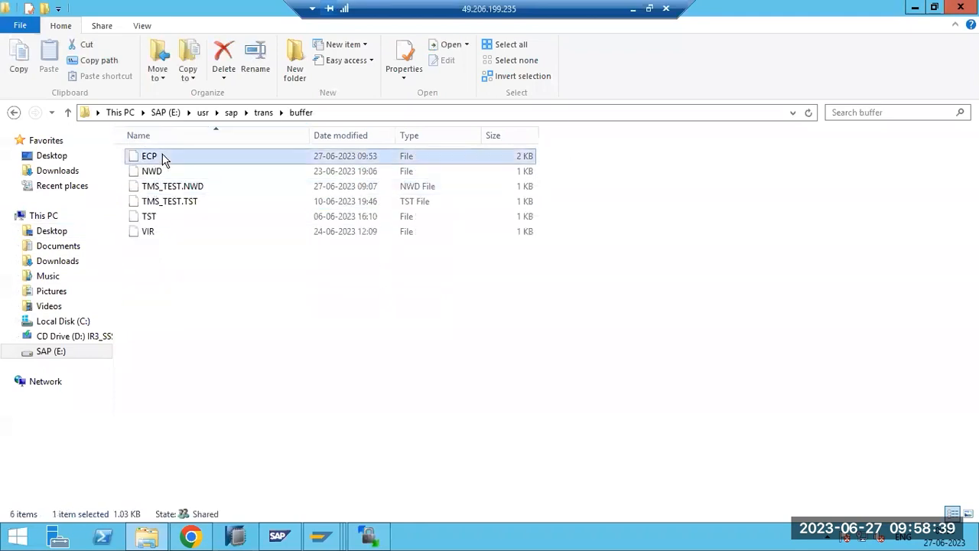
left_click(394, 343)
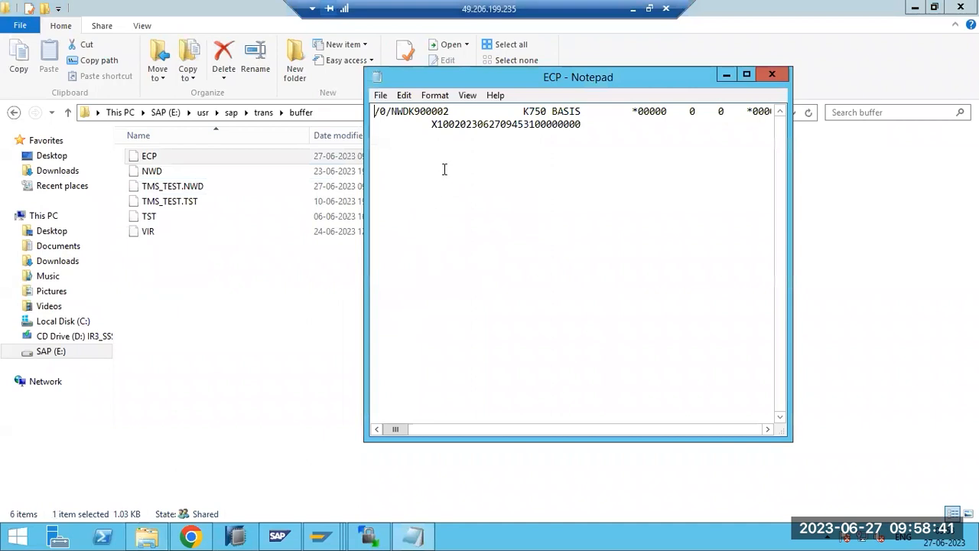
left_click(433, 95)
left_click(432, 111)
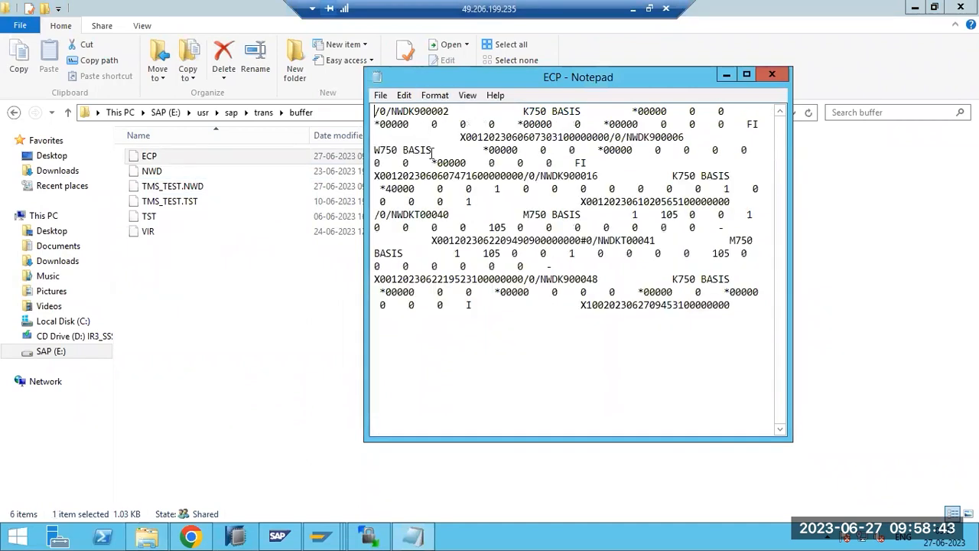
left_click_drag(410, 112, 431, 112)
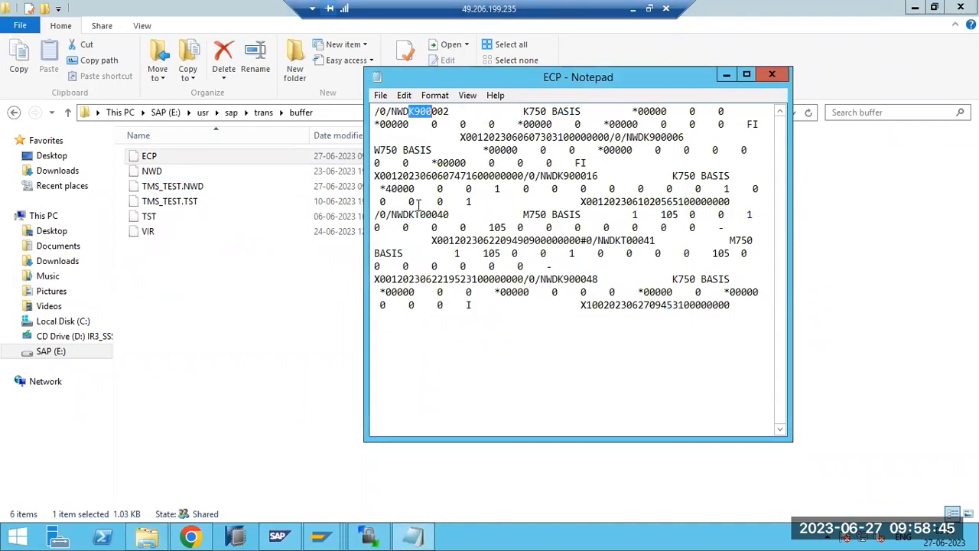
left_click_drag(540, 280, 598, 280)
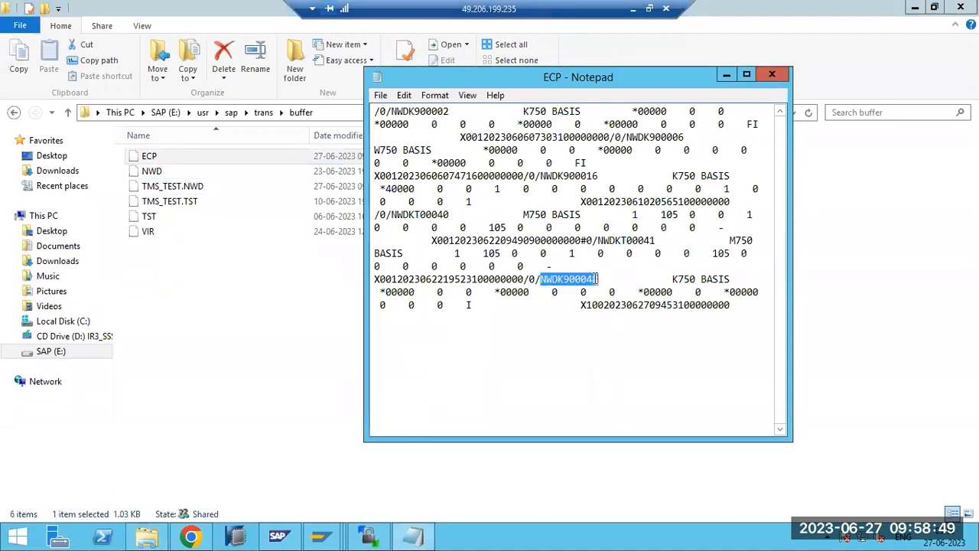
left_click_drag(609, 242, 634, 249)
left_click_drag(586, 305, 490, 111)
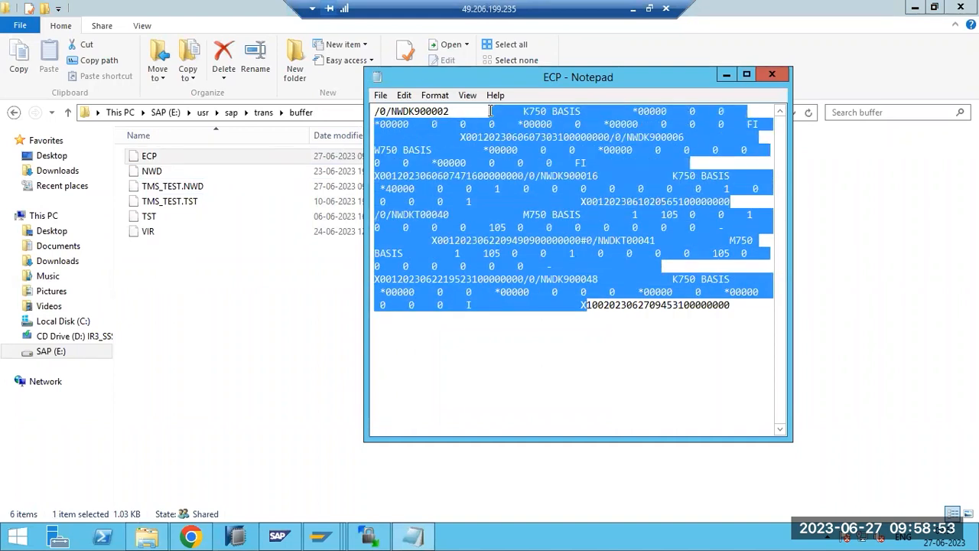
- Close Notepad and Explorer, then back out of STMS to SAP Easy Access
left_click(772, 76)
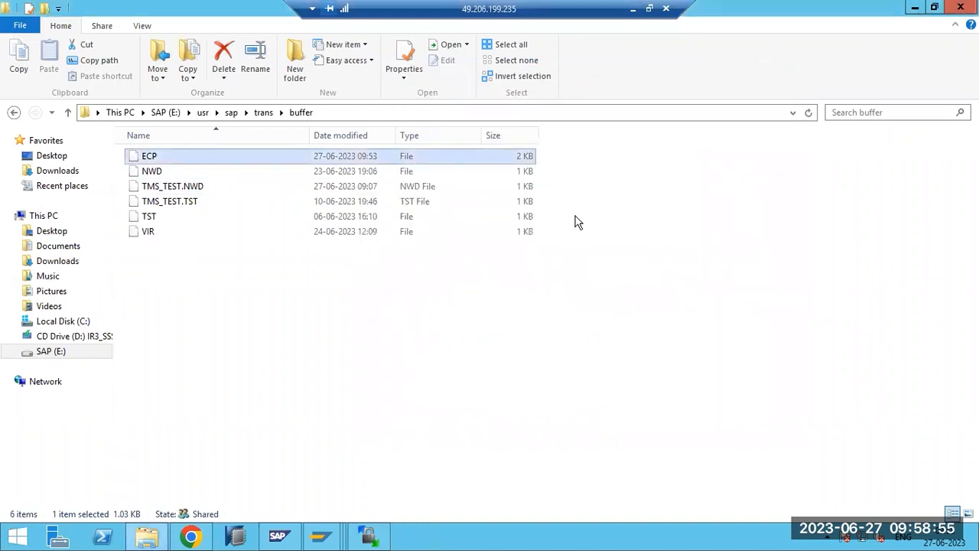
left_click(956, 7)
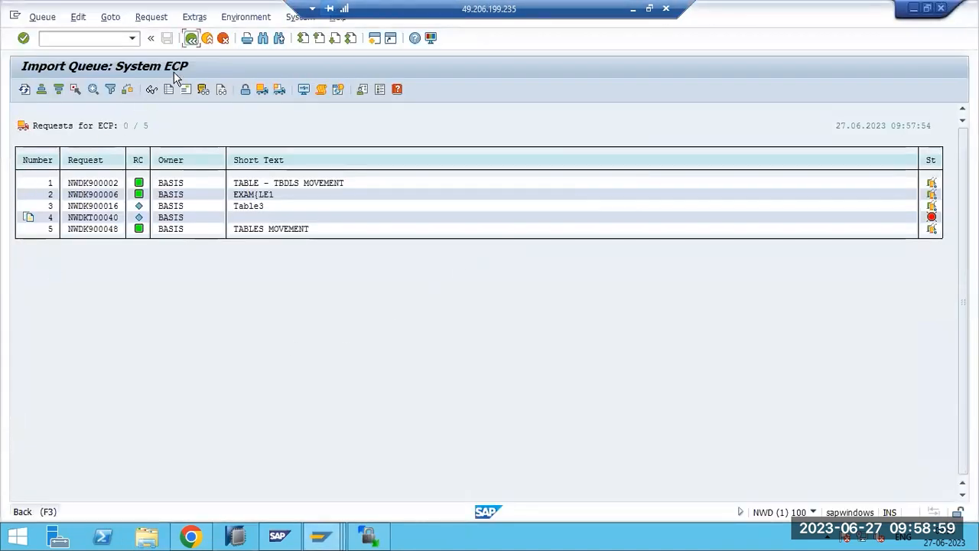
left_click(192, 38)
key("F3")
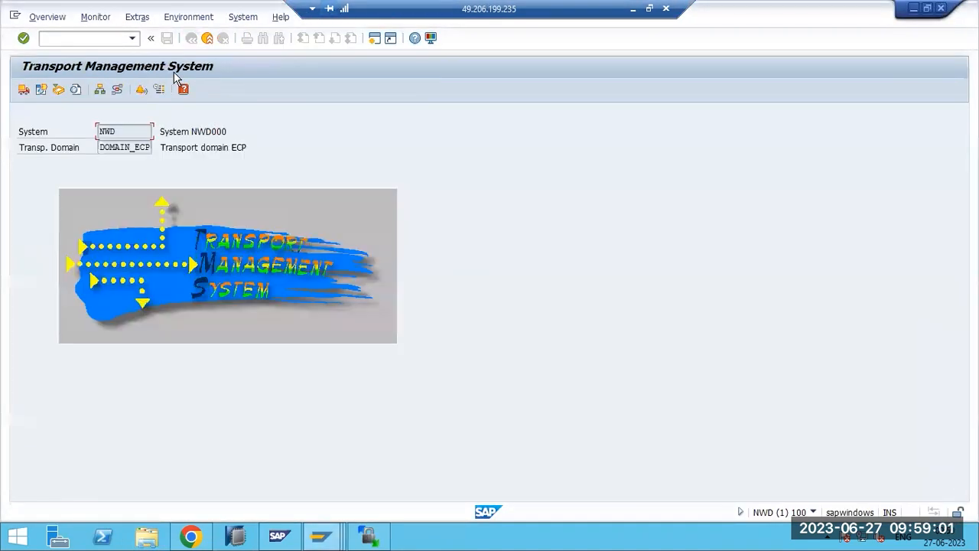
key("shift+F3")
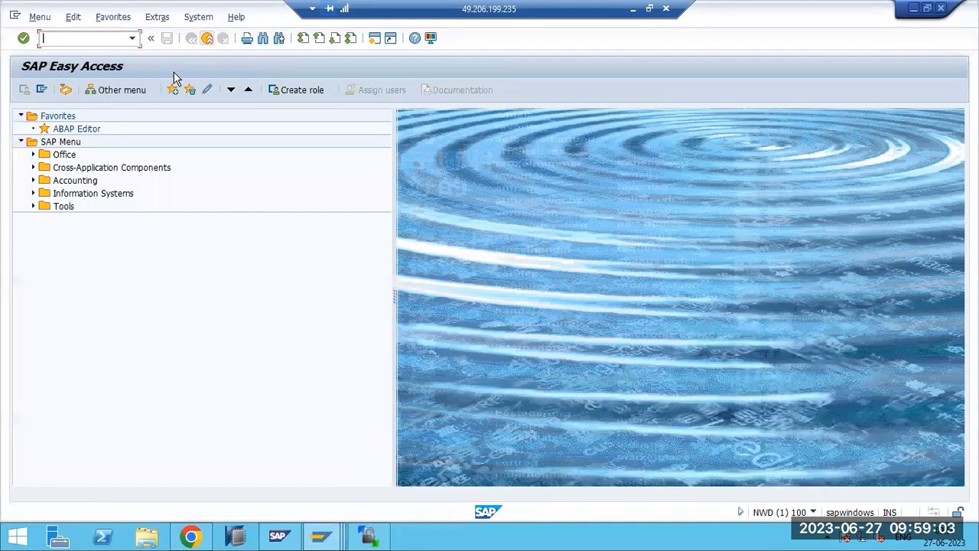
- Close the first SAP session, back out of the TBDLS screen, and minimize the remote desktop
key("shift+F3")
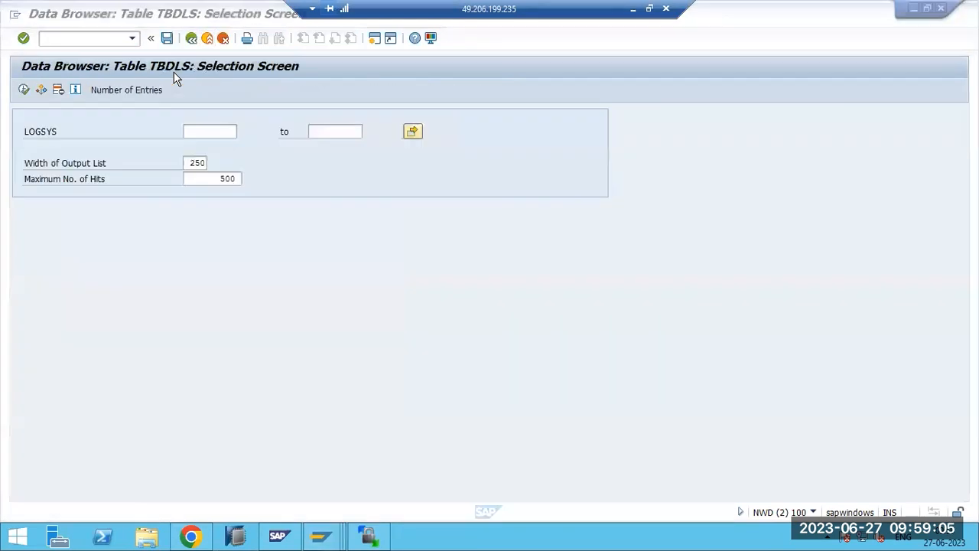
key("F3")
key("F3")
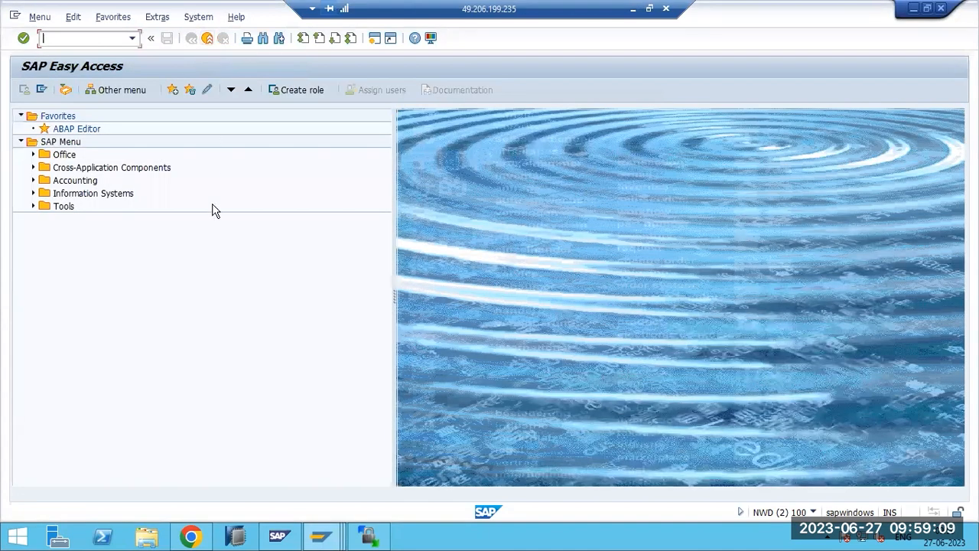
left_click(633, 9)
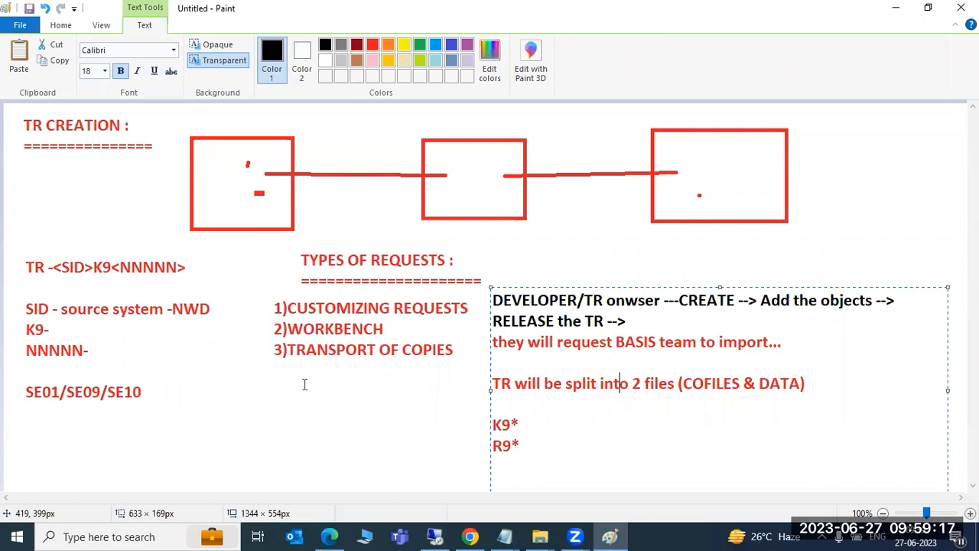
left_click_drag(11, 241, 201, 291)
left_click_drag(15, 302, 211, 364)
left_click_drag(16, 378, 150, 419)
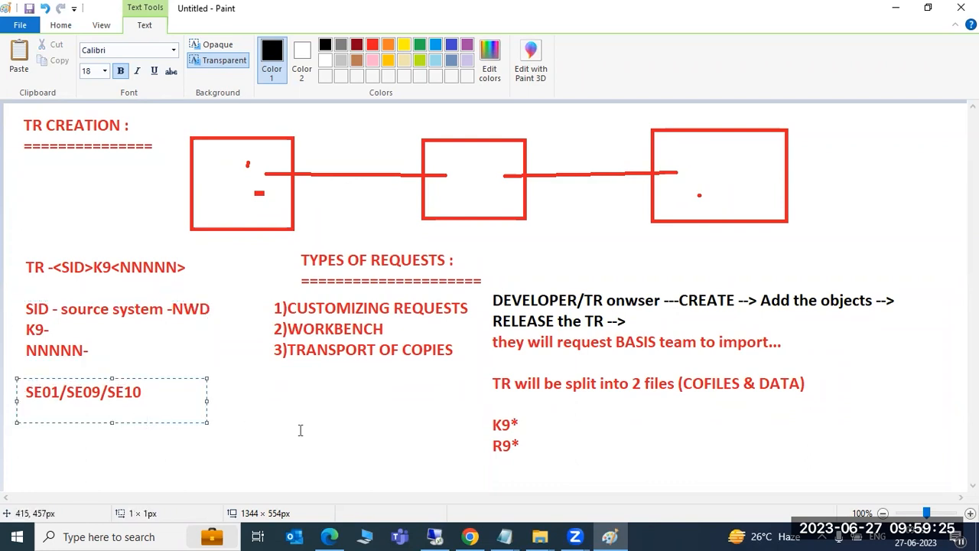
left_click(289, 405)
left_click_drag(257, 253, 484, 455)
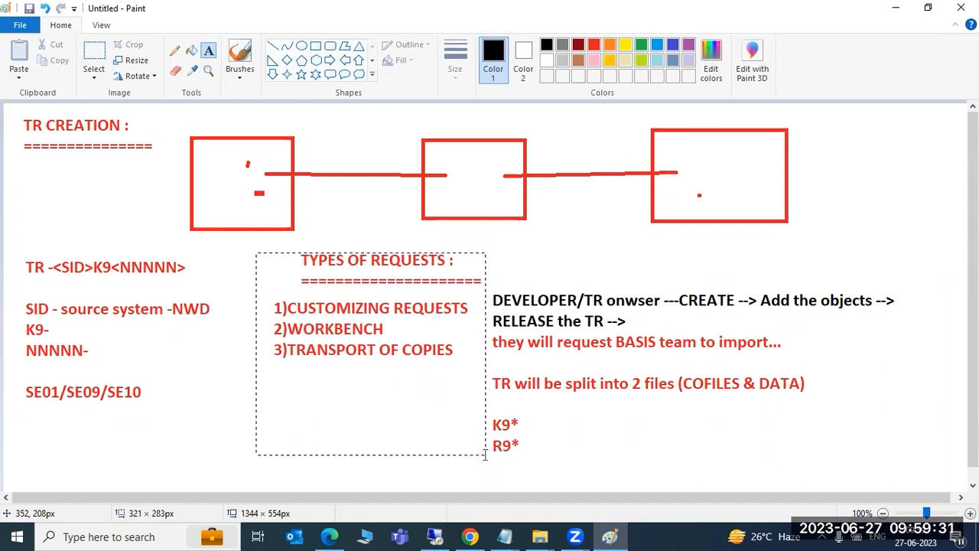
left_click_drag(485, 455, 488, 457)
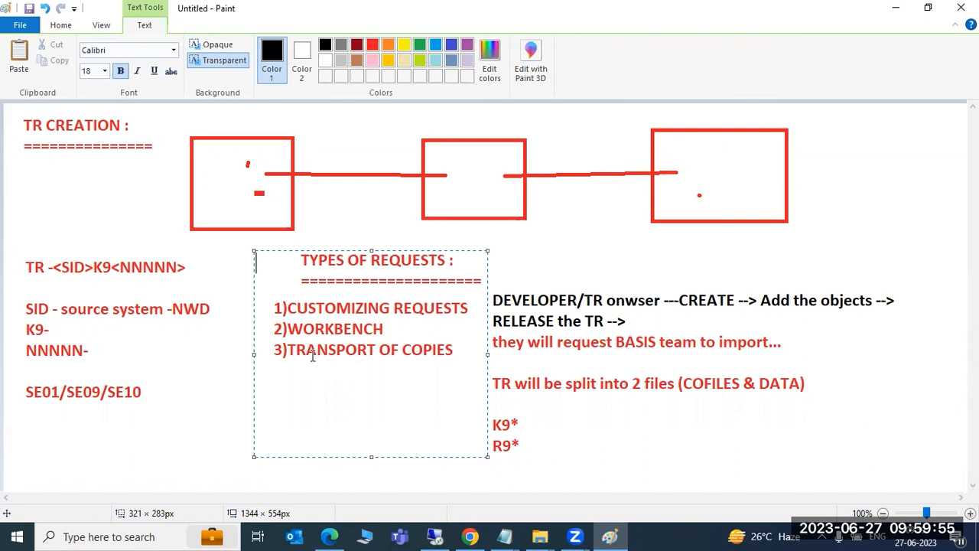
key("ctrl+a")
left_click(356, 352)
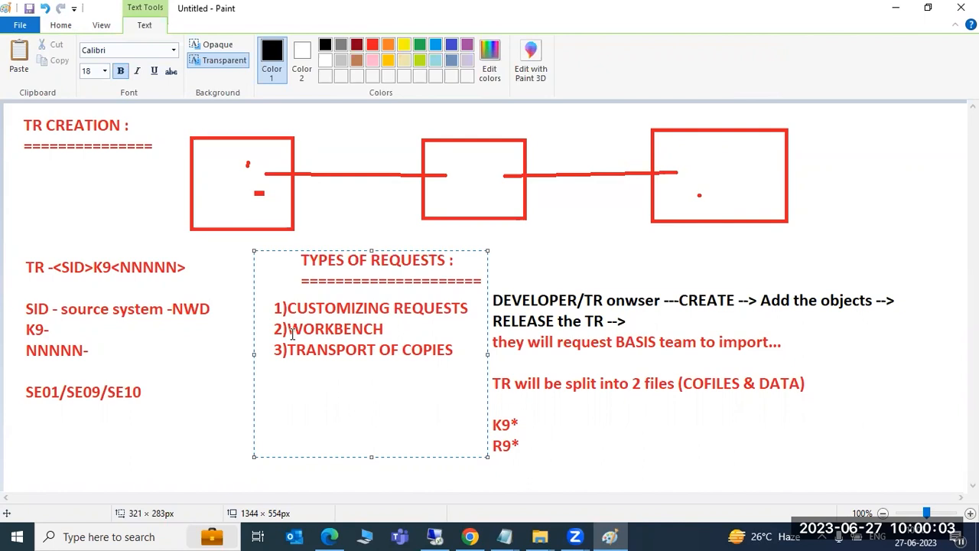
key("shift+Right")
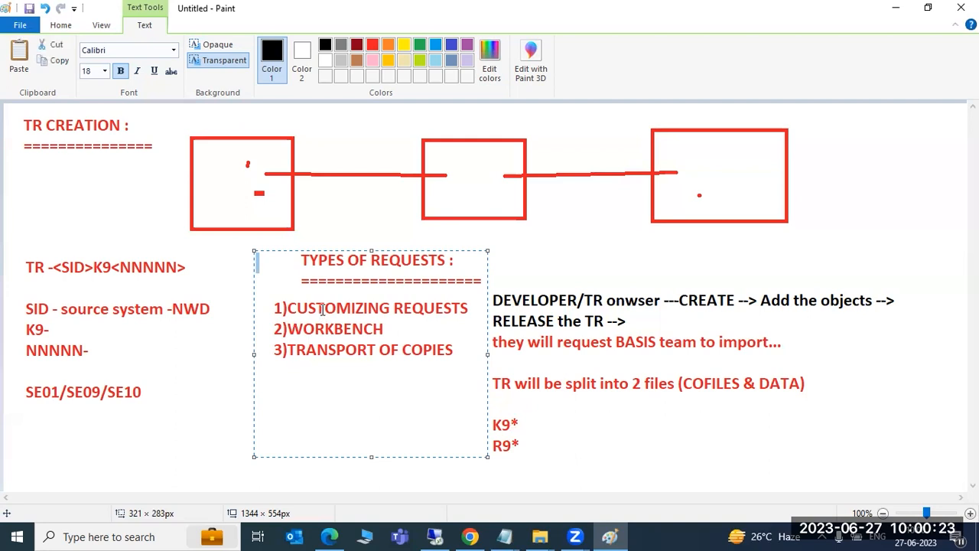
left_click(309, 305)
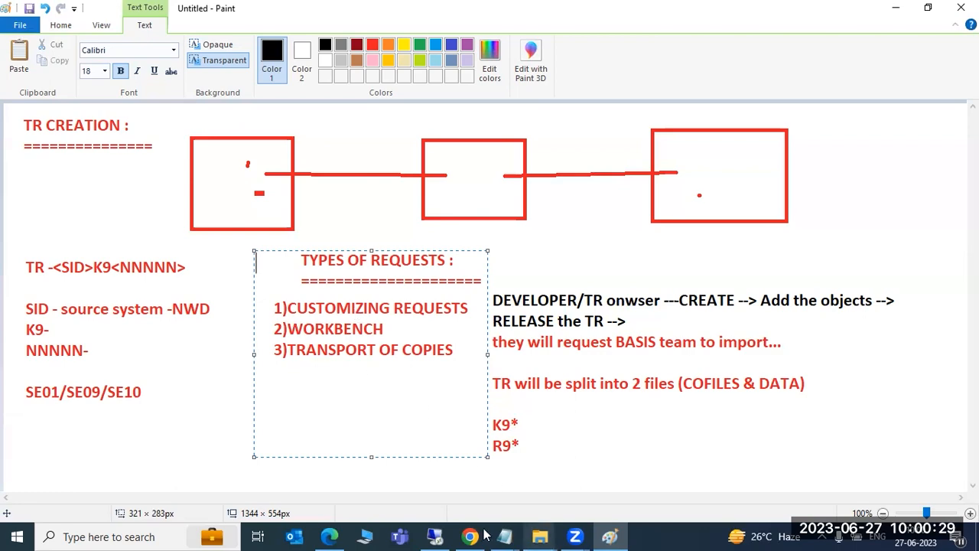
left_click(437, 535)
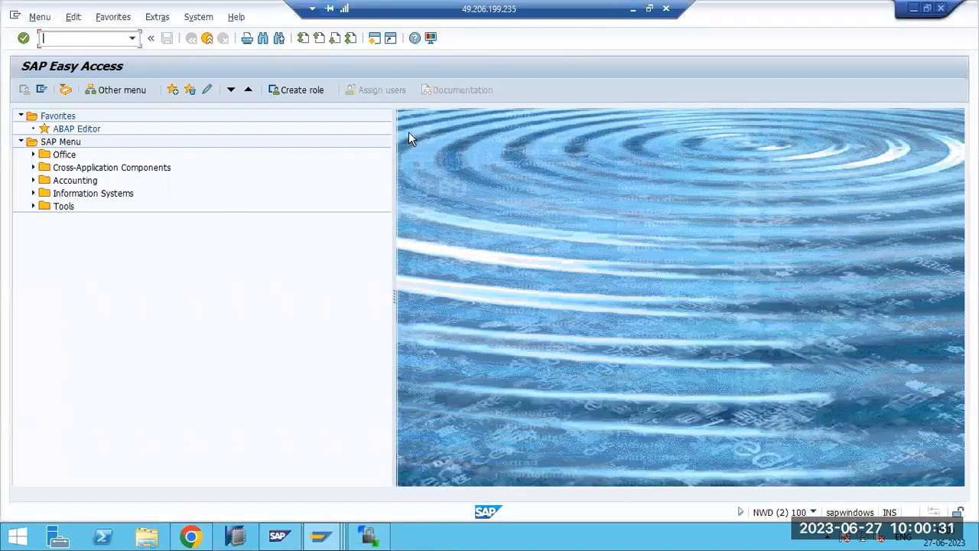
left_click(633, 9)
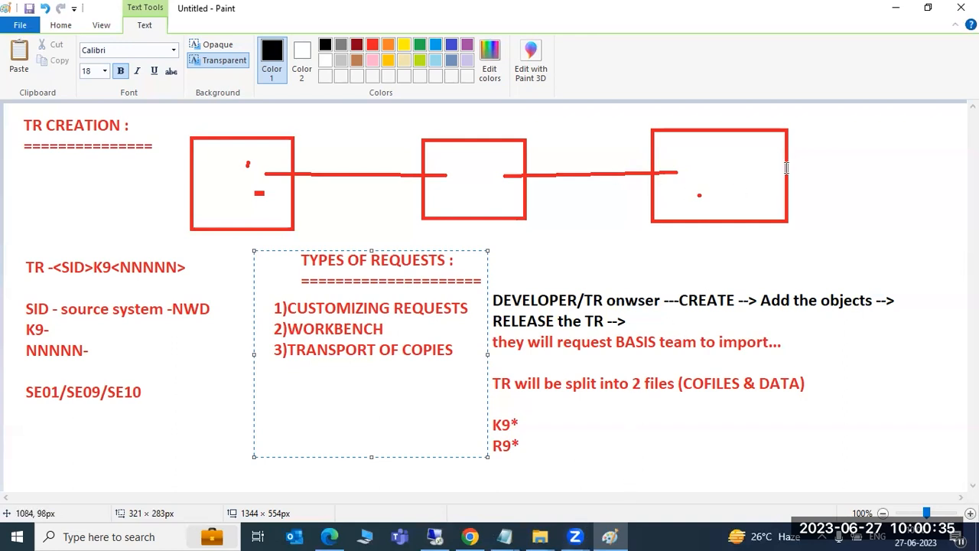
left_click(179, 436)
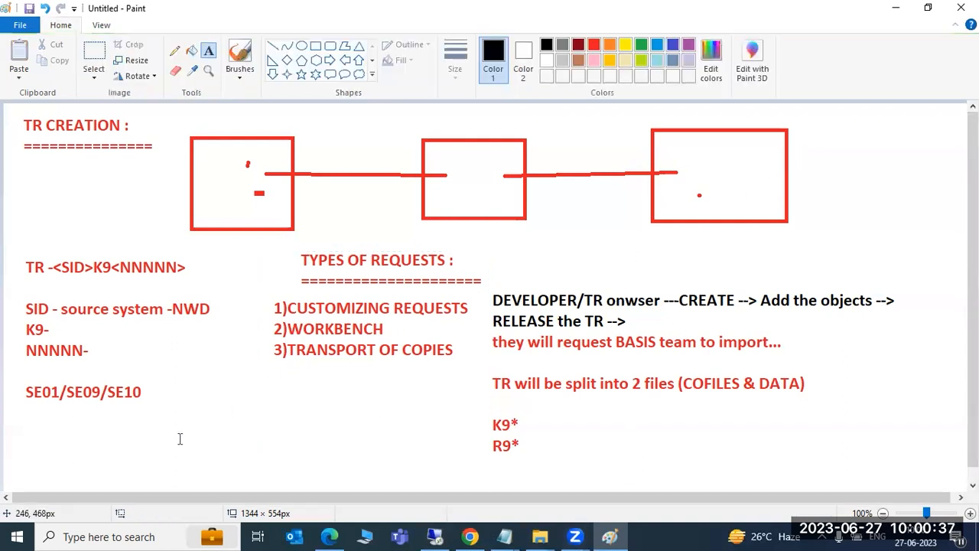
- Undo the DEVELOPER notes and start a text box headed 'IMPORTING THE TR INTO TARGET SyTEMS:'
key("ctrl+z")
key("ctrl+z")
key("ctrl+z")
key("ctrl+z")
key("ctrl+z")
key("ctrl+z")
key("ctrl+z")
key("ctrl+z")
key("ctrl+z")
left_click_drag(55, 123, 113, 171)
left_click_drag(204, 222, 816, 474)
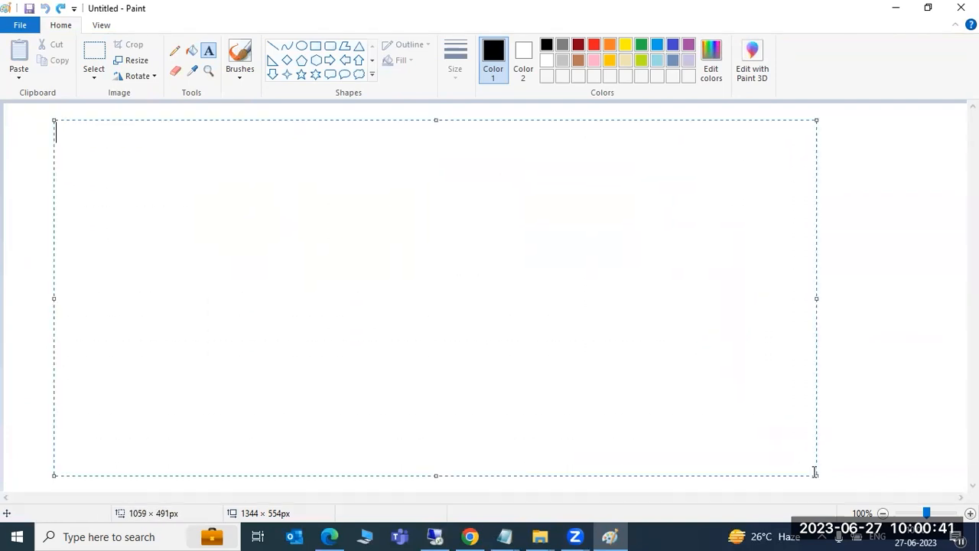
type("IMPORT")
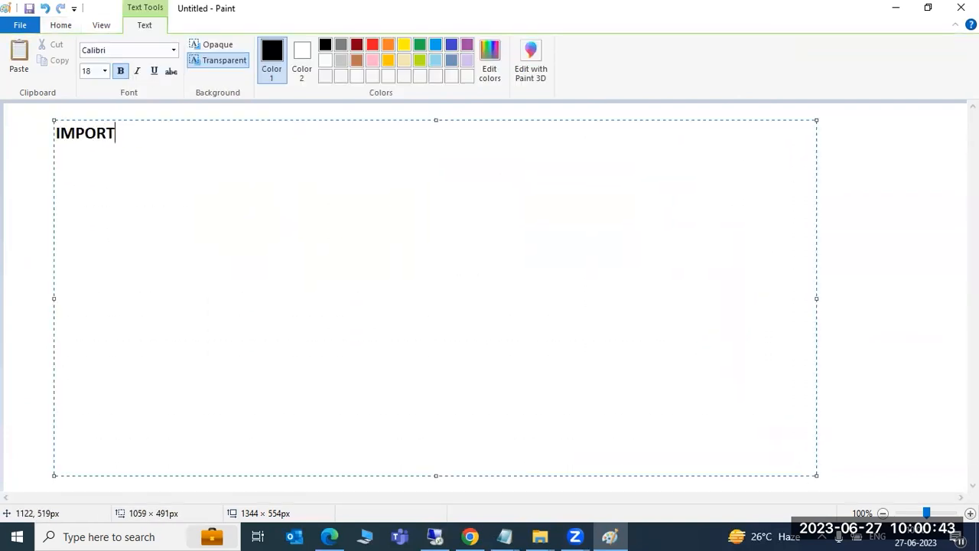
type("ING THE TR INTO TARGET SyTEMS")
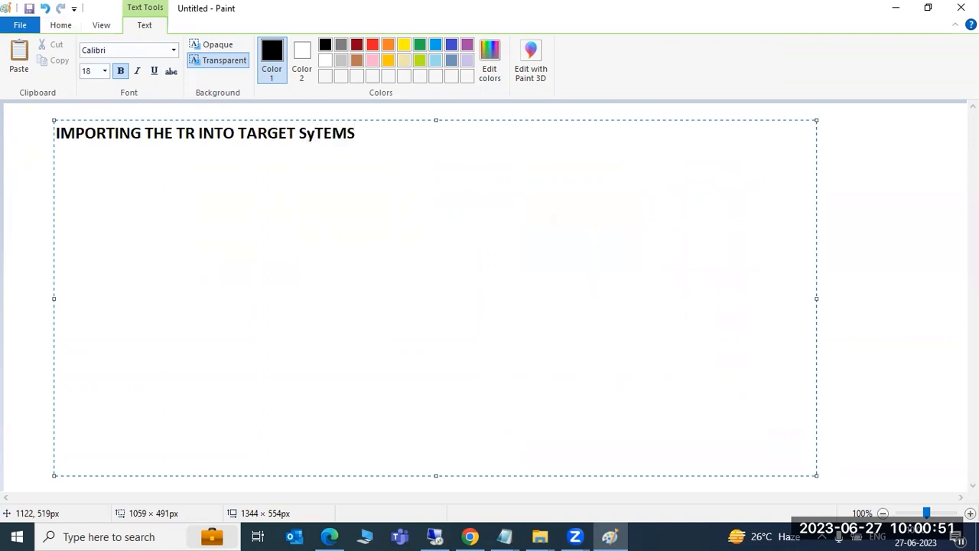
type(":")
key("Return")
- Add steps 1–3: LOGIN to the target system, STMS or STMS_IMPORT, select the TR
type("1)LOGIN to the target system")
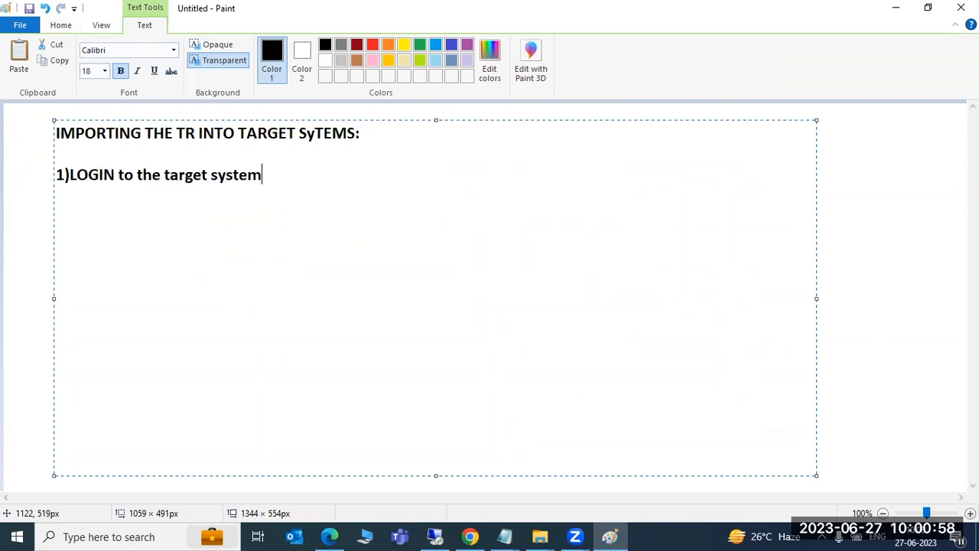
key("Return")
type("2)")
type("STMS ot ")
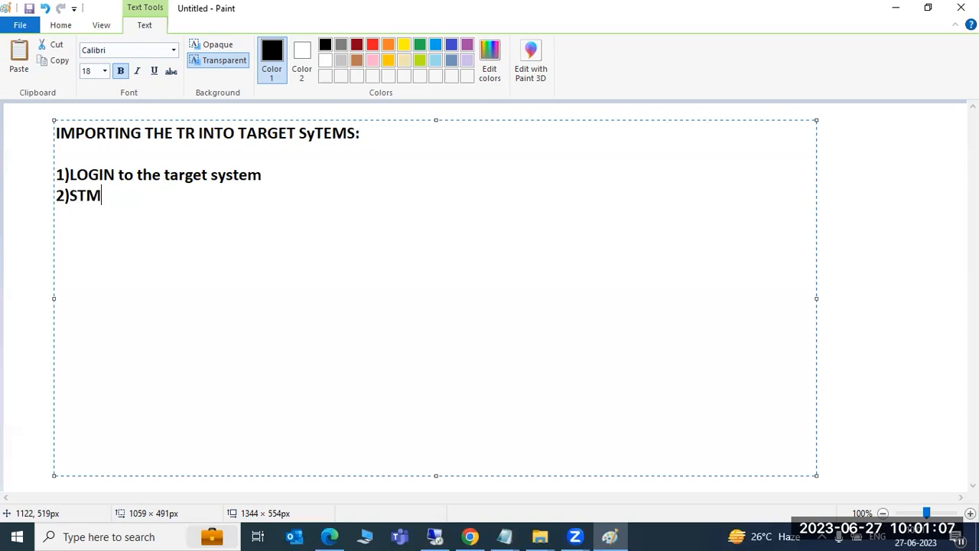
type("STMS")
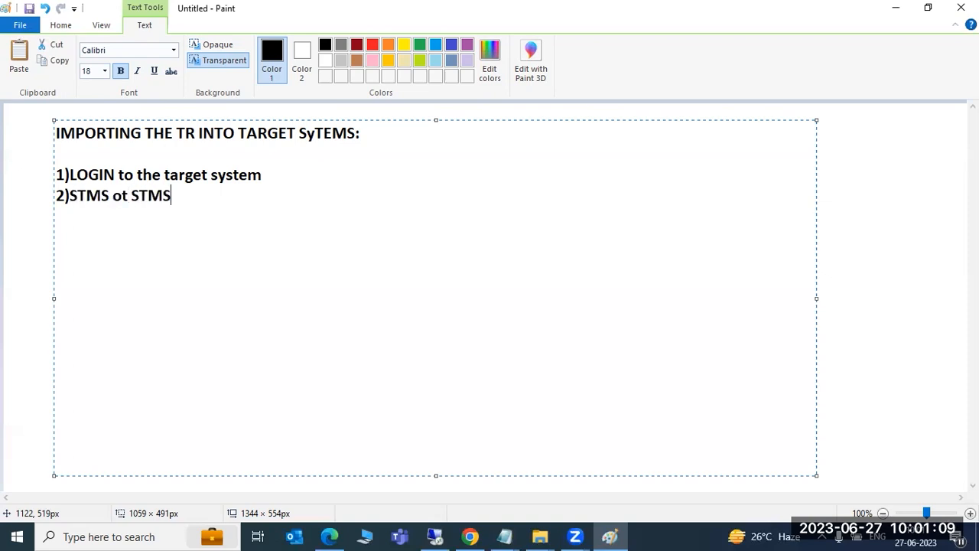
type("_IMPOR")
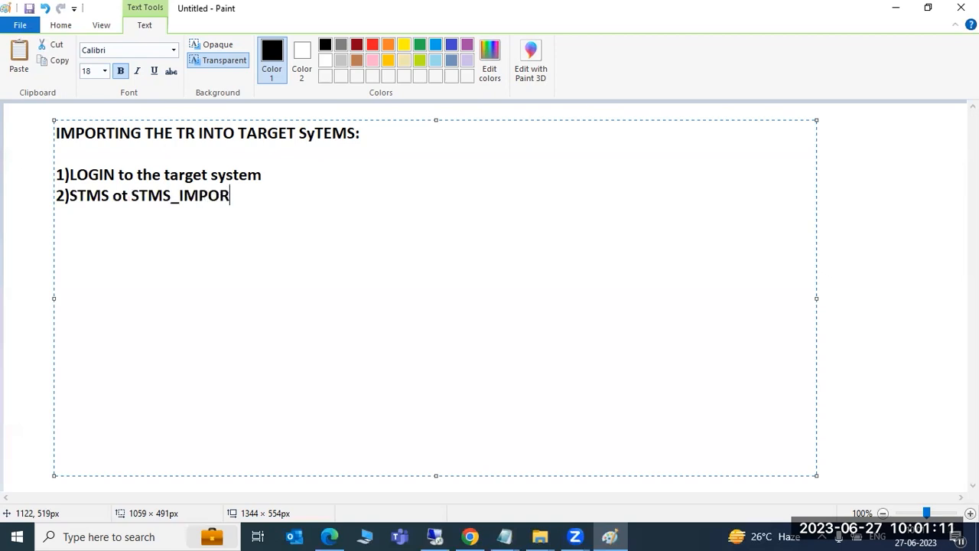
type("T 3)ele")
key("BackSpace")
key("BackSpace")
key("BackSpace")
type("select the TR -")
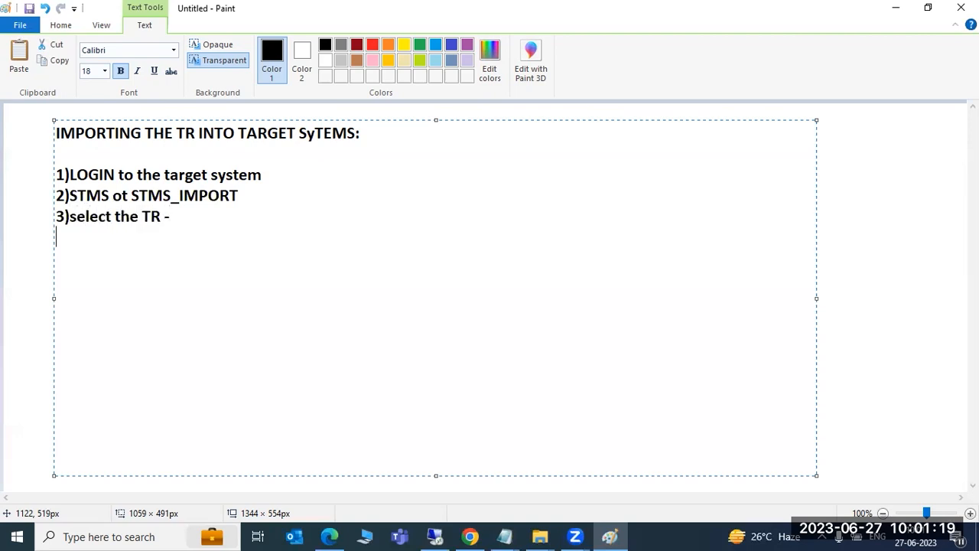
key("Return")
- Add step 4 (IMPORT button, TRUCK symbol) and step 5 (check the TR import status), then begin 'types of status'
type("4)Click on the ")
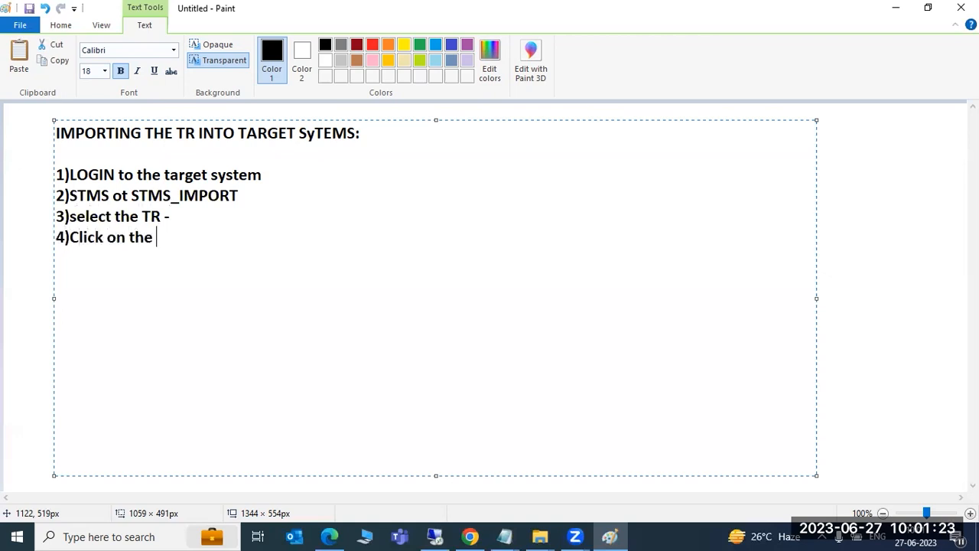
type("IMPORT button")
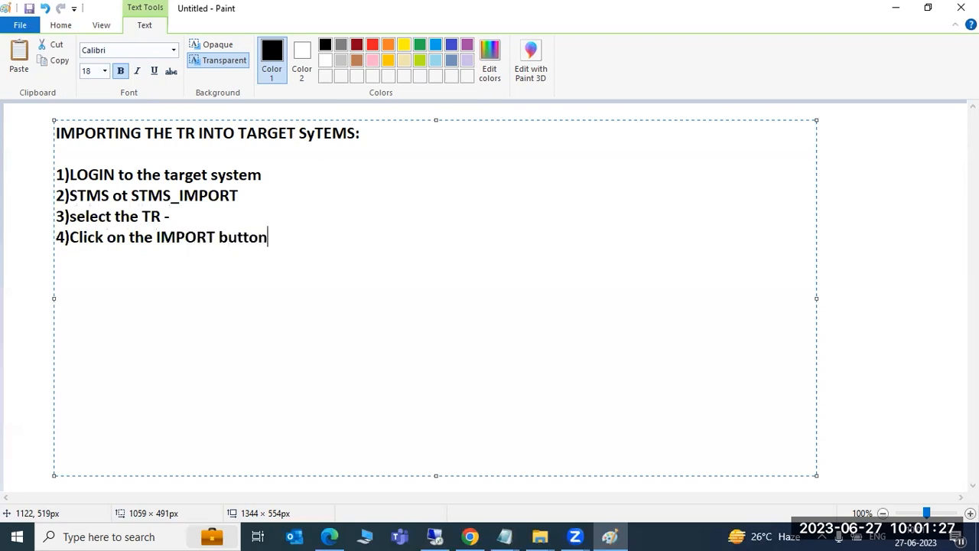
type("(TRUC")
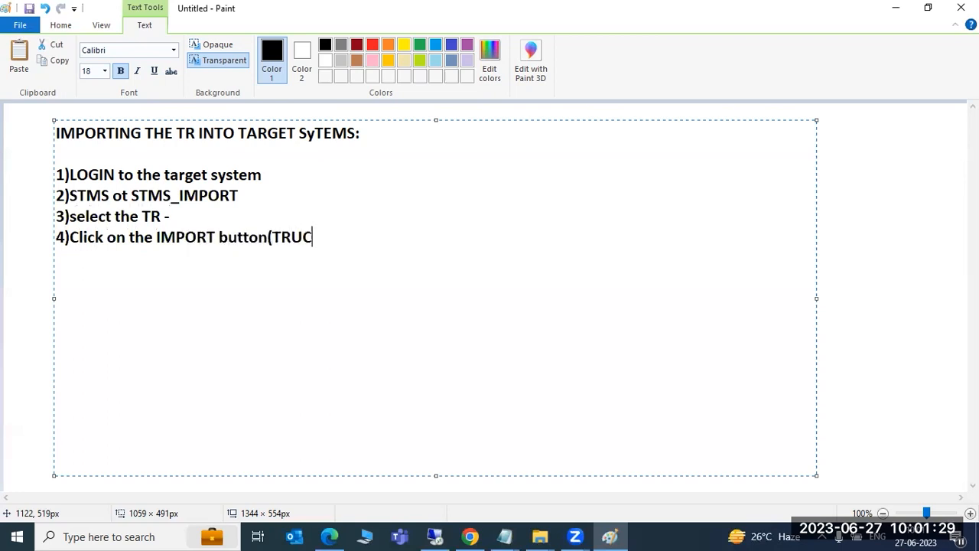
type("K) simbol")
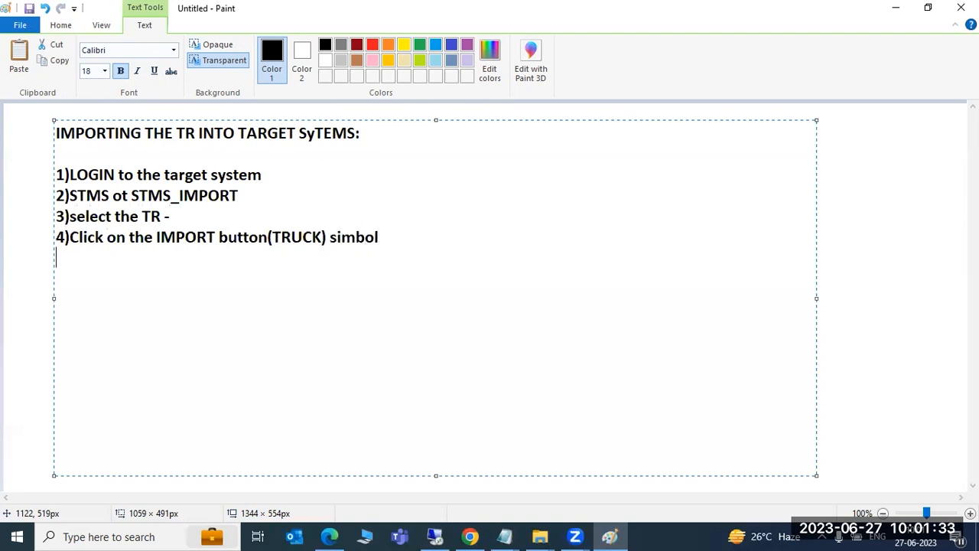
key("Return")
type("5)check the statusd of")
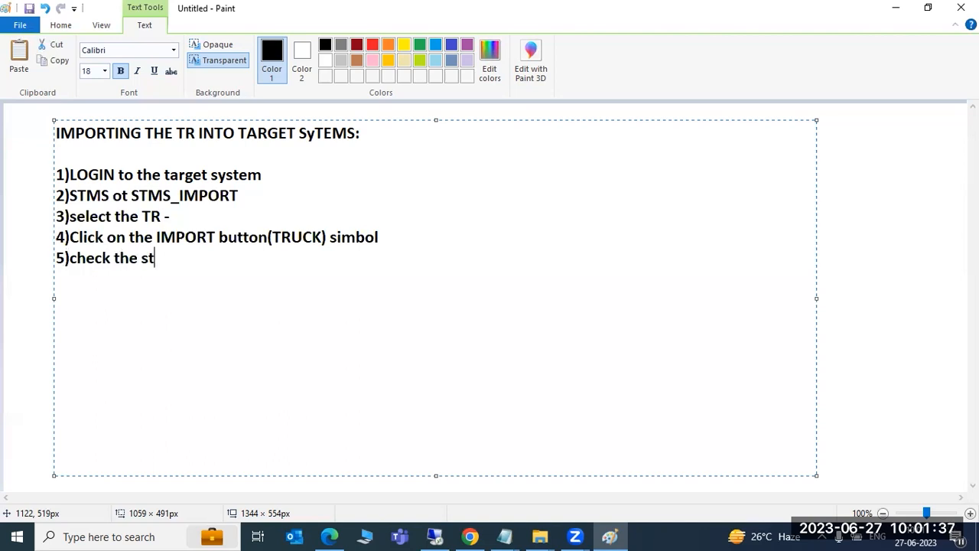
key("BackSpace")
key("BackSpace")
key("BackSpace")
key("BackSpace")
type("of the ")
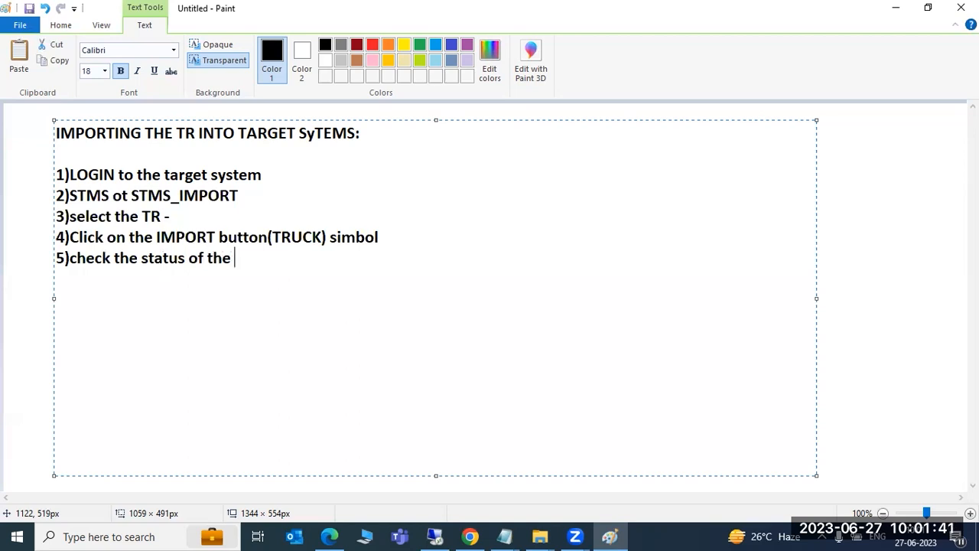
type("status")
key("BackSpace")
key("BackSpace")
key("BackSpace")
key("BackSpace")
key("BackSpace")
key("BackSpace")
type("TR import .")
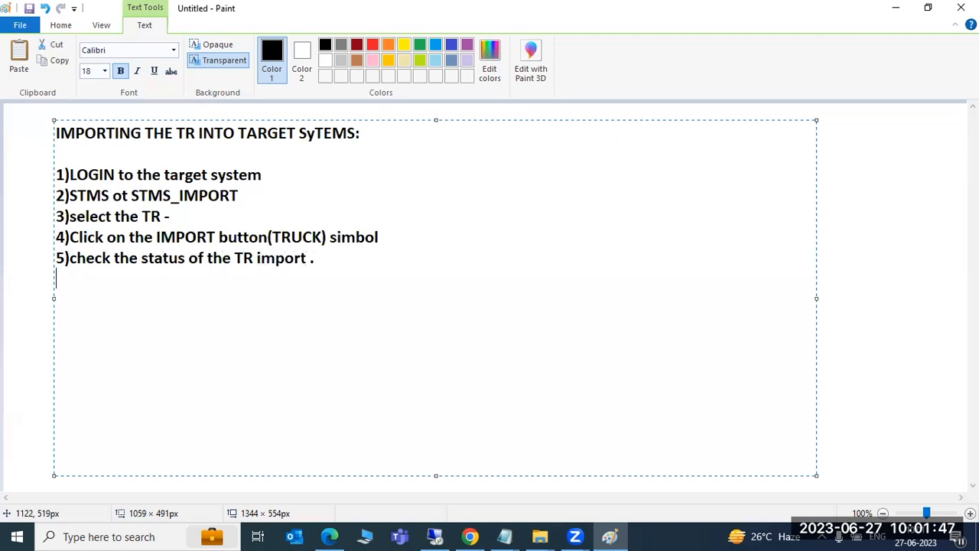
key("Return")
type("types of")
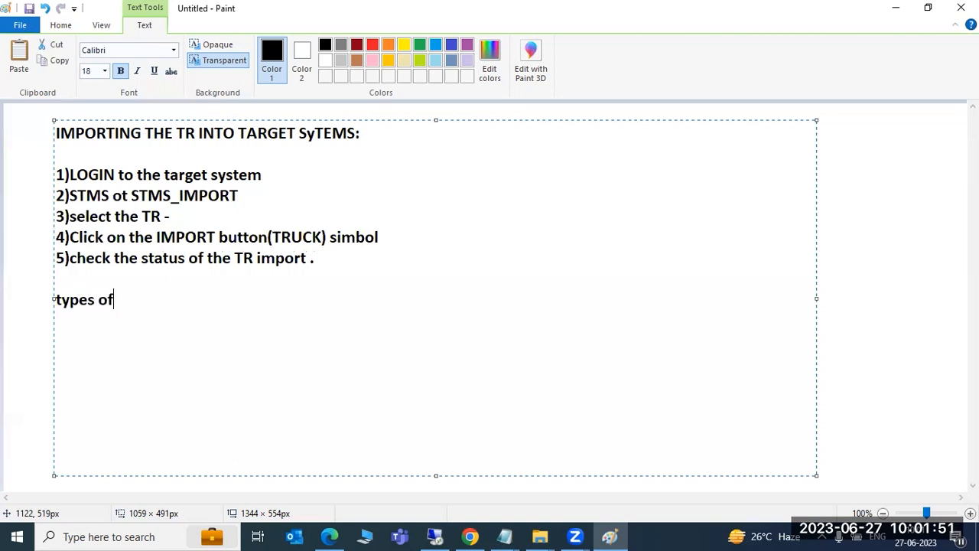
type(" status")
- List status codes 0, 4 and 12 and describe 0 as successfully imported
key("Return")
key("Return")
type("0")
key("Return")
type("4")
key("Return")
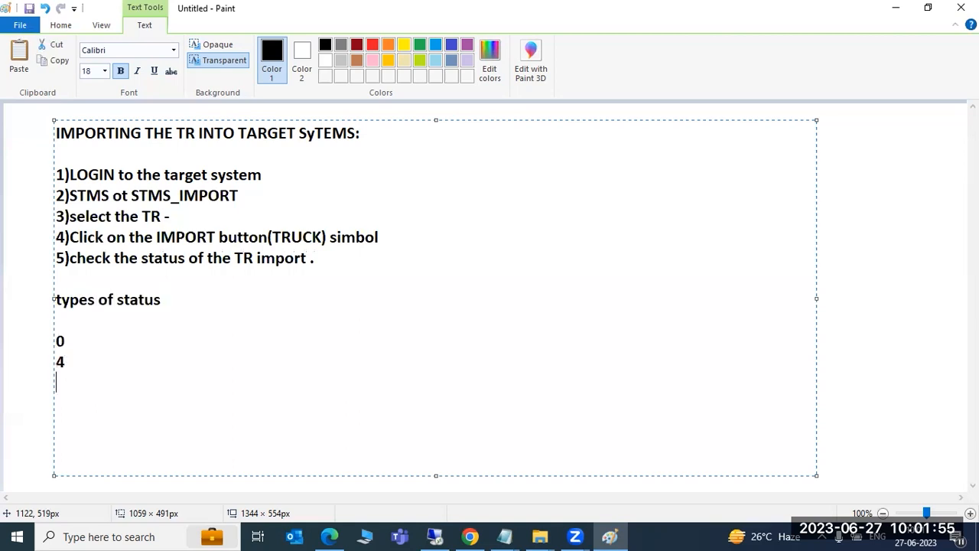
type("12")
key("Up")
type("= successuf;;y io")
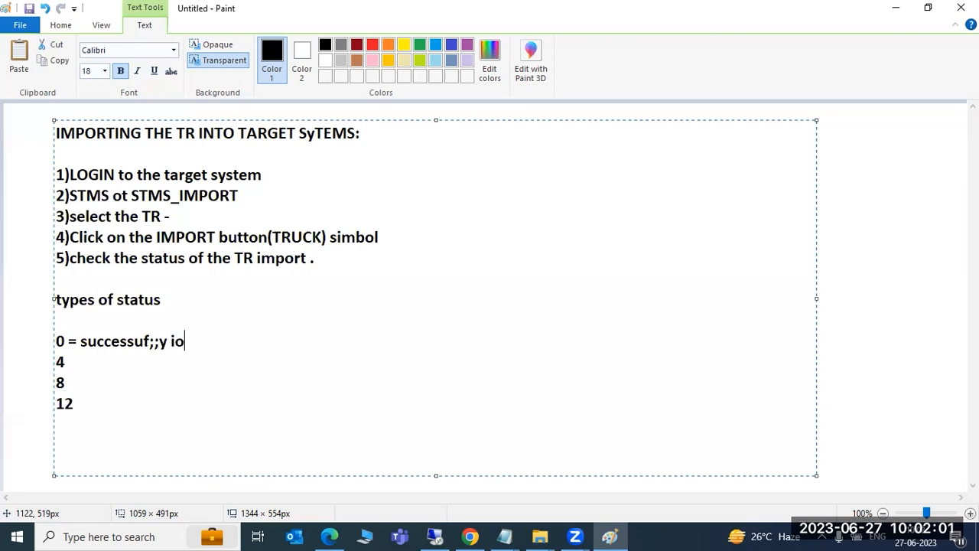
key("BackSpace")
key("BackSpace")
key("BackSpace")
key("BackSpace")
key("BackSpace")
key("BackSpace")
key("BackSpace")
key("BackSpace")
key("BackSpace")
key("BackSpace")
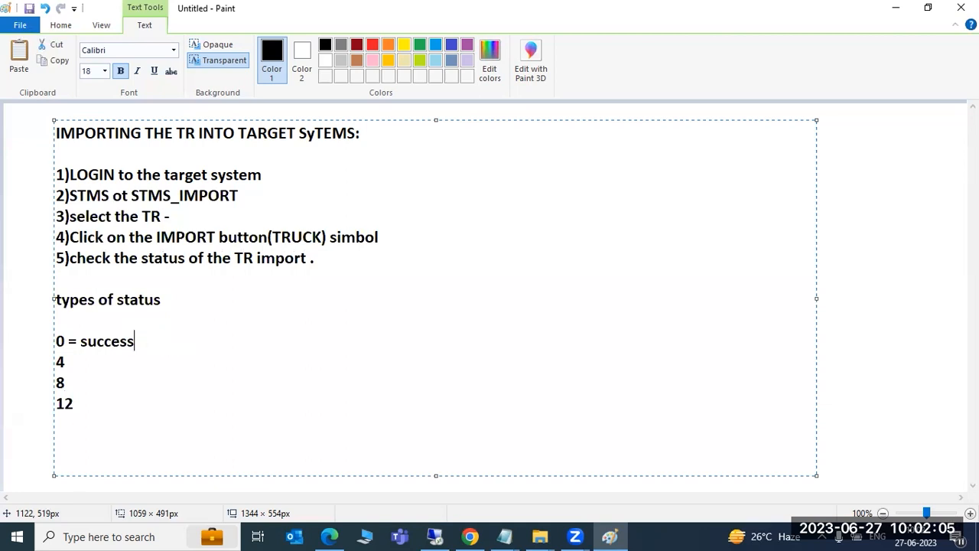
type("sfully im")
type("porte")
key("BackSpace")
- Describe 4 as imported with warnings, 8 as object issues, and 12 as system issue needing further checks
type("rted")
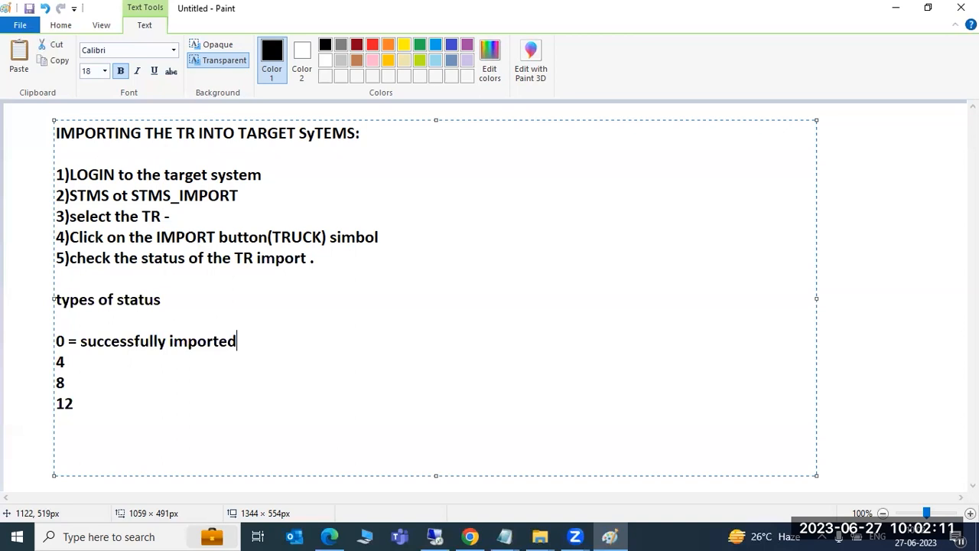
type(" Successfu")
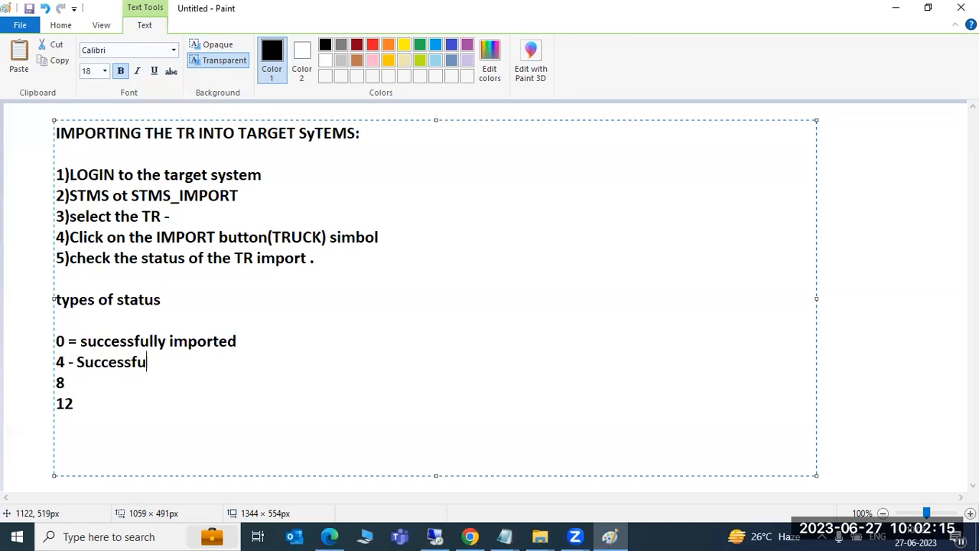
type("lly importe")
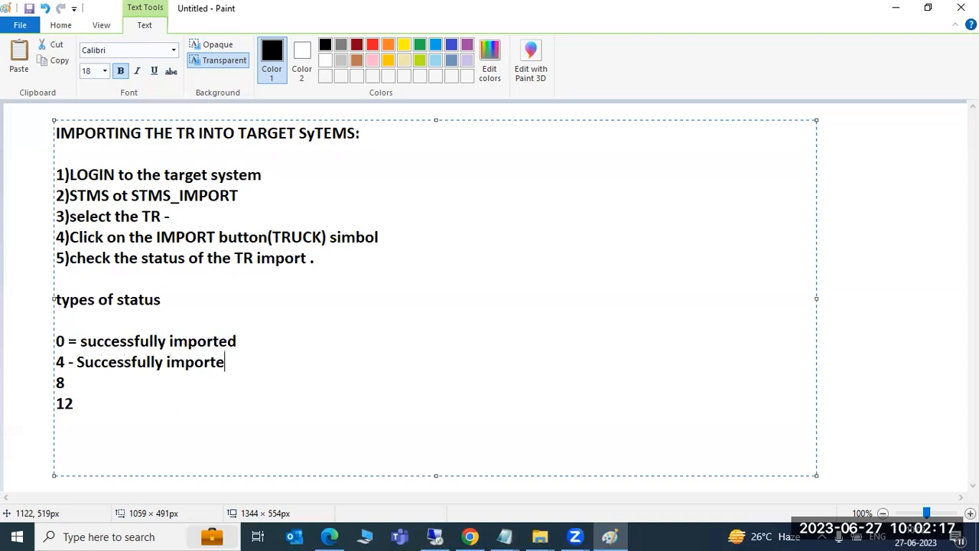
type("d wiht Warnings")
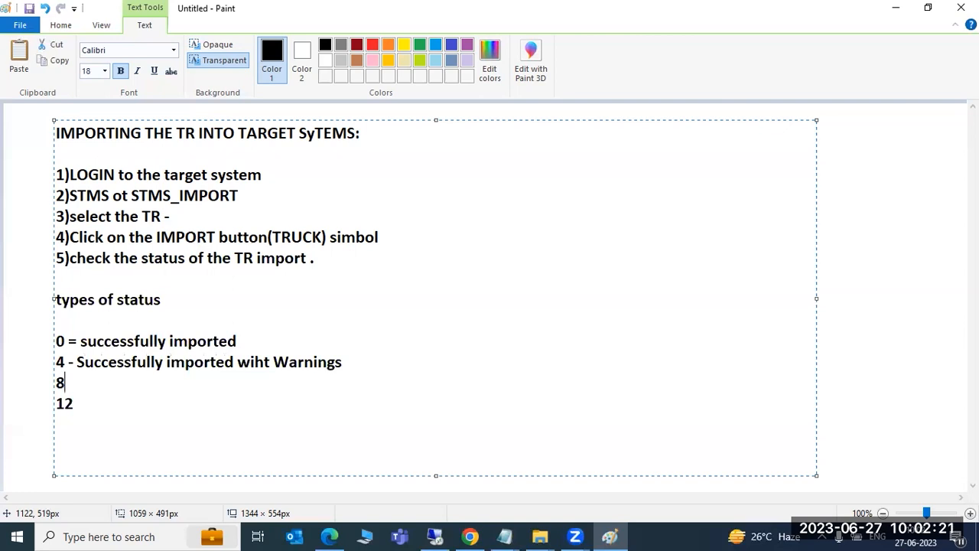
type(" Successfu")
type("l;ly")
key("BackSpace")
key("BackSpace")
type("ly")
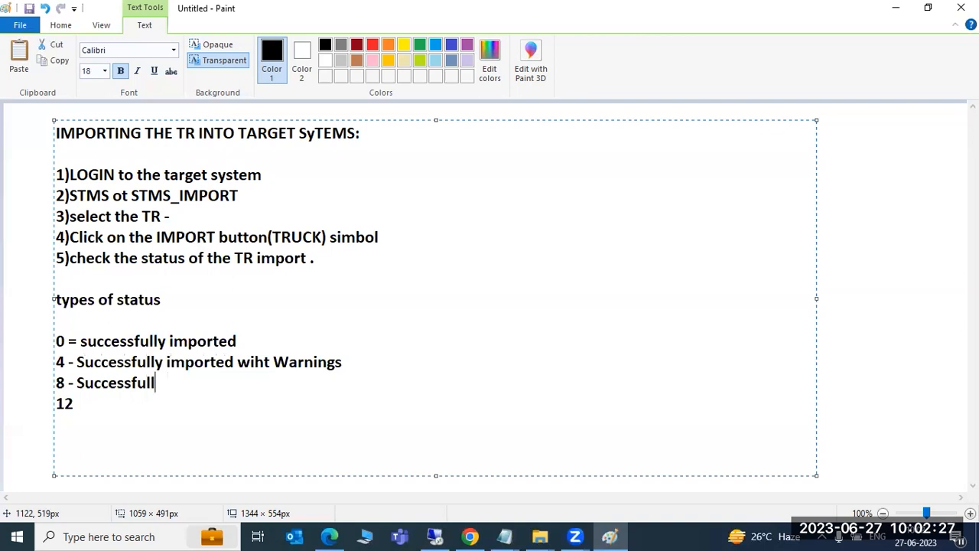
key("BackSpace")
key("BackSpace")
key("BackSpace")
key("BackSpace")
key("BackSpace")
key("BackSpace")
key("BackSpace")
key("BackSpace")
key("BackSpace")
key("BackSpace")
key("BackSpace")
key("BackSpace")
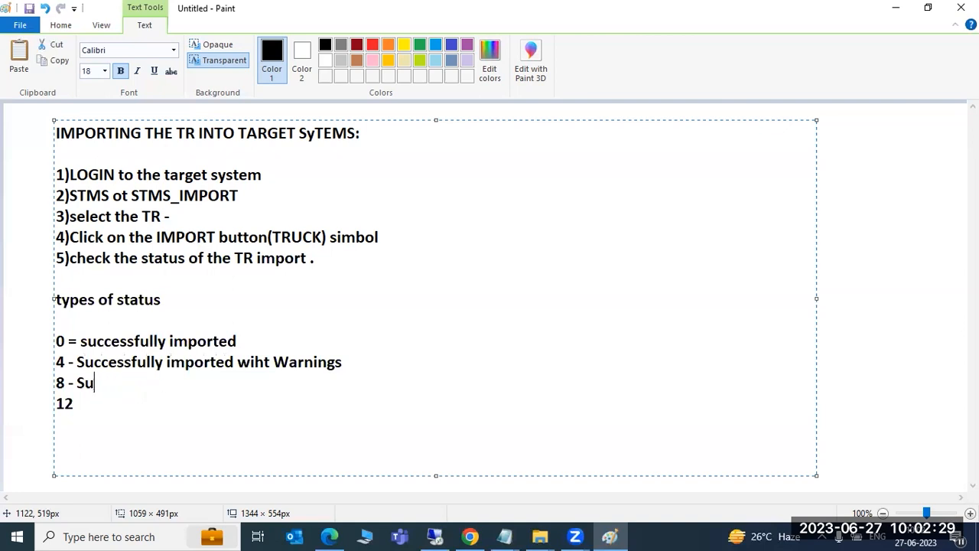
type("One m=o")
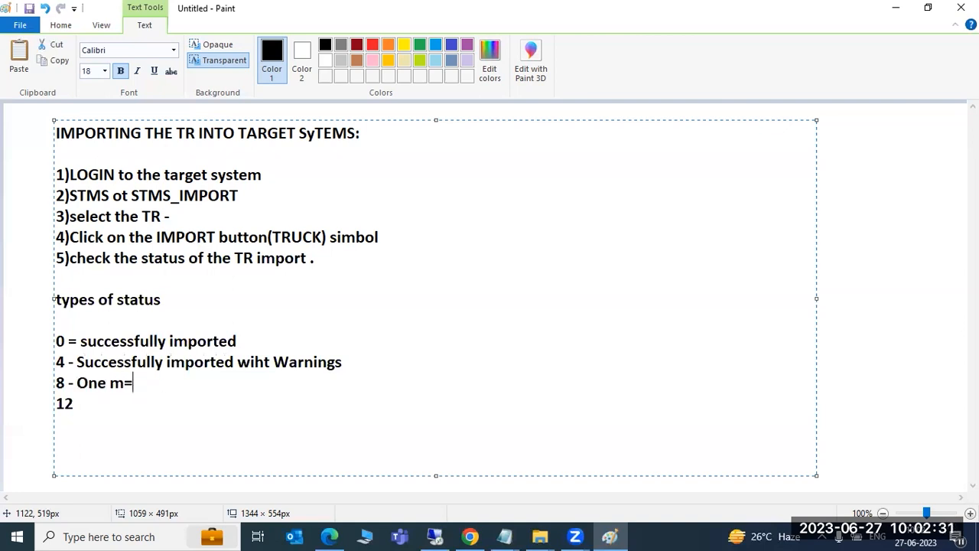
key("BackSpace")
key("BackSpace")
key("BackSpace")
type("or more objects")
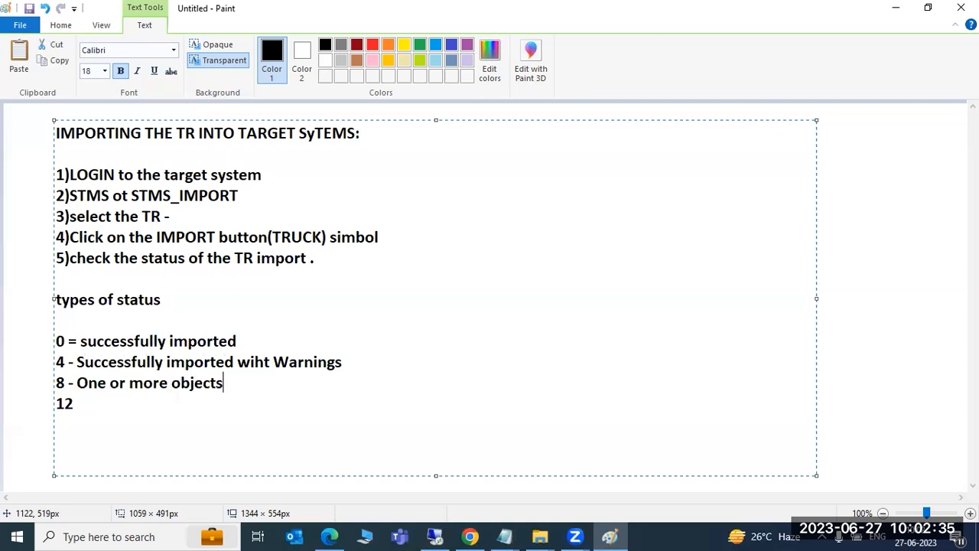
type(" having issues ")
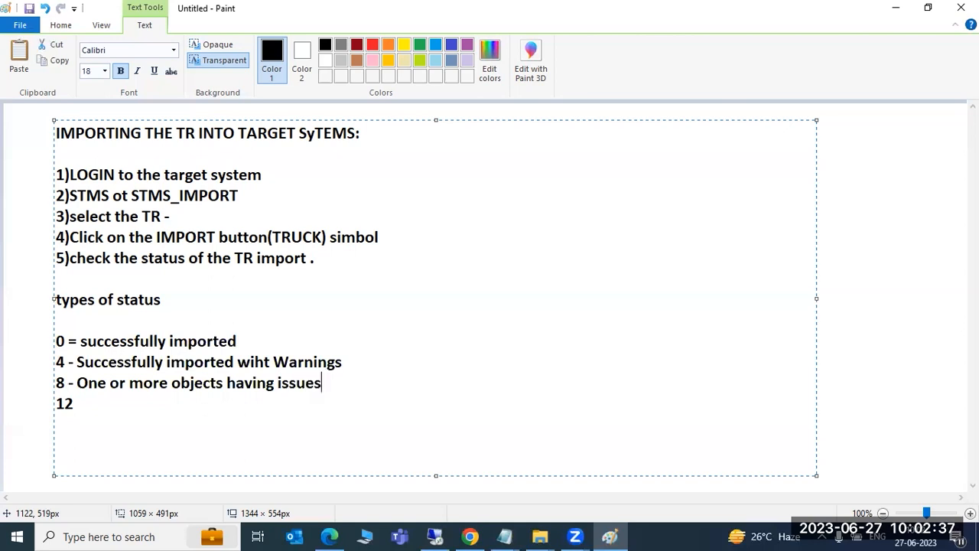
type("12 - system")
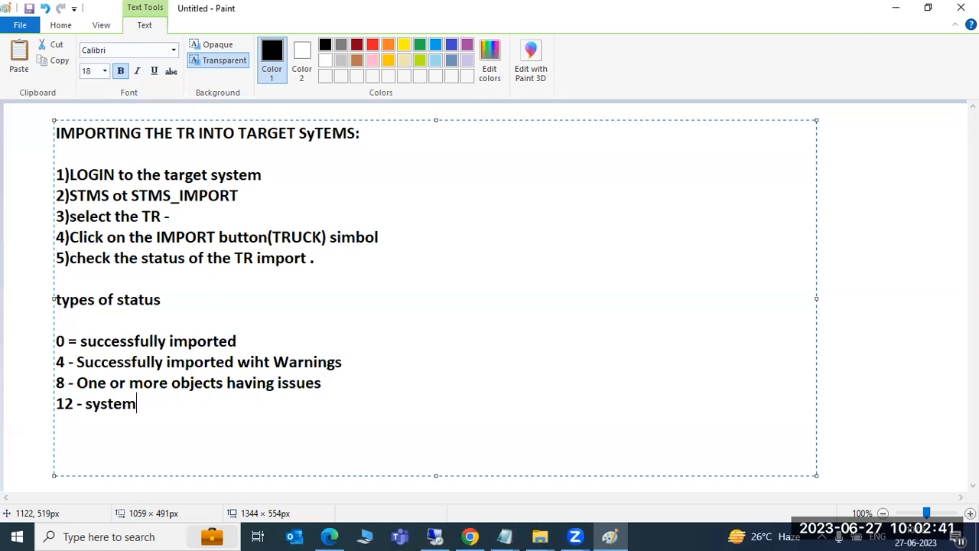
type(" issue - we n")
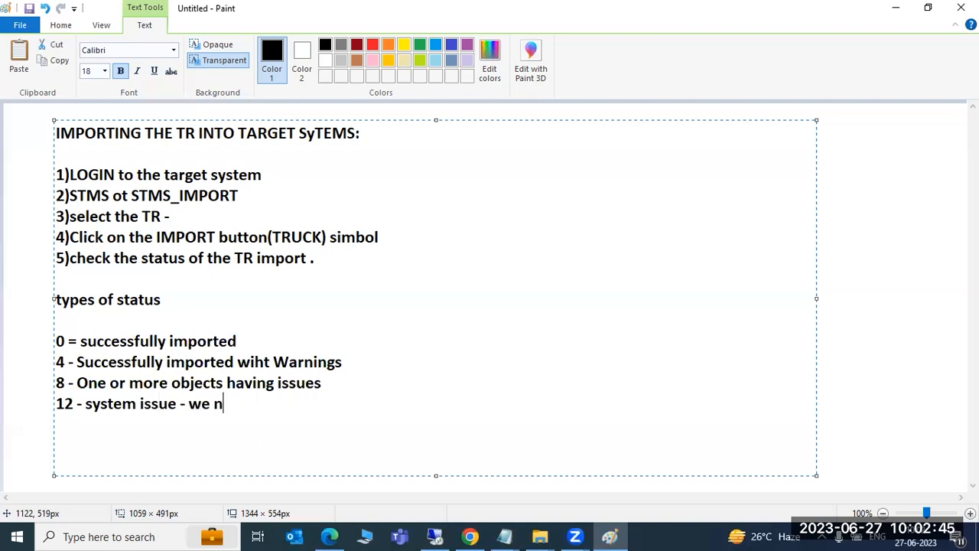
type("eed to check fur")
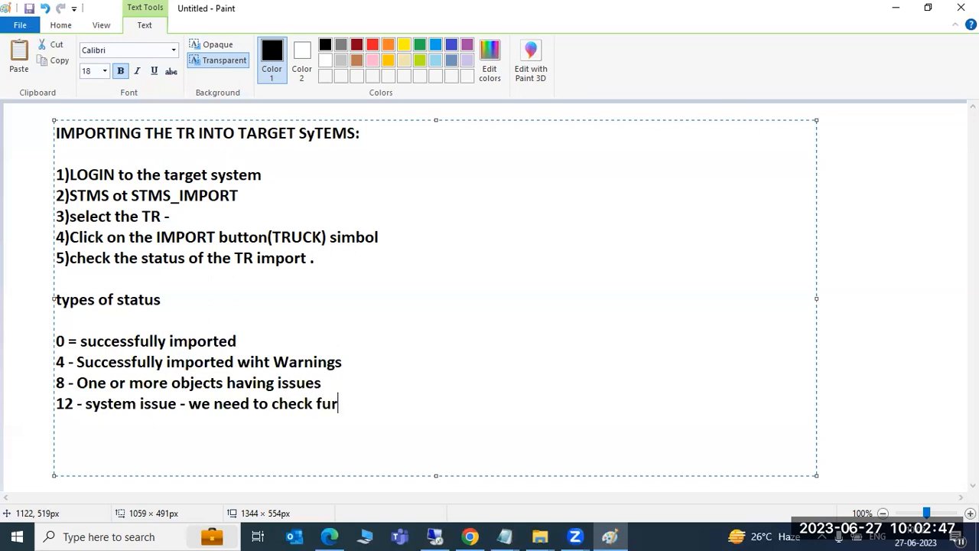
type("ther ..")
left_click(448, 536)
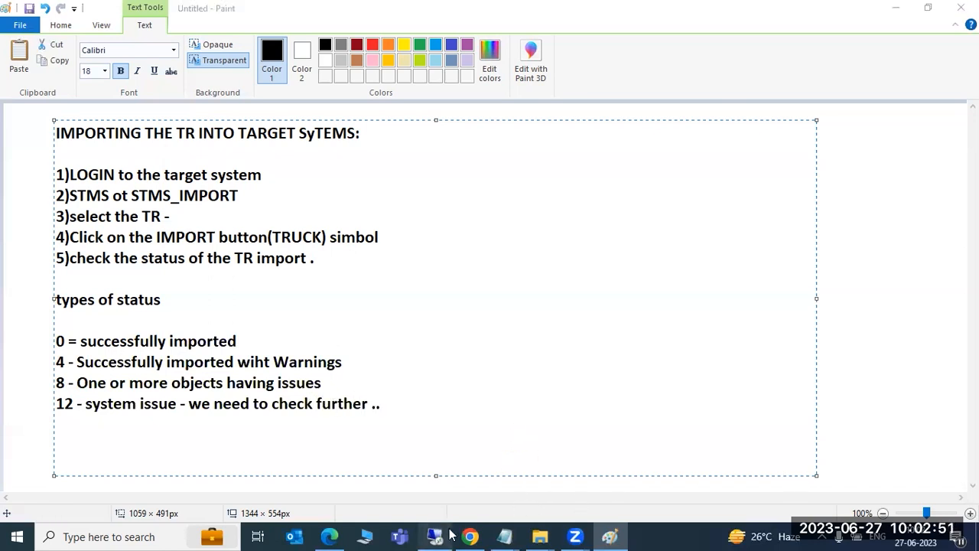
- Open STMS and display the ECP import queue with its five requests and RC column
type("stms")
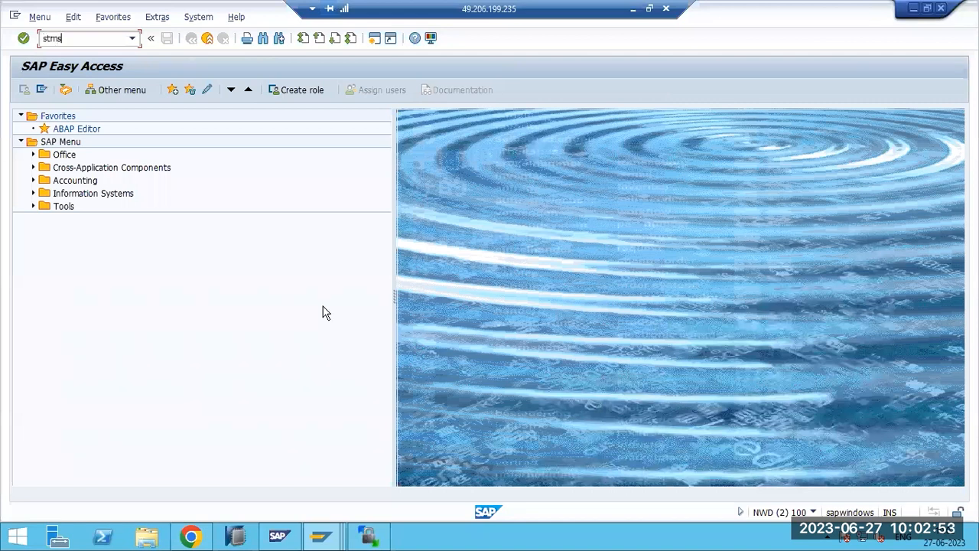
key("Return")
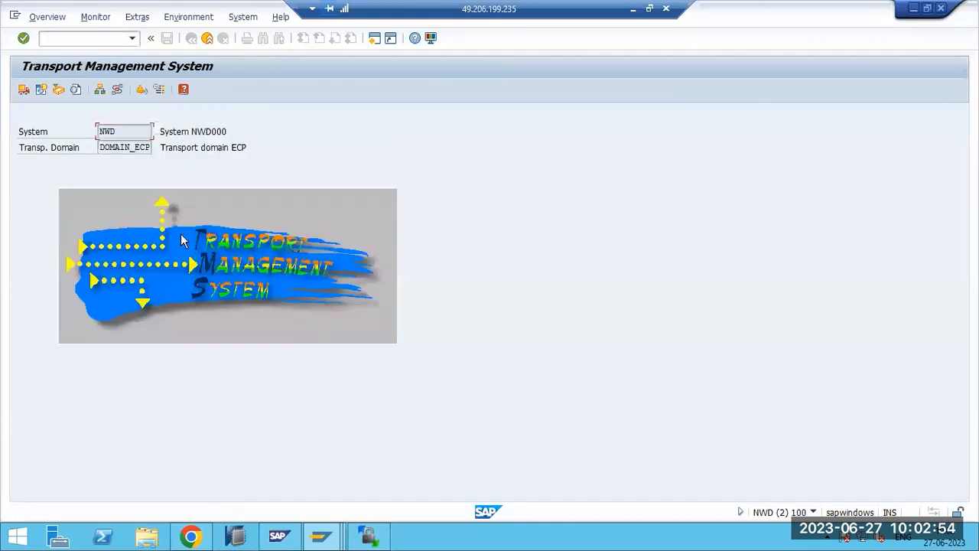
left_click(24, 90)
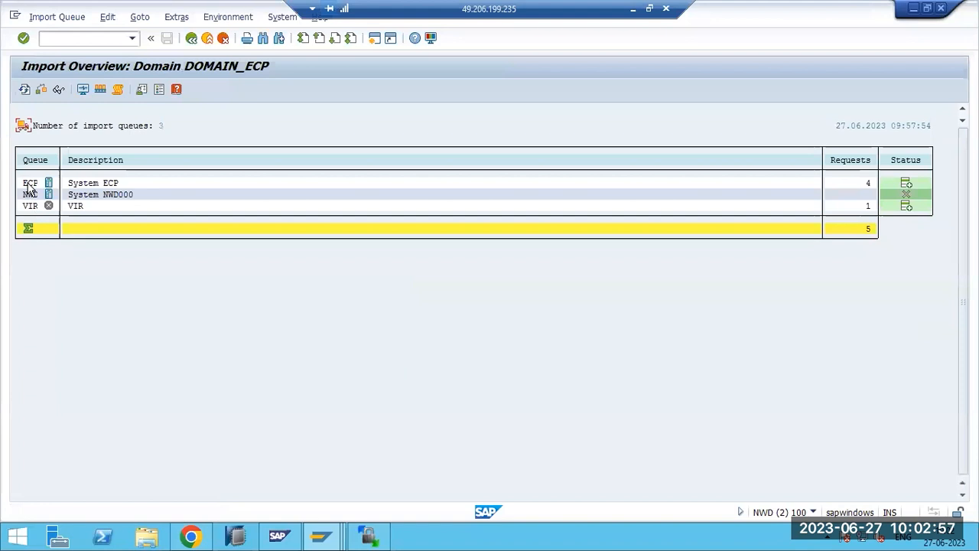
double_click(29, 183)
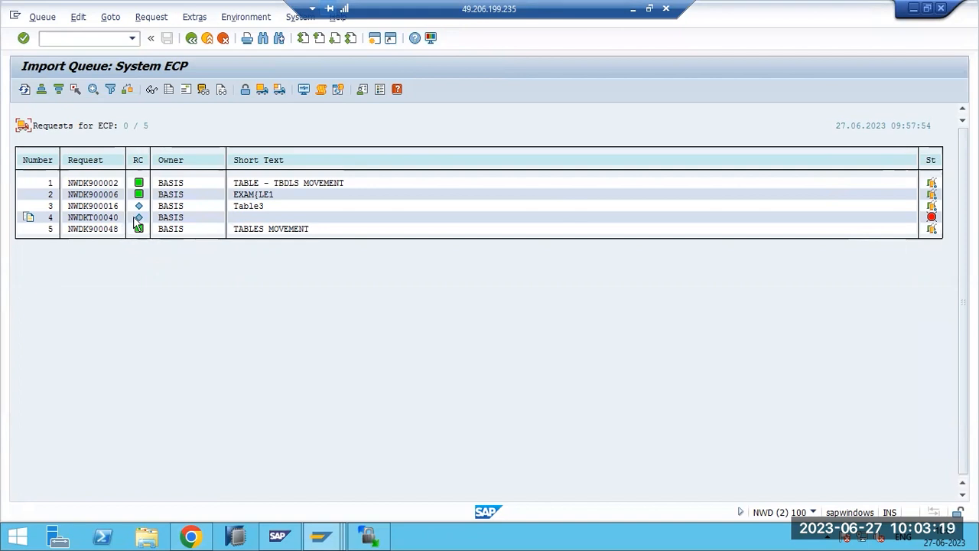
- Append 'we need to check with functional or developemt teams' to the status 8 line
left_click(633, 10)
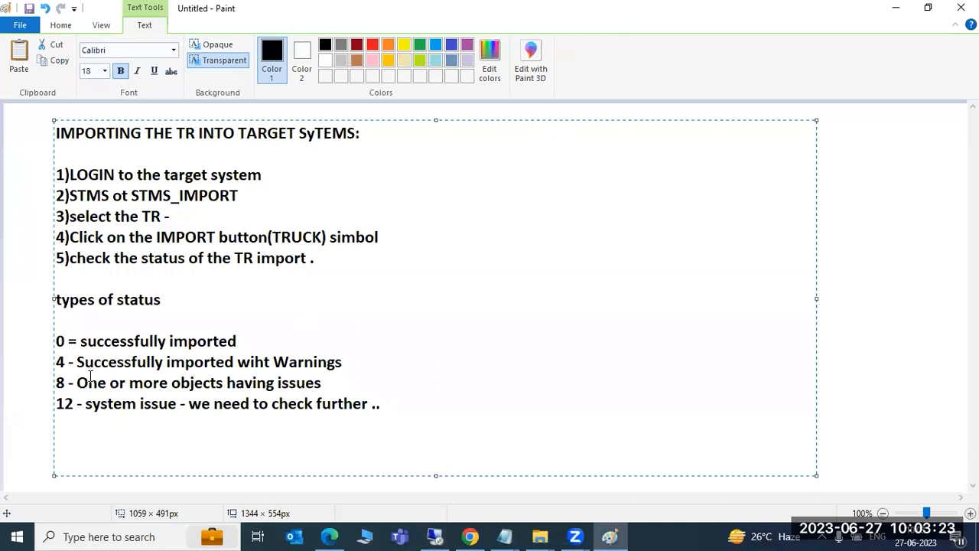
left_click_drag(58, 342, 347, 359)
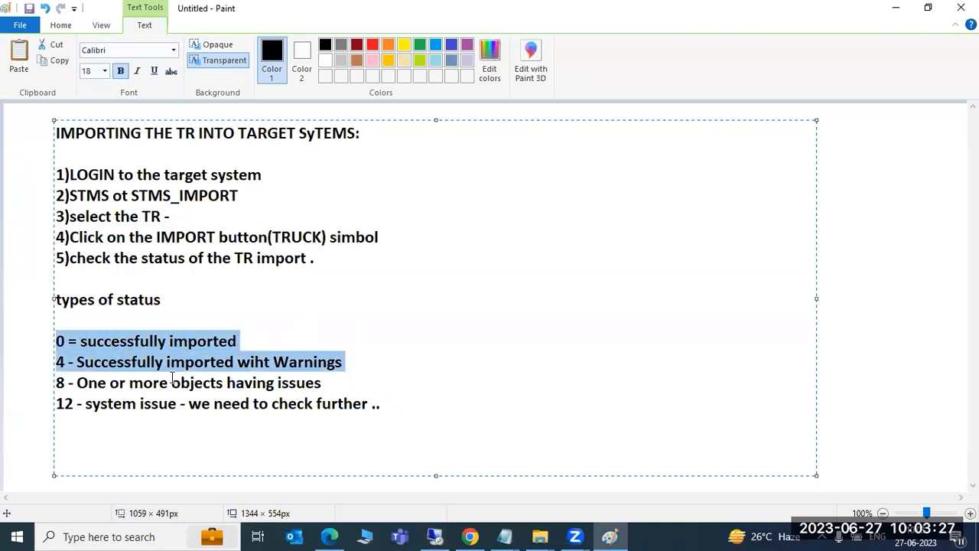
left_click_drag(65, 382, 324, 382)
left_click(331, 382)
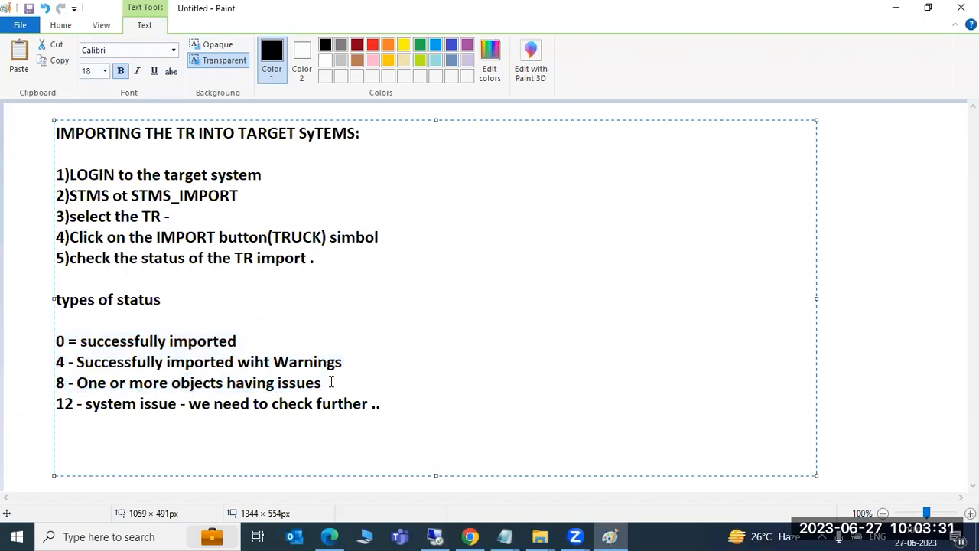
type("we need to ")
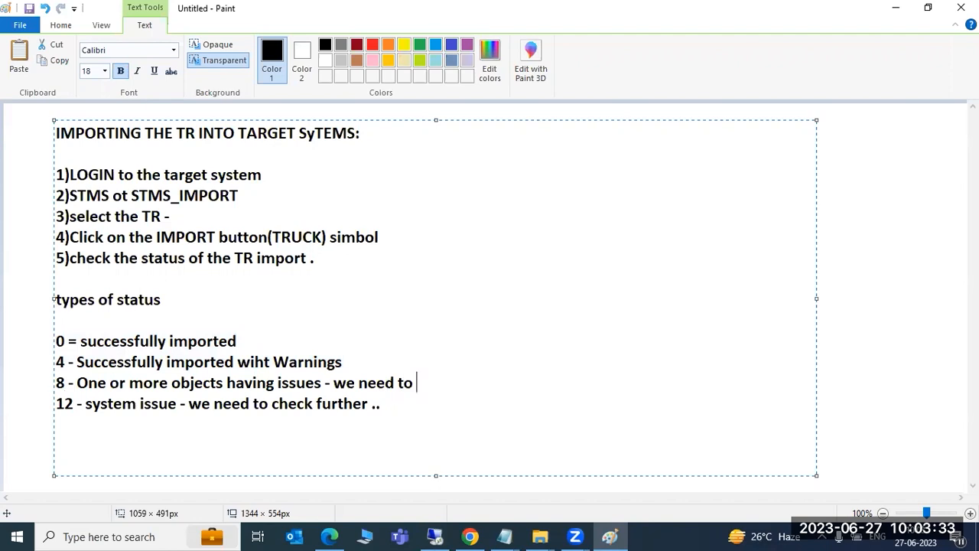
type("checjj ibfirm")
key("BackSpace")
key("BackSpace")
key("BackSpace")
key("BackSpace")
key("BackSpace")
key("BackSpace")
type("k with ")
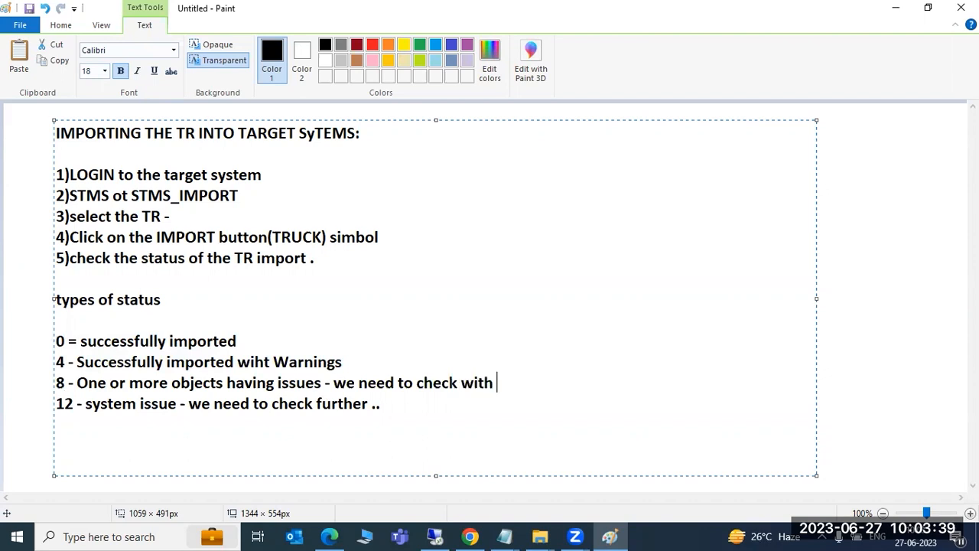
type("functional or devel")
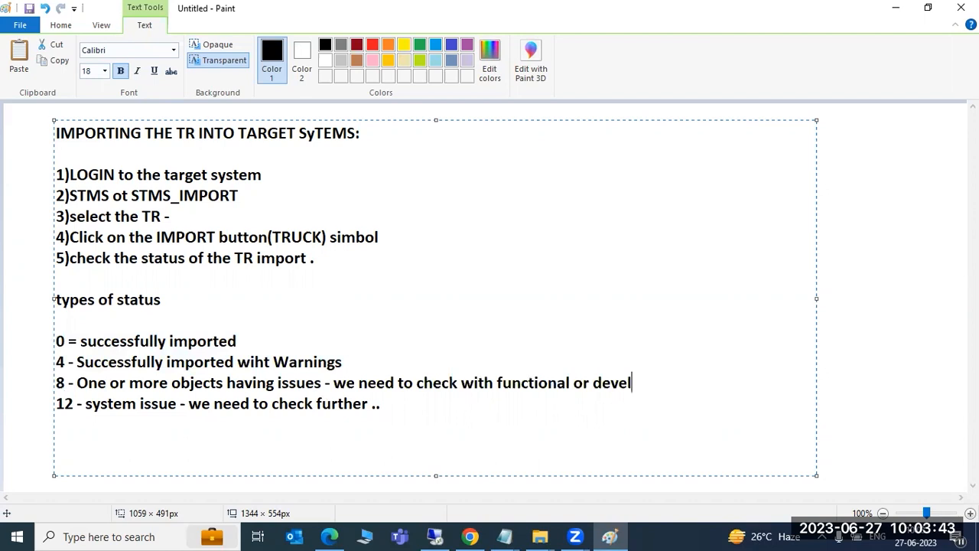
type("opemt trams")
key("BackSpace")
key("BackSpace")
key("BackSpace")
key("BackSpace")
type("eams")
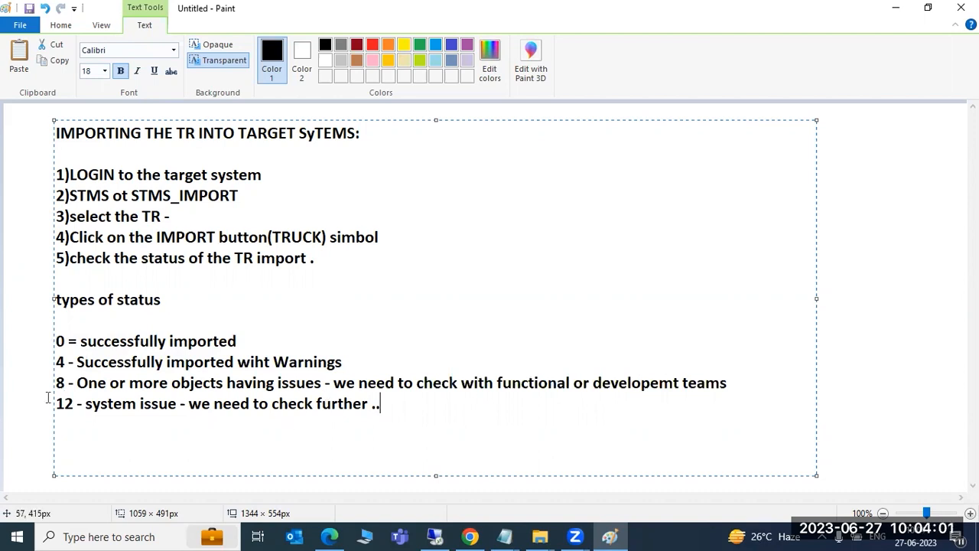
- Highlight the return-code list, then the title and five import steps, to review the notes
left_click_drag(57, 341, 404, 427)
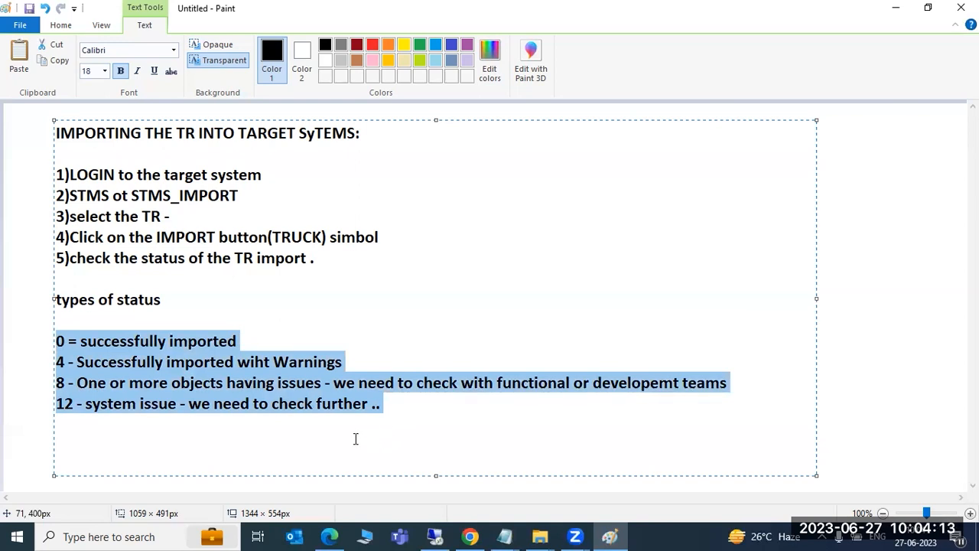
left_click(68, 340)
key("Down")
key("Down")
key("Down")
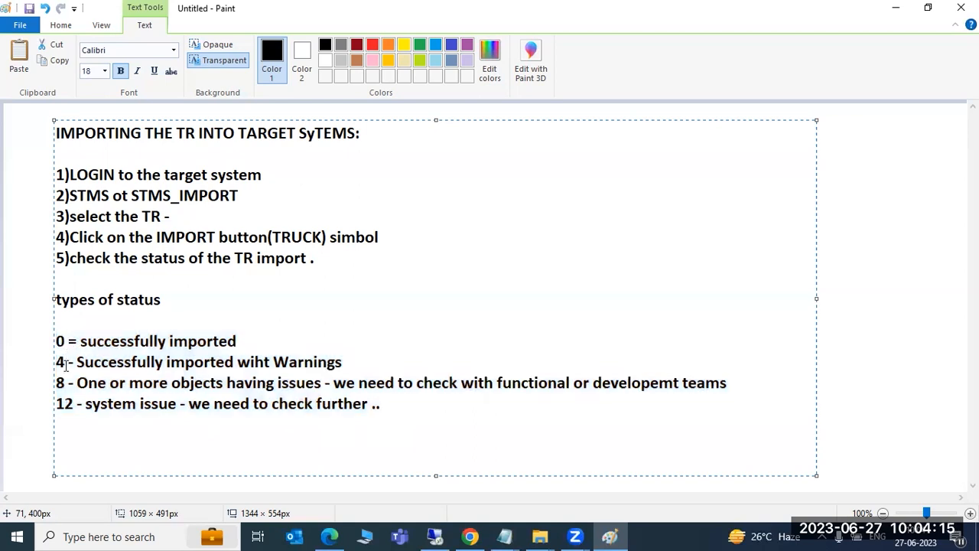
left_click_drag(397, 416, 50, 284)
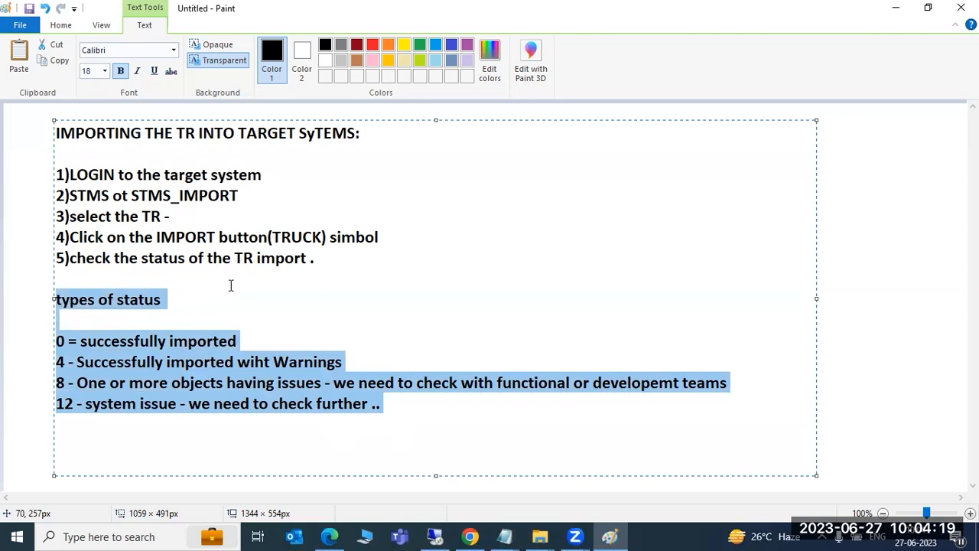
left_click_drag(311, 262, 48, 138)
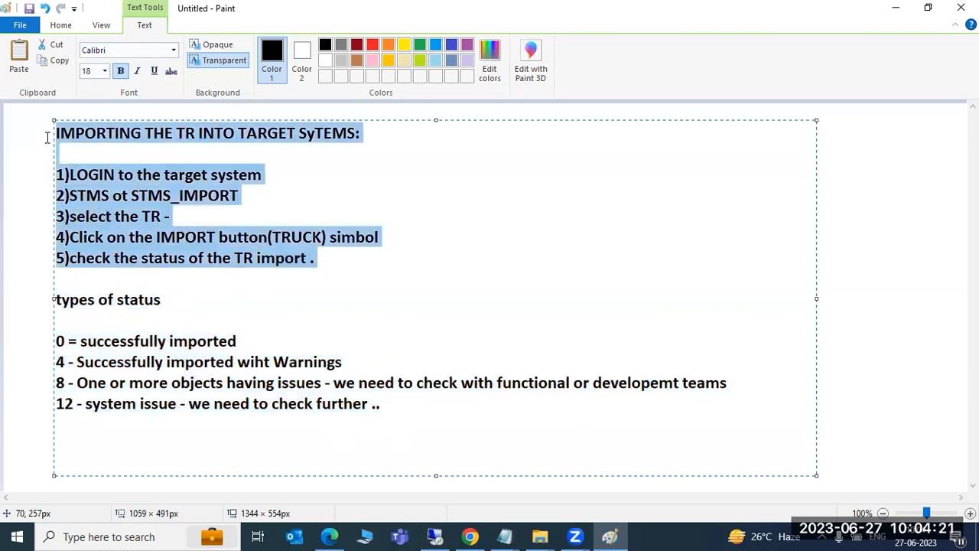
- In SE01, create and save workbench request NWDK900052 described 'example1'
left_click(431, 538)
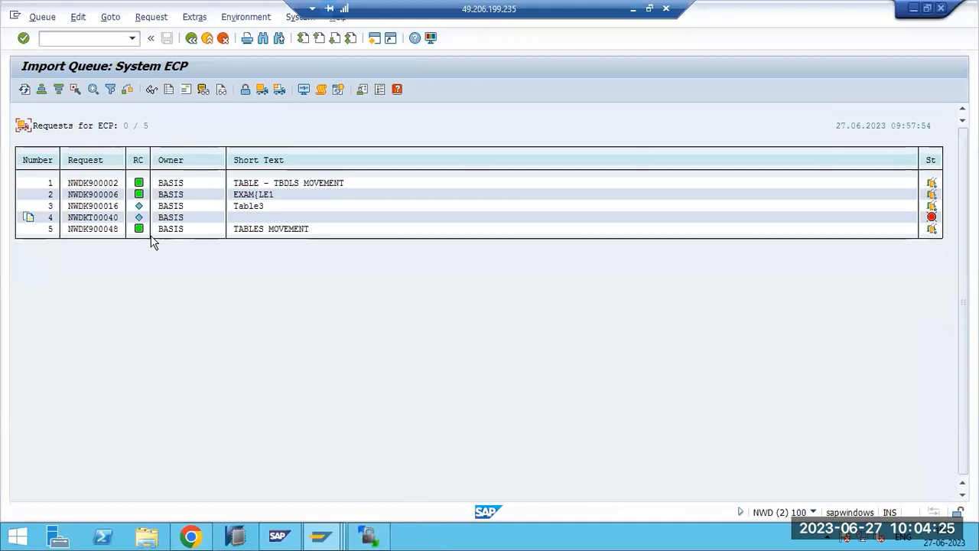
type("/nse01")
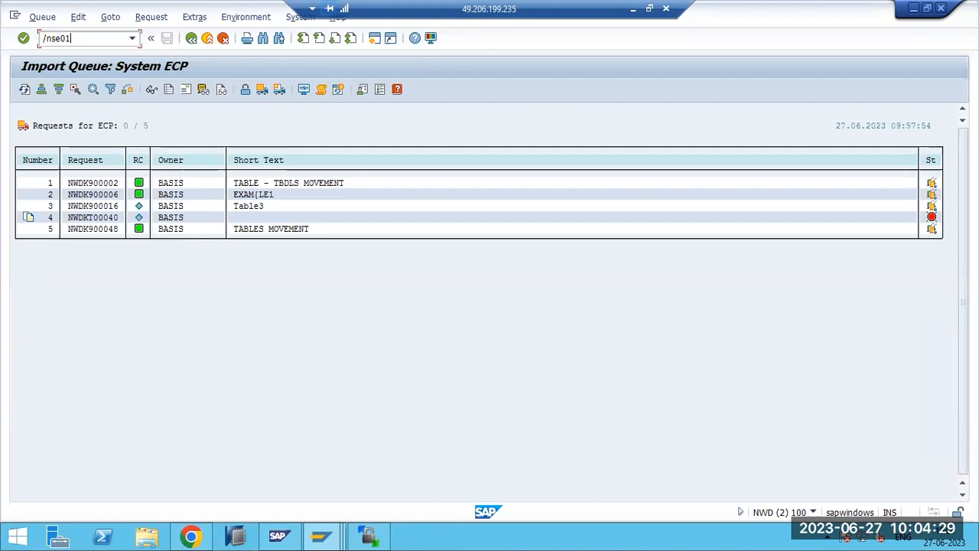
key("Return")
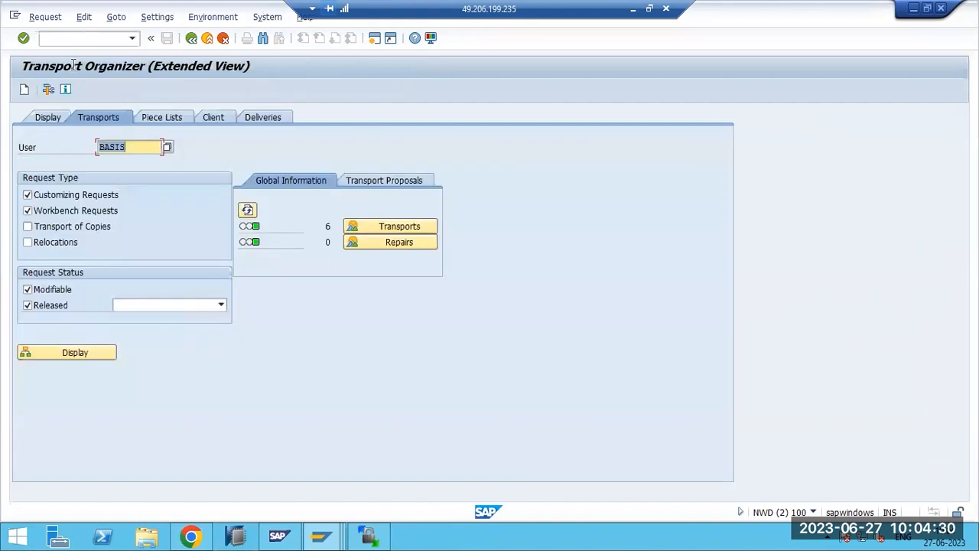
left_click(23, 90)
left_click(125, 249)
left_click(308, 353)
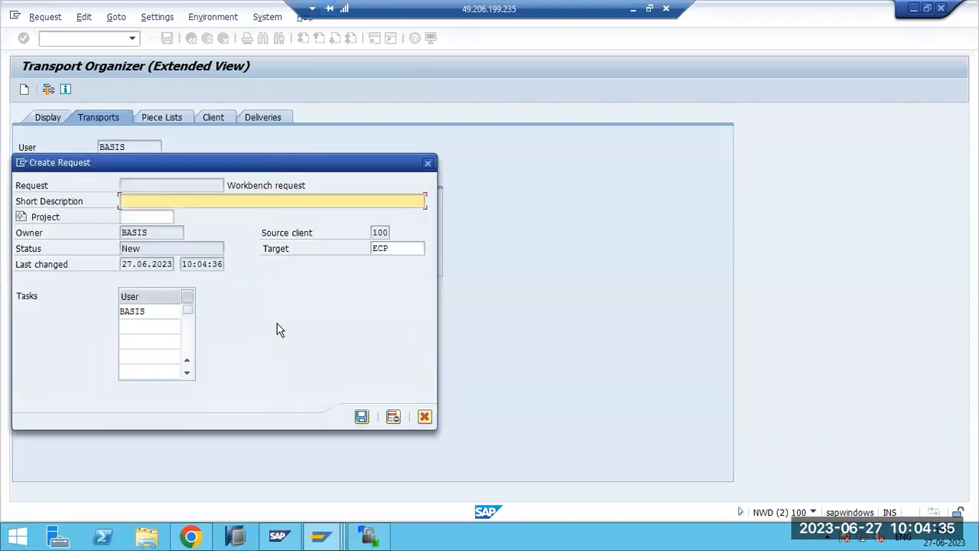
type("example1")
left_click(361, 416)
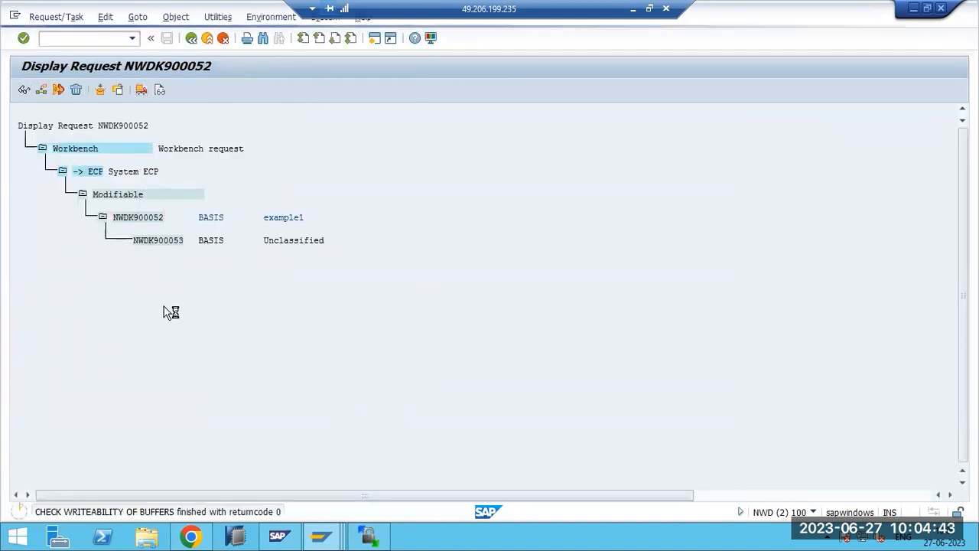
- Create and save a second workbench request, NWDK900054, described 'example2'
left_click(66, 38)
type("/nse01")
key("Return")
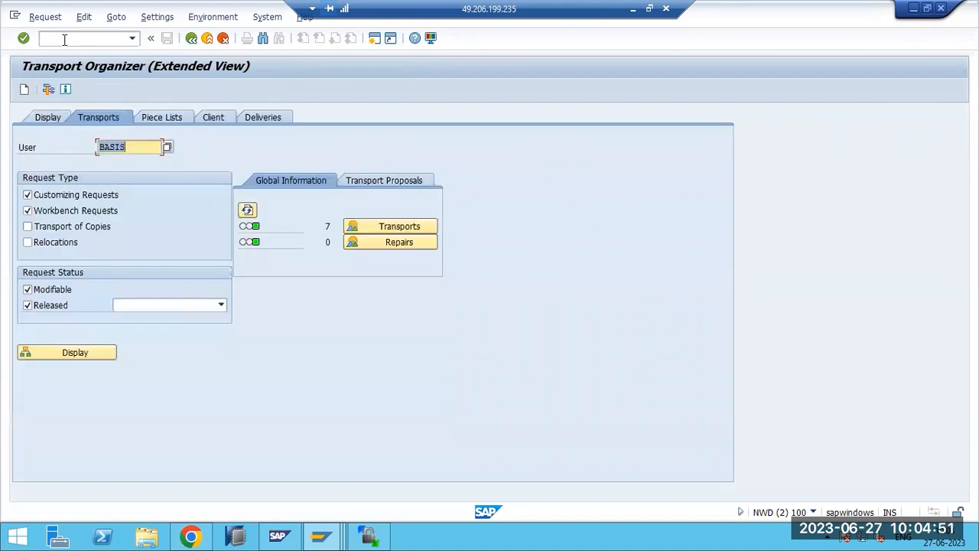
left_click(24, 89)
left_click(128, 253)
left_click(307, 352)
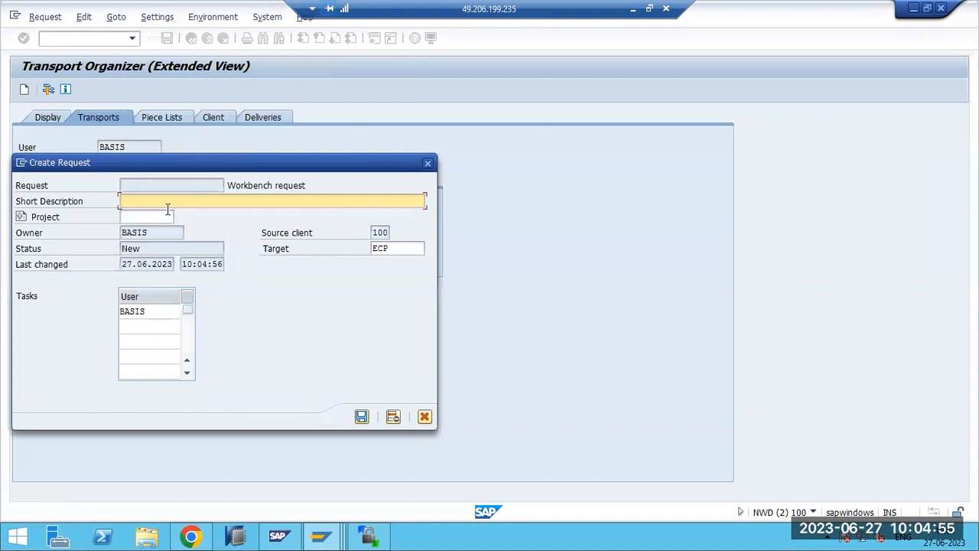
type("example2")
left_click(361, 416)
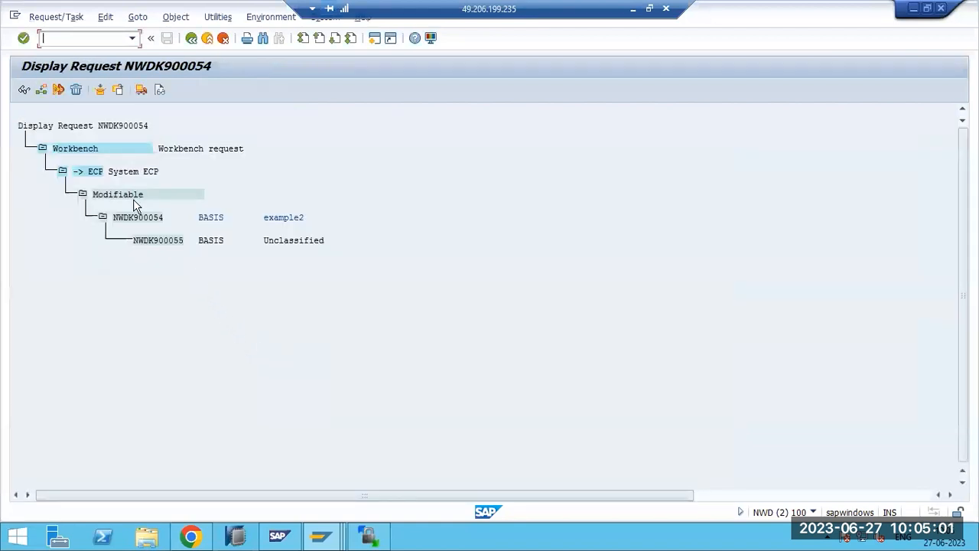
- Release NWDK900054 directly and open the Transport Management System with /nstm
left_click(134, 220)
left_click(142, 89)
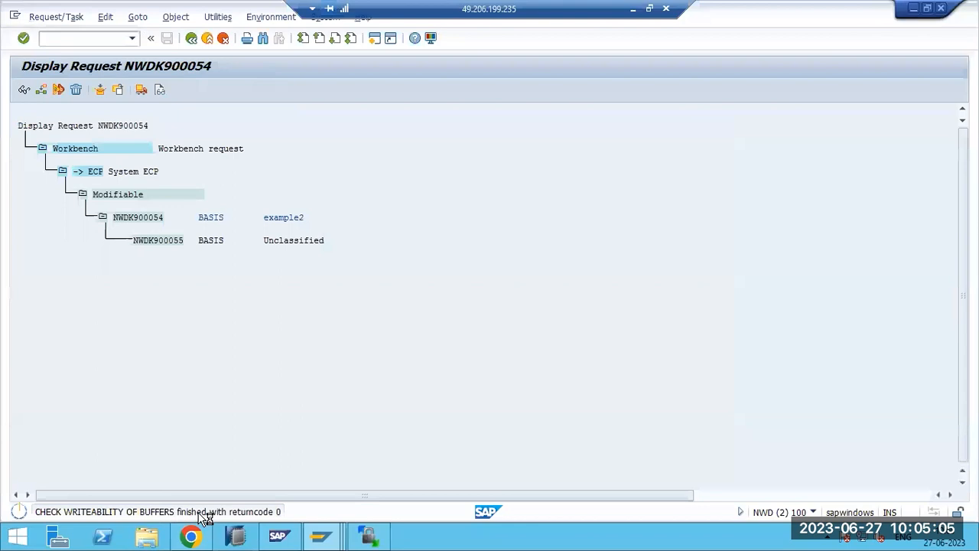
left_click(77, 40)
type("/nstms")
key("Return")
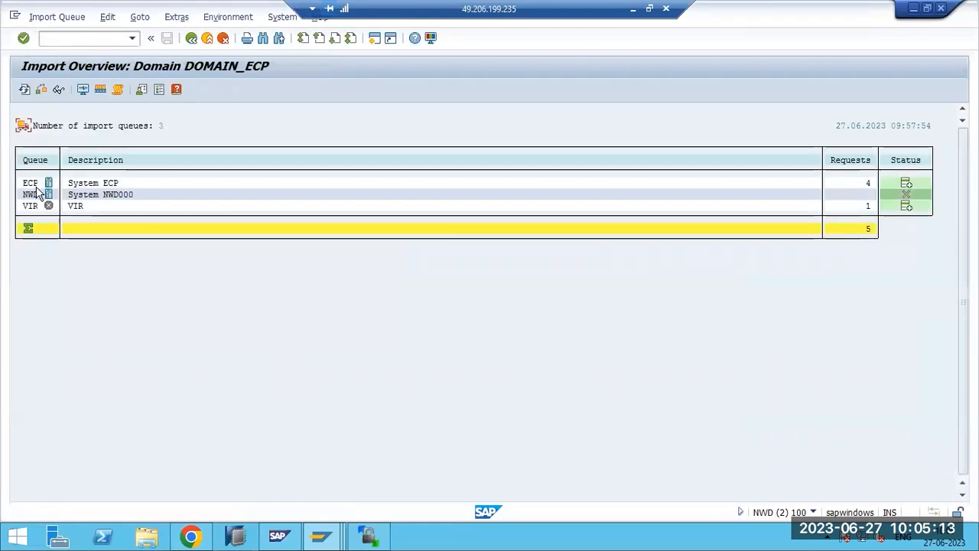
- Refresh the ECP queue to confirm NWDK900052 and NWDK900054, then return to the overview showing 6 ECP requests
double_click(30, 183)
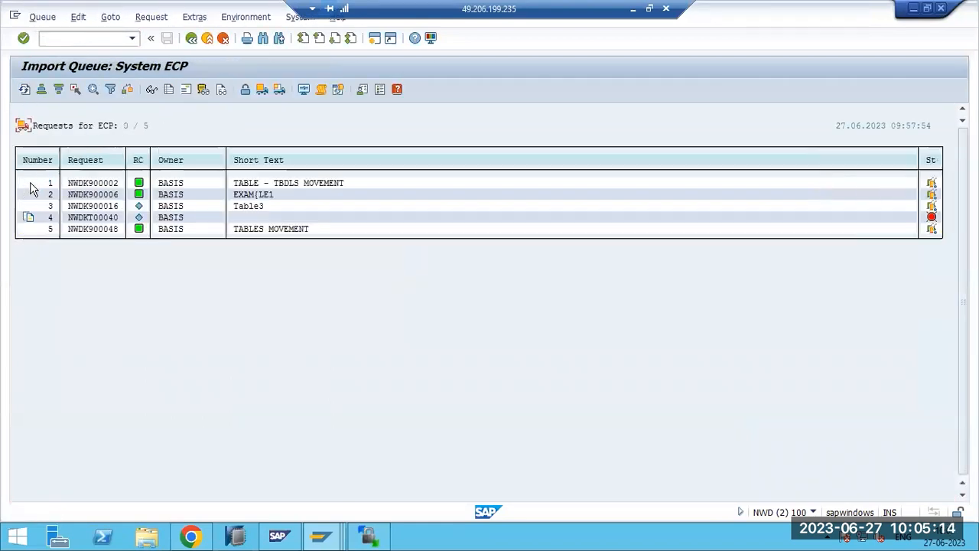
left_click(25, 90)
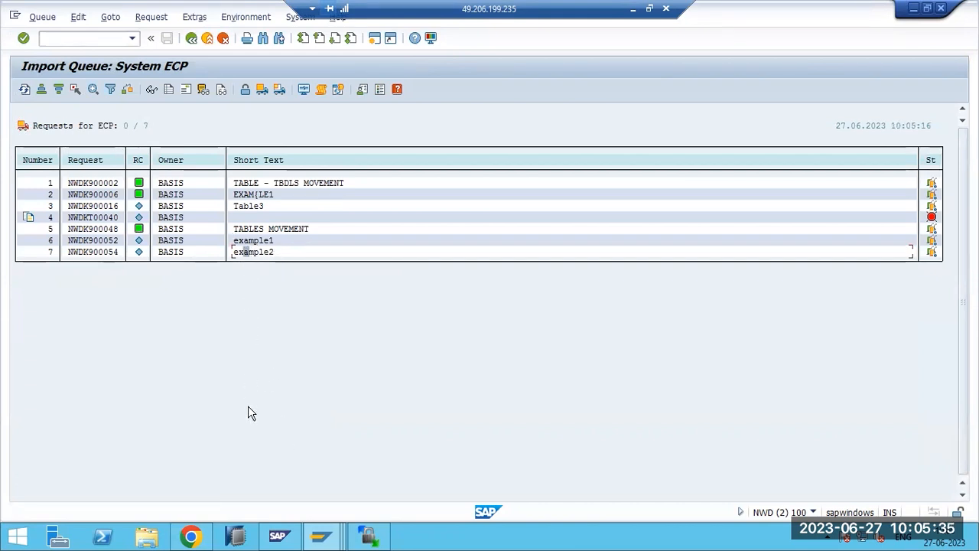
left_click(84, 240)
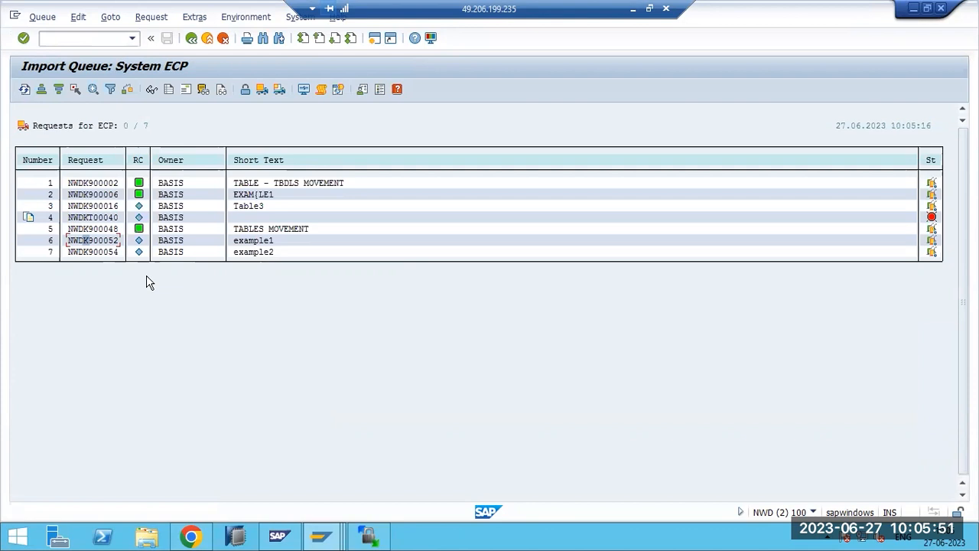
mouse_move(297, 526)
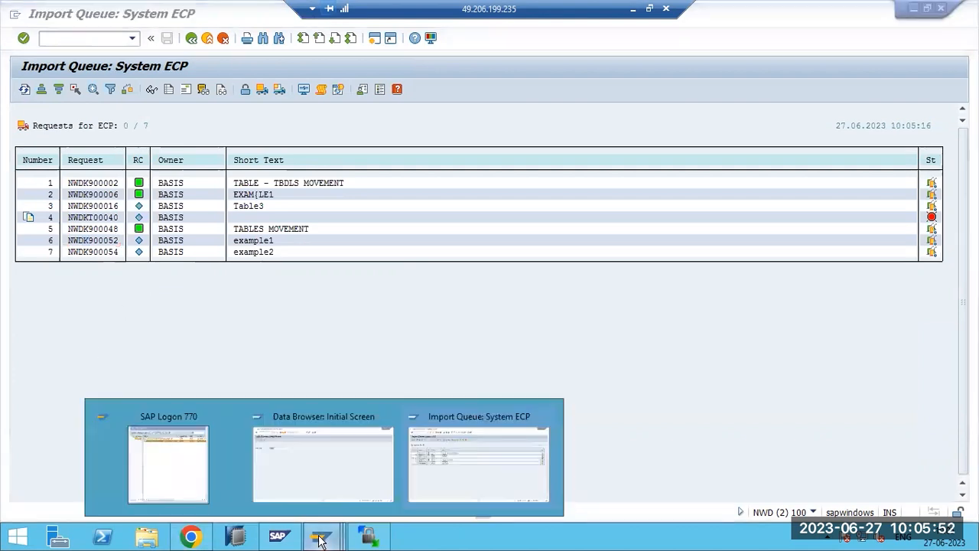
left_click(313, 468)
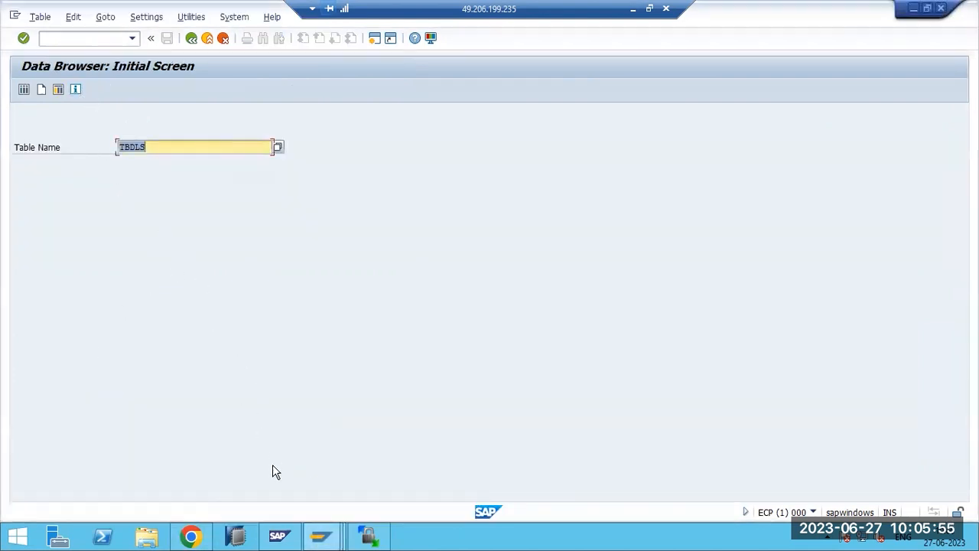
mouse_move(283, 535)
left_click(474, 459)
key("F3")
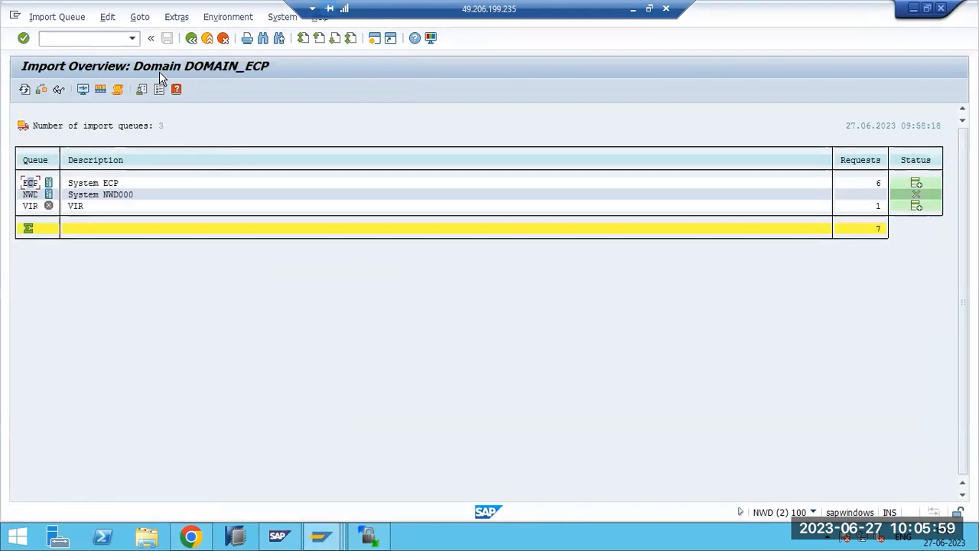